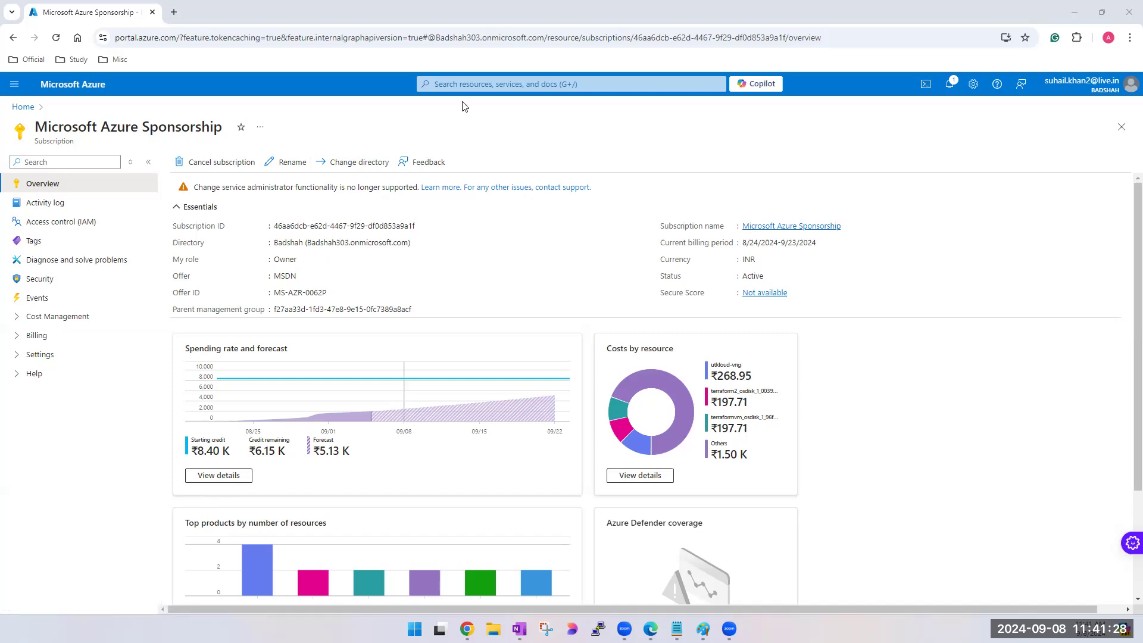
- Go to the virtual machines service and start creating a new Azure virtual machine
{"action": "left_click", "coordinate": [465, 84]}
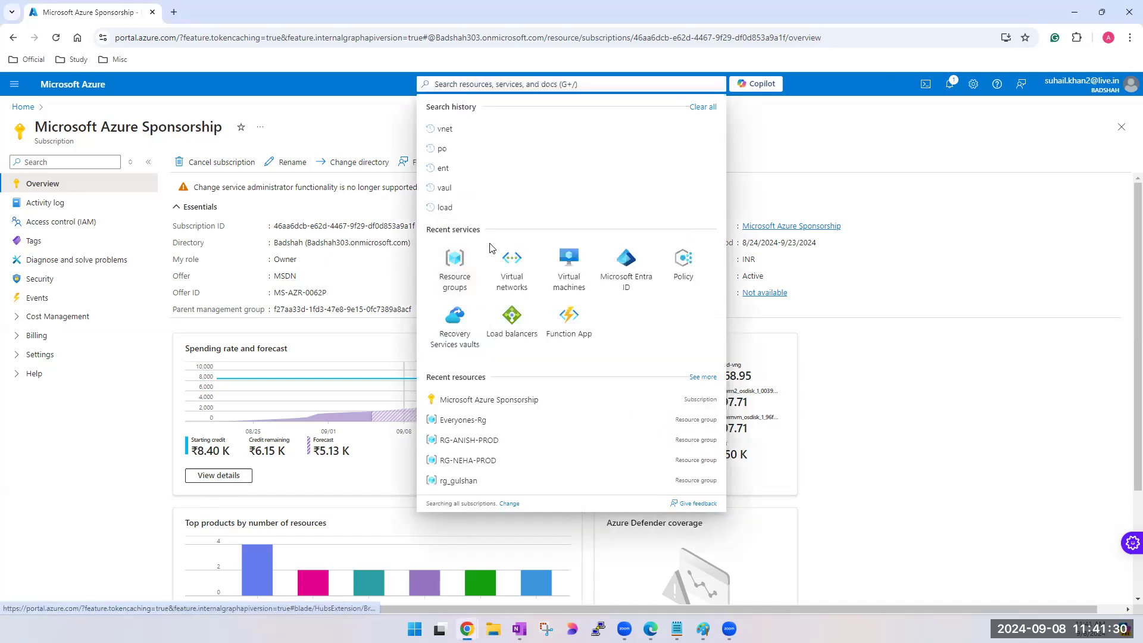
{"action": "left_click", "coordinate": [566, 280]}
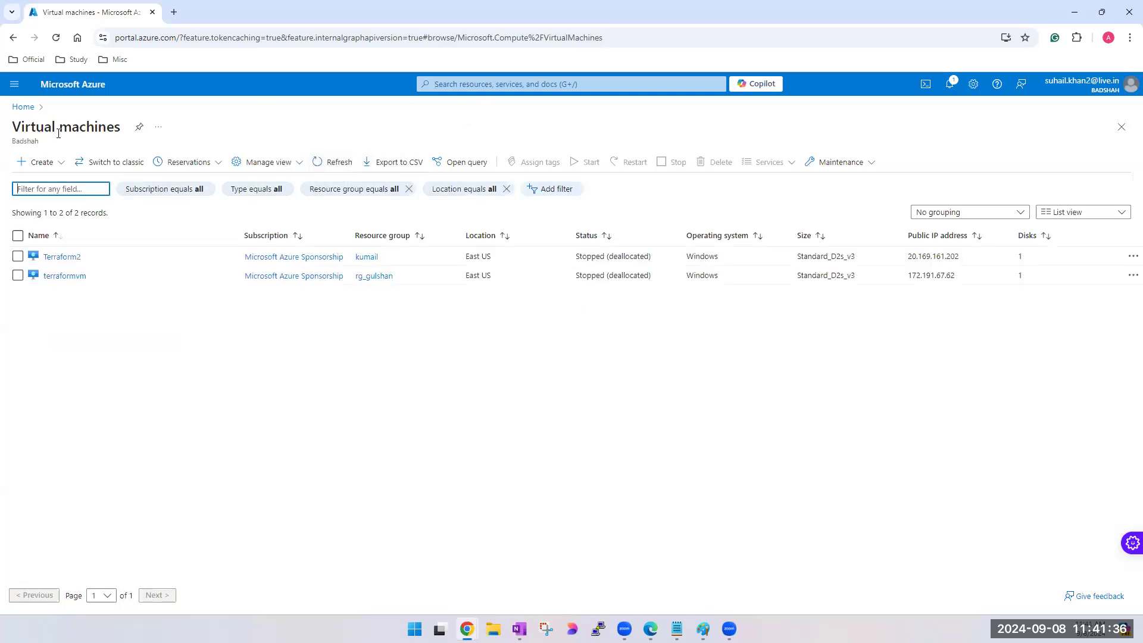
{"action": "left_click", "coordinate": [37, 162]}
{"action": "left_click", "coordinate": [53, 183]}
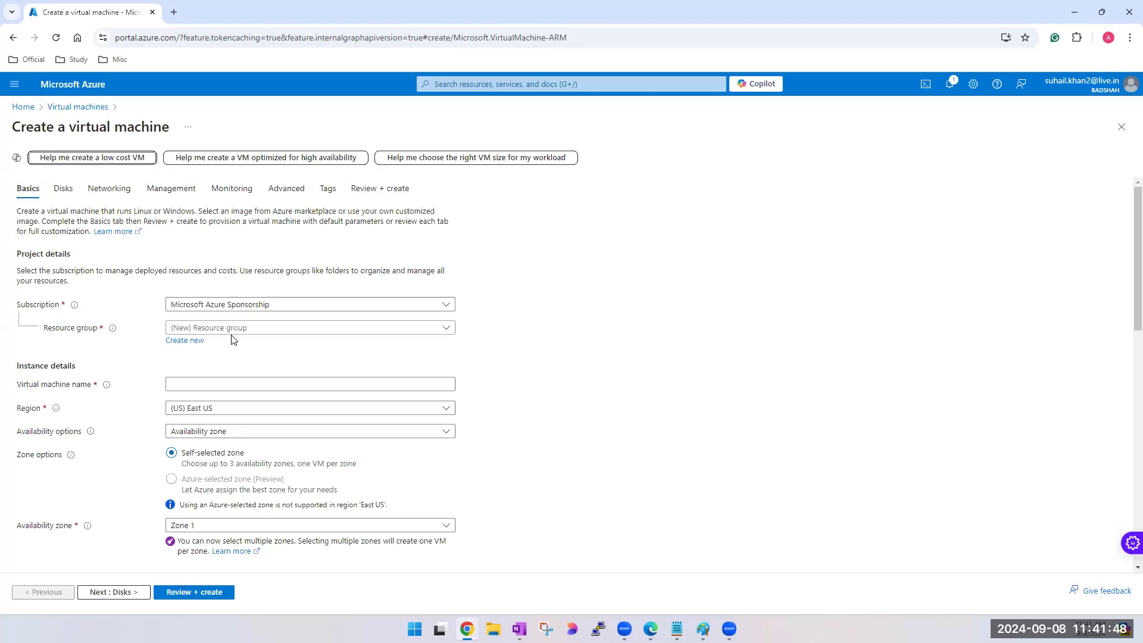
- In the new virtual machine's networking settings, add RDP (3389), HTTPS (443) and HTTP (80) to the allowed inbound ports
{"action": "left_click", "coordinate": [110, 188]}
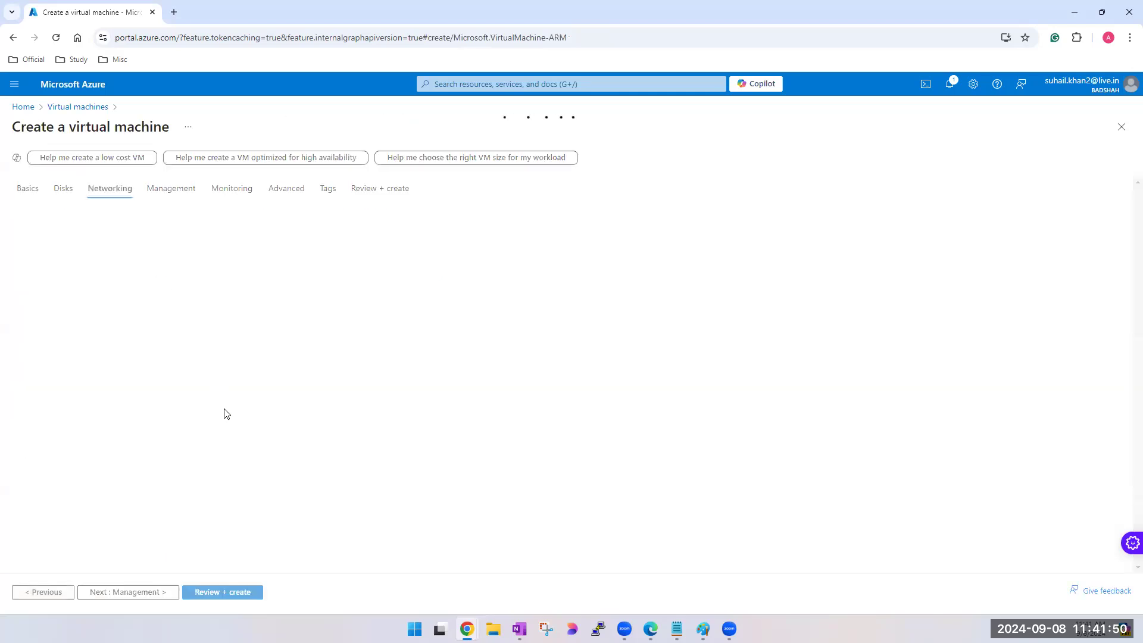
{"action": "scroll", "coordinate": [226, 414], "scroll_direction": "down", "scroll_amount": 2}
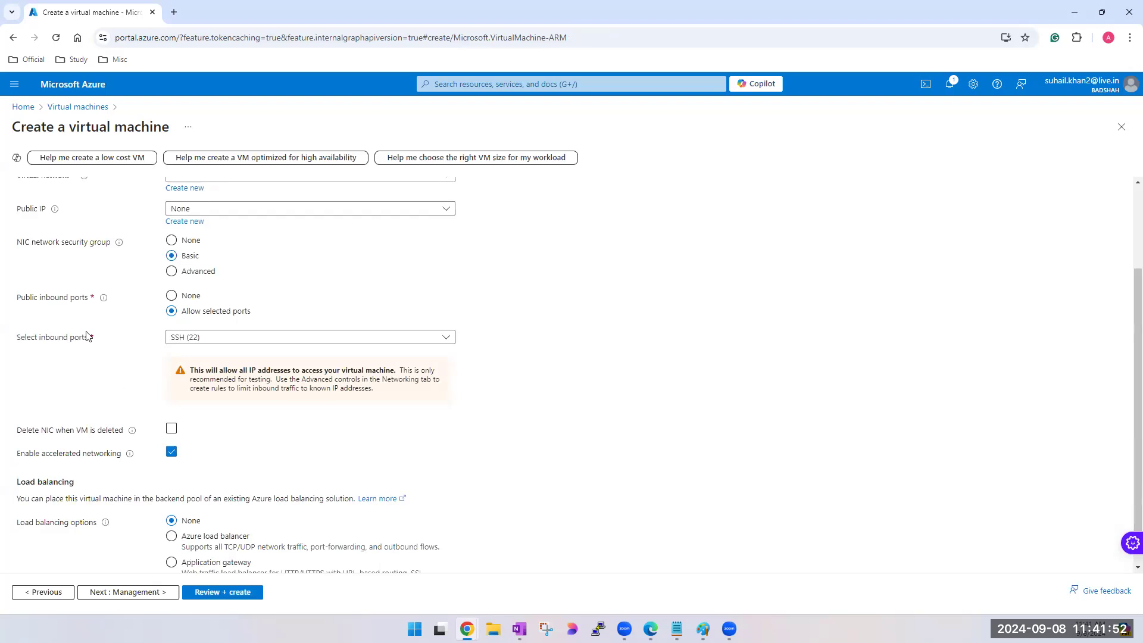
{"action": "left_click", "coordinate": [217, 340]}
{"action": "left_click", "coordinate": [177, 411]}
{"action": "left_click", "coordinate": [177, 374]}
{"action": "left_click", "coordinate": [175, 355]}
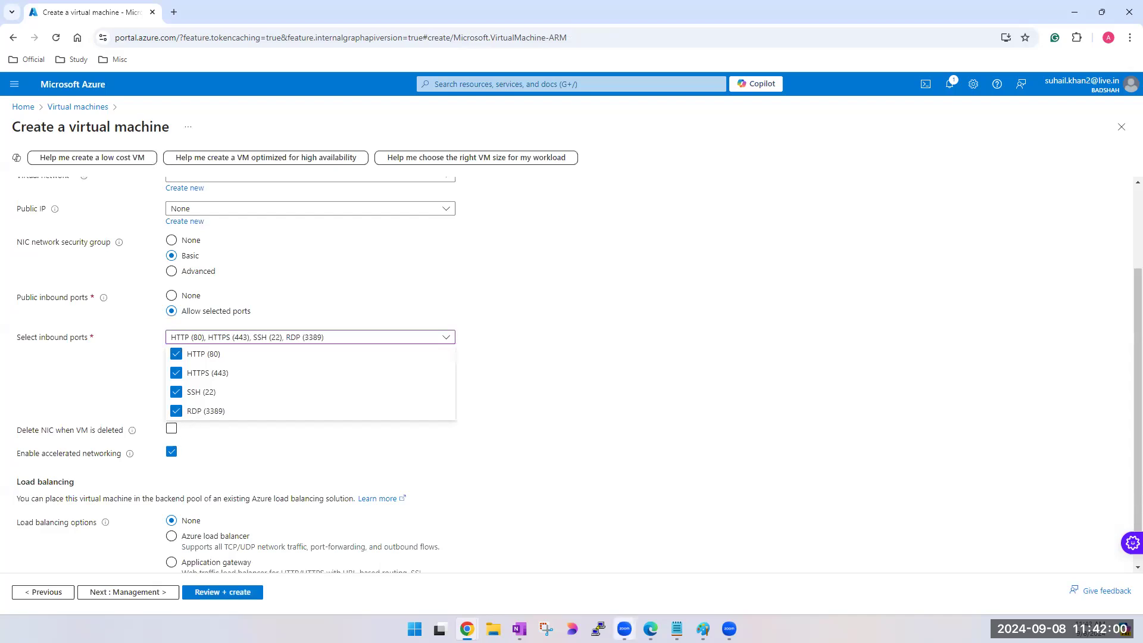
- Switch to the OneNote Azure Network page and examine the NSG notes on association levels, default rules and the custom priority range
{"action": "left_click", "coordinate": [520, 629]}
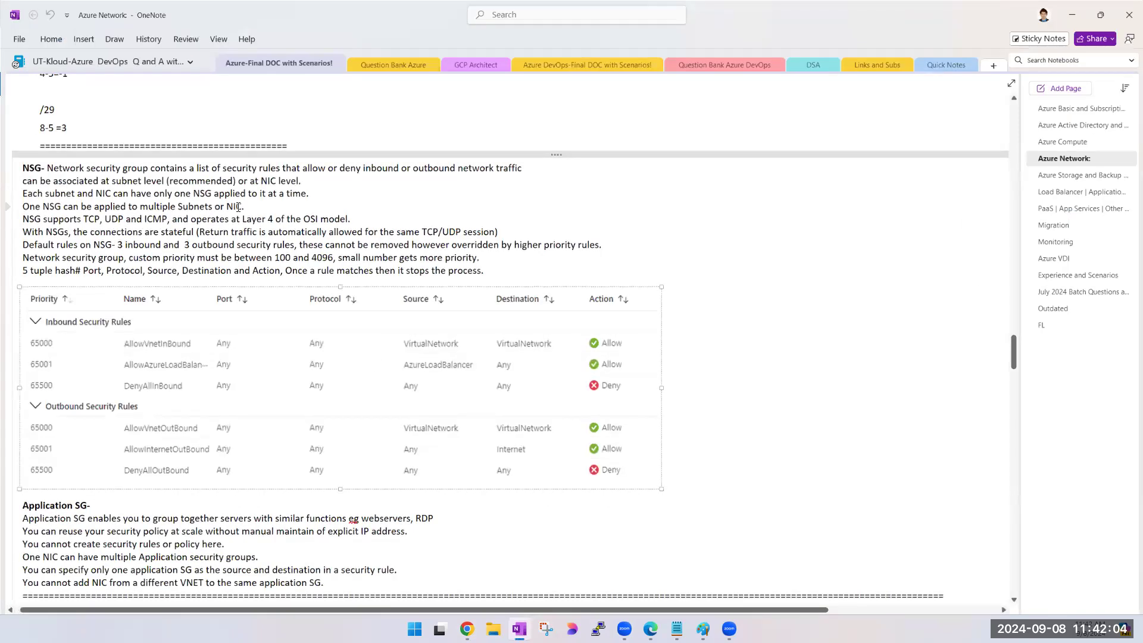
{"action": "left_click_drag", "start_coordinate": [241, 206], "coordinate": [23, 171]}
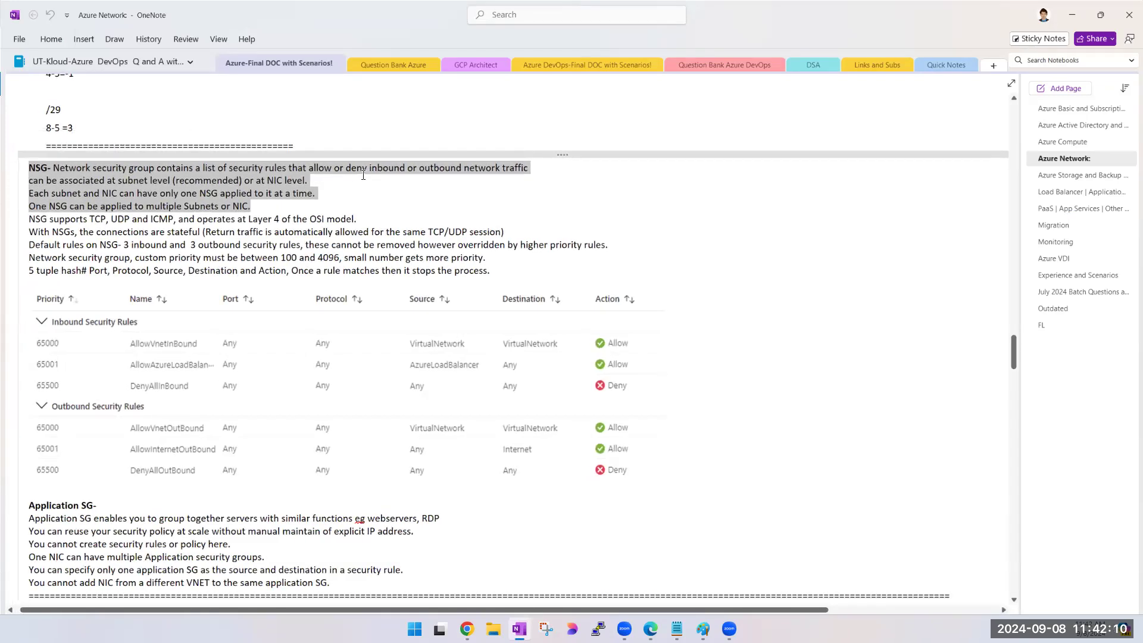
{"action": "left_click", "coordinate": [66, 187]}
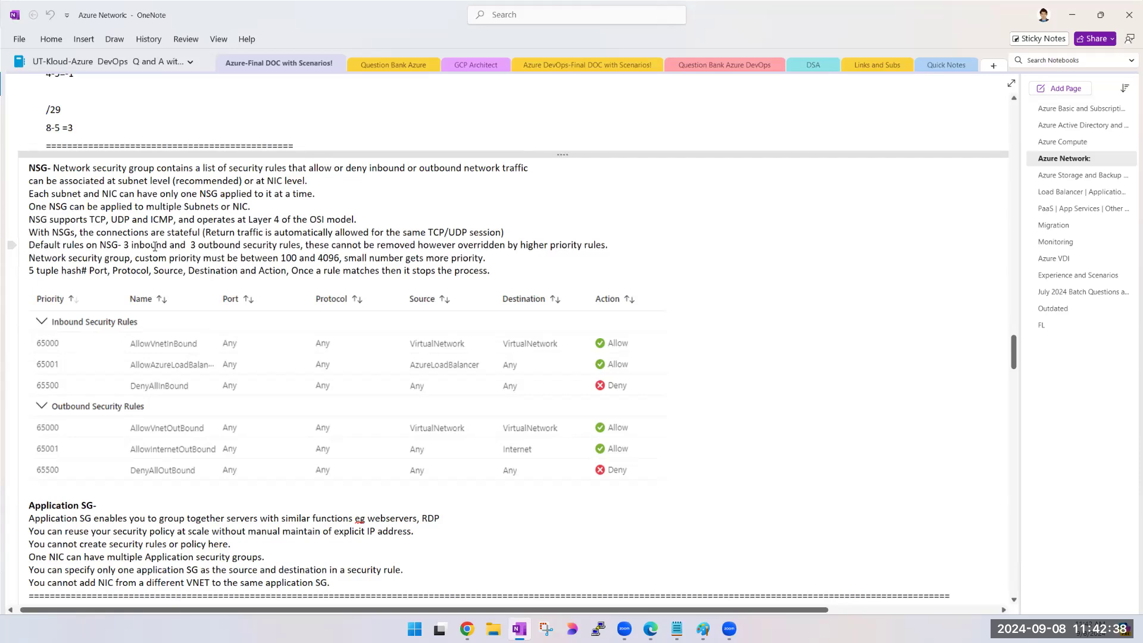
{"action": "double_click", "coordinate": [437, 245]}
{"action": "double_click", "coordinate": [481, 245]}
{"action": "double_click", "coordinate": [537, 244]}
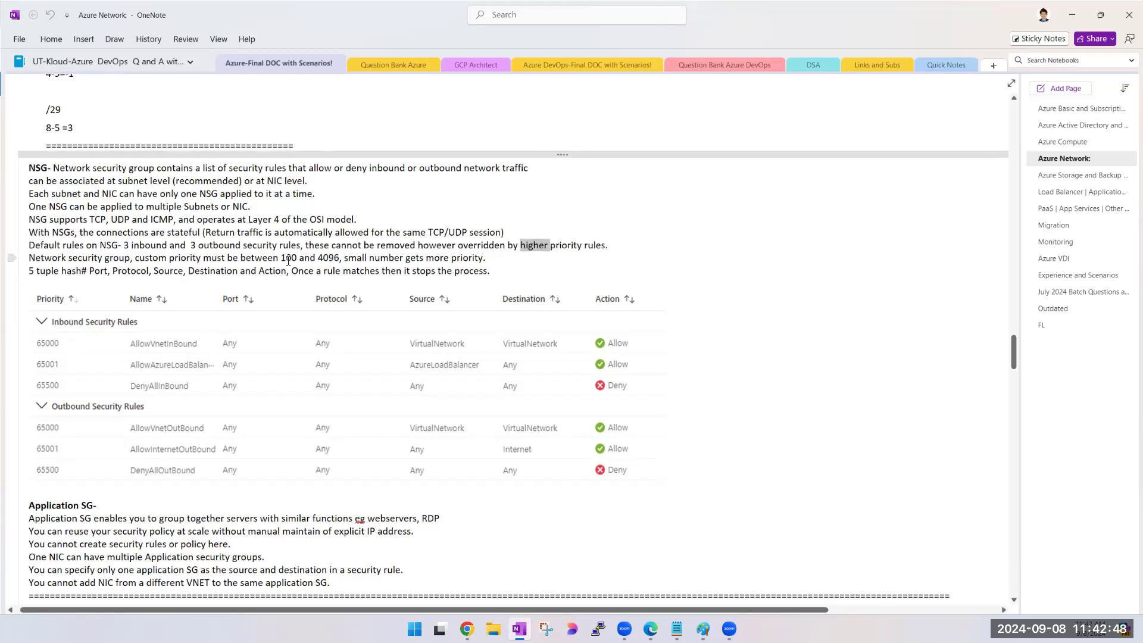
{"action": "double_click", "coordinate": [328, 258]}
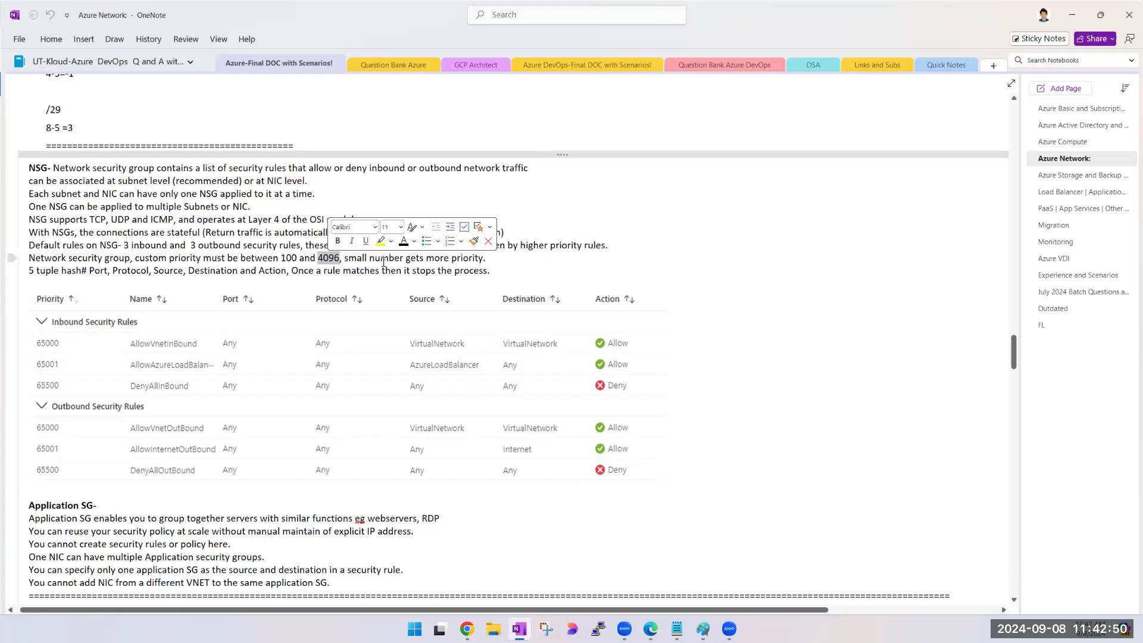
{"action": "double_click", "coordinate": [433, 261]}
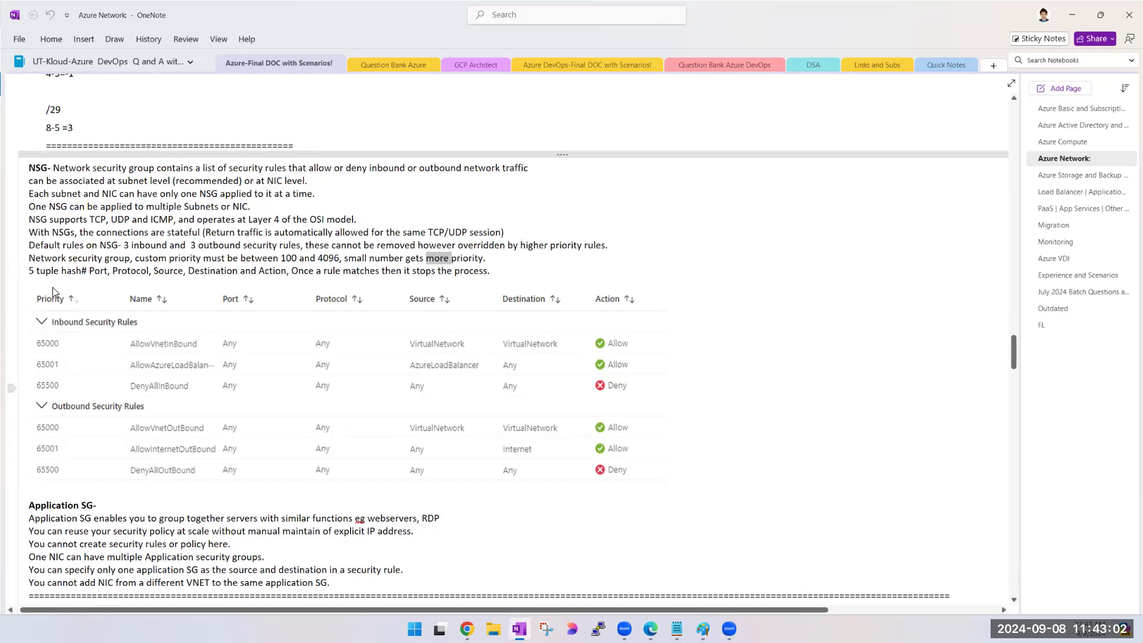
- Examine the 5-tuple hash note and the table of default inbound and outbound security rules
{"action": "scroll", "coordinate": [250, 343], "scroll_direction": "down", "scroll_amount": 3}
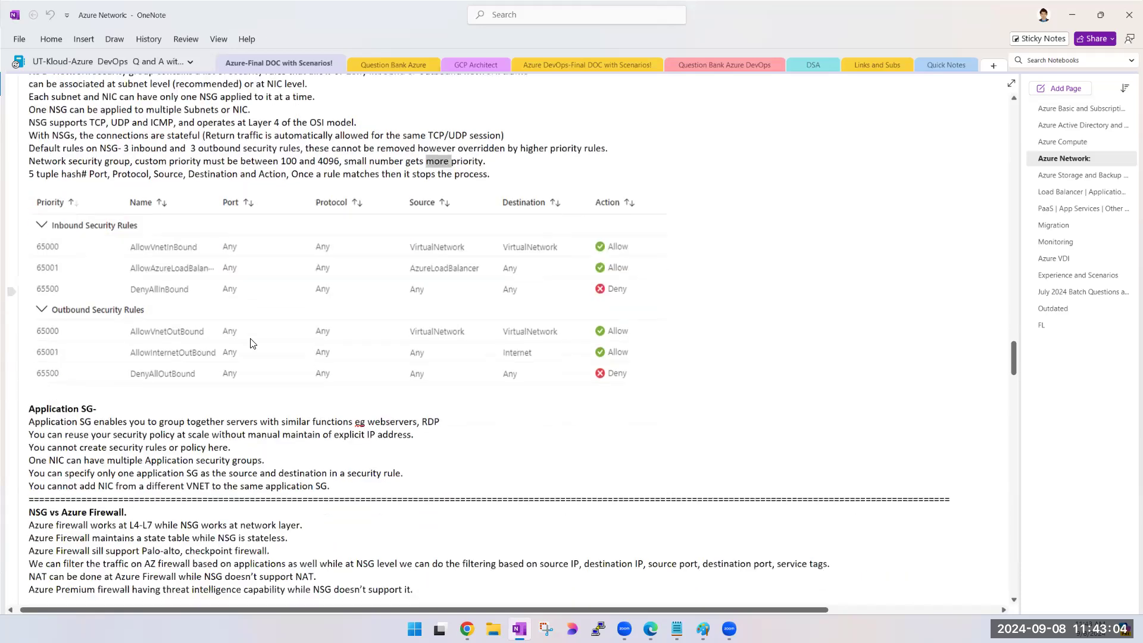
{"action": "triple_click", "coordinate": [57, 179]}
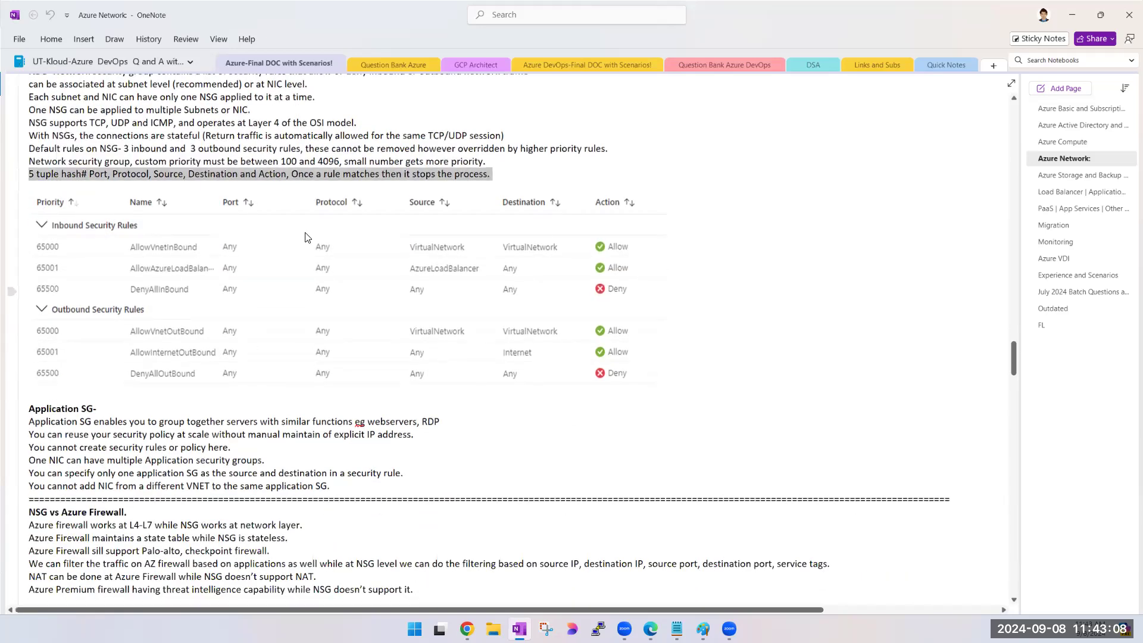
{"action": "left_click", "coordinate": [440, 306]}
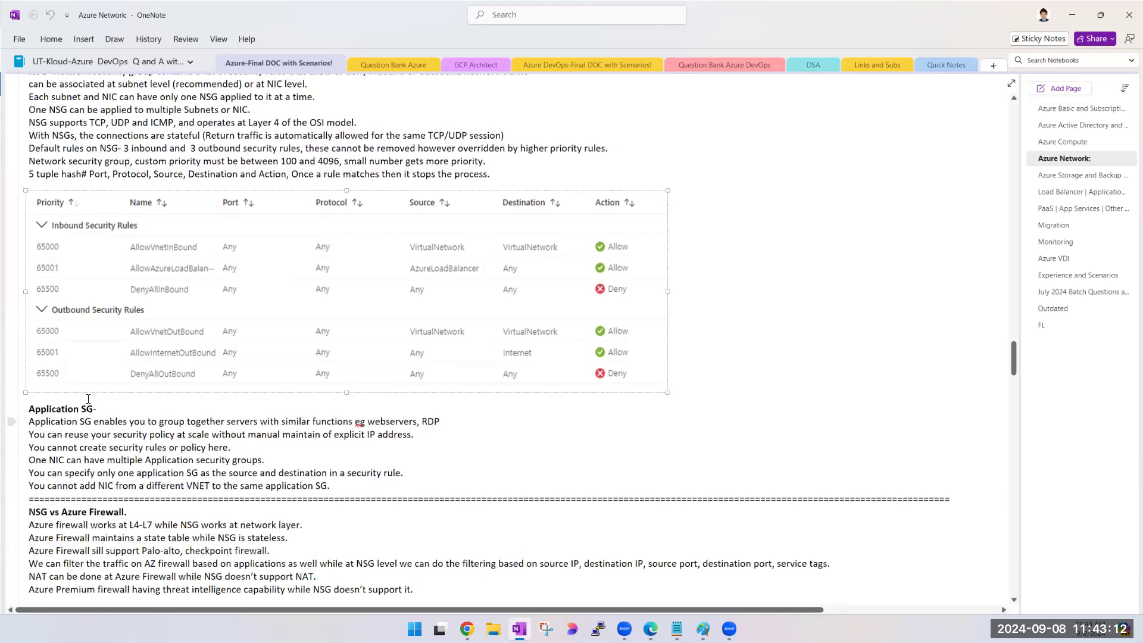
{"action": "scroll", "coordinate": [87, 403], "scroll_direction": "up", "scroll_amount": 5}
{"action": "scroll", "coordinate": [87, 403], "scroll_direction": "down", "scroll_amount": 3}
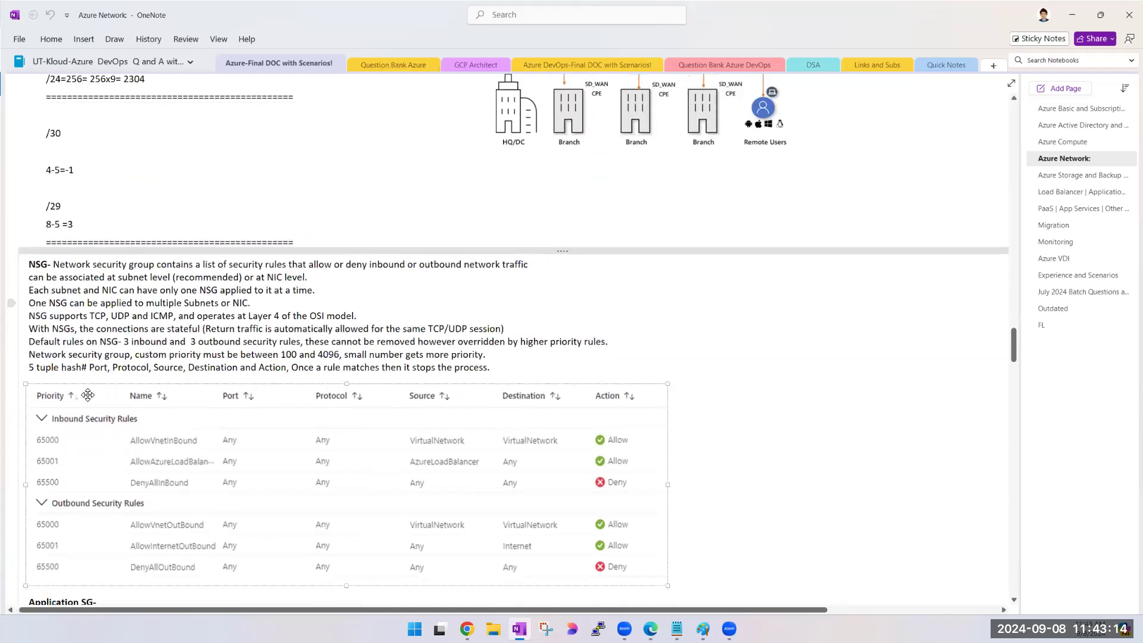
{"action": "scroll", "coordinate": [137, 323], "scroll_direction": "down", "scroll_amount": 1}
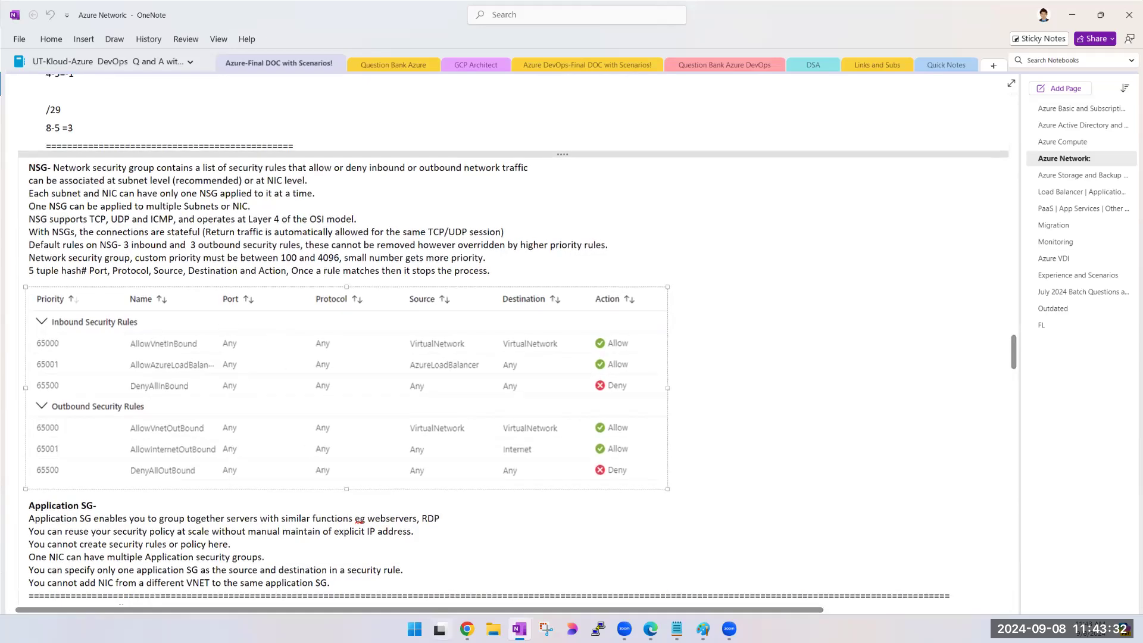
- Switch back to the Azure portal in Chrome and close the virtual machine creation form, discarding its settings
{"action": "mouse_move", "coordinate": [467, 629]}
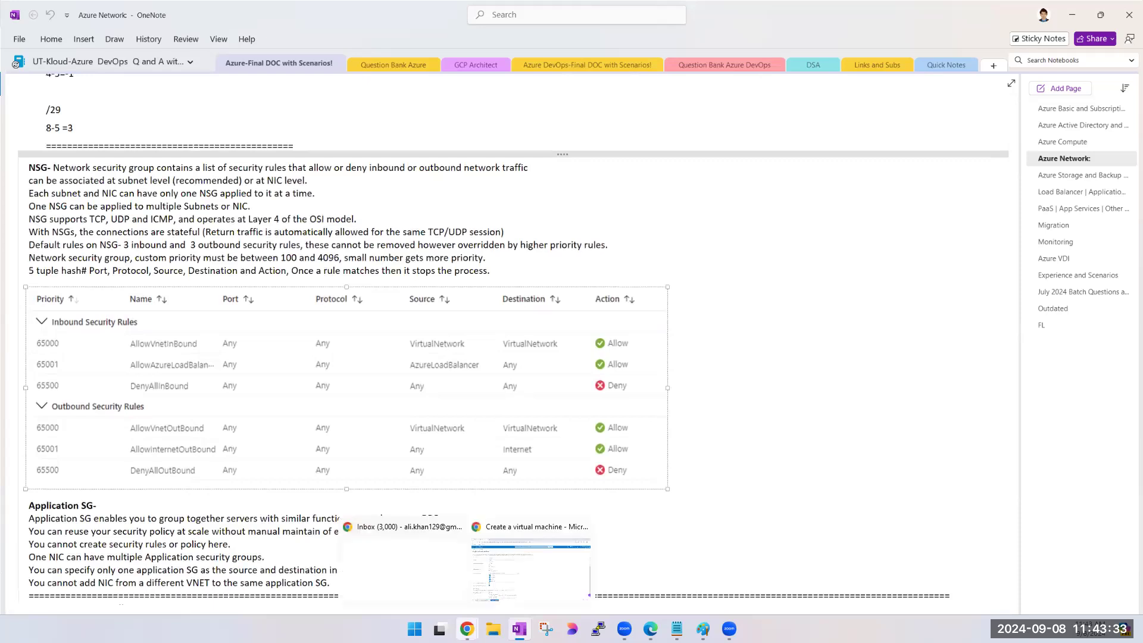
{"action": "left_click", "coordinate": [515, 582]}
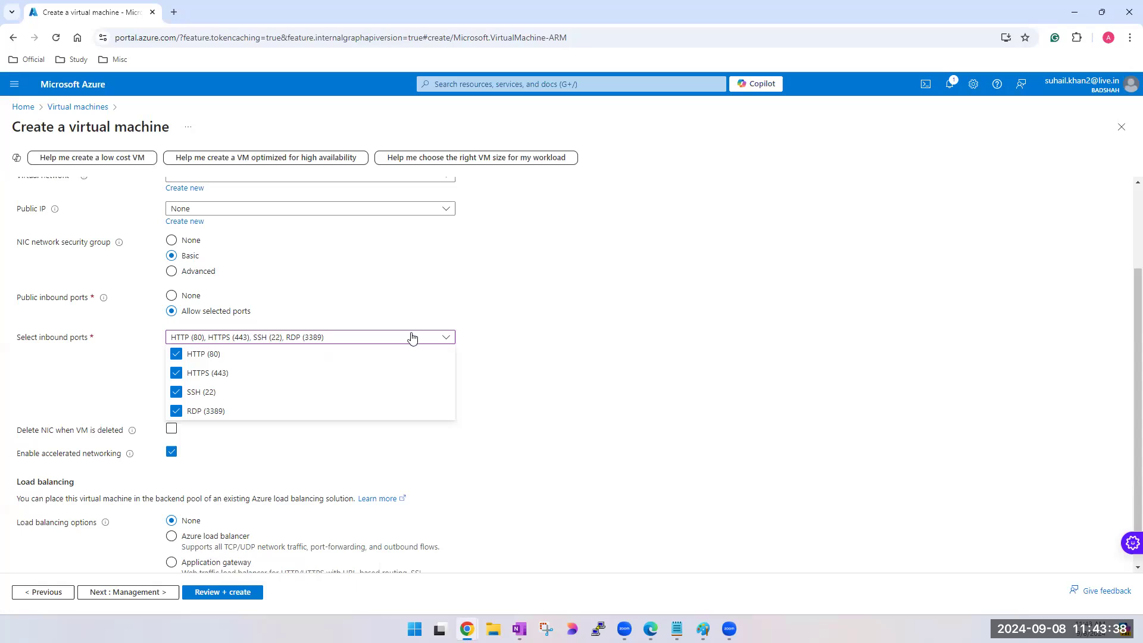
{"action": "left_click", "coordinate": [1121, 127]}
{"action": "left_click", "coordinate": [622, 113]}
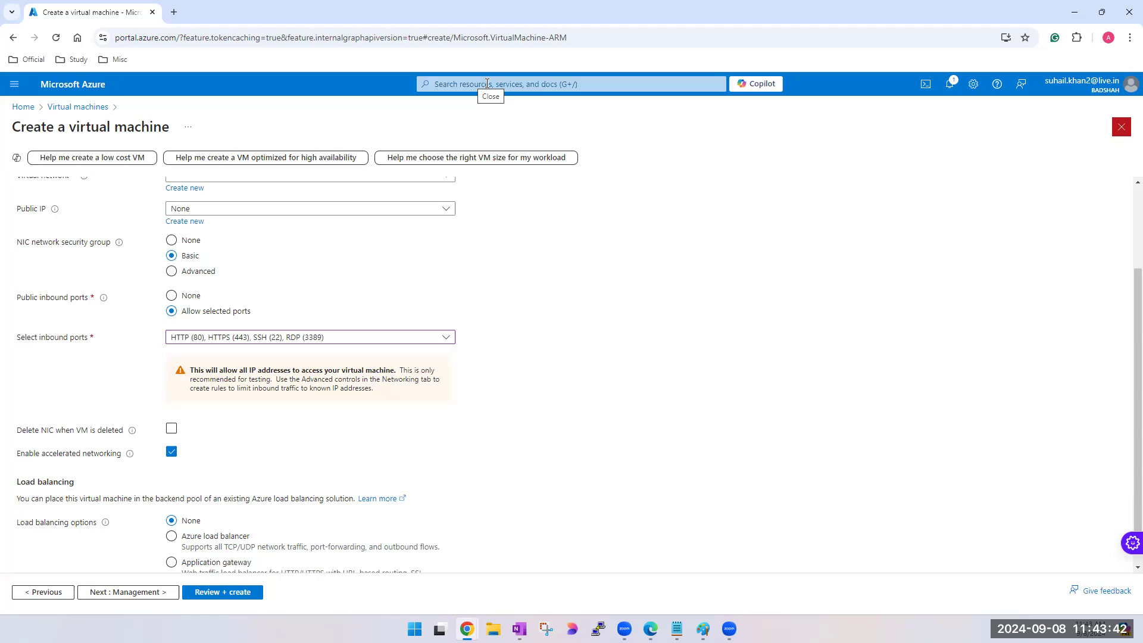
- Search the portal for "nsg", open Terraform2-nsg under network security groups and review its default inbound and outbound rules
{"action": "left_click", "coordinate": [486, 83]}
{"action": "type", "text": "nsg"}
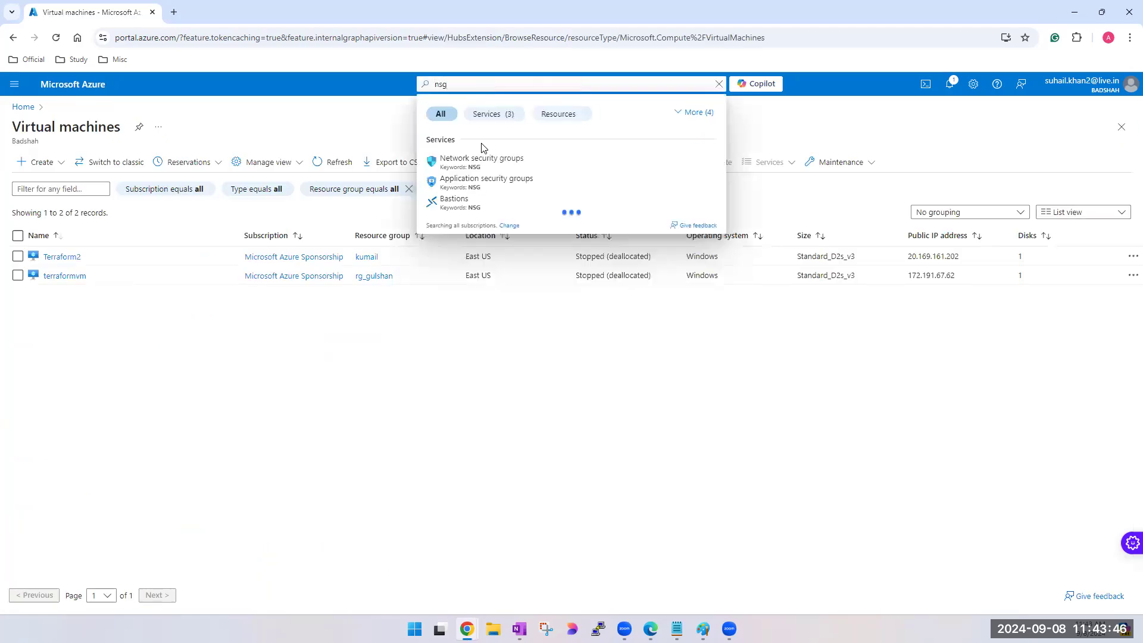
{"action": "left_click", "coordinate": [480, 162]}
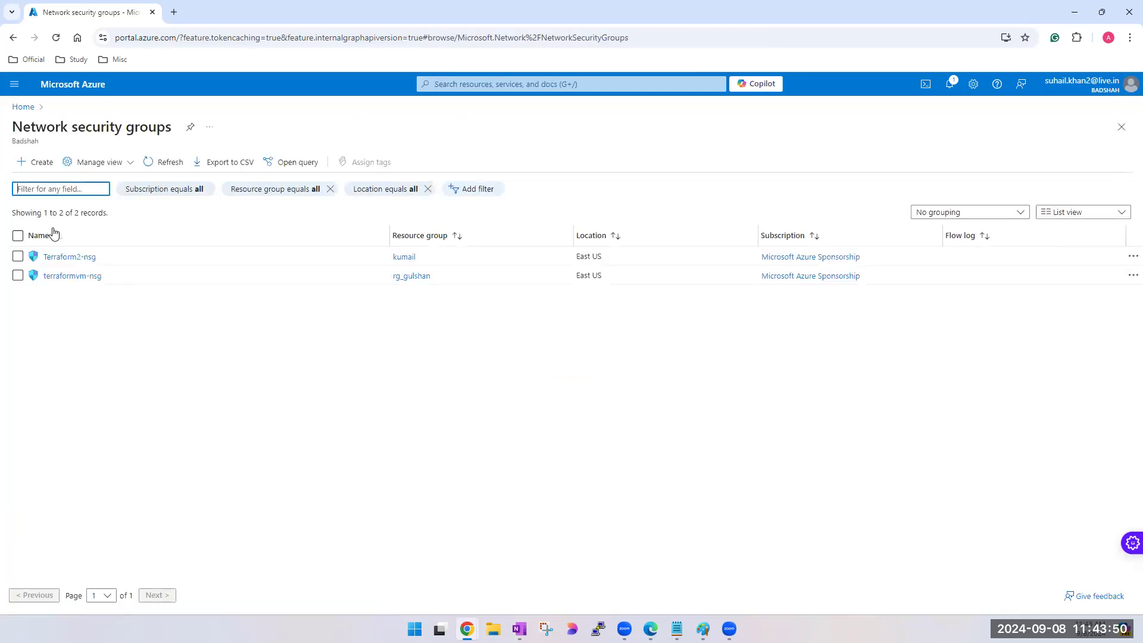
{"action": "left_click", "coordinate": [76, 261]}
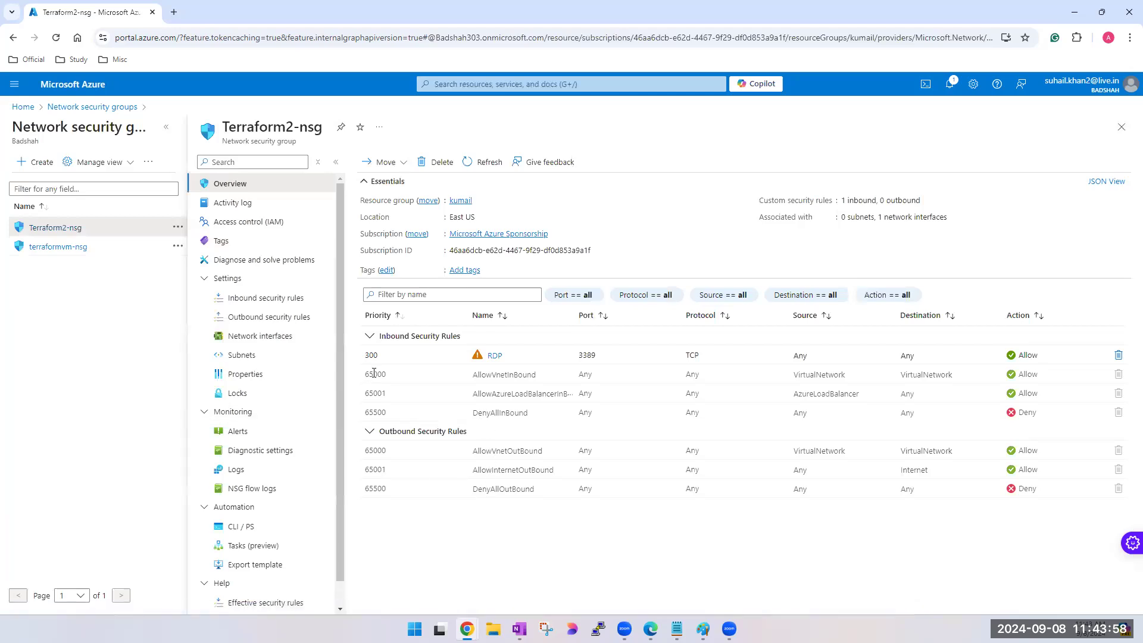
{"action": "left_click_drag", "start_coordinate": [368, 373], "coordinate": [610, 498]}
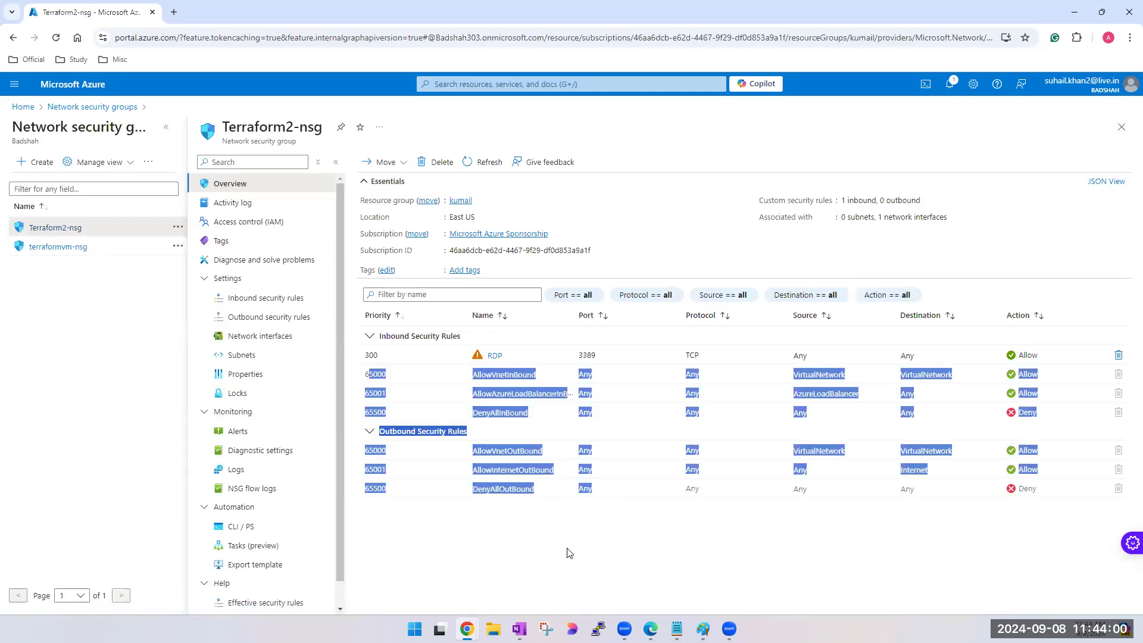
{"action": "left_click", "coordinate": [534, 543]}
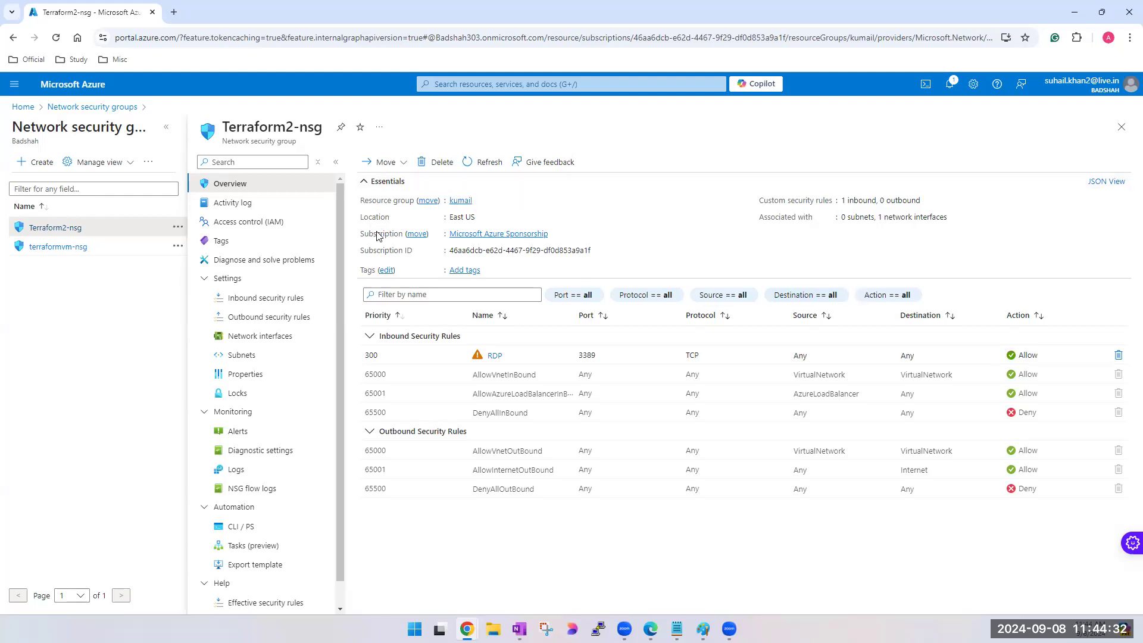
- View the inbound security rules of Terraform2-nsg and toggle the default rules' visibility to compare them with the custom rule
{"action": "left_click", "coordinate": [241, 305]}
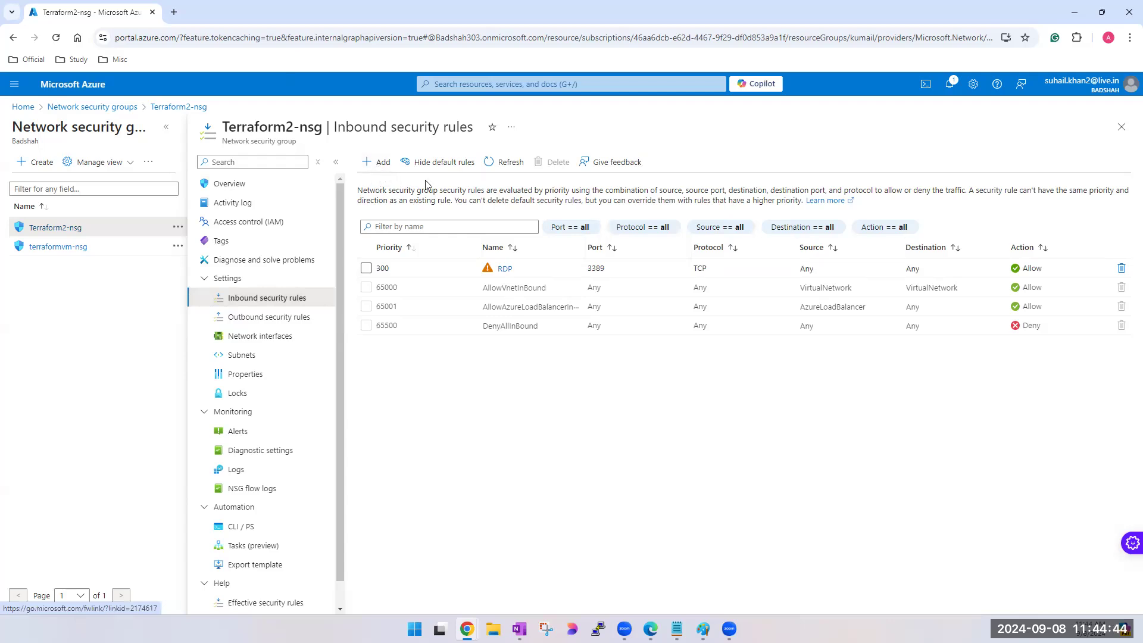
{"action": "left_click", "coordinate": [449, 164]}
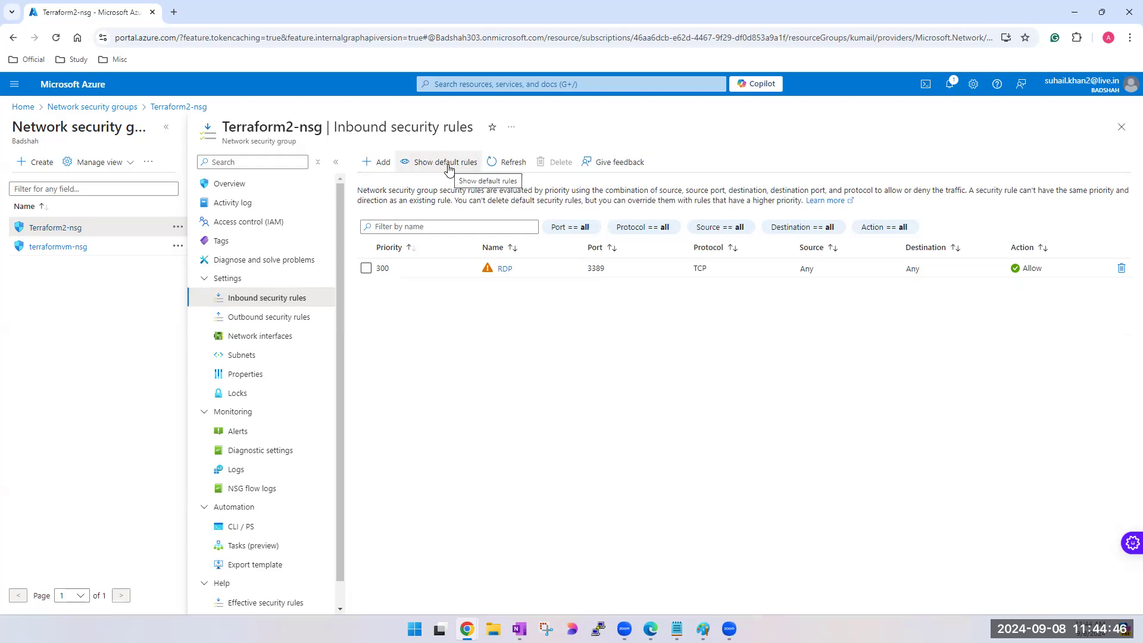
{"action": "left_click", "coordinate": [445, 163]}
{"action": "left_click", "coordinate": [444, 163]}
{"action": "left_click", "coordinate": [445, 163]}
{"action": "left_click", "coordinate": [445, 163]}
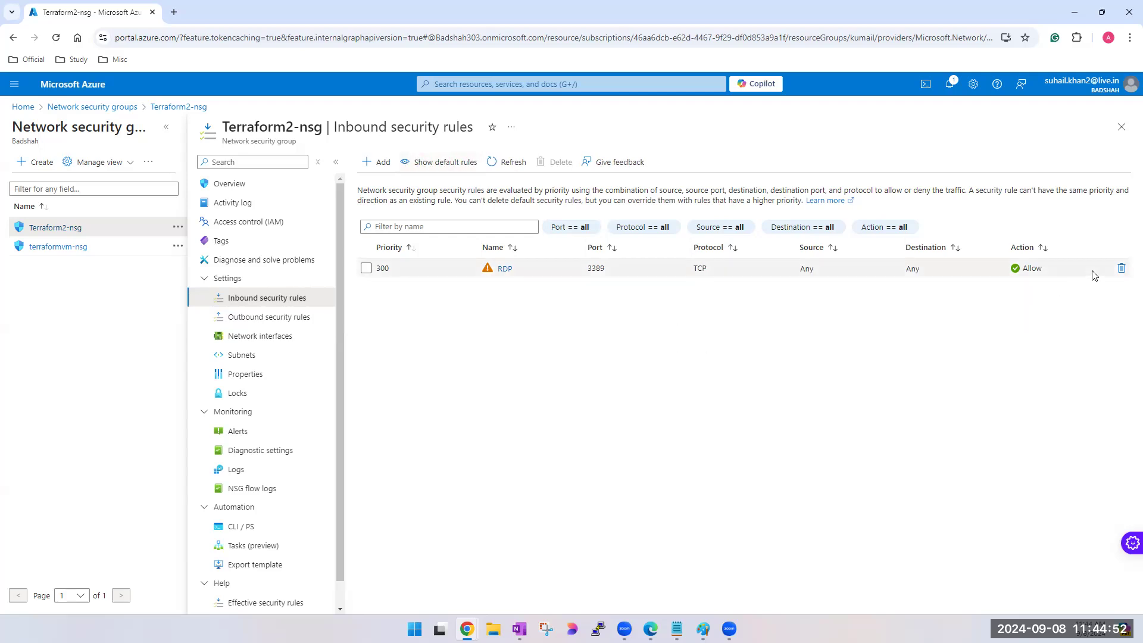
- Inspect the inbound RDP rule's settings, close them without saving and show the default rules again
{"action": "left_click", "coordinate": [504, 271]}
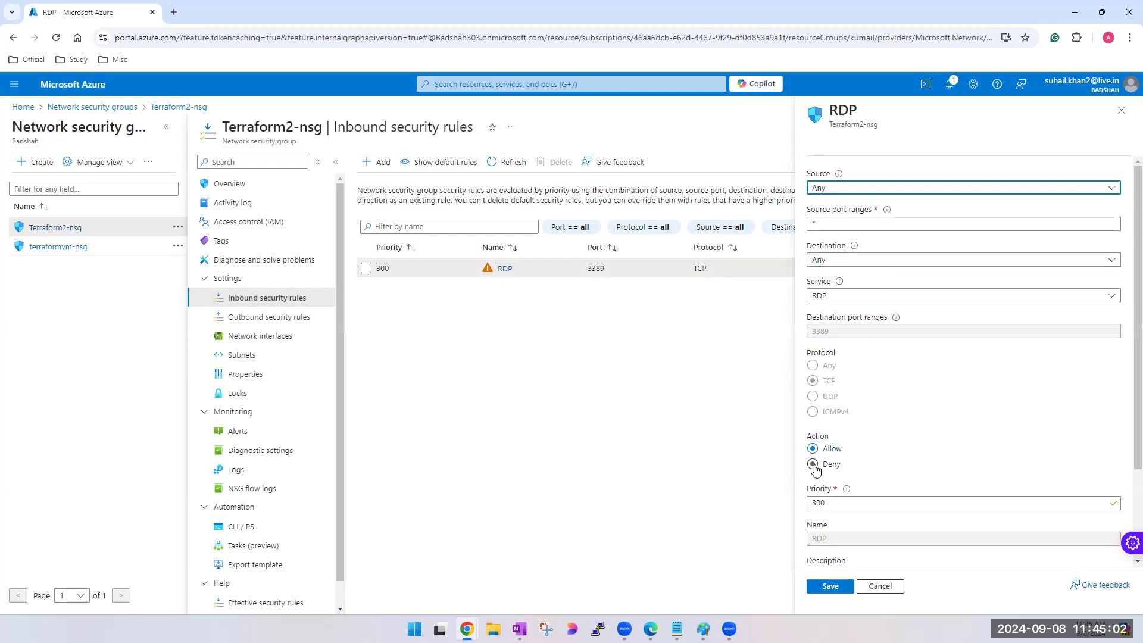
{"action": "left_click", "coordinate": [882, 589]}
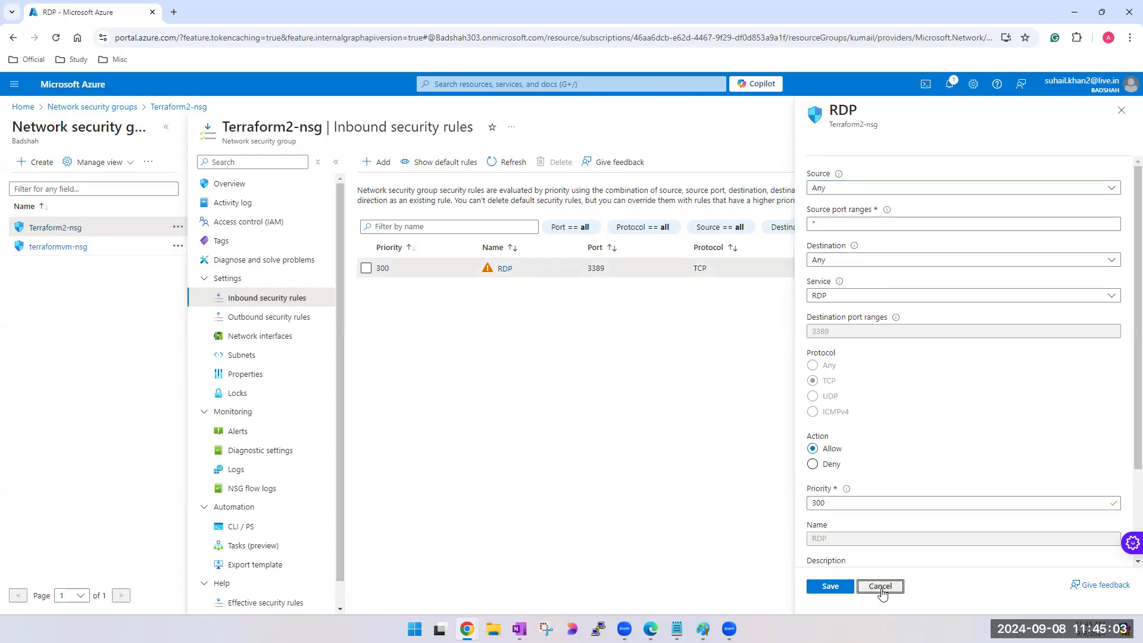
{"action": "left_click", "coordinate": [450, 166]}
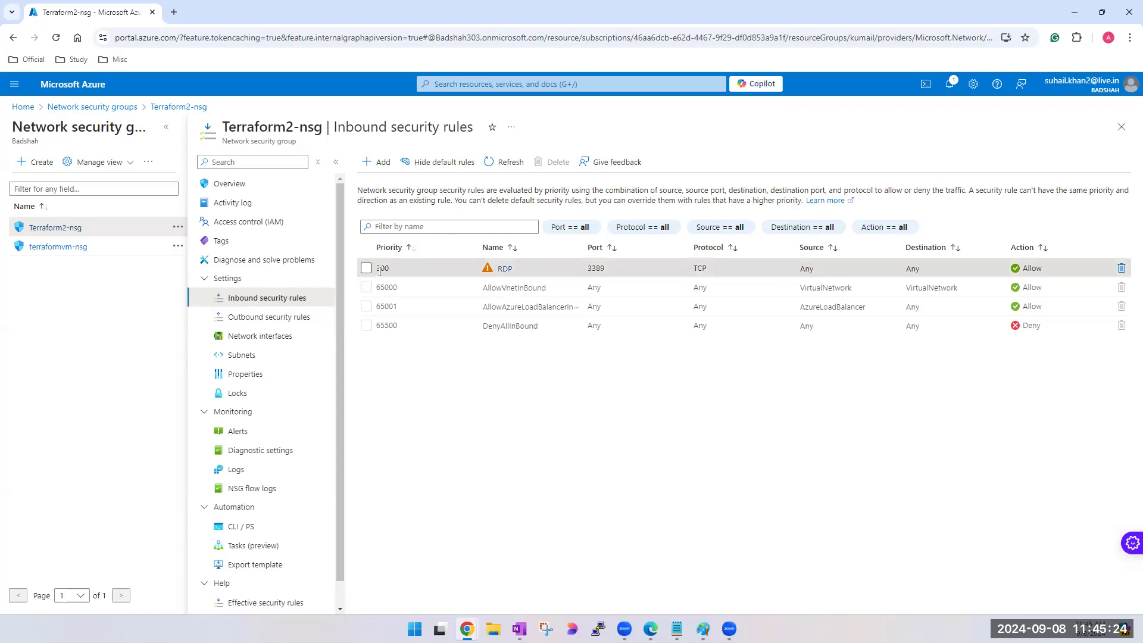
- View the outbound security rules, look over the form for adding a rule without submitting it, and inspect the AllowInternetOutBound rule's priority
{"action": "left_click", "coordinate": [267, 317]}
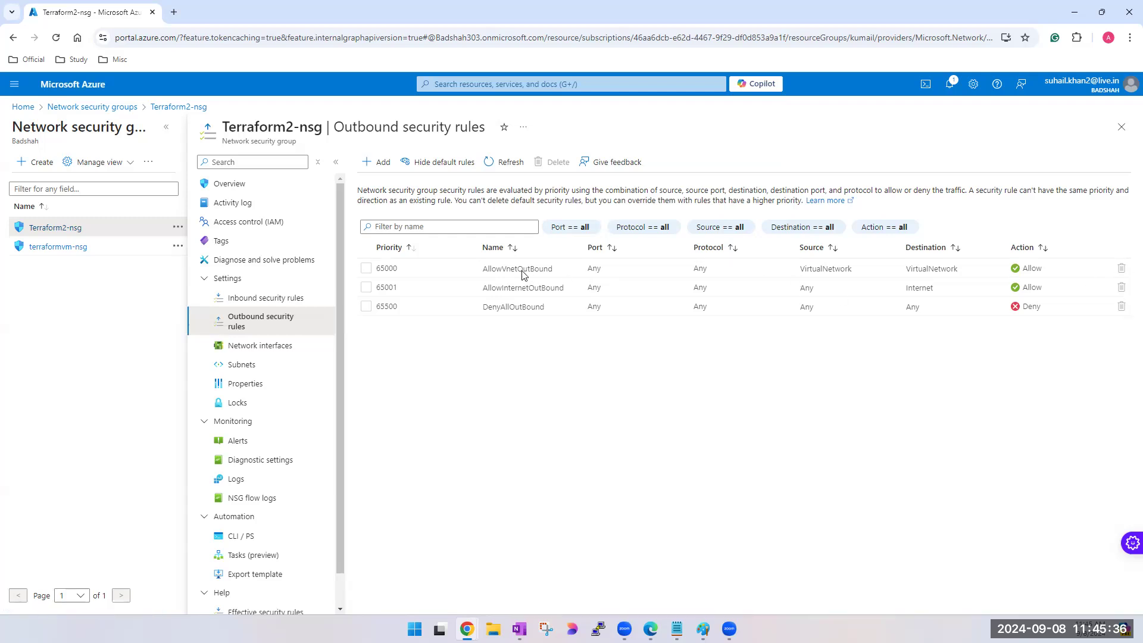
{"action": "left_click", "coordinate": [383, 170]}
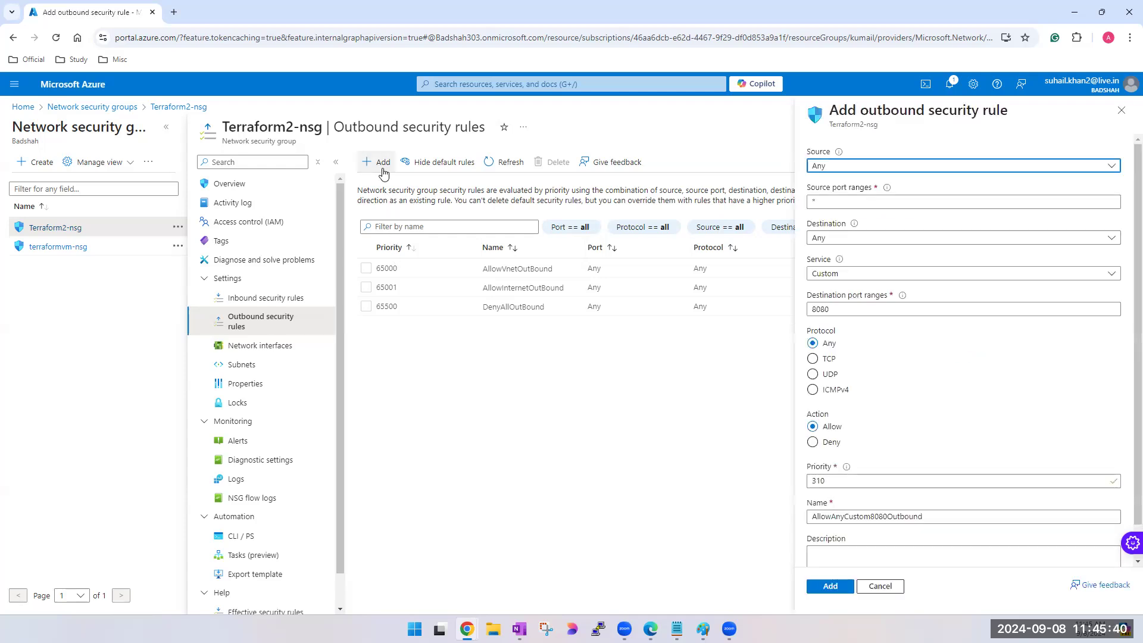
{"action": "left_click", "coordinate": [1122, 111]}
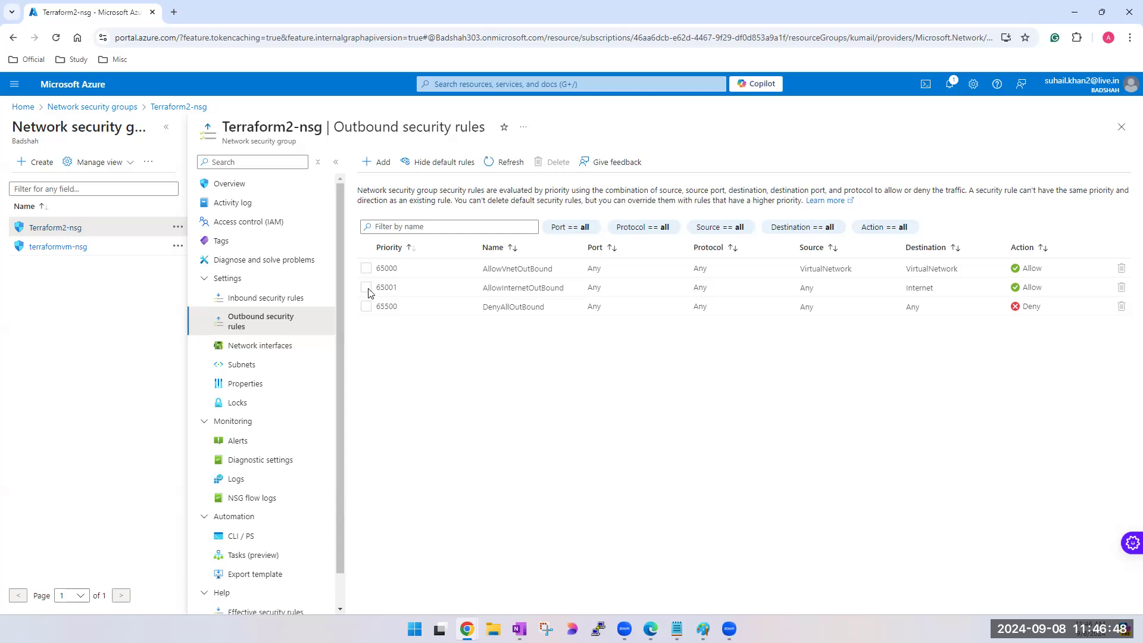
{"action": "double_click", "coordinate": [386, 288]}
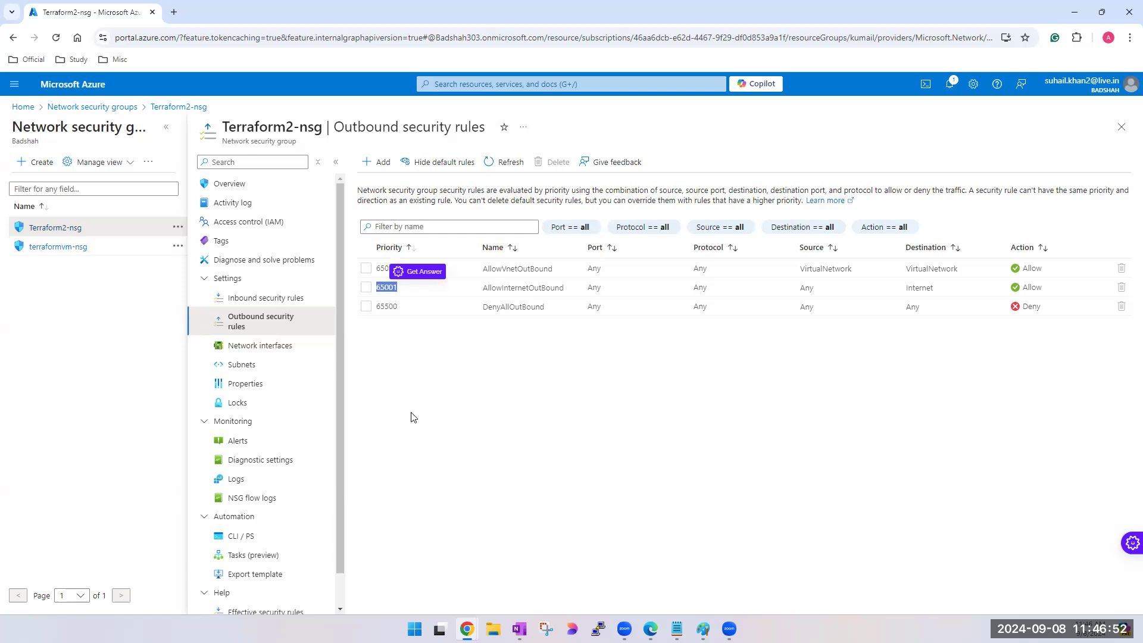
- Compare the priorities of AllowInternetOutBound and DenyAllOutBound, and check the internet rule's destination and action
{"action": "double_click", "coordinate": [386, 306]}
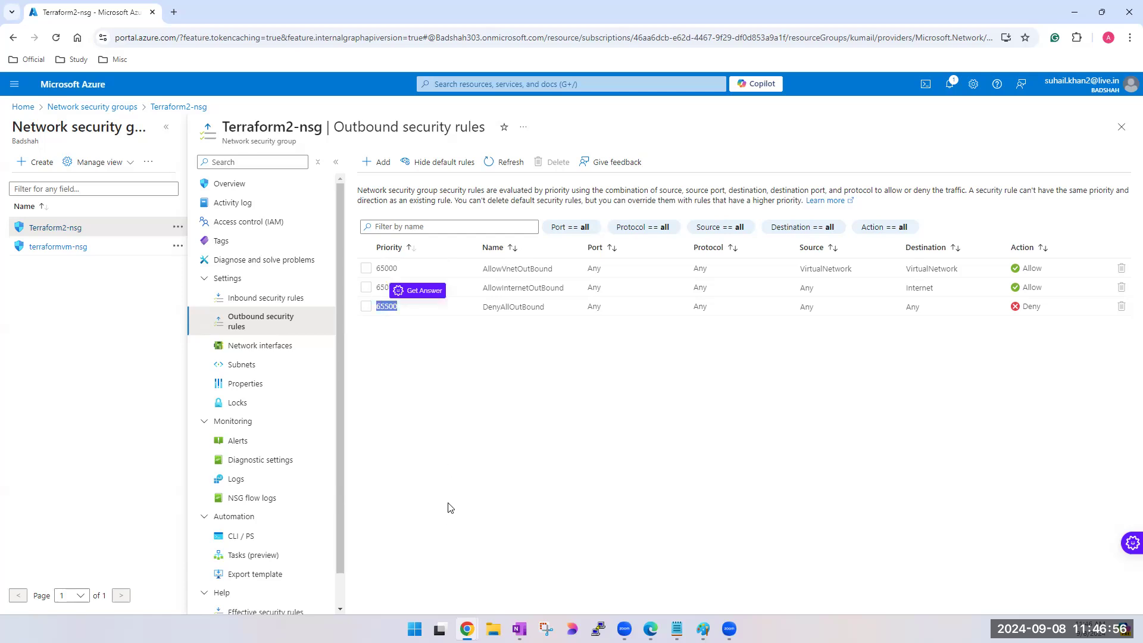
{"action": "double_click", "coordinate": [386, 287]}
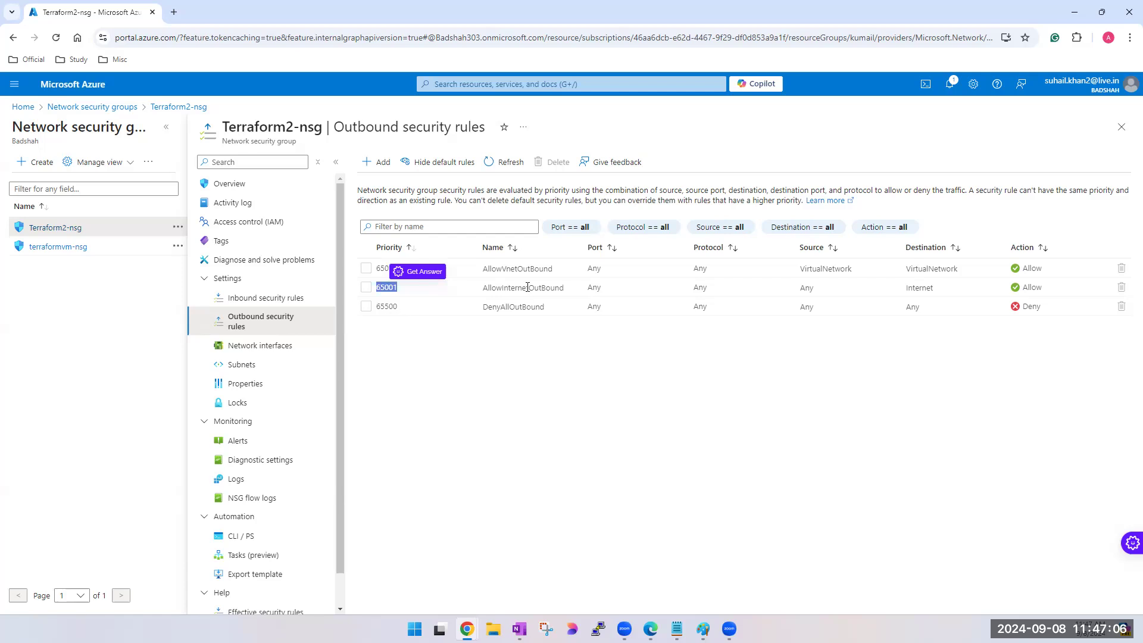
{"action": "left_click", "coordinate": [914, 289]}
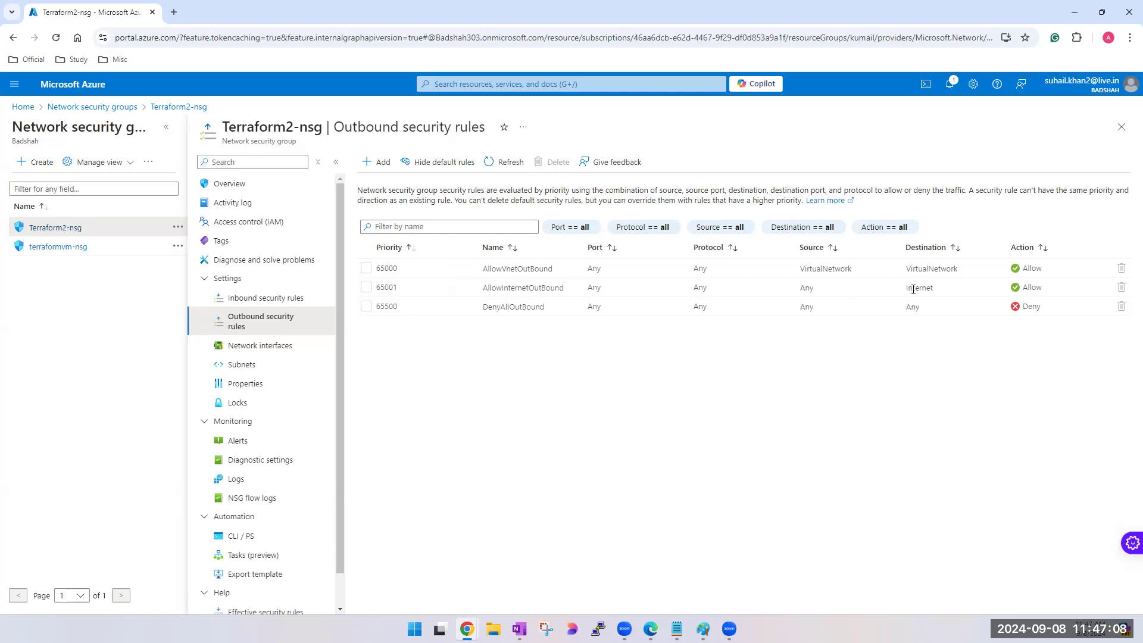
{"action": "double_click", "coordinate": [914, 289]}
{"action": "double_click", "coordinate": [1033, 288]}
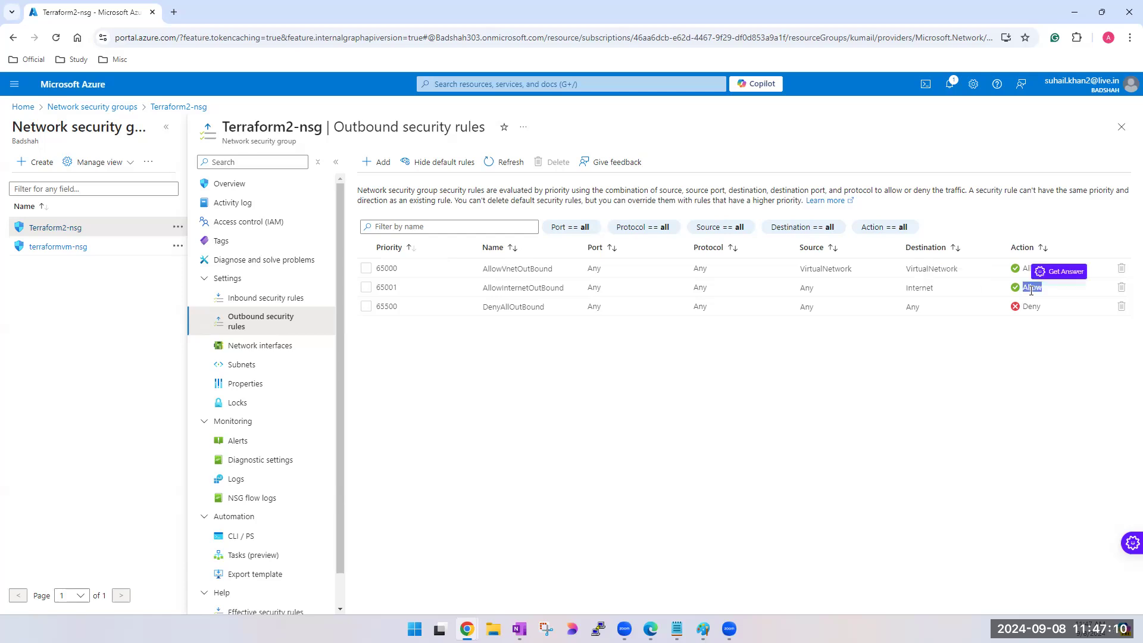
{"action": "double_click", "coordinate": [387, 288]}
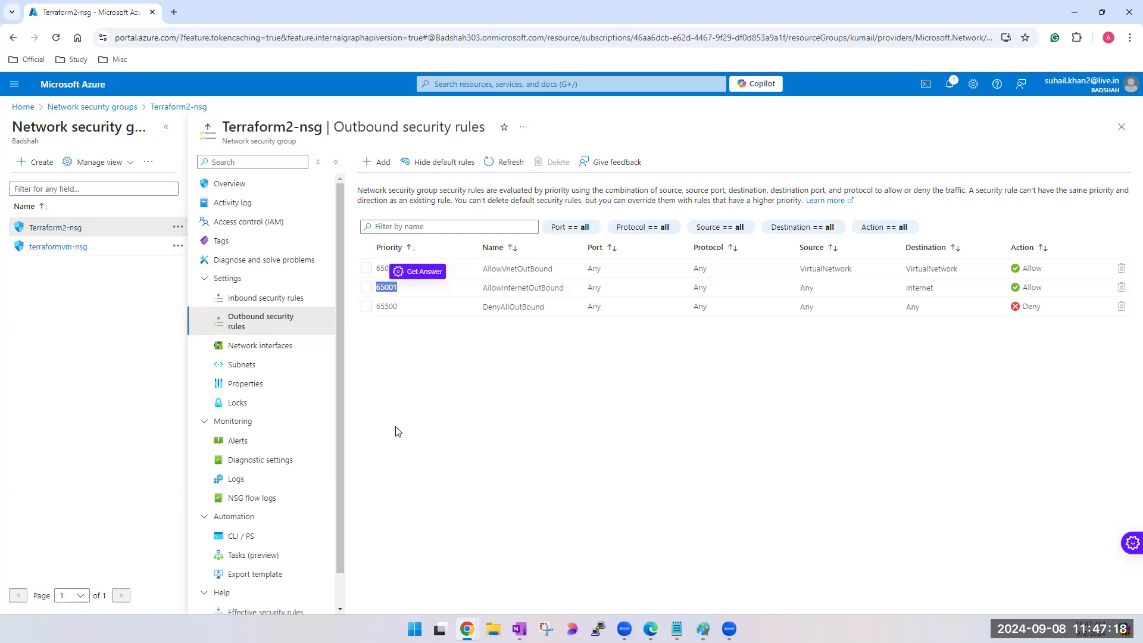
{"action": "left_click", "coordinate": [460, 387]}
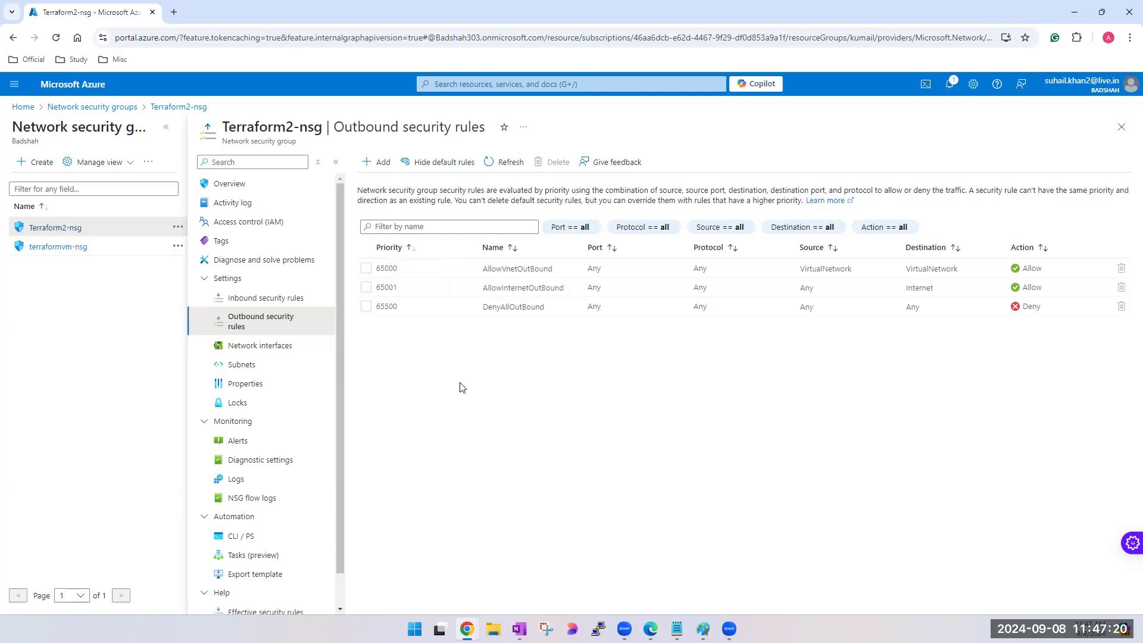
- Examine the AllowVnetOutBound rule, compare it with AllowVnetInBound in the inbound rules, and return to the outbound rules
{"action": "double_click", "coordinate": [391, 269]}
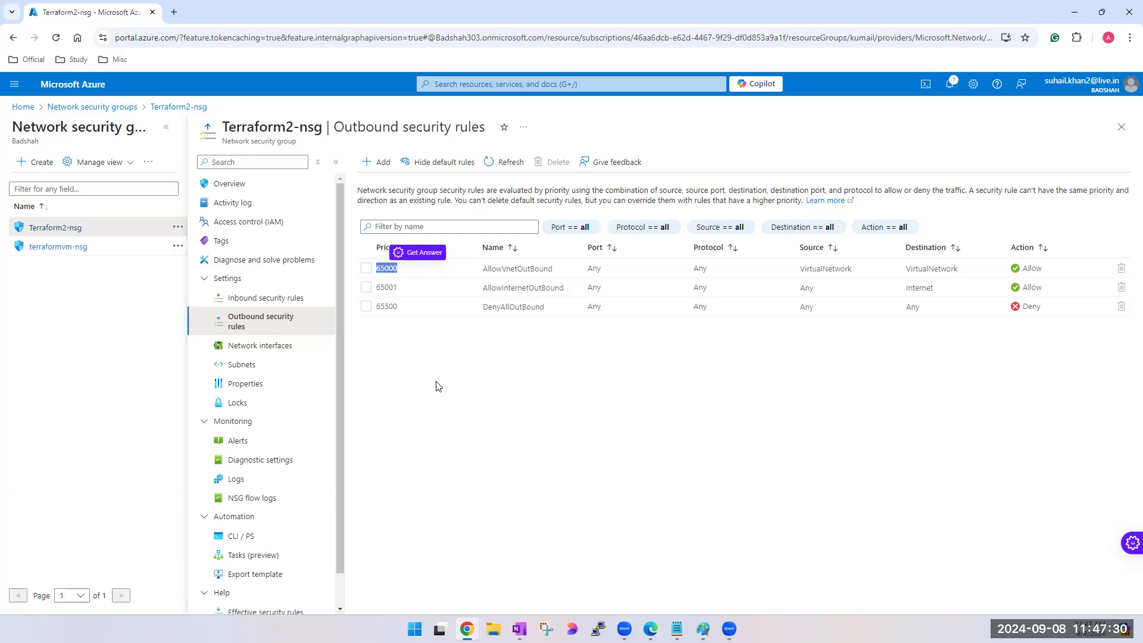
{"action": "double_click", "coordinate": [503, 270]}
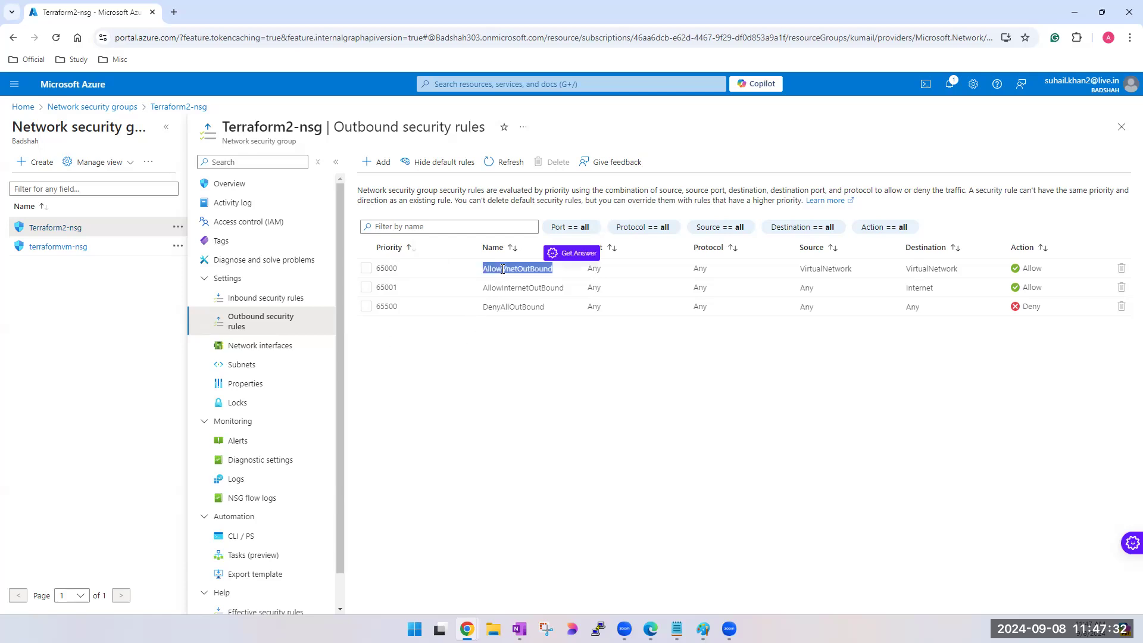
{"action": "left_click", "coordinate": [225, 300]}
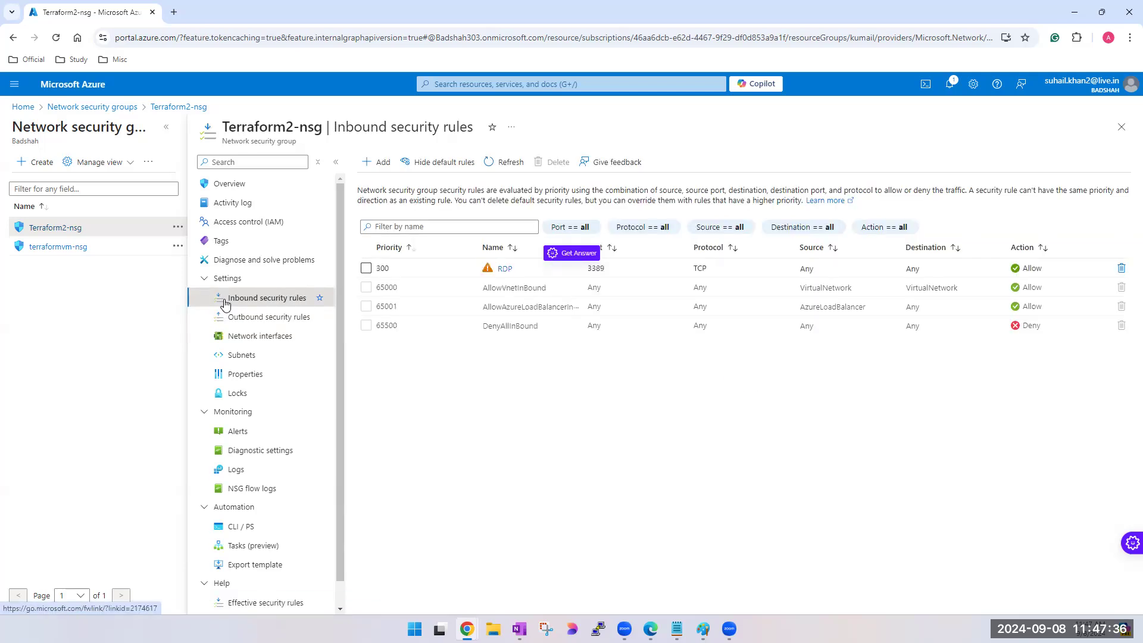
{"action": "double_click", "coordinate": [527, 288]}
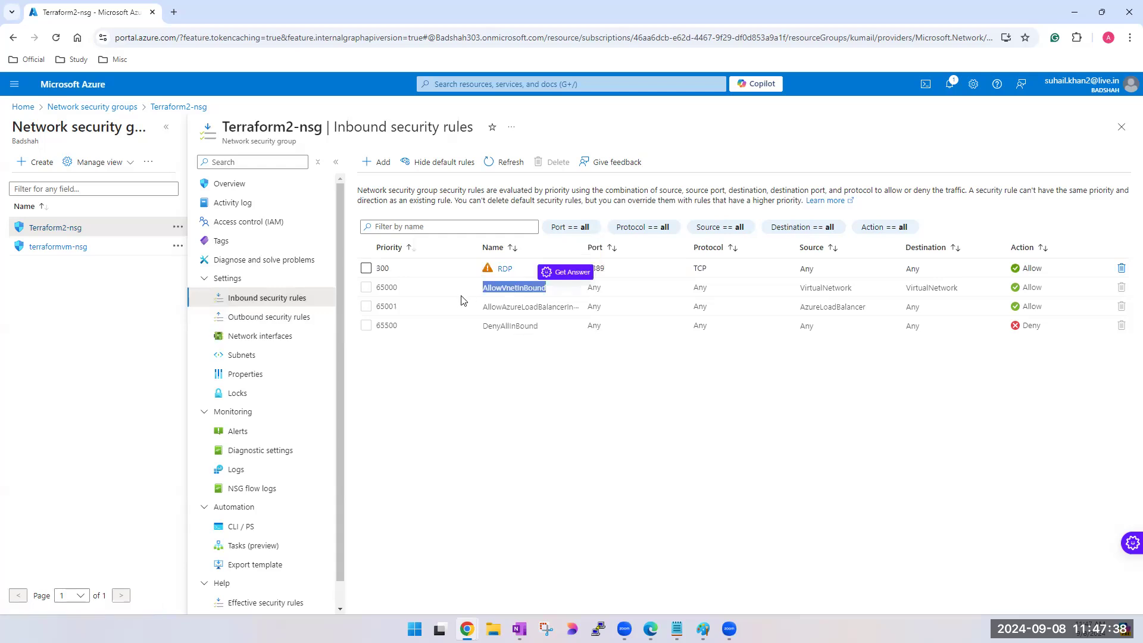
{"action": "left_click", "coordinate": [262, 323]}
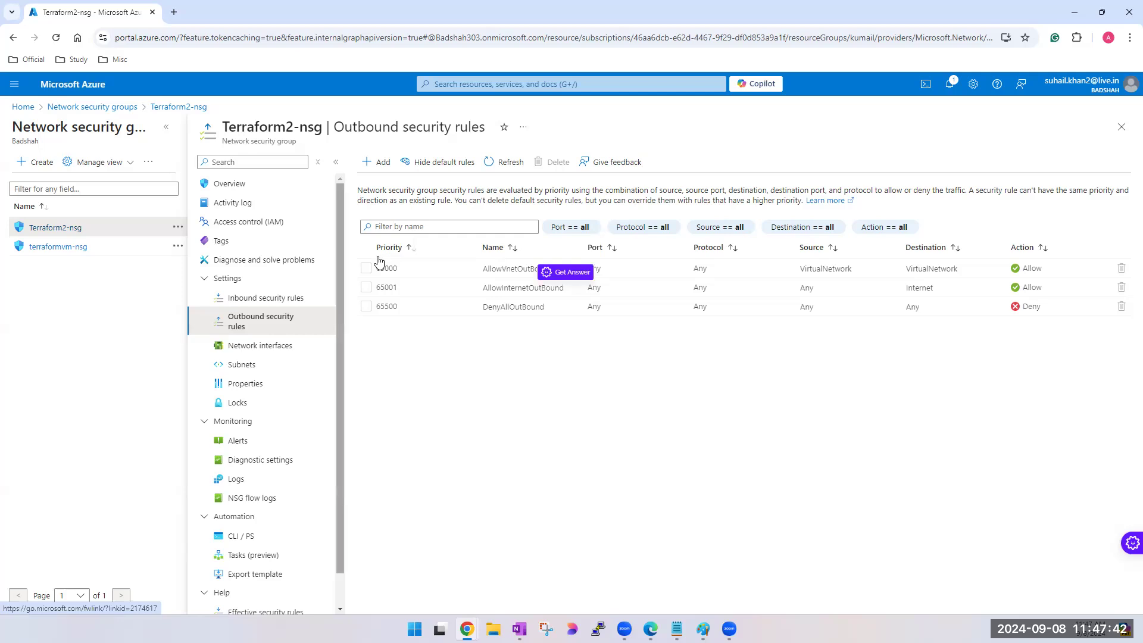
- Inspect the source, destination, protocol and port of the AllowVnetOutBound rule
{"action": "double_click", "coordinate": [822, 269]}
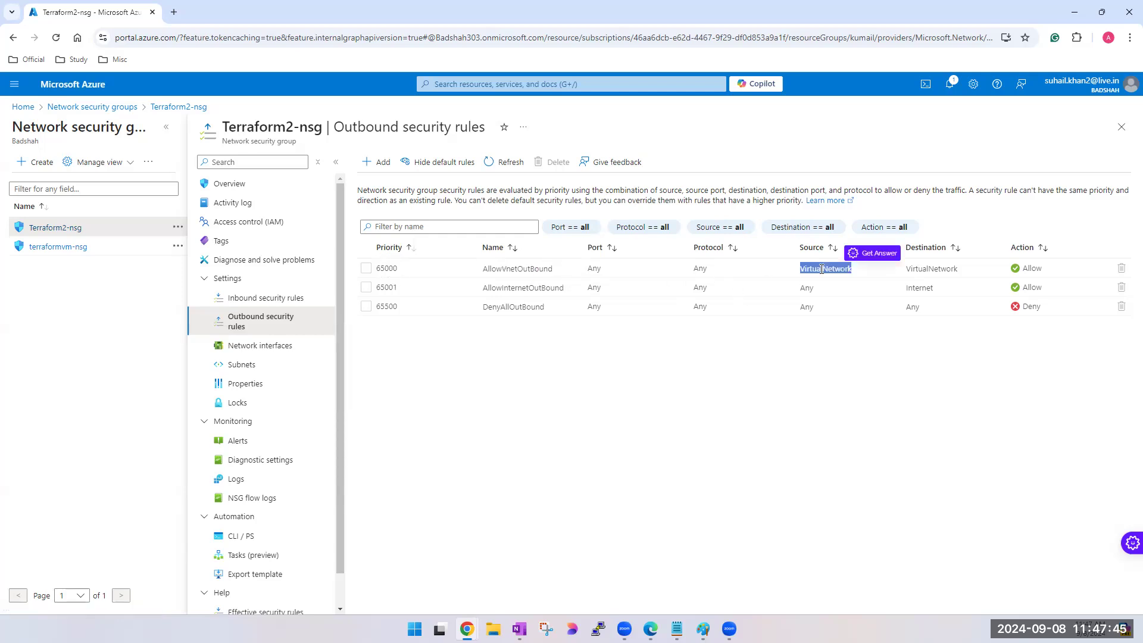
{"action": "double_click", "coordinate": [932, 269]}
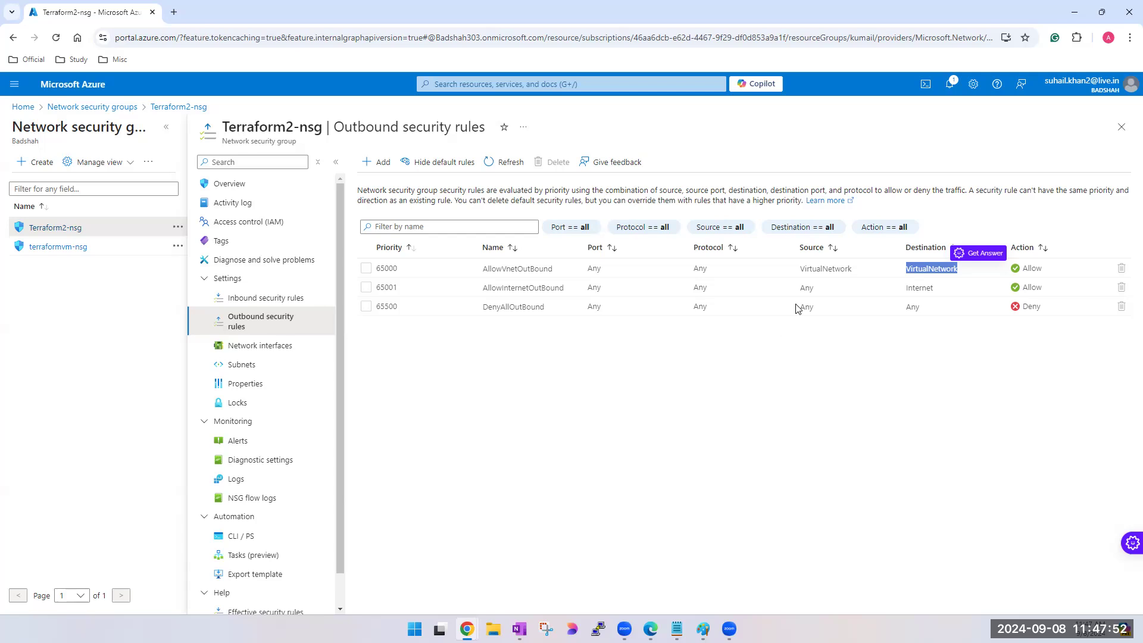
{"action": "double_click", "coordinate": [700, 268]}
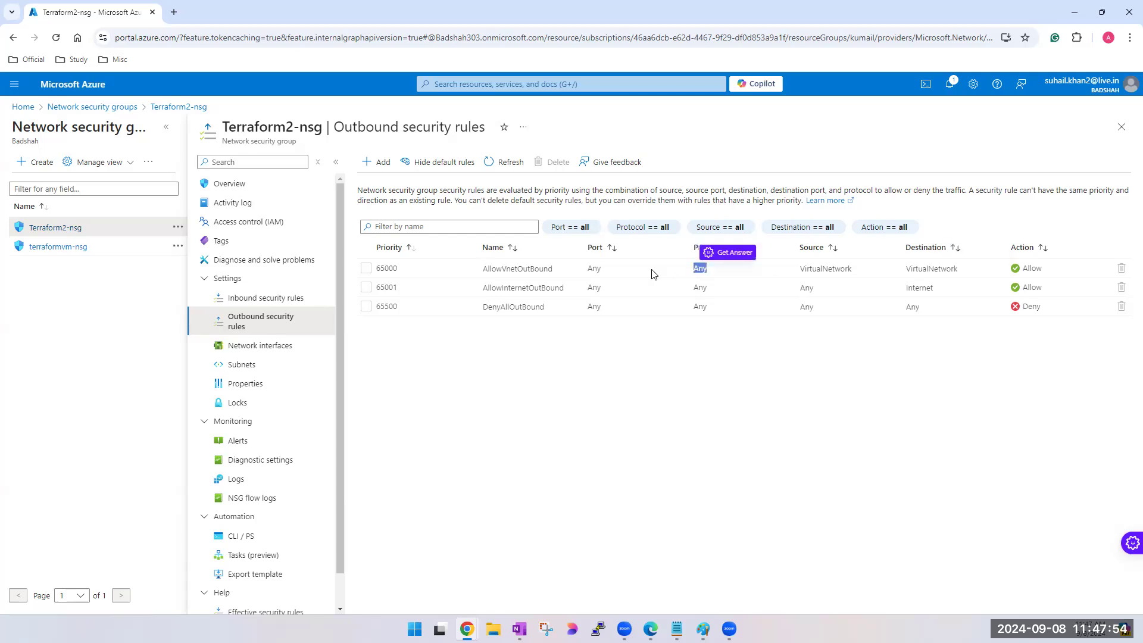
{"action": "double_click", "coordinate": [591, 269]}
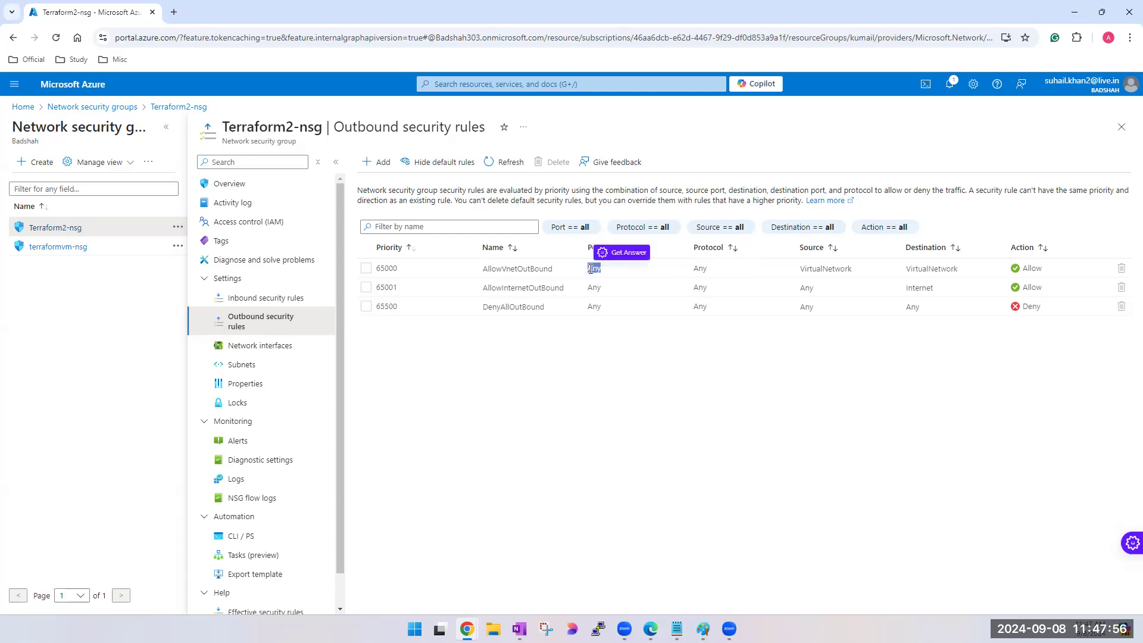
{"action": "left_click", "coordinate": [365, 268]}
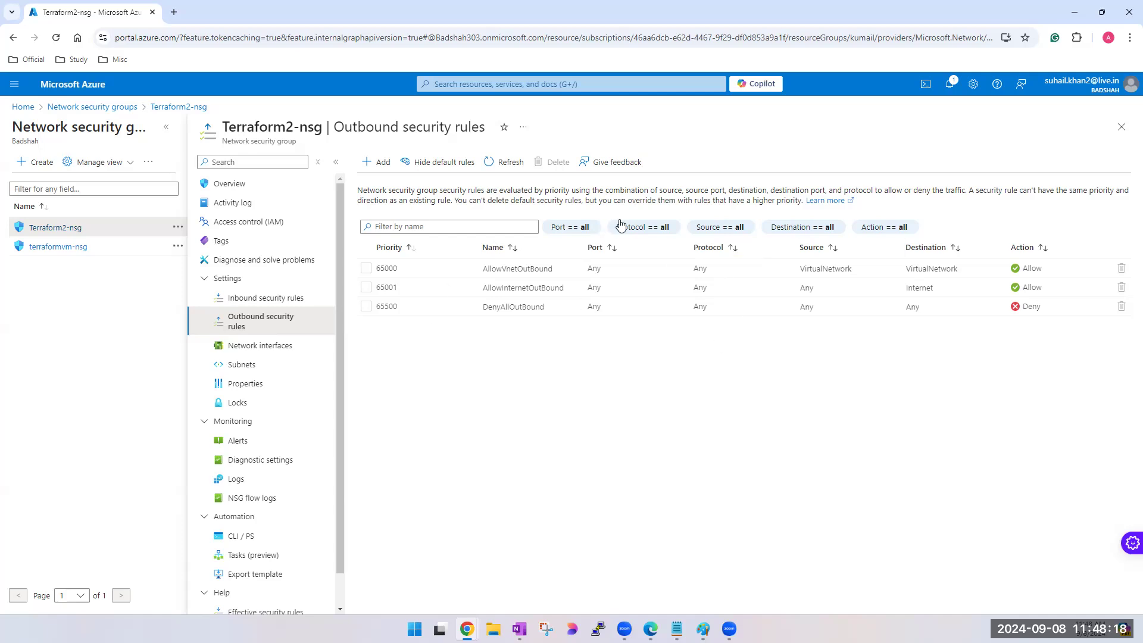
- View the inbound security rules, review the NSG notes in OneNote, and return to the Azure portal
{"action": "left_click", "coordinate": [285, 299]}
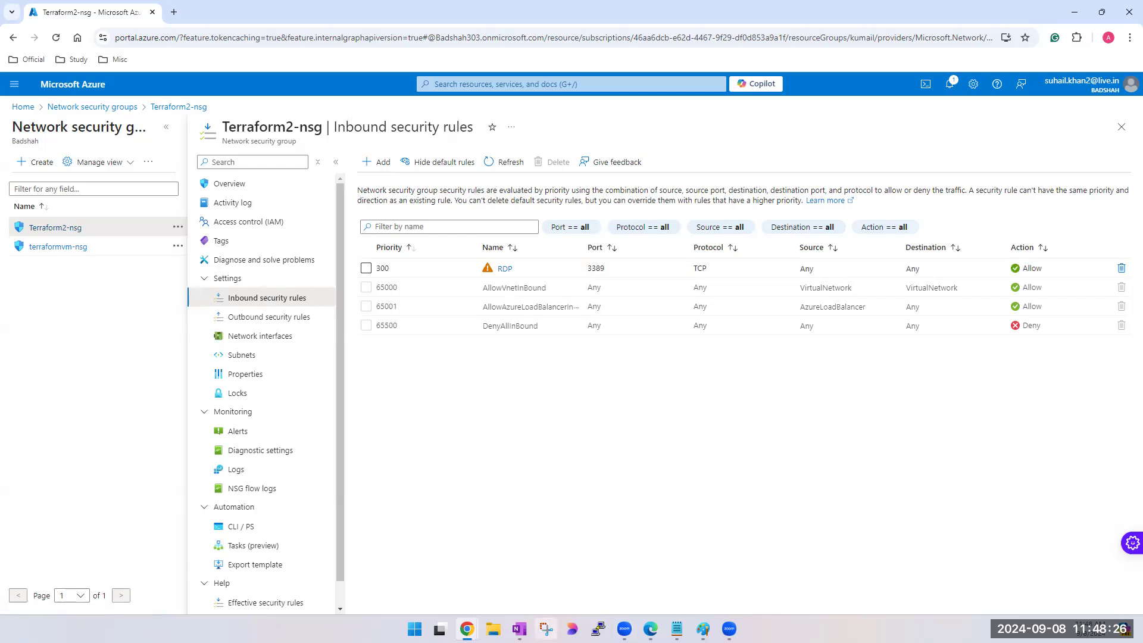
{"action": "left_click", "coordinate": [519, 629]}
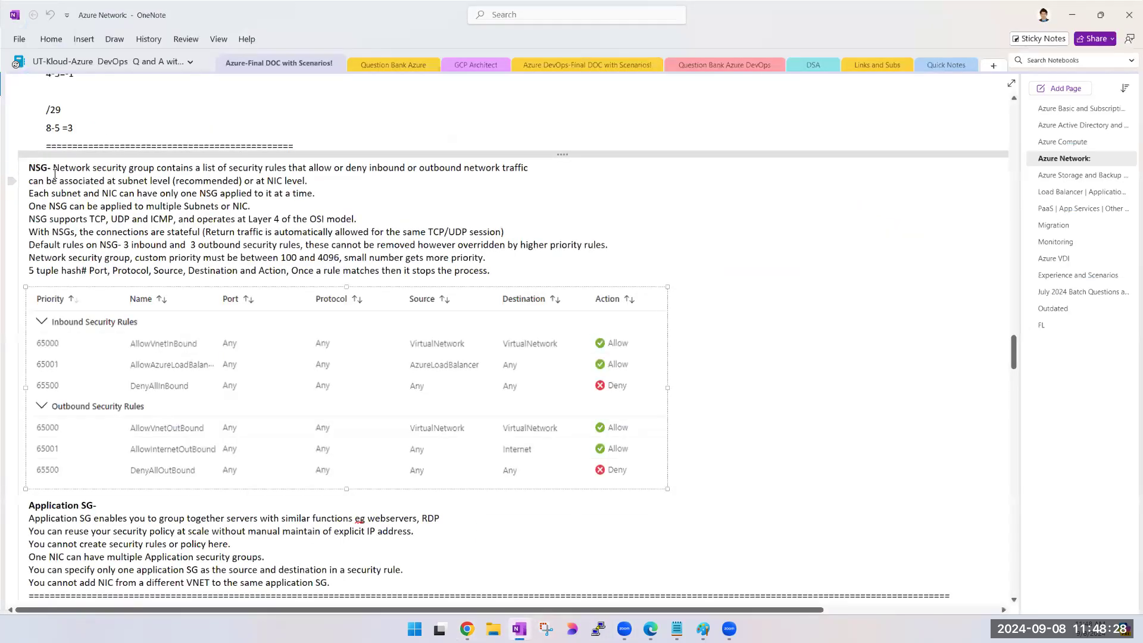
{"action": "left_click_drag", "start_coordinate": [53, 167], "coordinate": [415, 246]}
{"action": "left_click", "coordinate": [419, 393]}
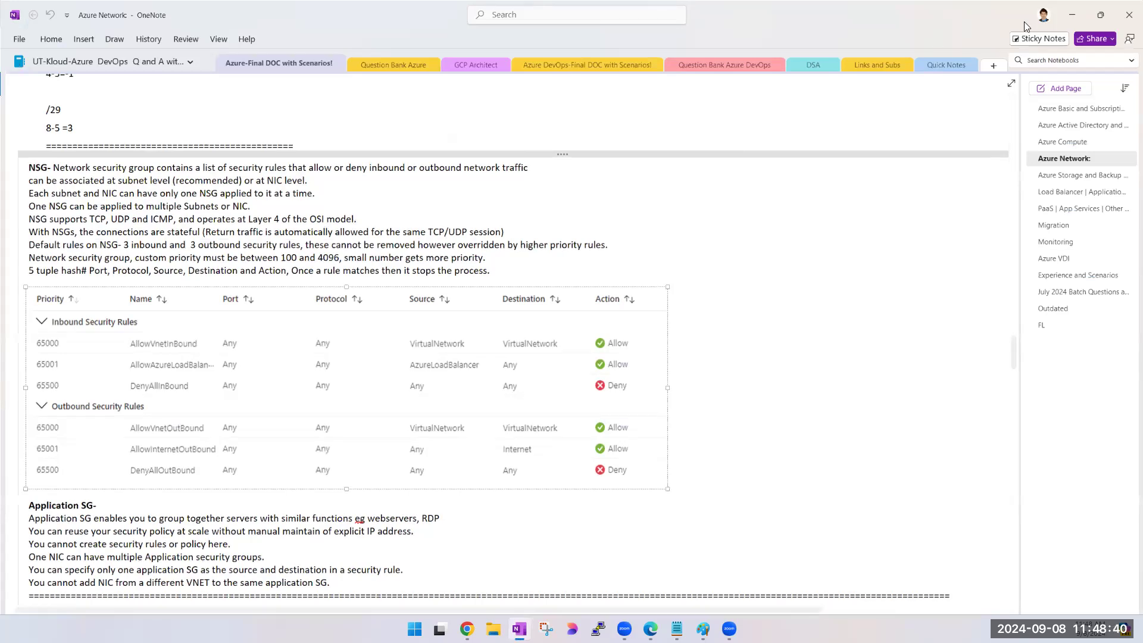
{"action": "left_click", "coordinate": [1073, 15]}
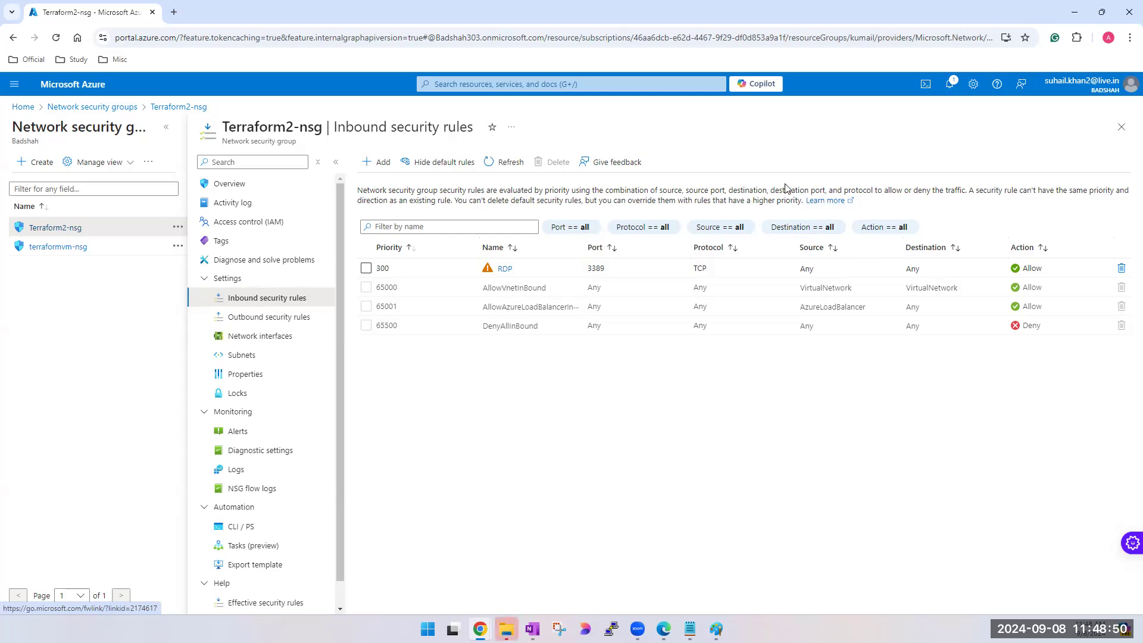
- Close Terraform2-nsg and open the network security groups service from the portal's recent services
{"action": "left_click", "coordinate": [1125, 132]}
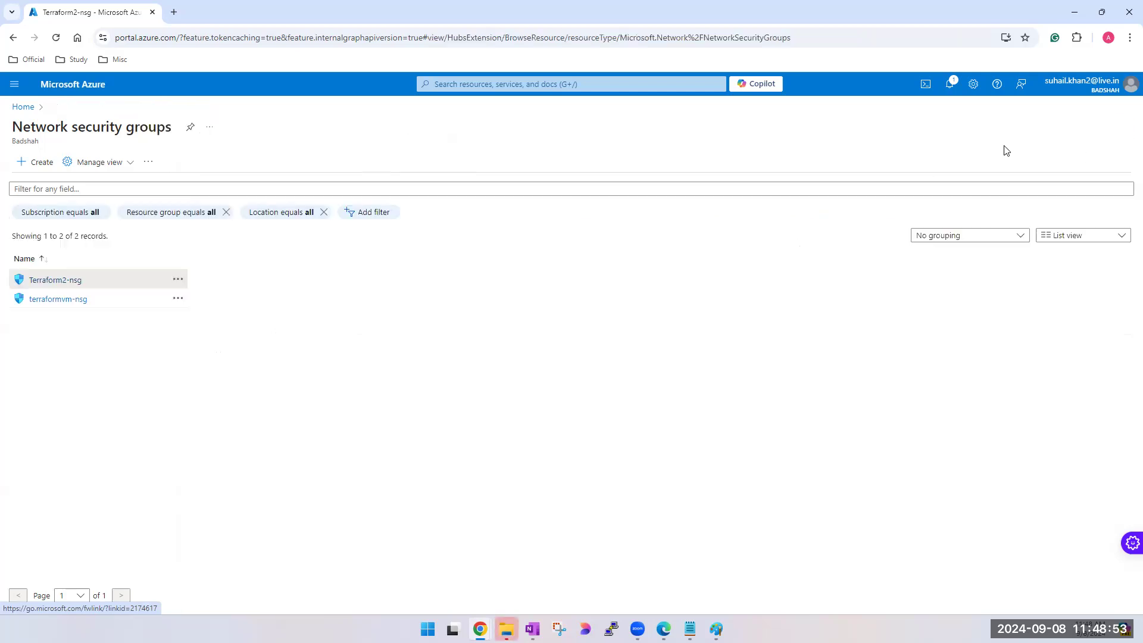
{"action": "left_click", "coordinate": [465, 83]}
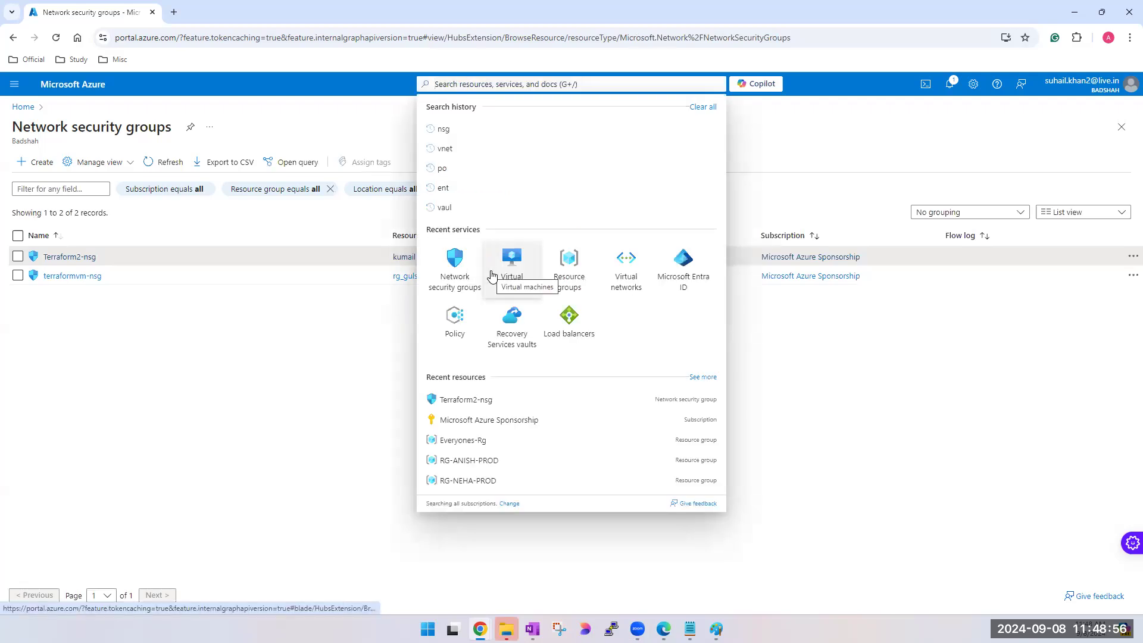
{"action": "left_click", "coordinate": [241, 473]}
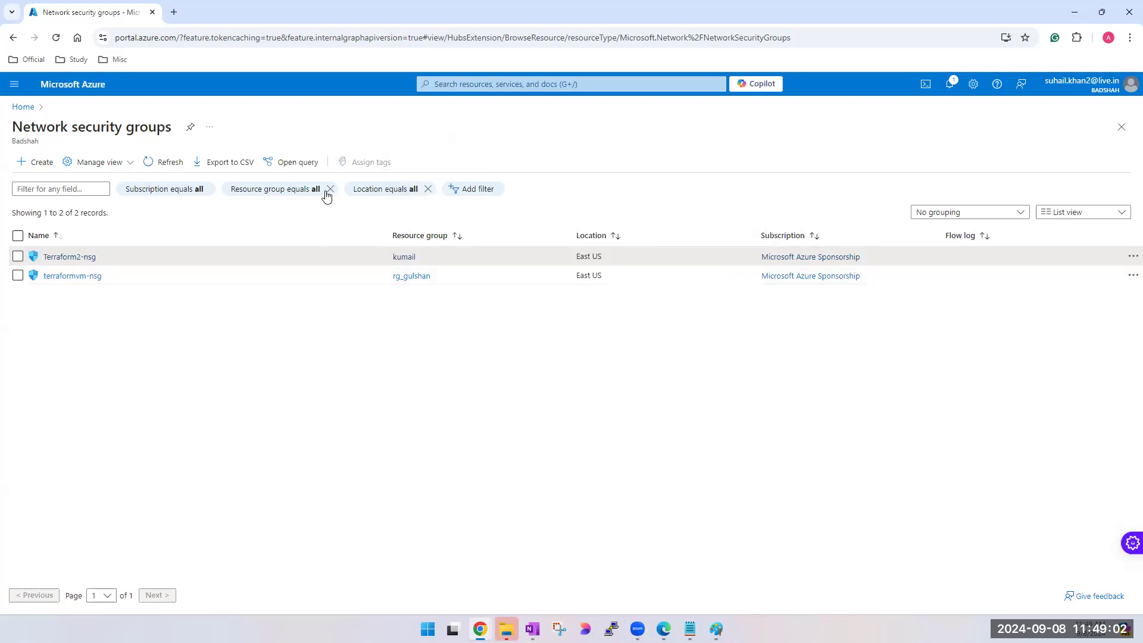
{"action": "left_click", "coordinate": [549, 85]}
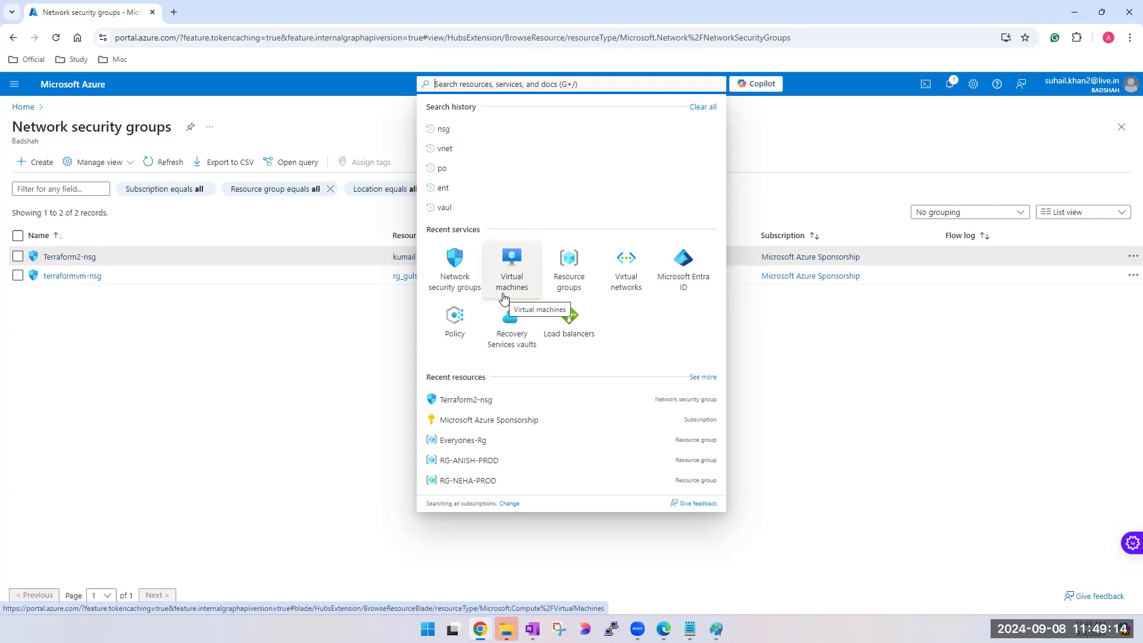
{"action": "left_click", "coordinate": [443, 283]}
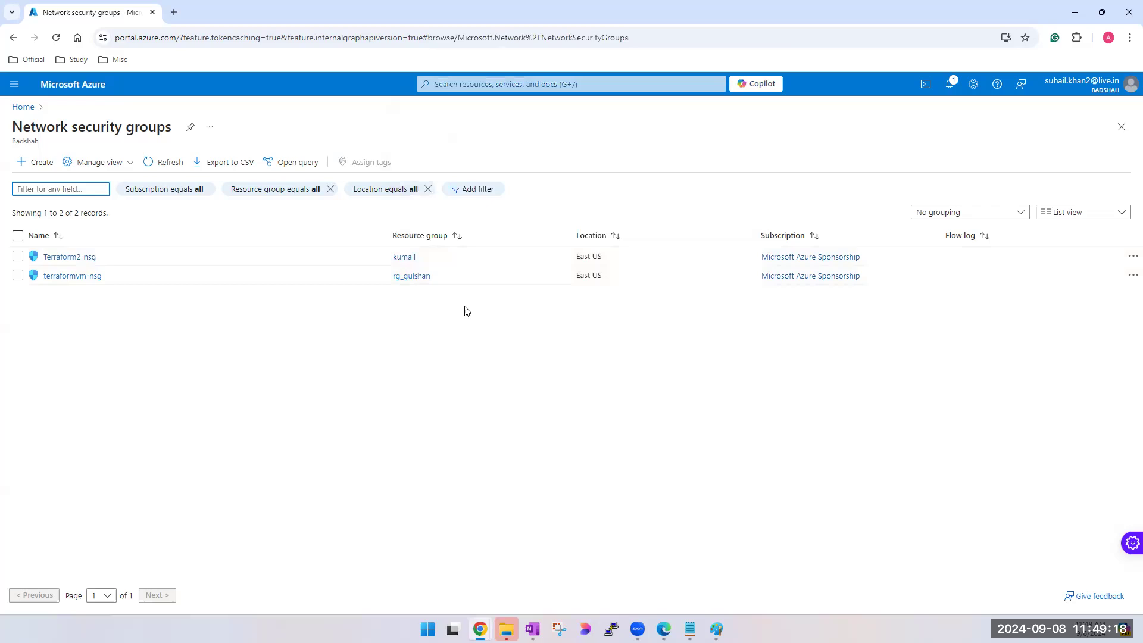
- Create a network security group named test-nsg in the Everyones-Rg resource group
{"action": "left_click", "coordinate": [35, 169]}
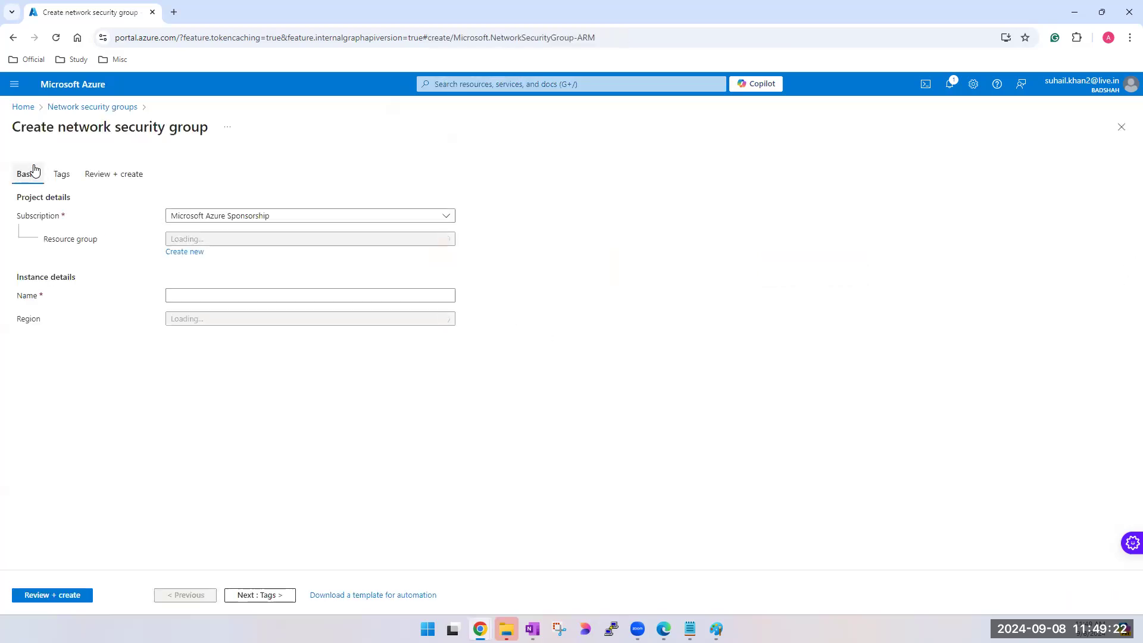
{"action": "left_click", "coordinate": [295, 239]}
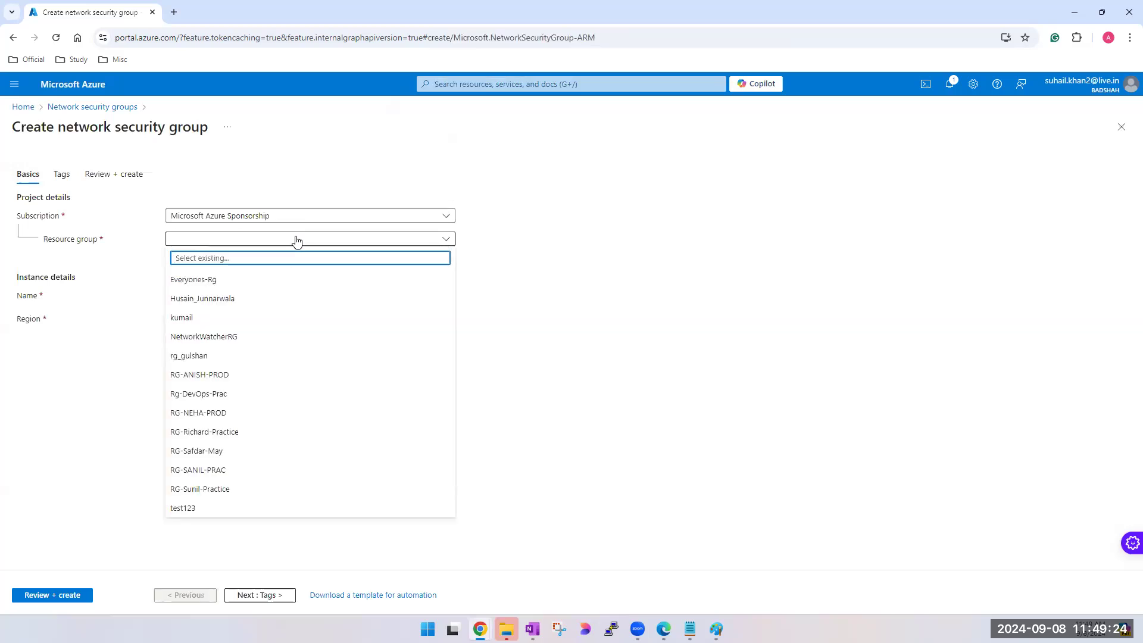
{"action": "left_click", "coordinate": [212, 280]}
{"action": "left_click", "coordinate": [218, 294]}
{"action": "type", "text": "test-"}
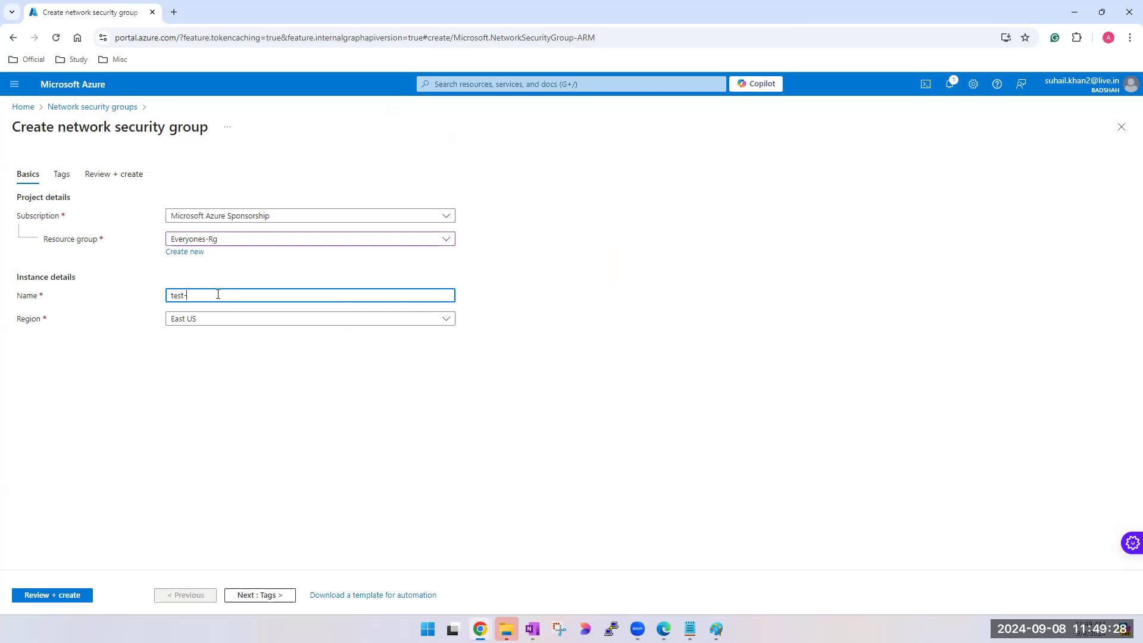
{"action": "type", "text": "nsg"}
{"action": "left_click", "coordinate": [78, 596]}
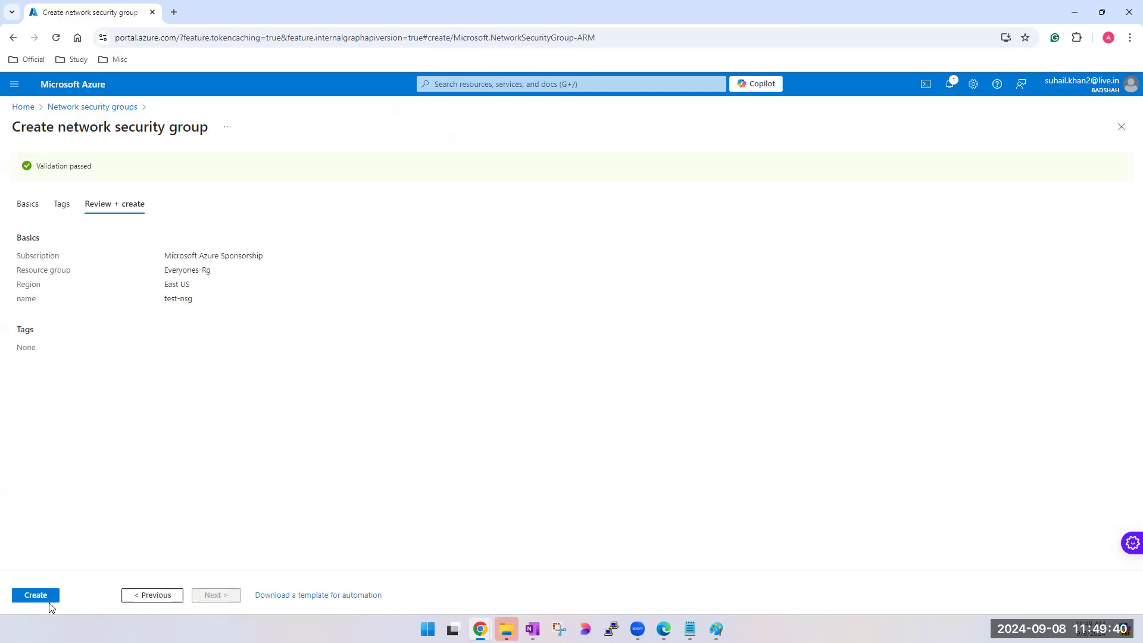
{"action": "left_click", "coordinate": [40, 597]}
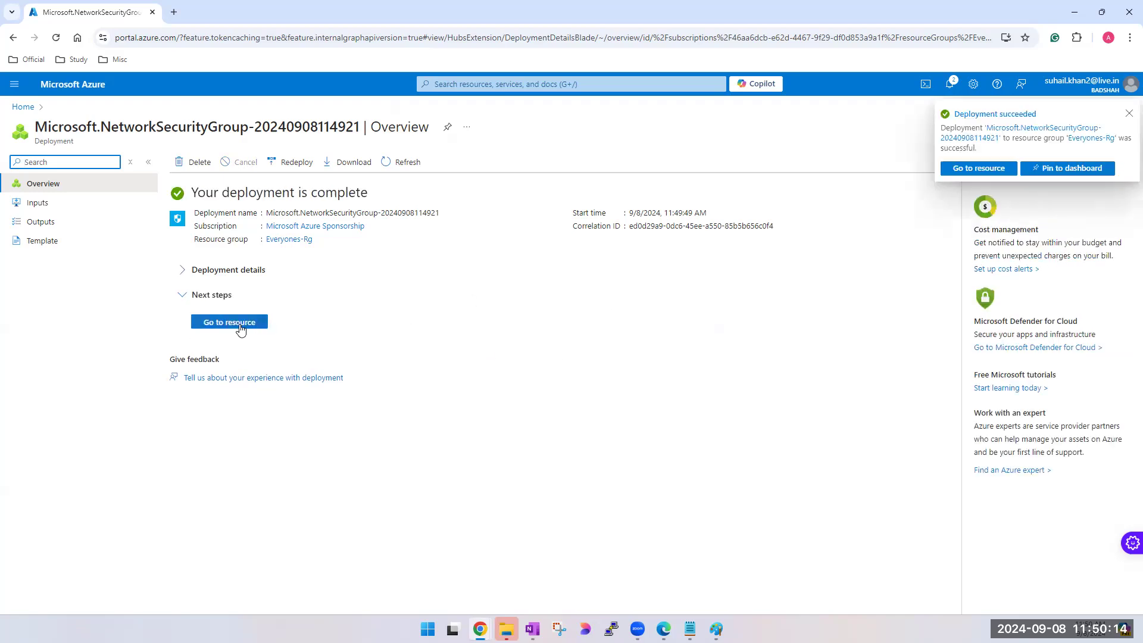
- Open the deployed test-nsg resource and review its overview, including its name, move options and location
{"action": "left_click", "coordinate": [241, 328]}
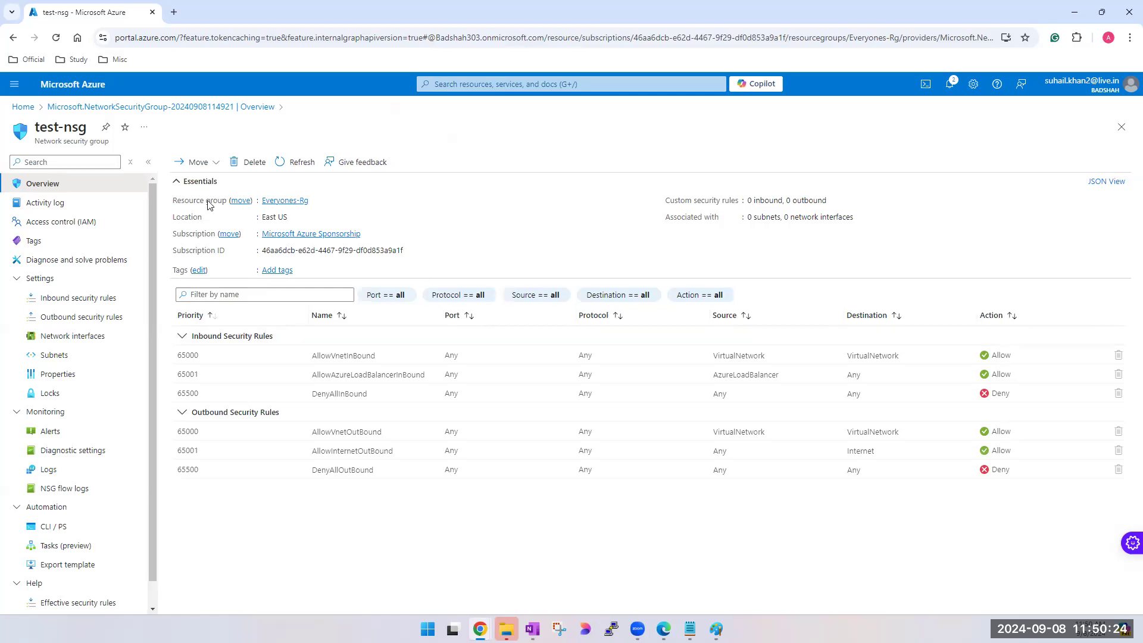
{"action": "left_click_drag", "start_coordinate": [34, 127], "coordinate": [58, 129]}
{"action": "left_click", "coordinate": [217, 167]}
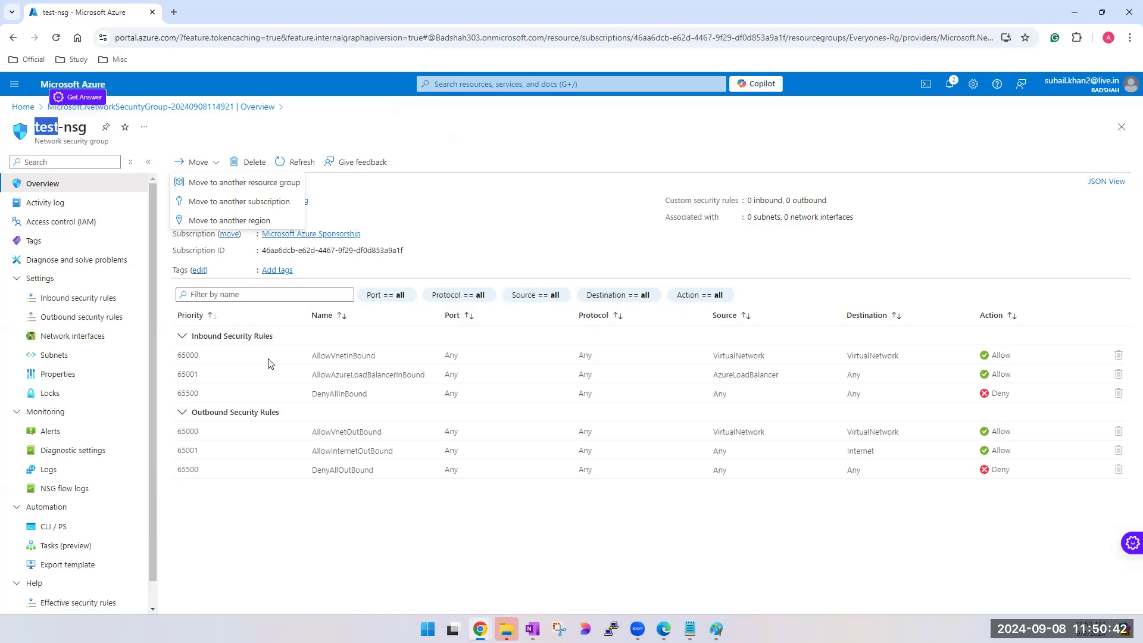
{"action": "left_click", "coordinate": [261, 539]}
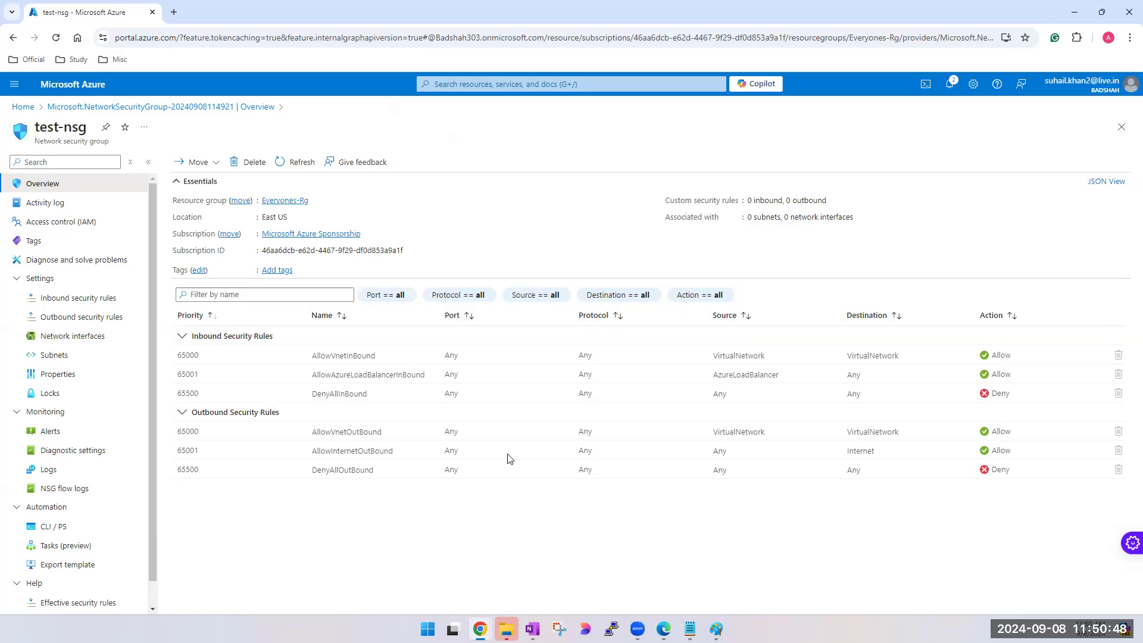
{"action": "double_click", "coordinate": [275, 218]}
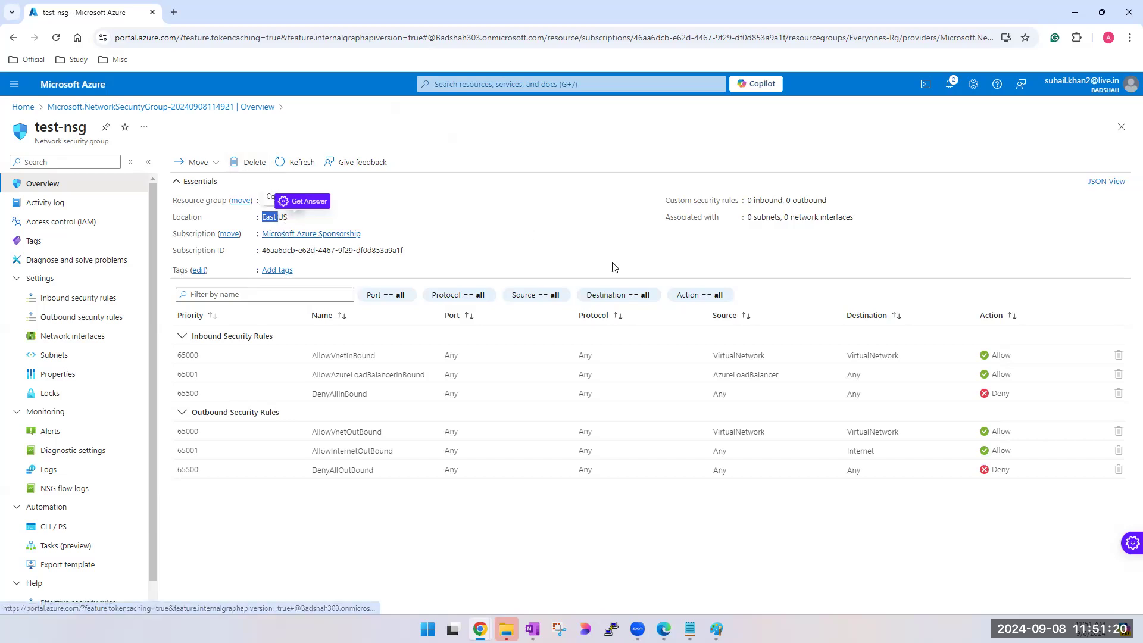
{"action": "left_click", "coordinate": [387, 528]}
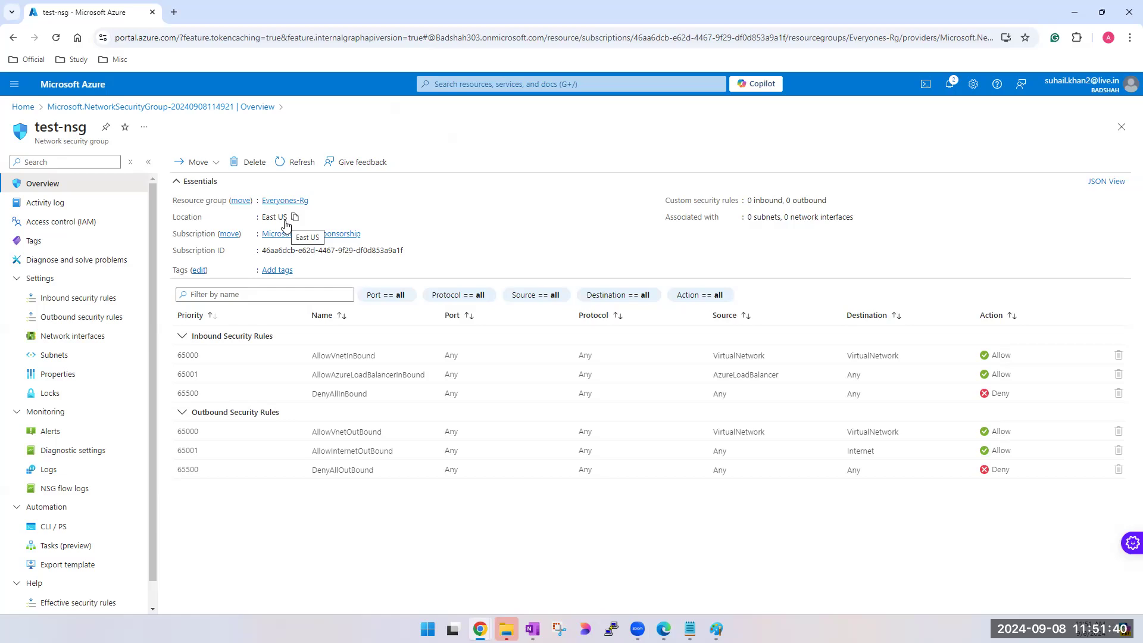
- Try out moving test-nsg to another region with West US as the destination, and discard the move
{"action": "left_click", "coordinate": [216, 164]}
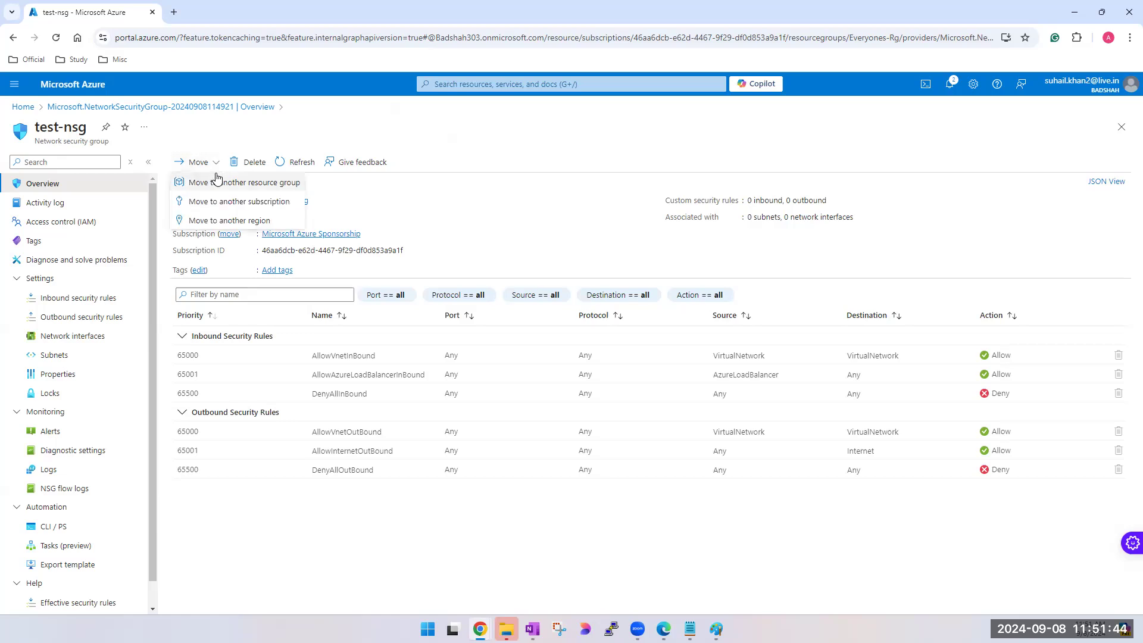
{"action": "left_click", "coordinate": [235, 223]}
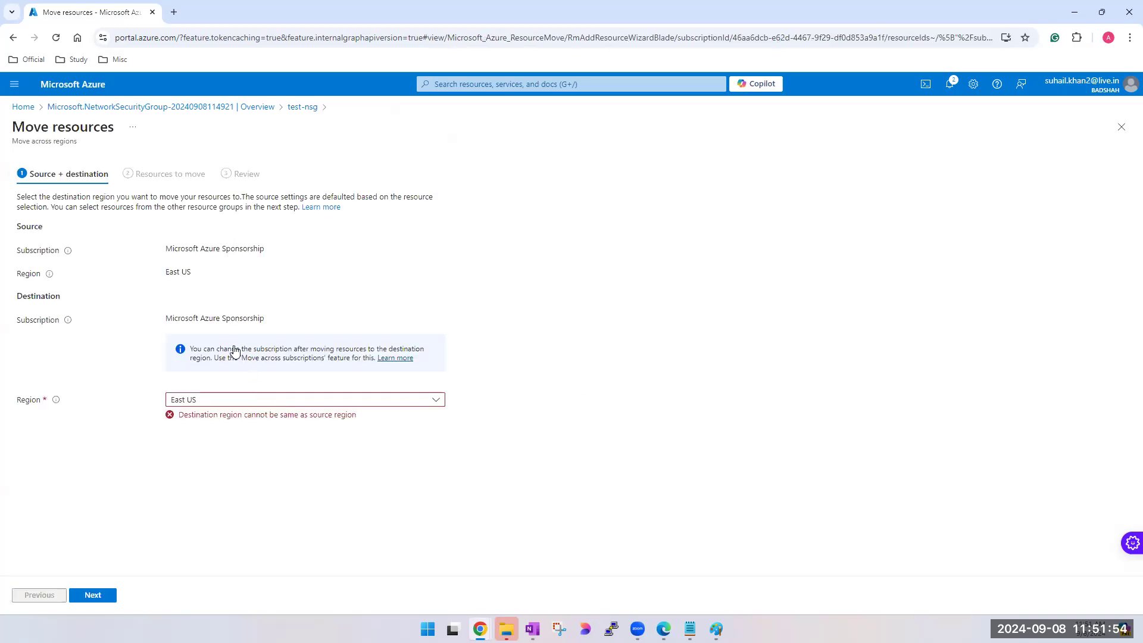
{"action": "double_click", "coordinate": [187, 272]}
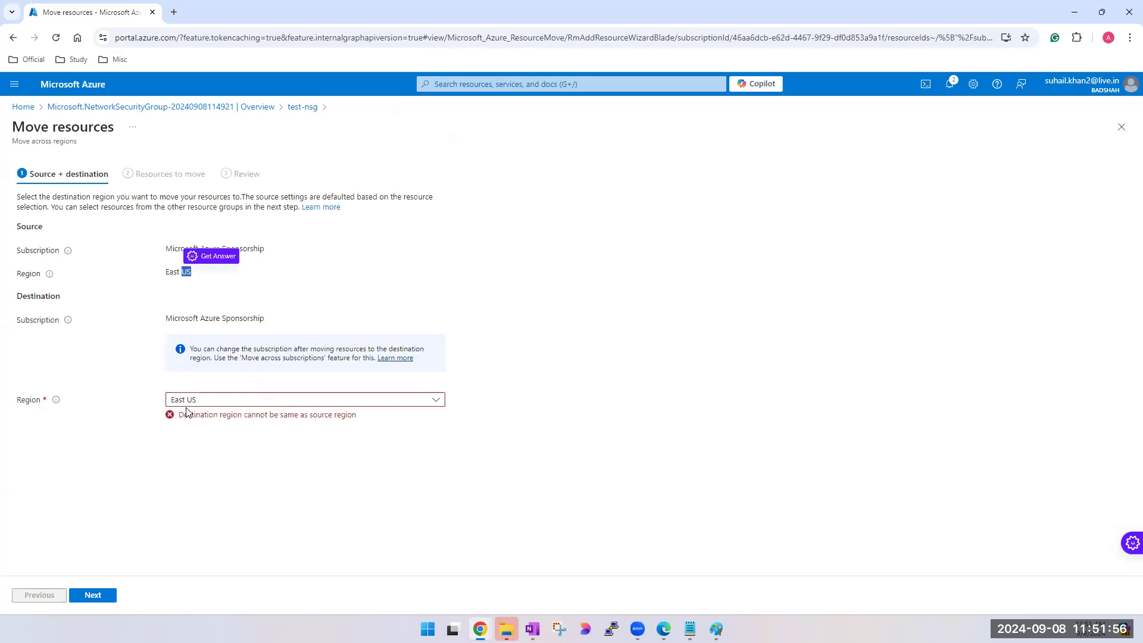
{"action": "left_click", "coordinate": [230, 400]}
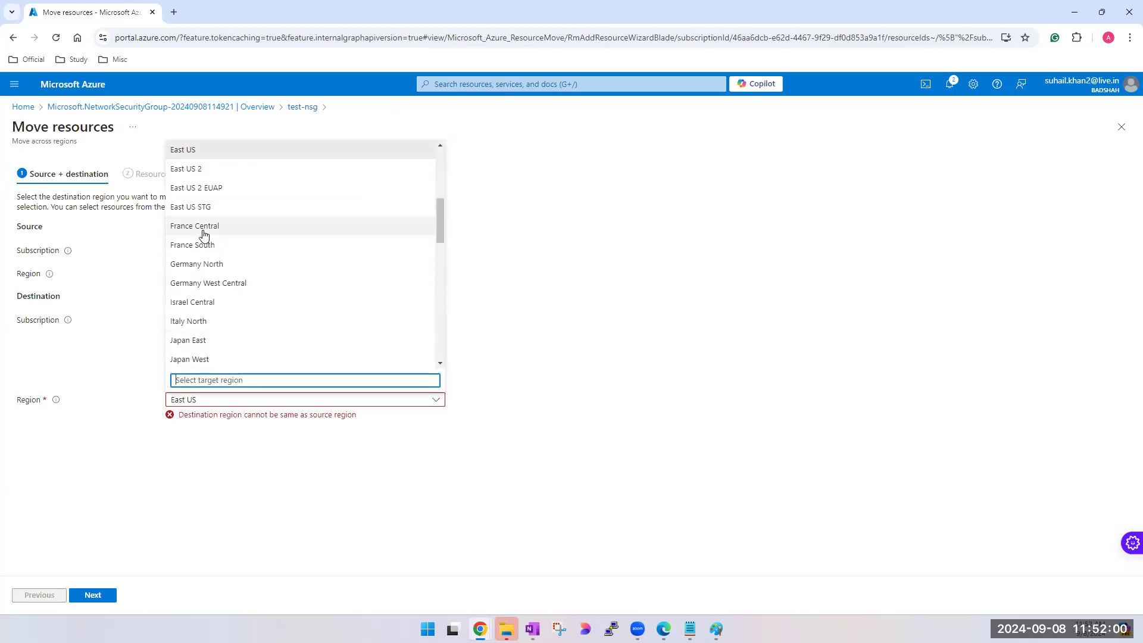
{"action": "type", "text": "wes"}
{"action": "left_click", "coordinate": [200, 343]}
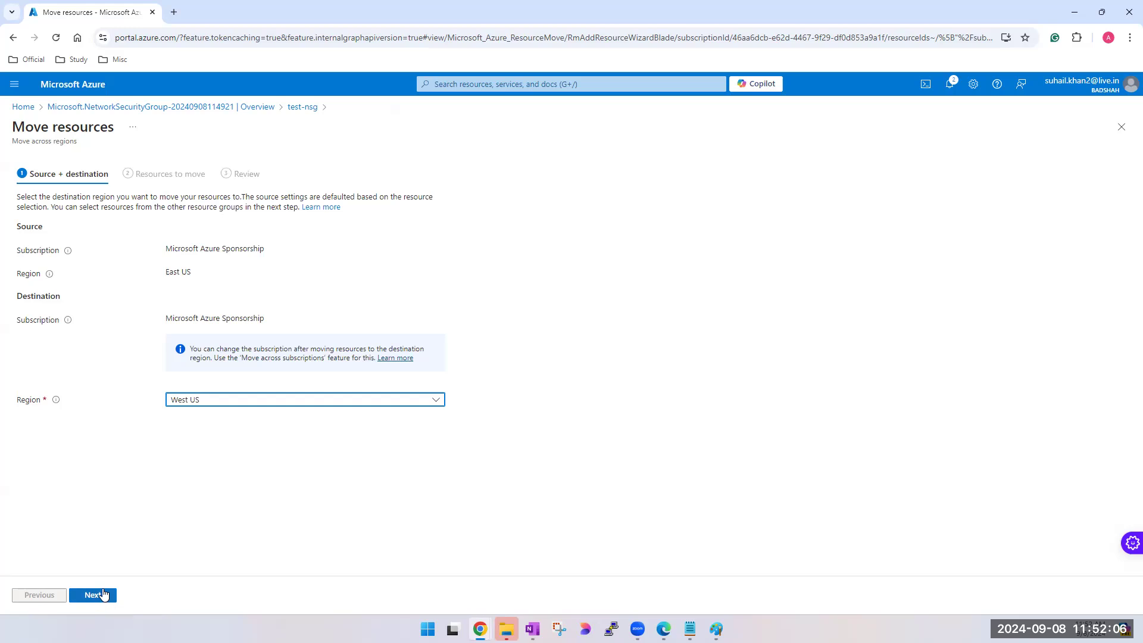
{"action": "left_click", "coordinate": [1128, 135]}
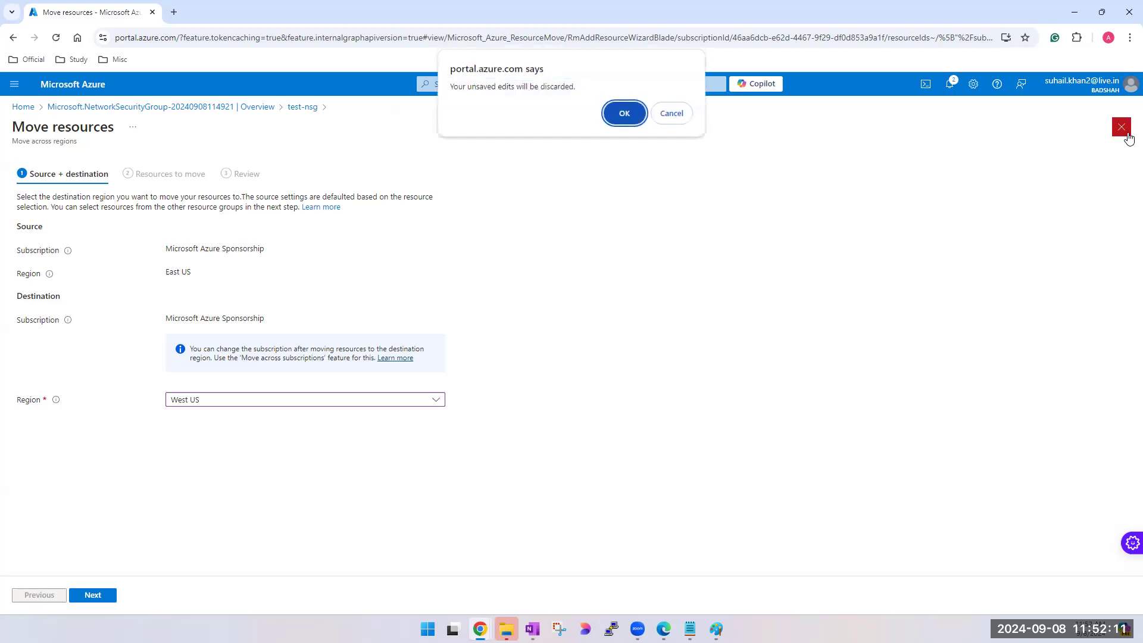
{"action": "left_click", "coordinate": [624, 114]}
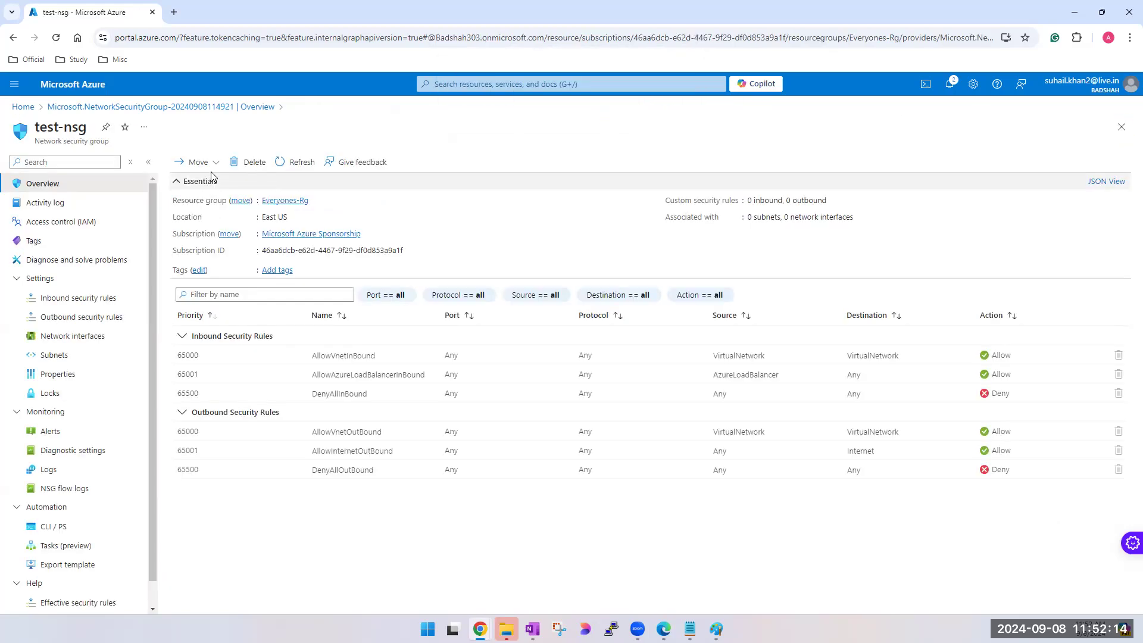
- Search the portal for "azure res" to look up Azure Resource Mover, and review the move options of test-nsg
{"action": "left_click", "coordinate": [565, 84]}
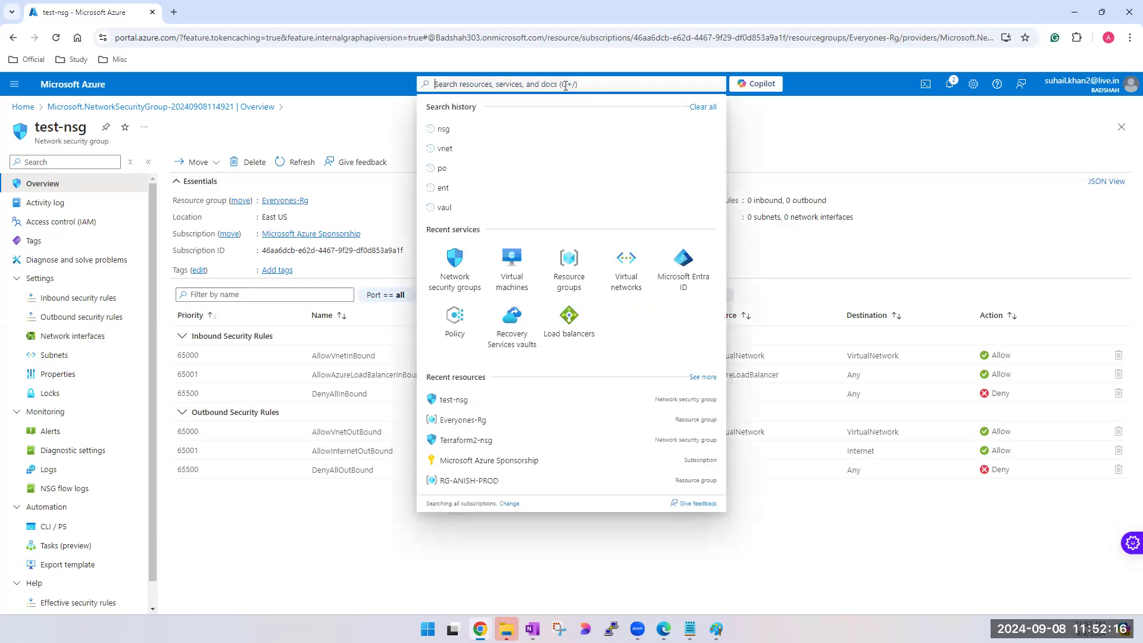
{"action": "type", "text": "azure"}
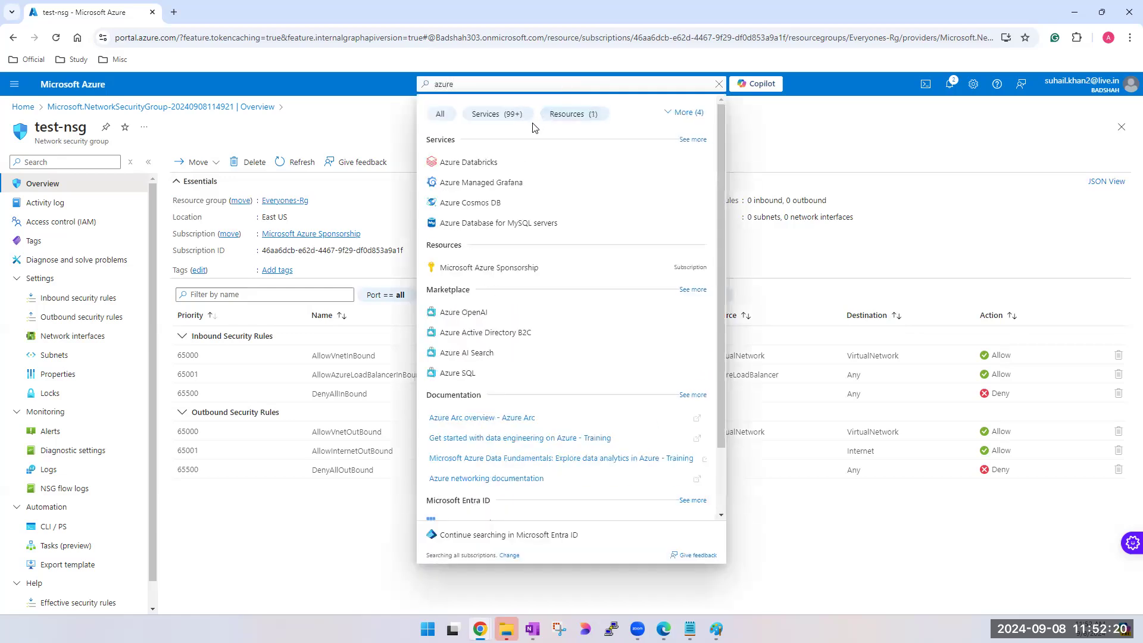
{"action": "type", "text": " res"}
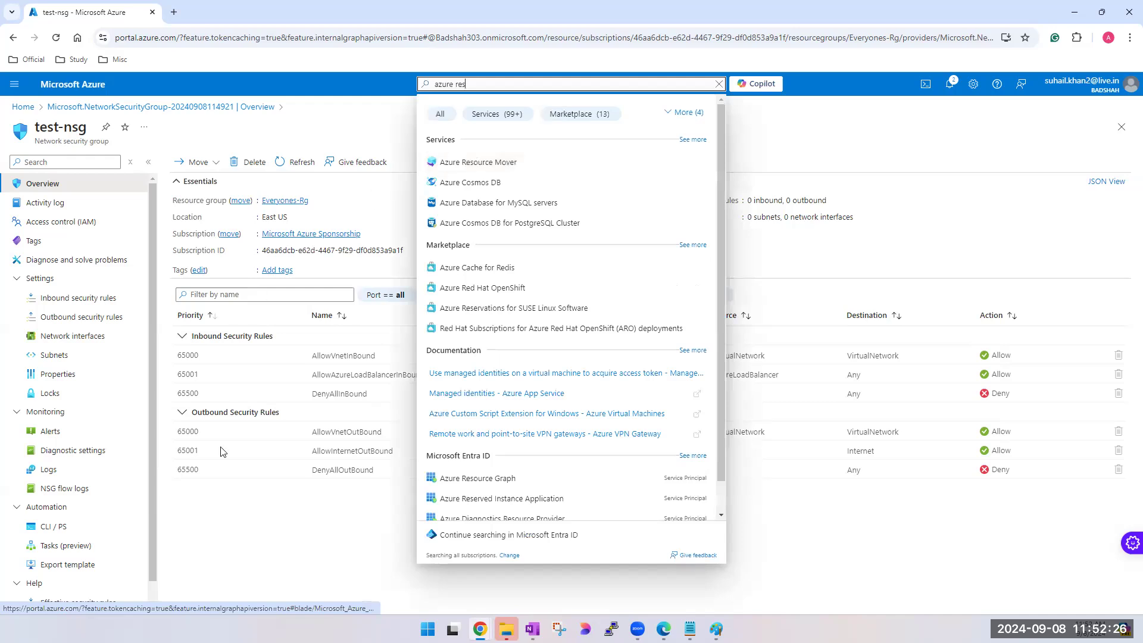
{"action": "key", "text": "Escape"}
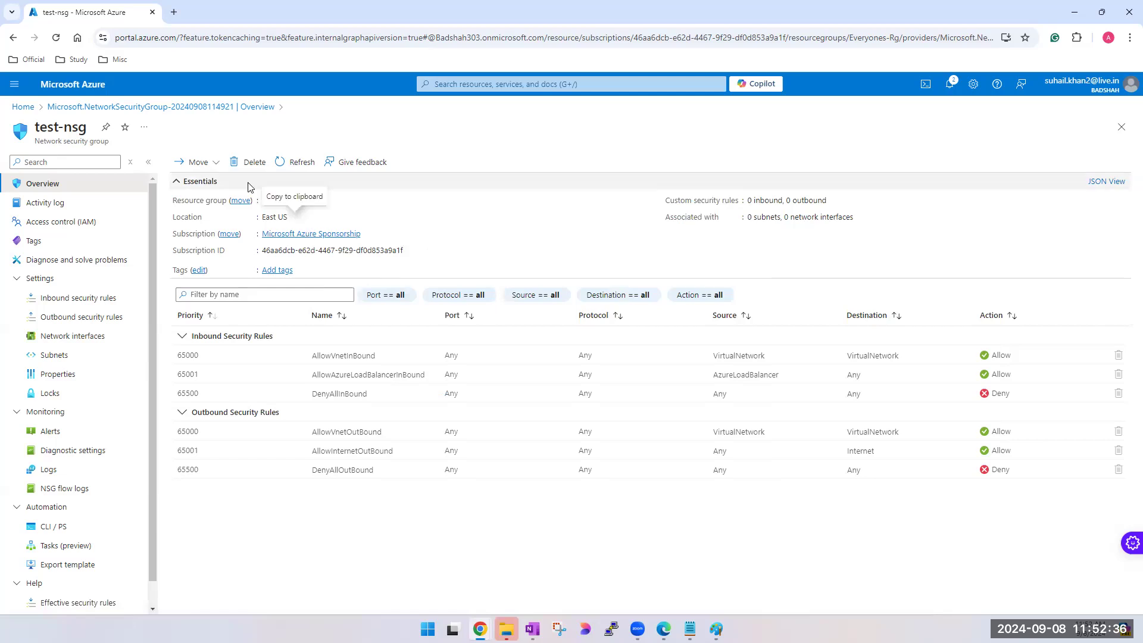
{"action": "left_click", "coordinate": [216, 166]}
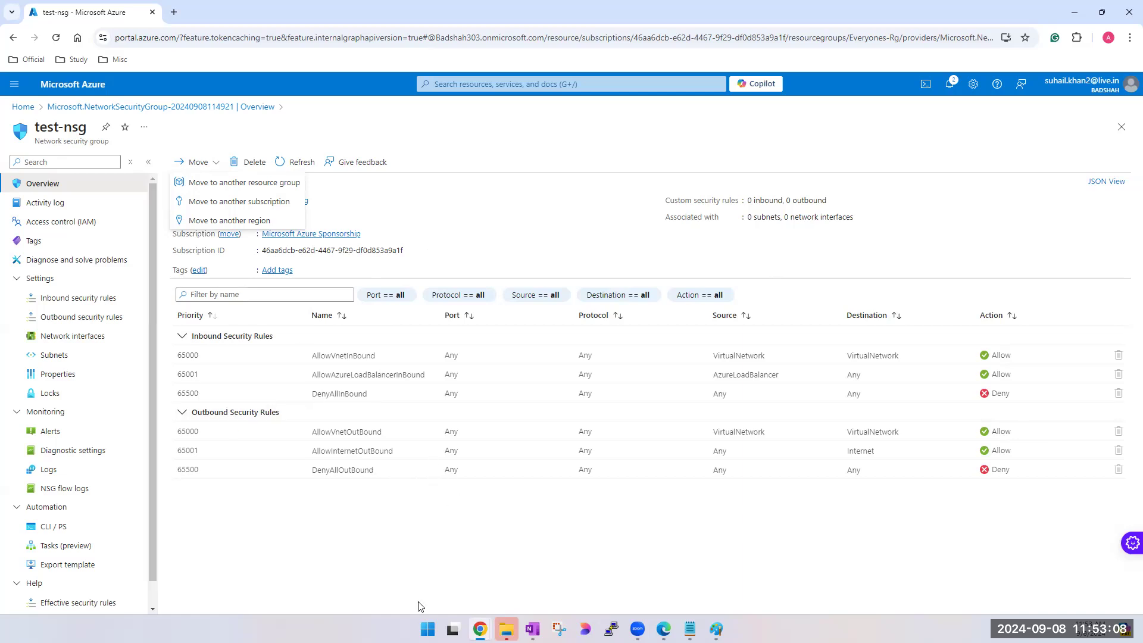
{"action": "left_click", "coordinate": [399, 576]}
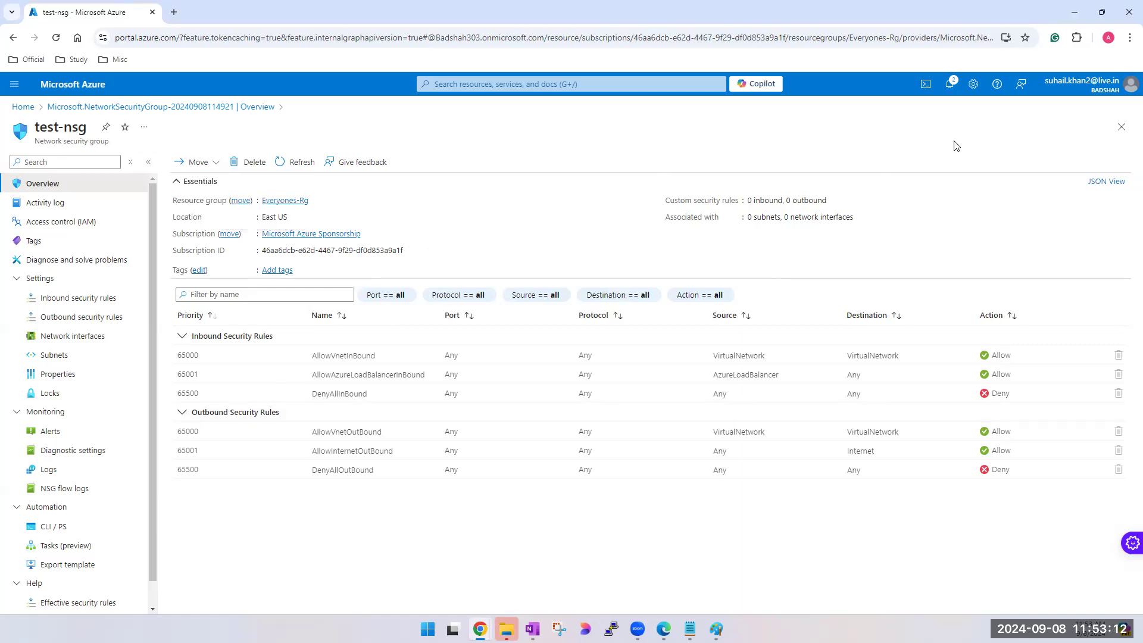
- Check which network interfaces are offered for association with test-nsg, and close the association form without associating any
{"action": "left_click", "coordinate": [50, 343]}
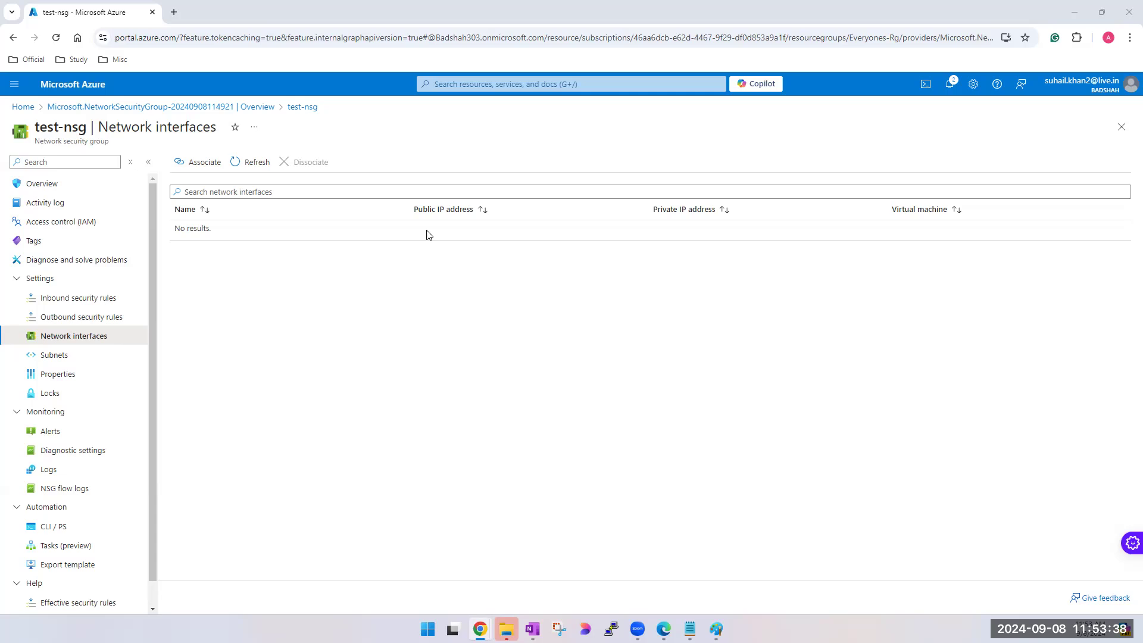
{"action": "left_click", "coordinate": [190, 171]}
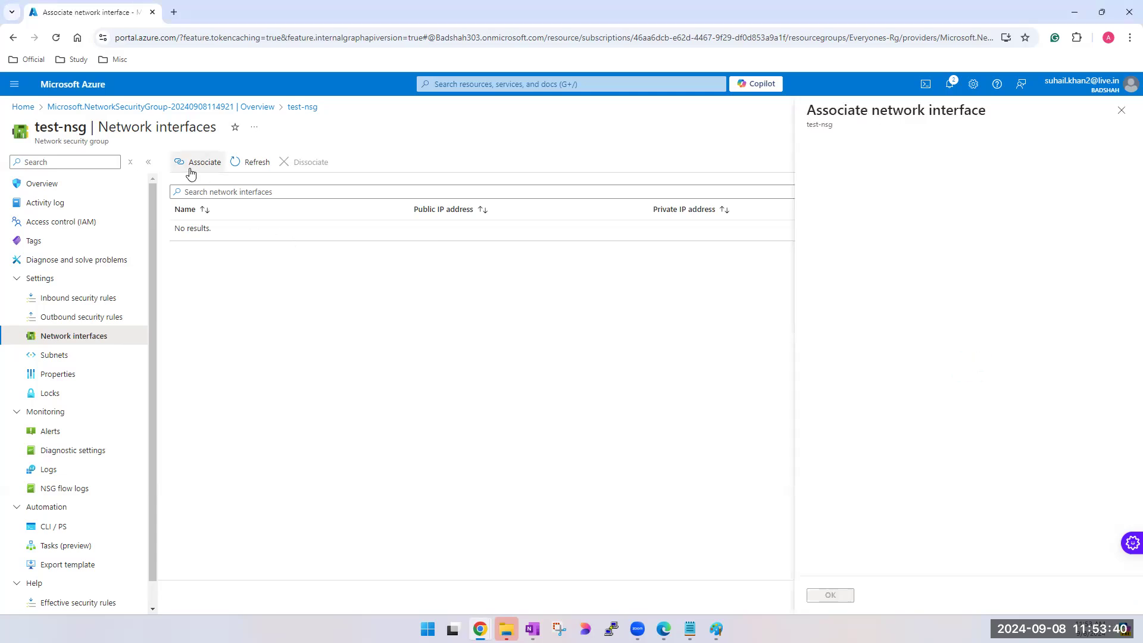
{"action": "left_click", "coordinate": [951, 172]}
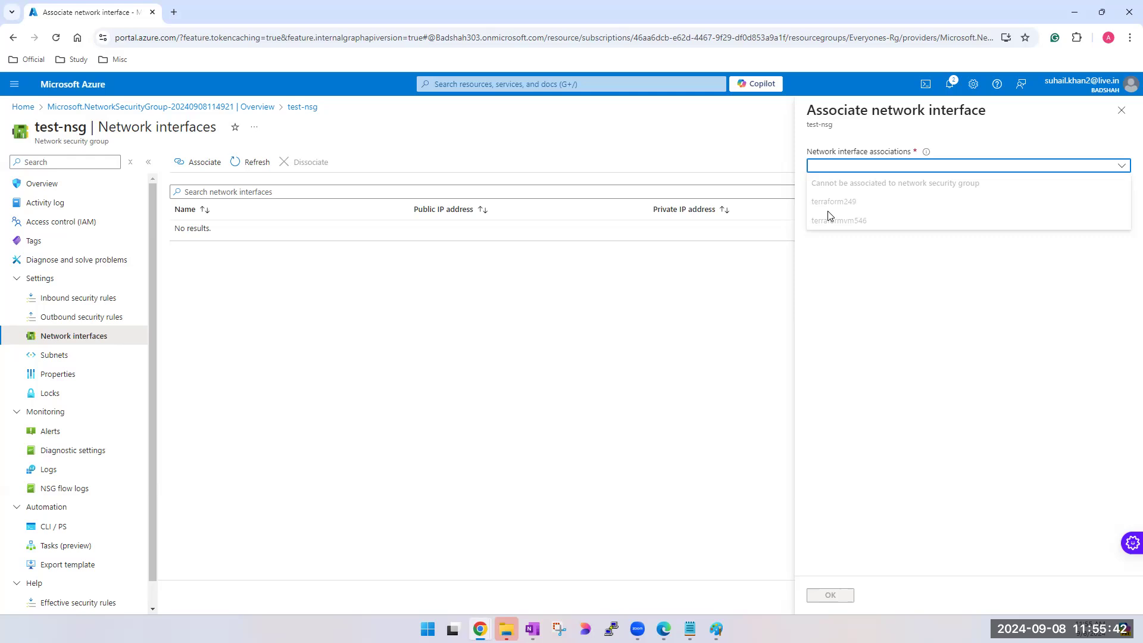
{"action": "left_click", "coordinate": [337, 371]}
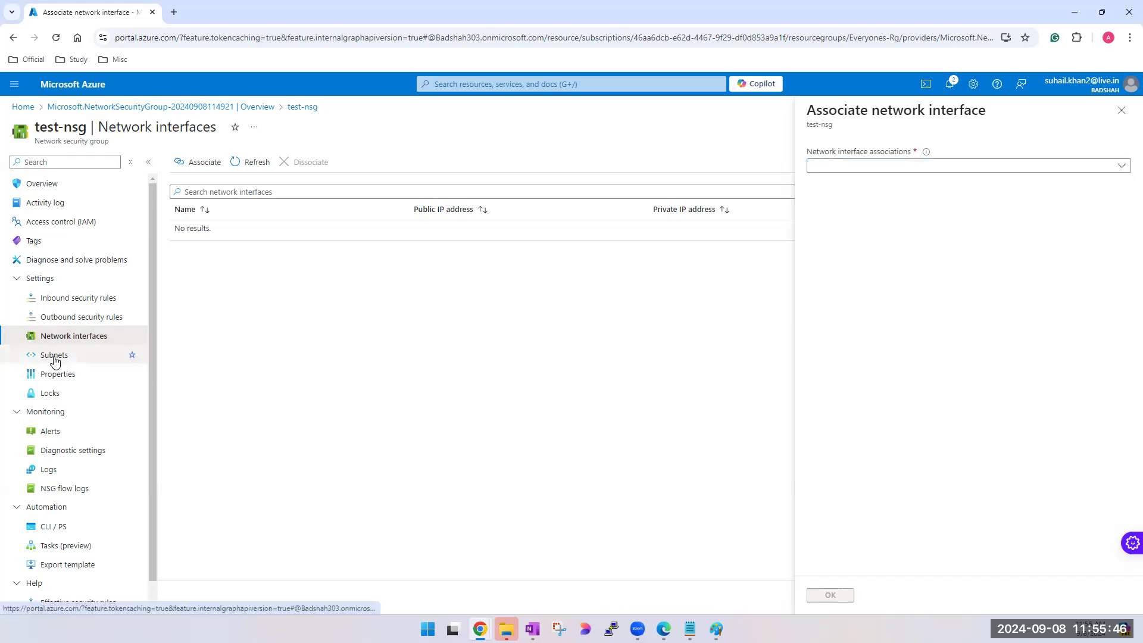
{"action": "left_click", "coordinate": [1122, 111]}
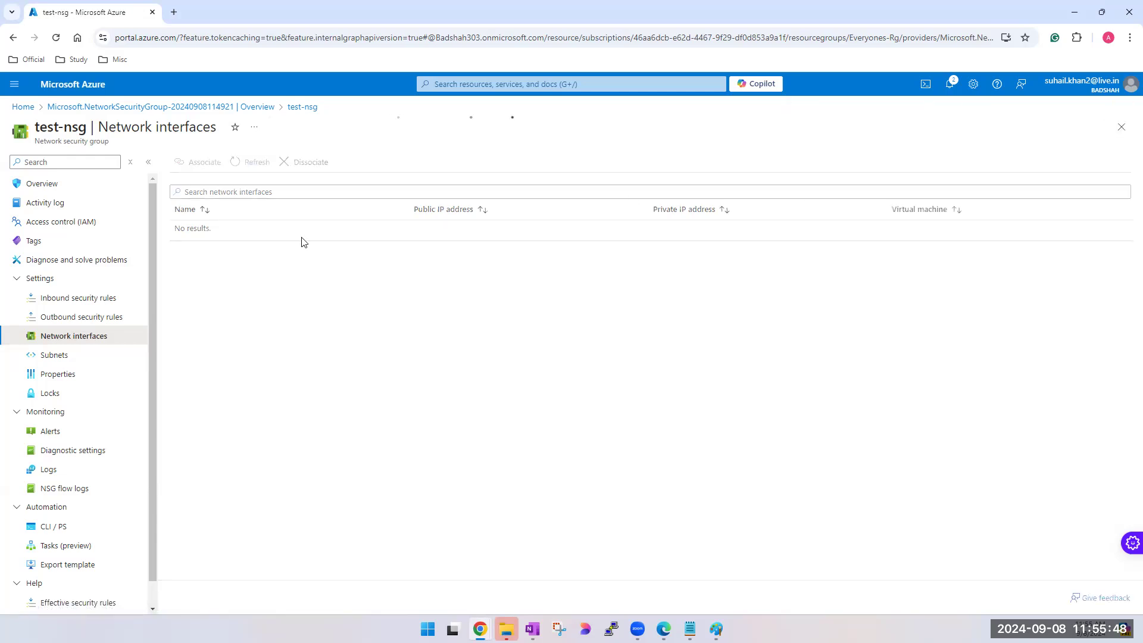
- Associate the default subnet of the kumail-vnet virtual network with test-nsg
{"action": "left_click", "coordinate": [50, 357]}
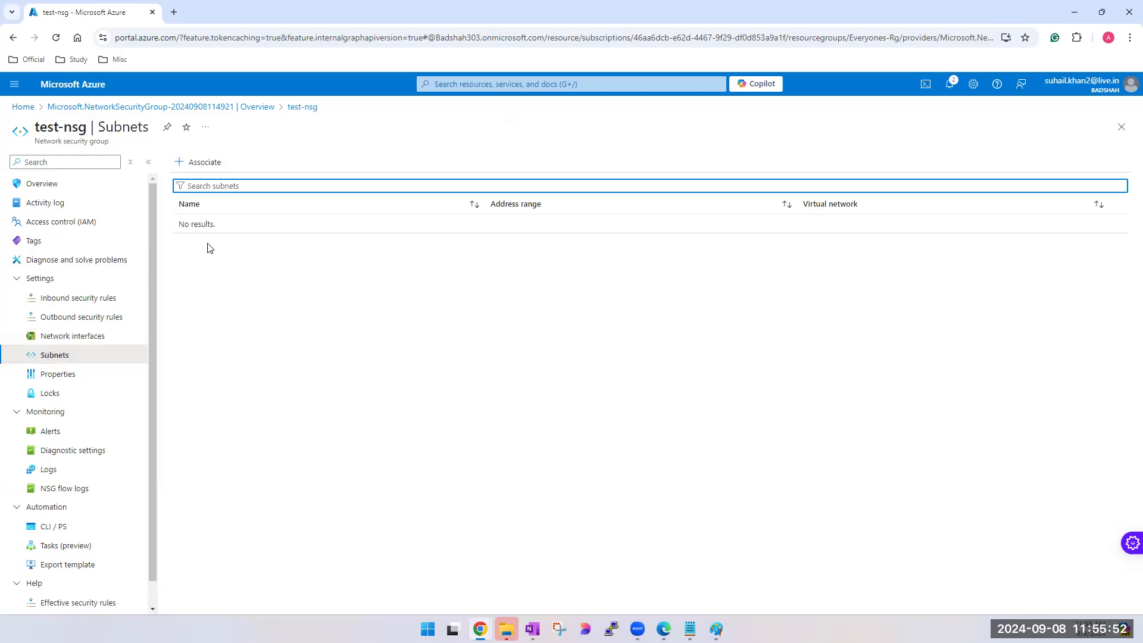
{"action": "left_click", "coordinate": [202, 162]}
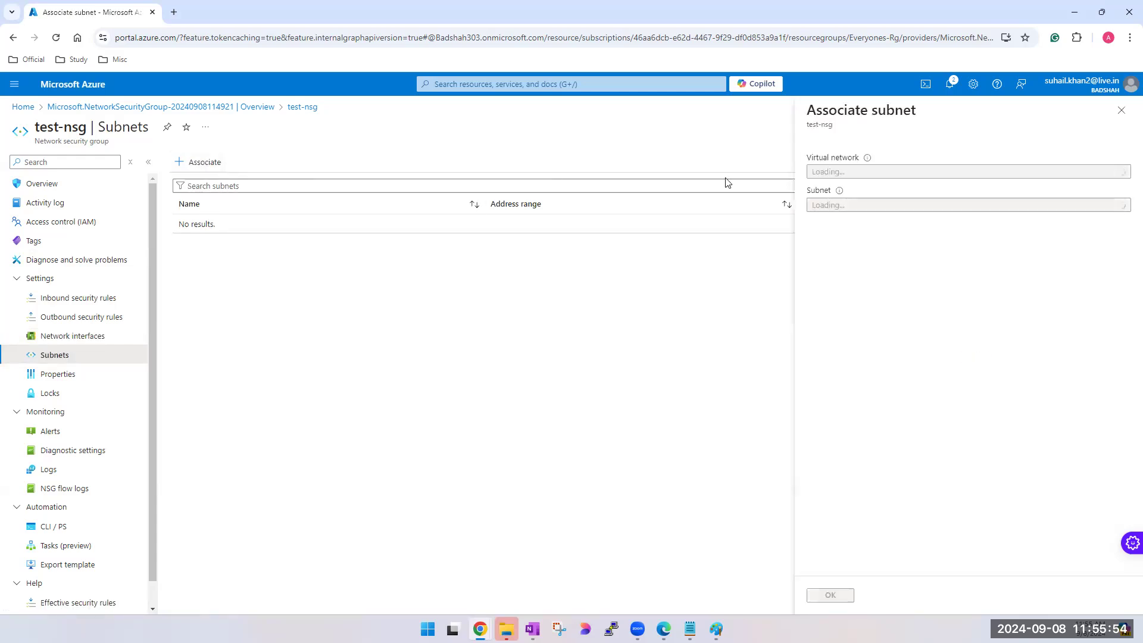
{"action": "left_click", "coordinate": [912, 172]}
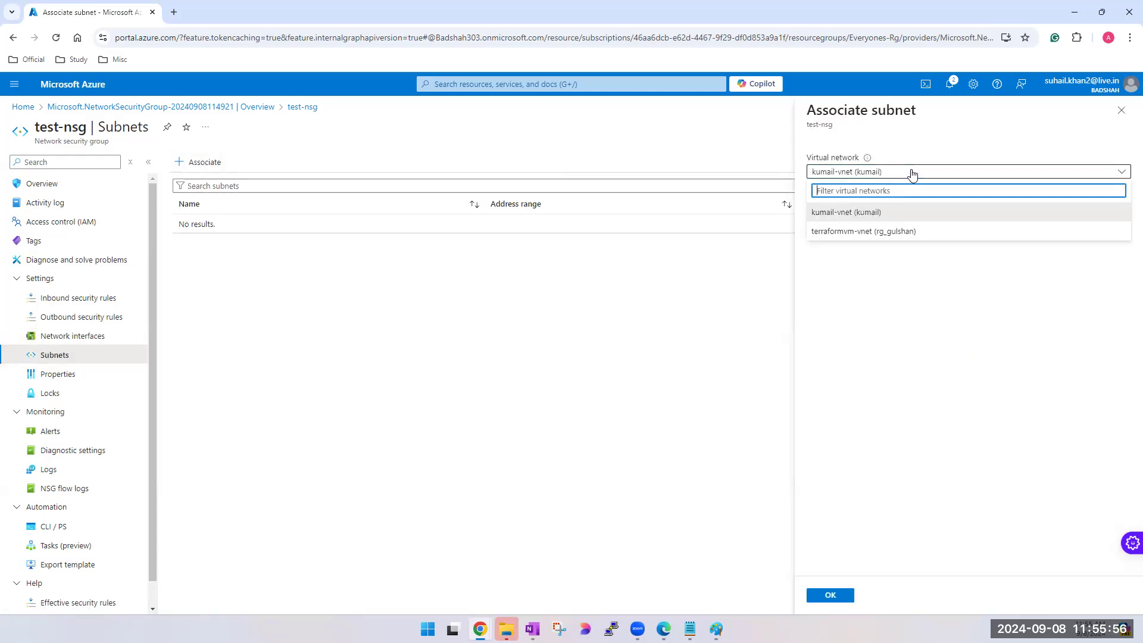
{"action": "left_click", "coordinate": [893, 231]}
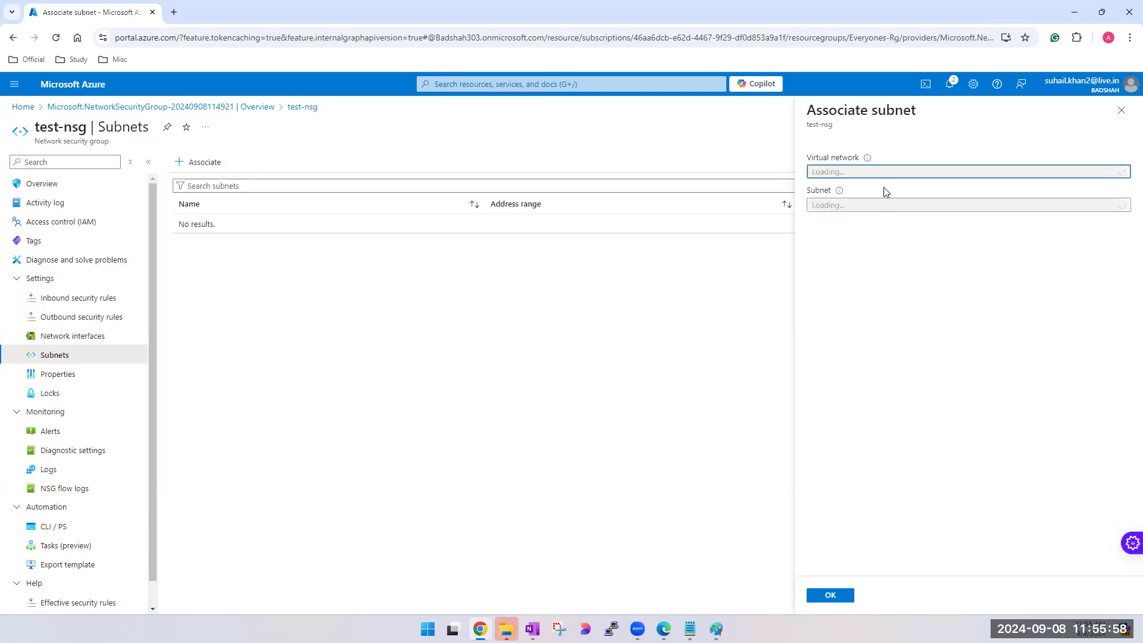
{"action": "left_click", "coordinate": [885, 176]}
{"action": "left_click", "coordinate": [874, 213]}
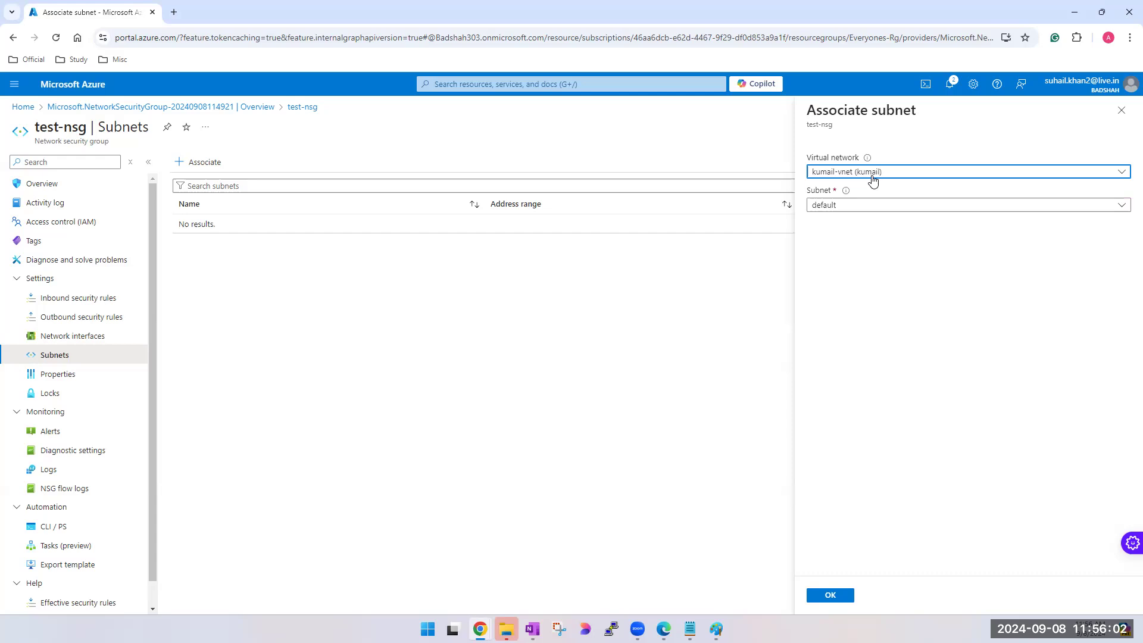
{"action": "left_click", "coordinate": [878, 208]}
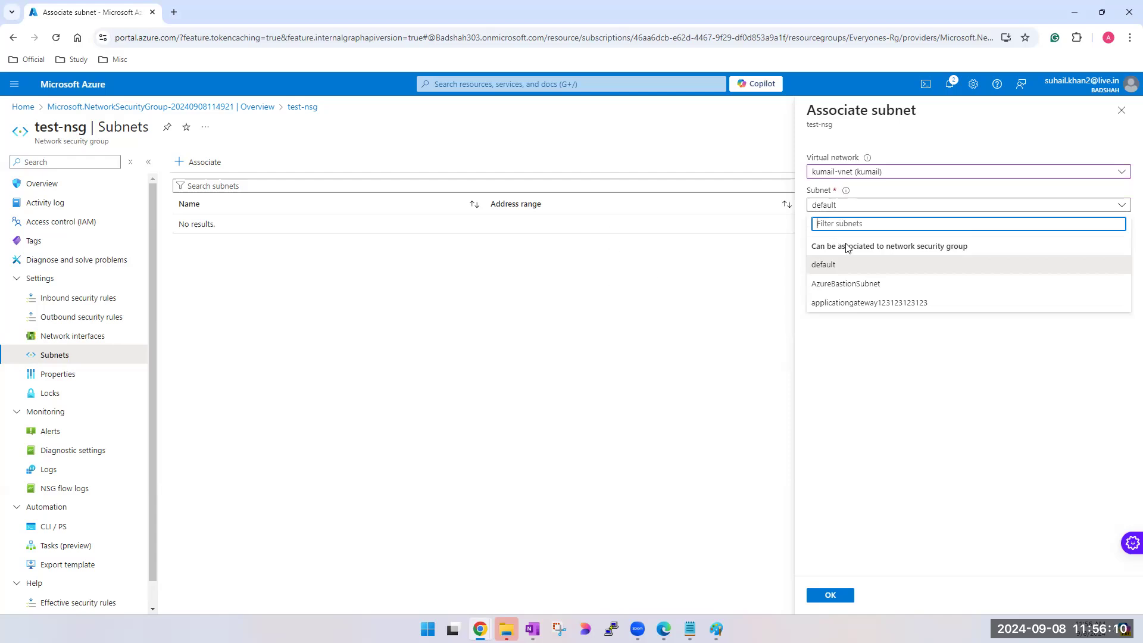
{"action": "left_click", "coordinate": [841, 271]}
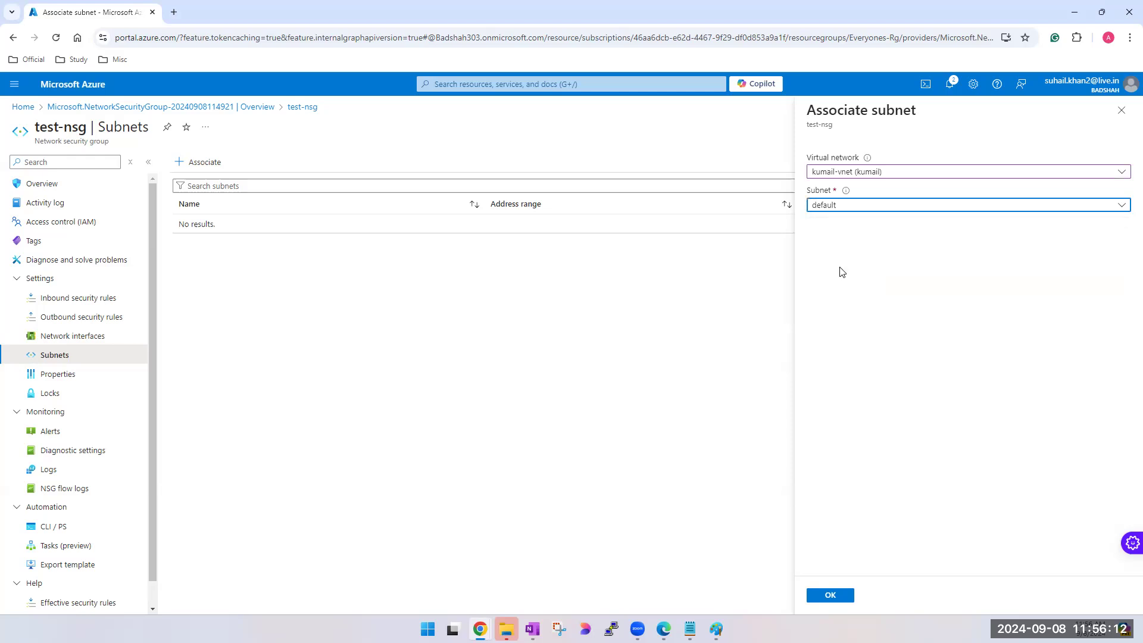
{"action": "left_click", "coordinate": [843, 595]}
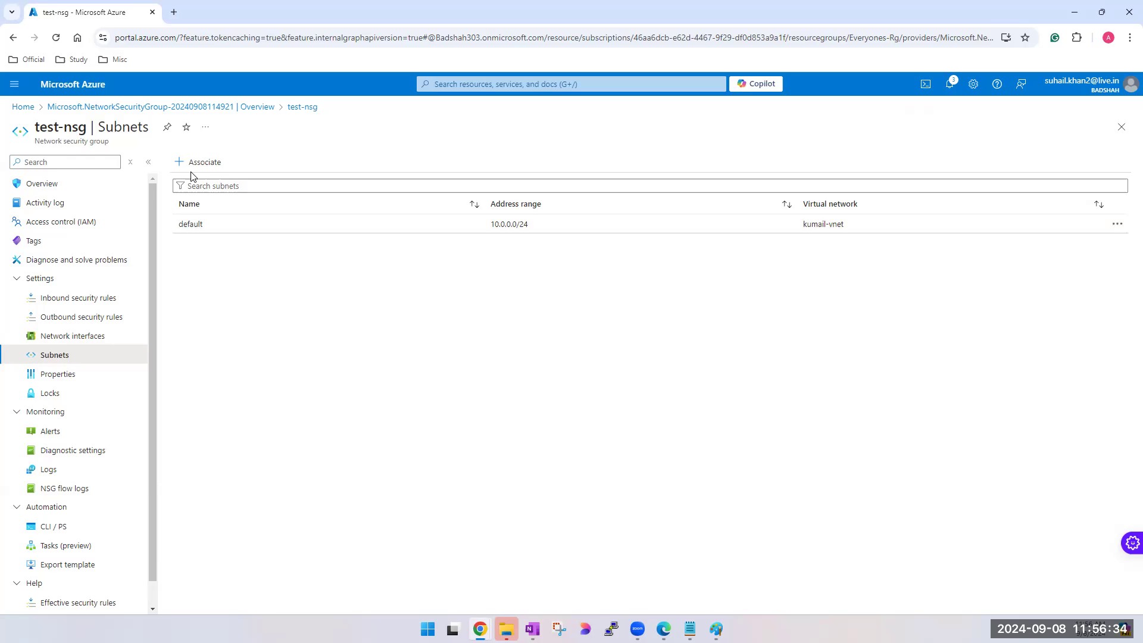
- Duplicate the browser tab that shows the subnets of test-nsg
{"action": "left_click", "coordinate": [174, 12]}
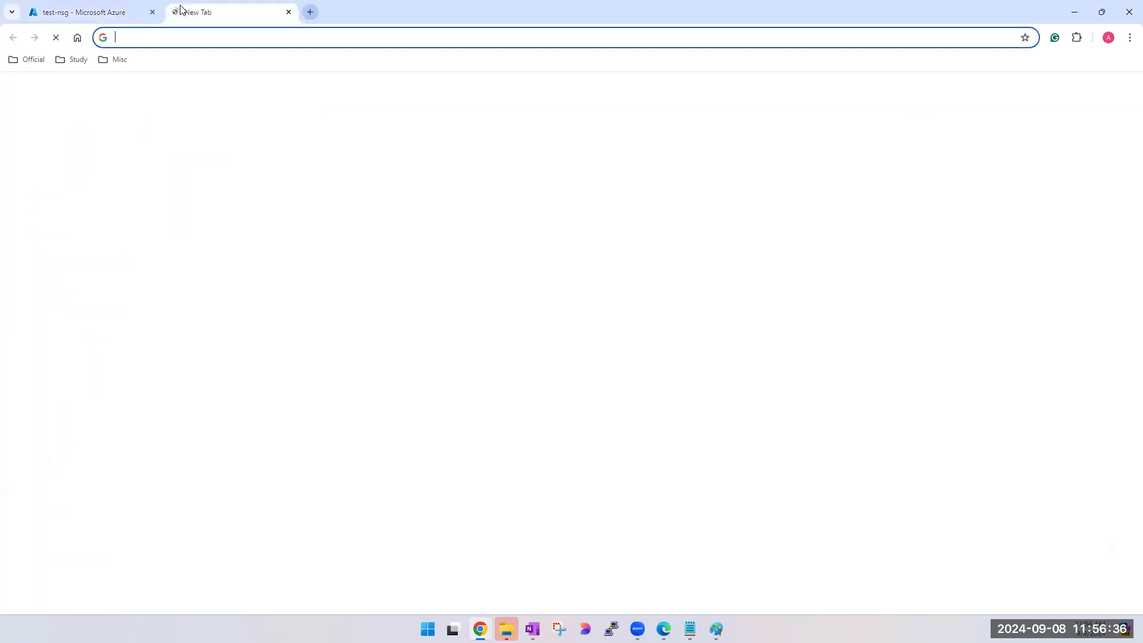
{"action": "left_click", "coordinate": [290, 12]}
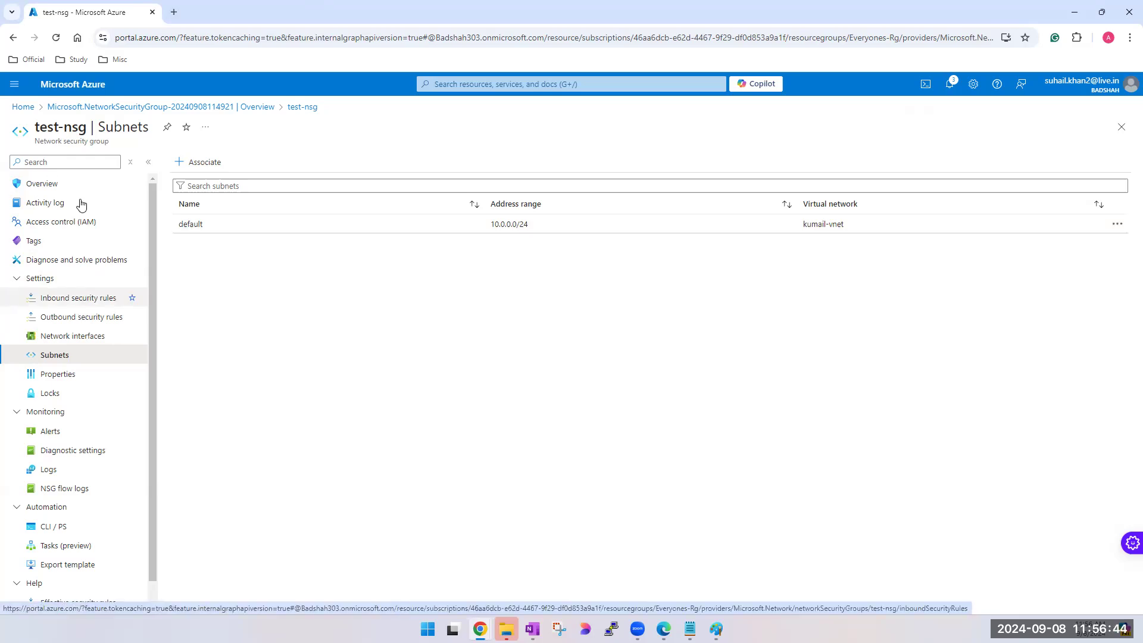
{"action": "right_click", "coordinate": [96, 15]}
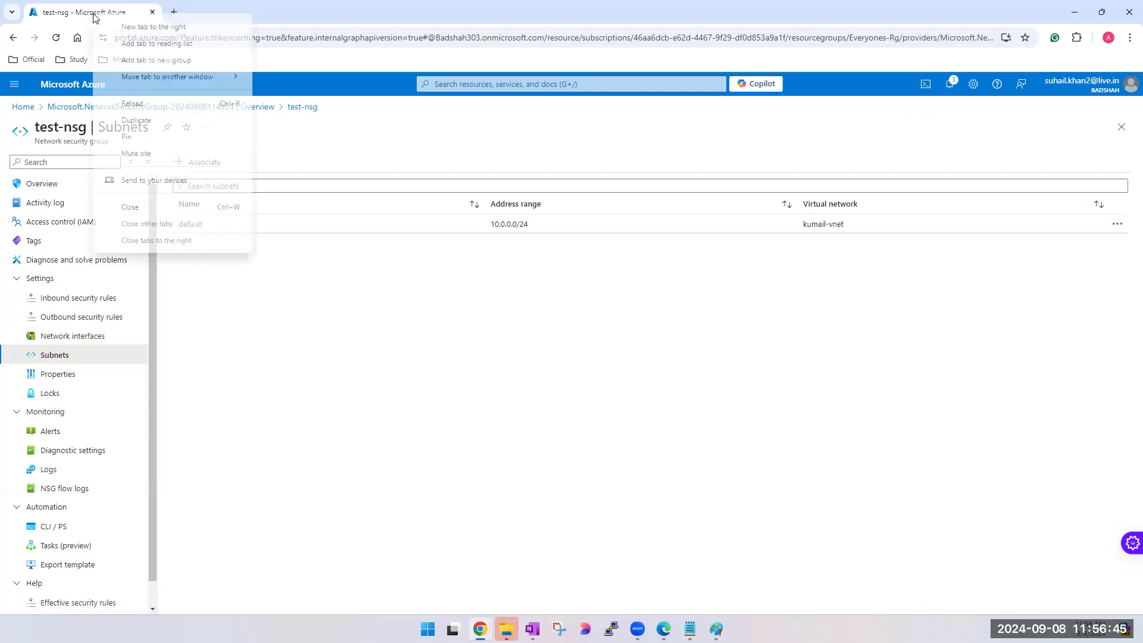
{"action": "left_click", "coordinate": [138, 120]}
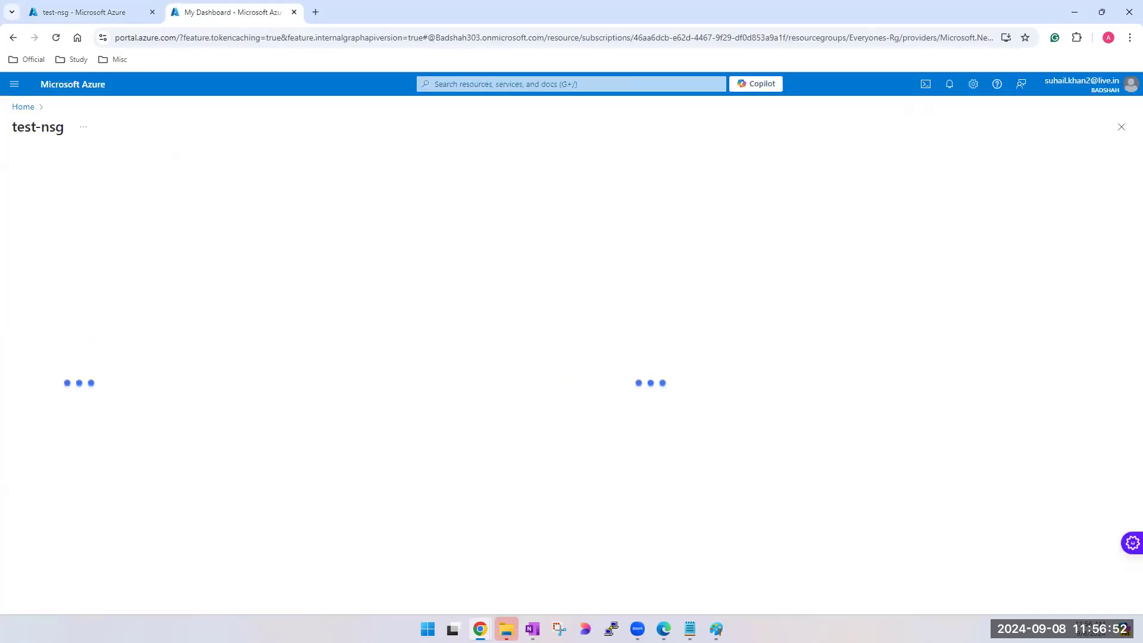
{"action": "mouse_move", "coordinate": [717, 629]}
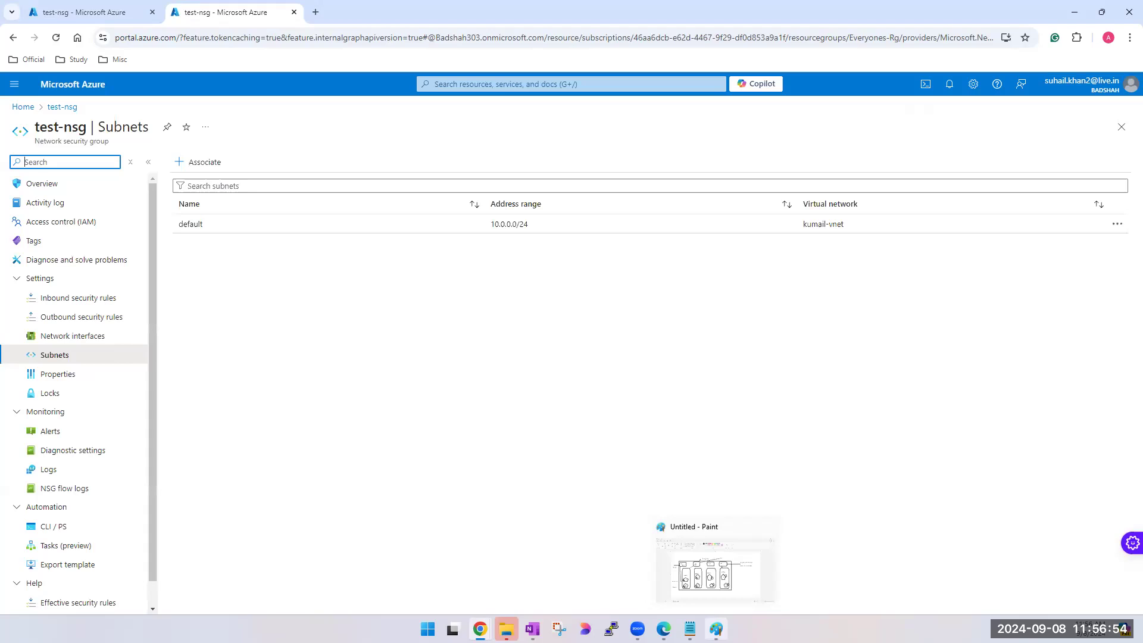
- Start another subnet association for test-nsg and examine which kumail-vnet subnets can and cannot be associated
{"action": "left_click", "coordinate": [201, 167]}
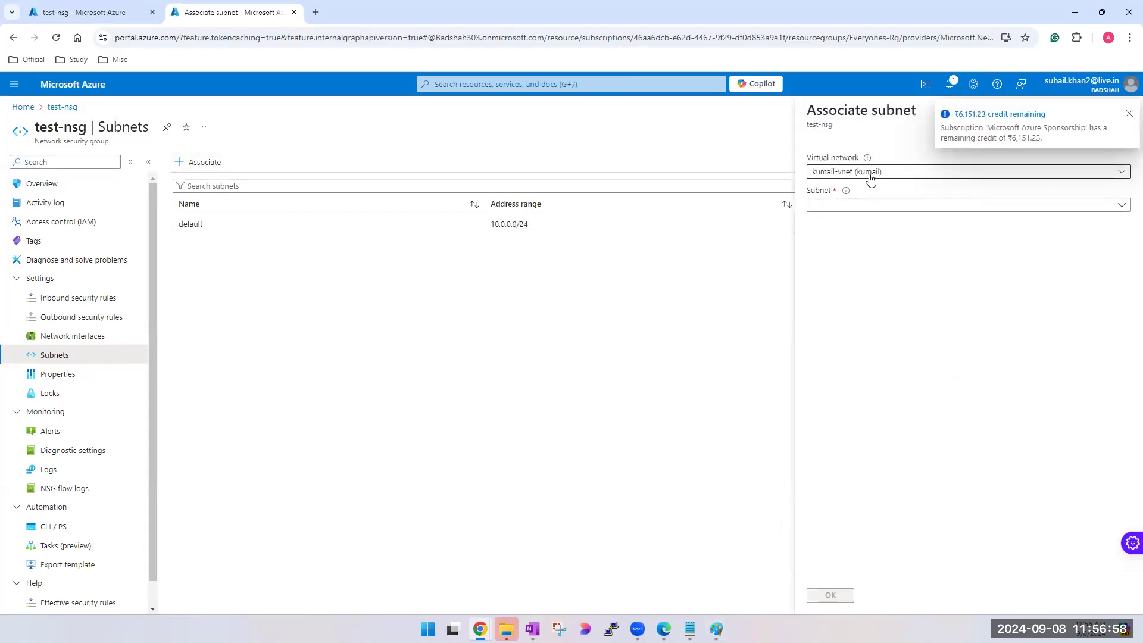
{"action": "left_click", "coordinate": [870, 177]}
{"action": "left_click", "coordinate": [870, 178]}
{"action": "left_click", "coordinate": [870, 206]}
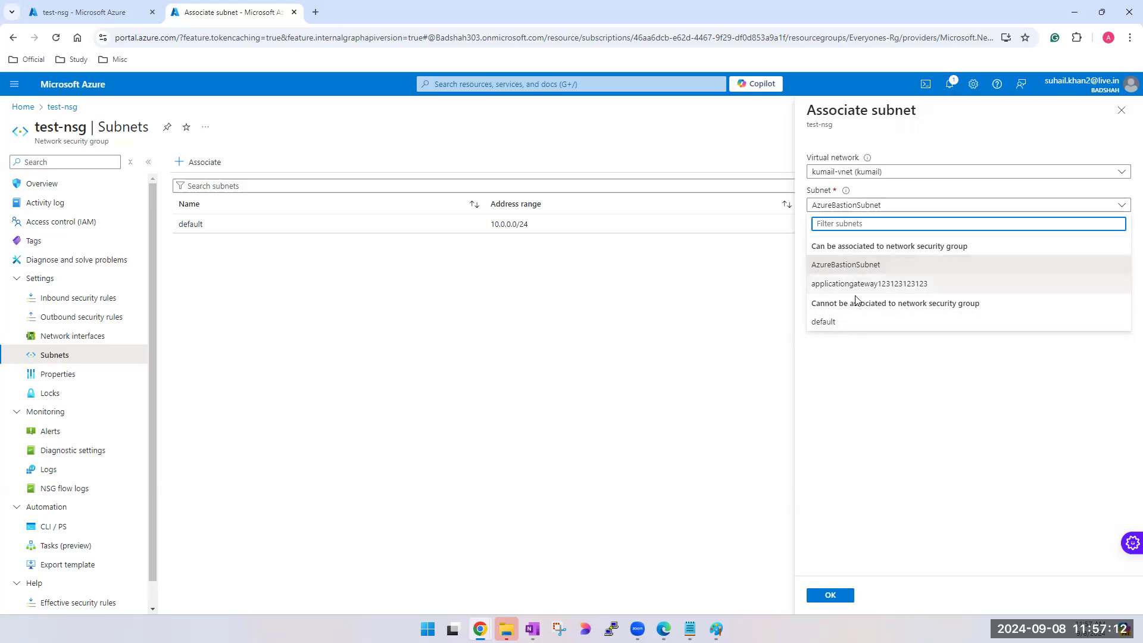
{"action": "triple_click", "coordinate": [839, 248]}
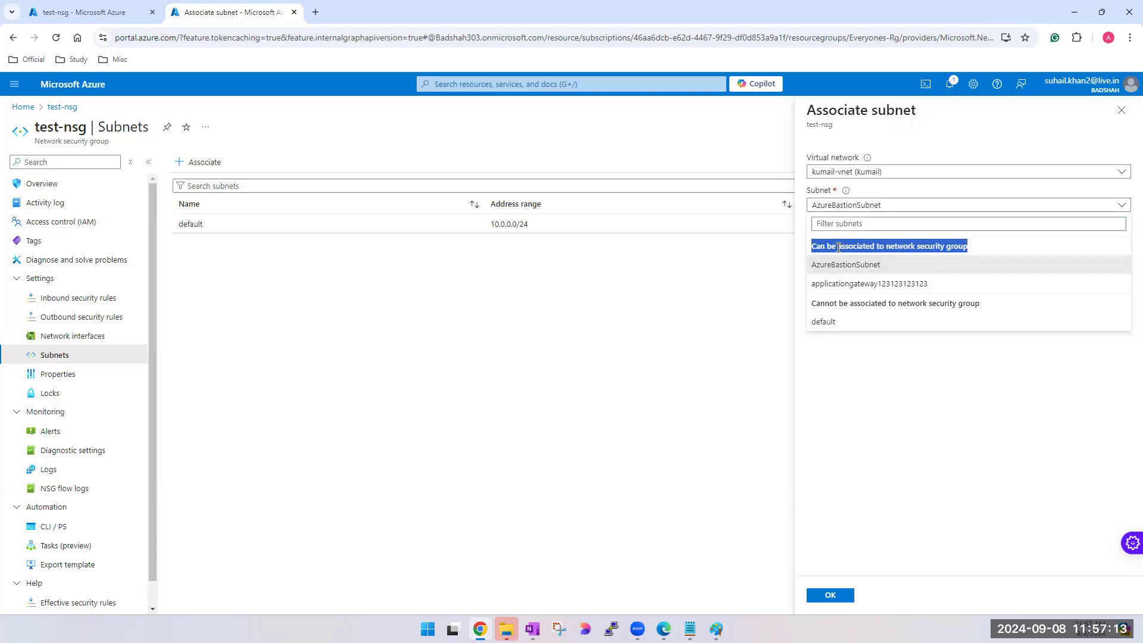
{"action": "triple_click", "coordinate": [847, 303]}
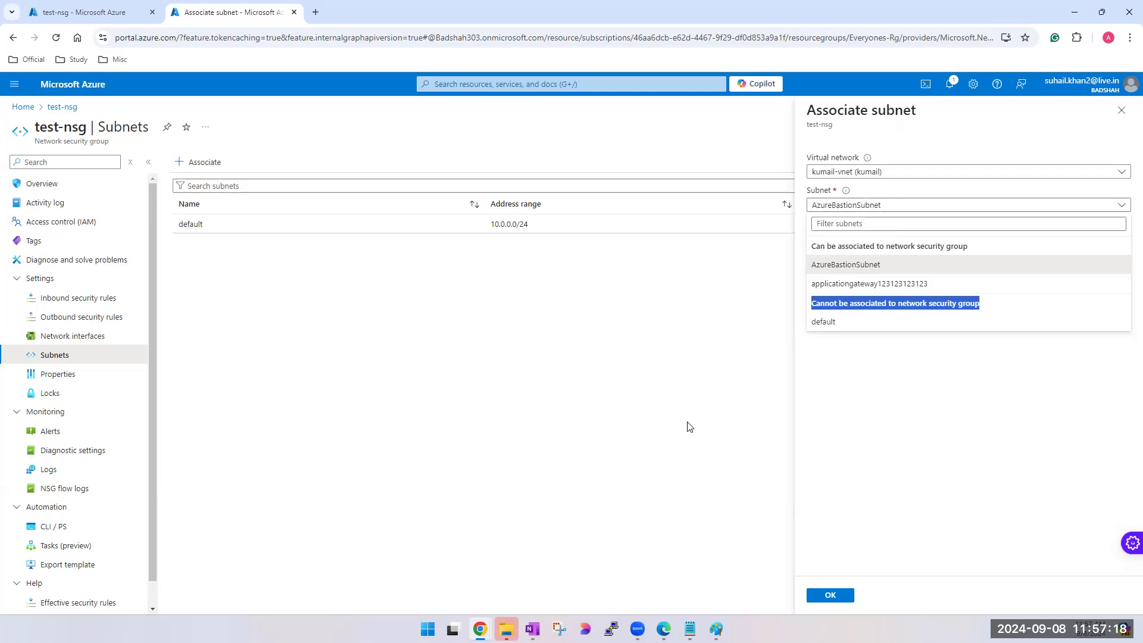
- Compare the associable and non-associable kumail-vnet subnets, try selecting default, and discard the unsaved subnet association
{"action": "left_click", "coordinate": [838, 249]}
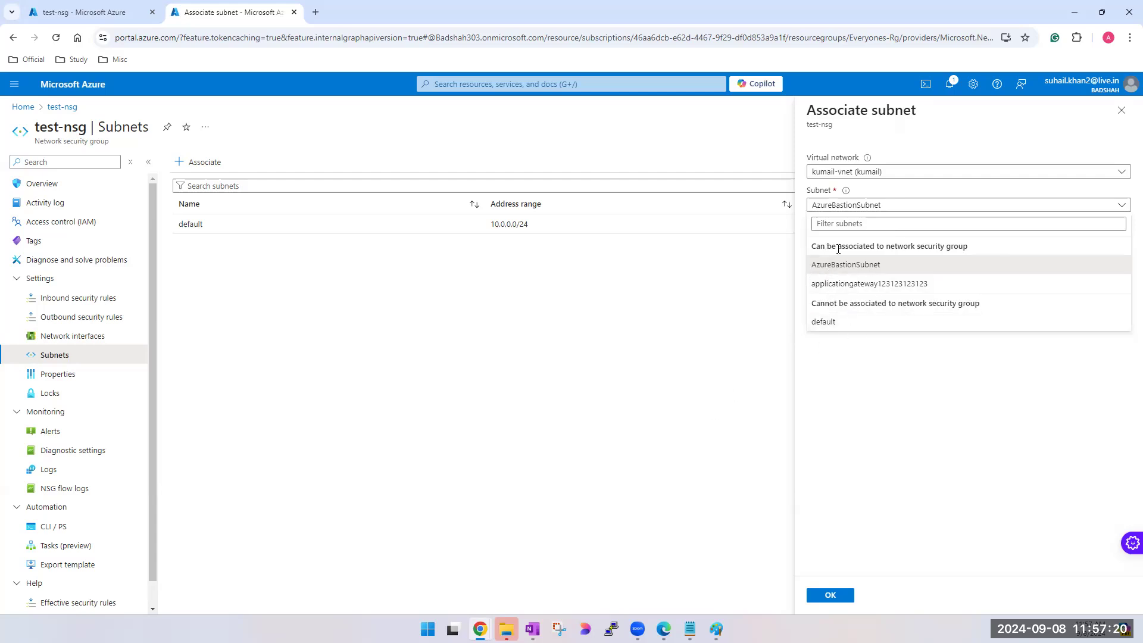
{"action": "triple_click", "coordinate": [839, 248]}
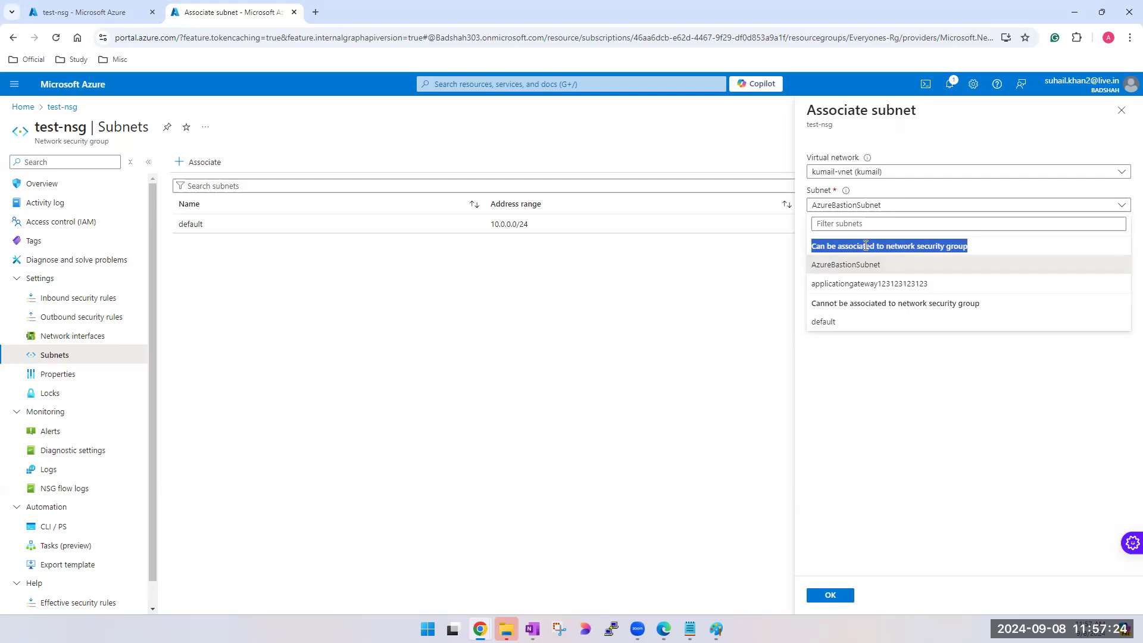
{"action": "left_click", "coordinate": [829, 304]}
{"action": "triple_click", "coordinate": [830, 304]}
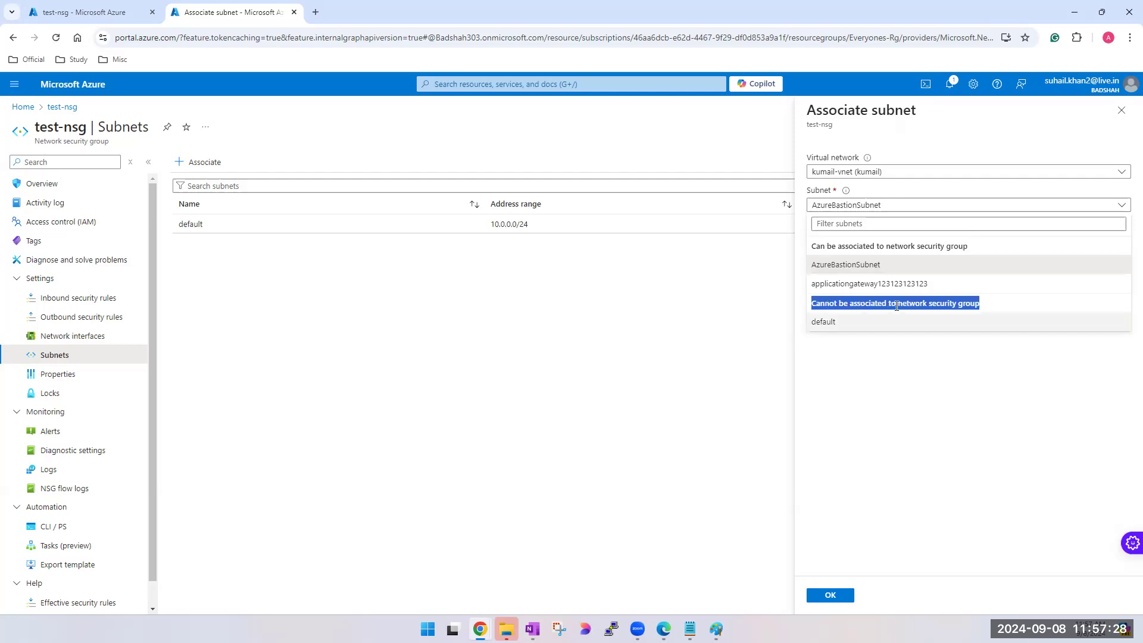
{"action": "left_click", "coordinate": [823, 328]}
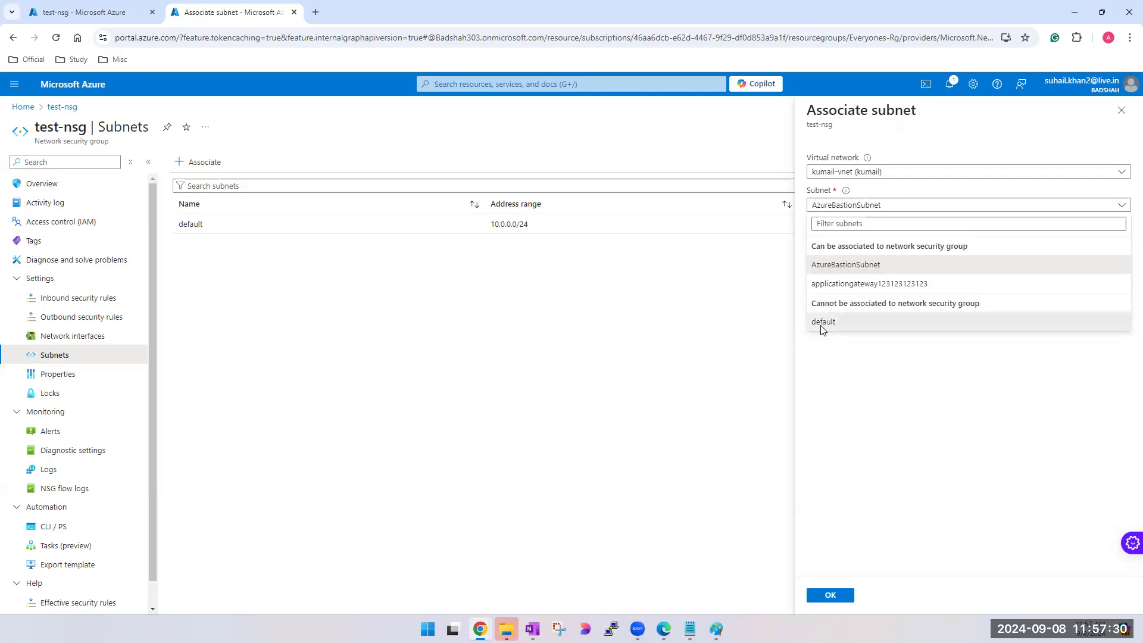
{"action": "left_click", "coordinate": [858, 206]}
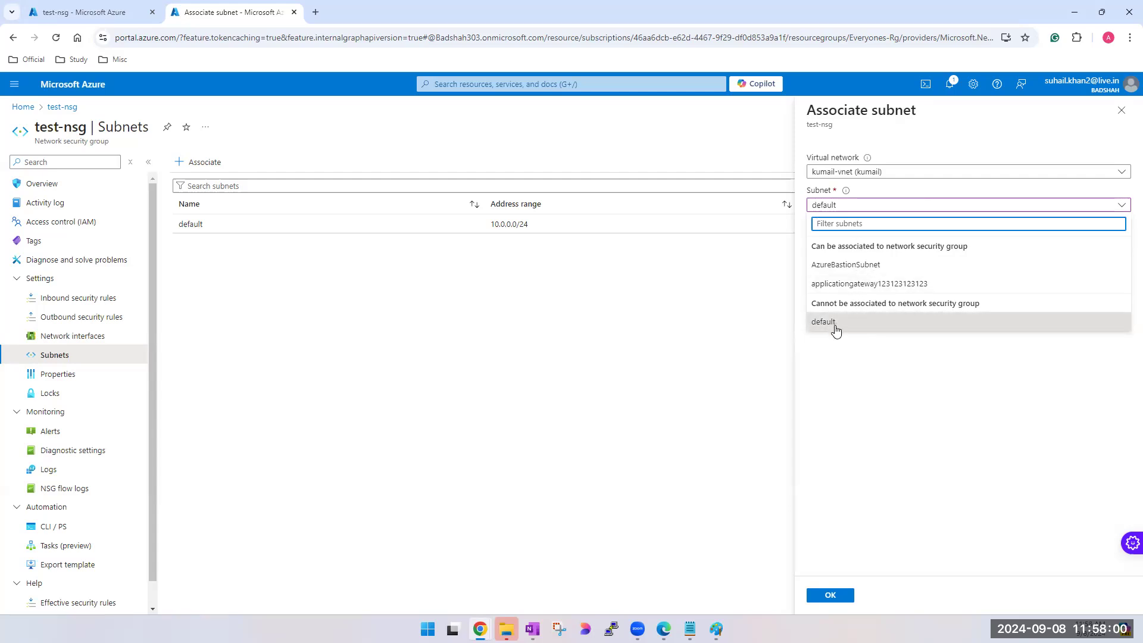
{"action": "triple_click", "coordinate": [850, 300]}
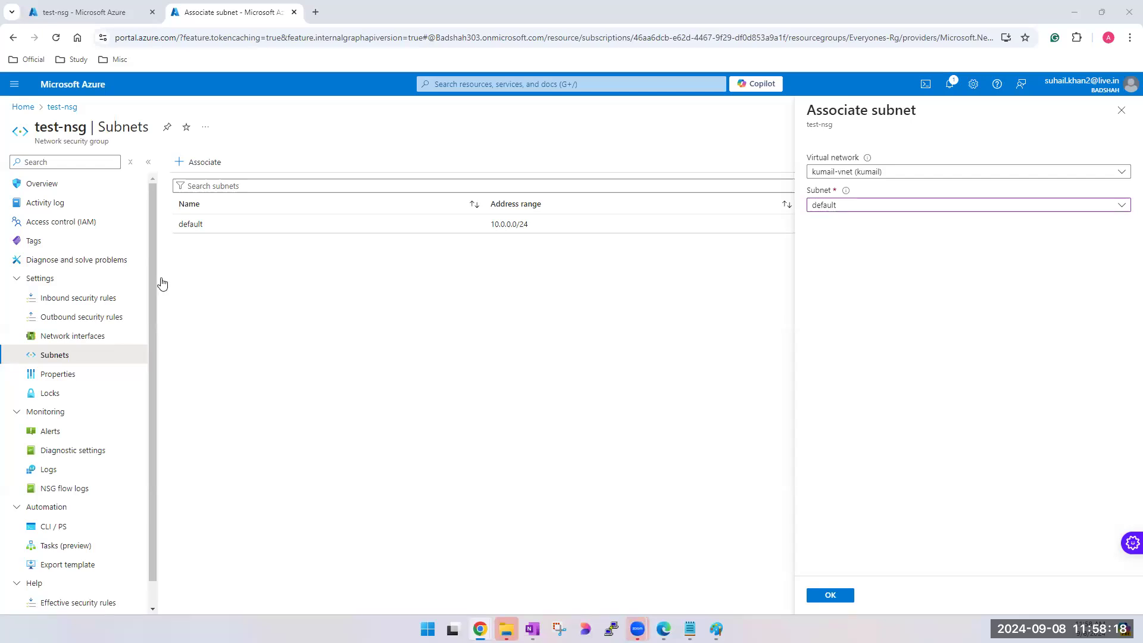
{"action": "left_click", "coordinate": [1122, 112]}
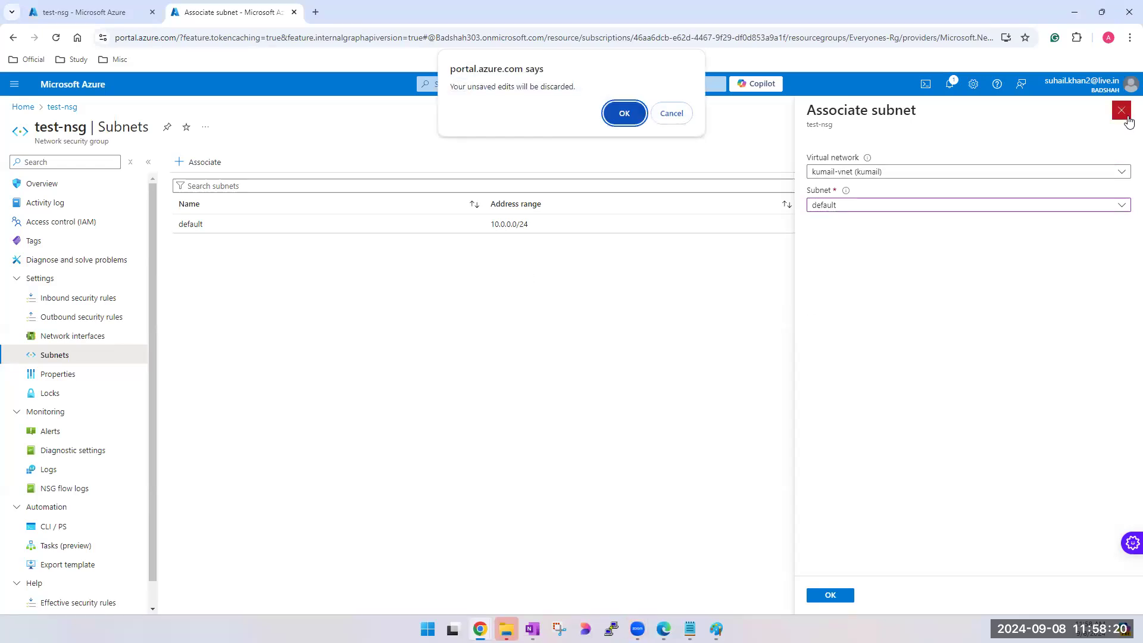
{"action": "left_click", "coordinate": [625, 114]}
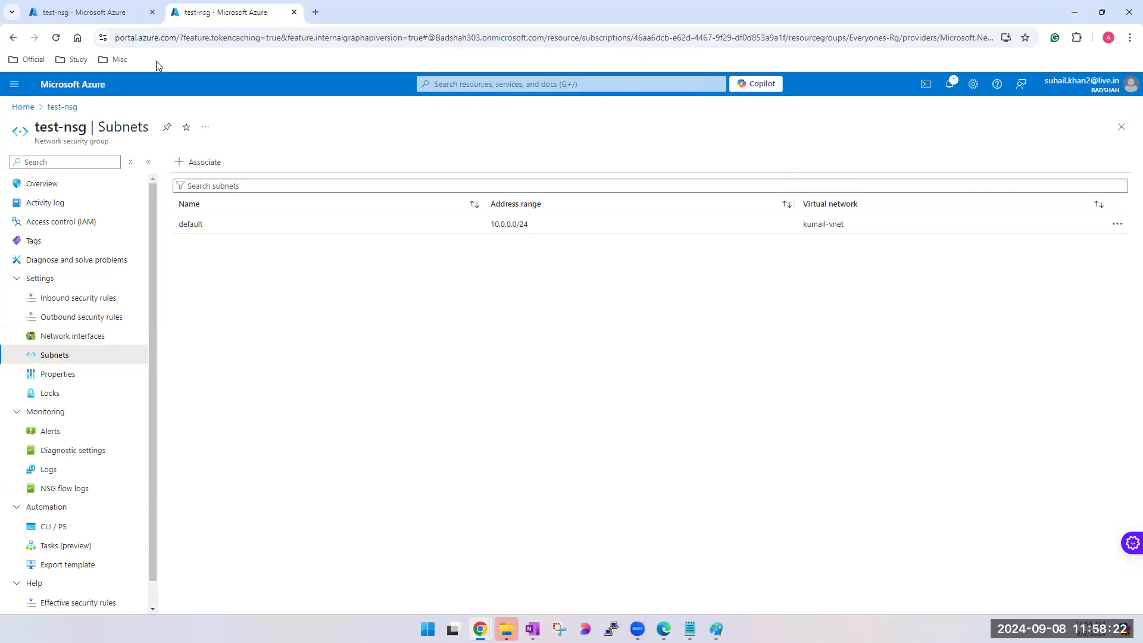
- Open the network settings of the Terraform2 virtual machine
{"action": "left_click", "coordinate": [501, 84]}
{"action": "left_click", "coordinate": [514, 268]}
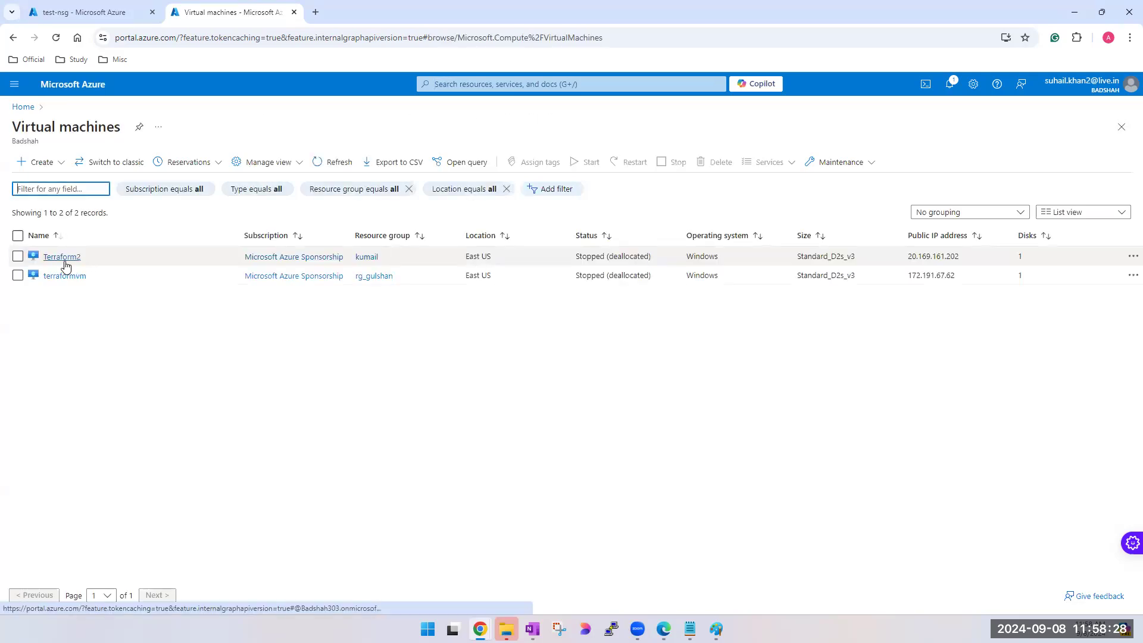
{"action": "left_click", "coordinate": [63, 257]}
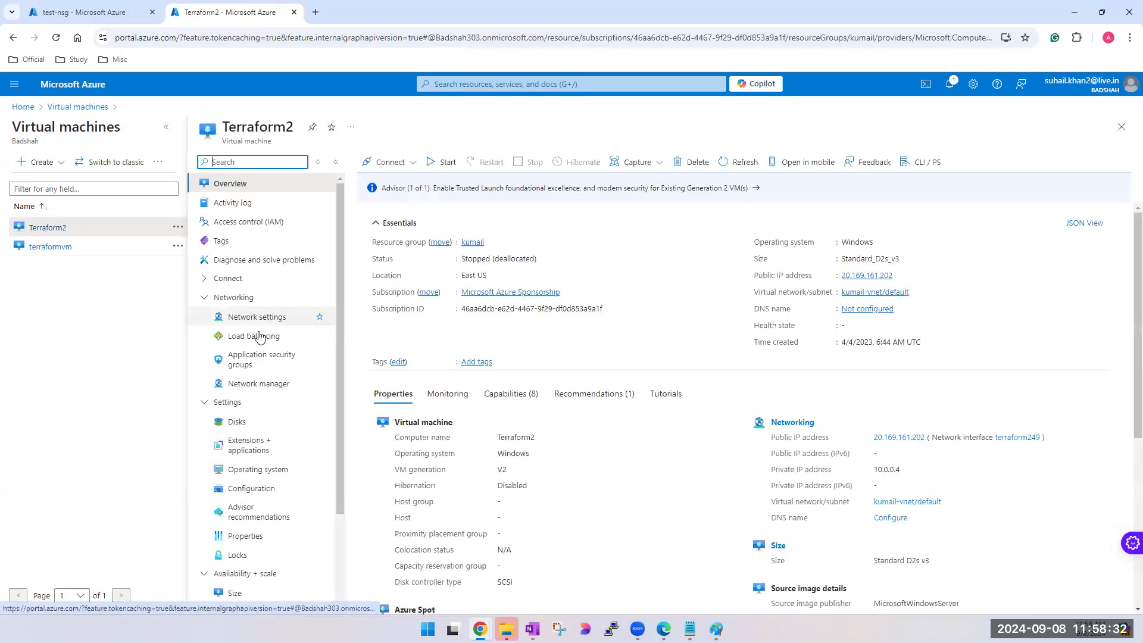
{"action": "left_click", "coordinate": [252, 325]}
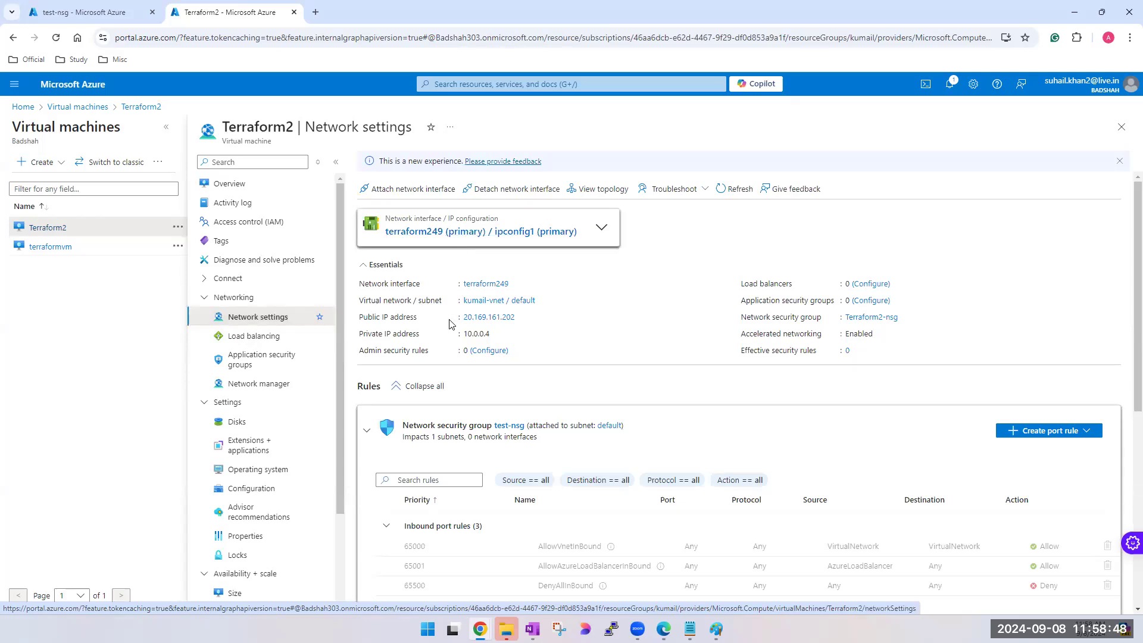
- Examine Terraform2's inbound and outbound port rules from test-nsg and the inbound rules of Terraform2-nsg
{"action": "scroll", "coordinate": [443, 344], "scroll_direction": "down", "scroll_amount": 1}
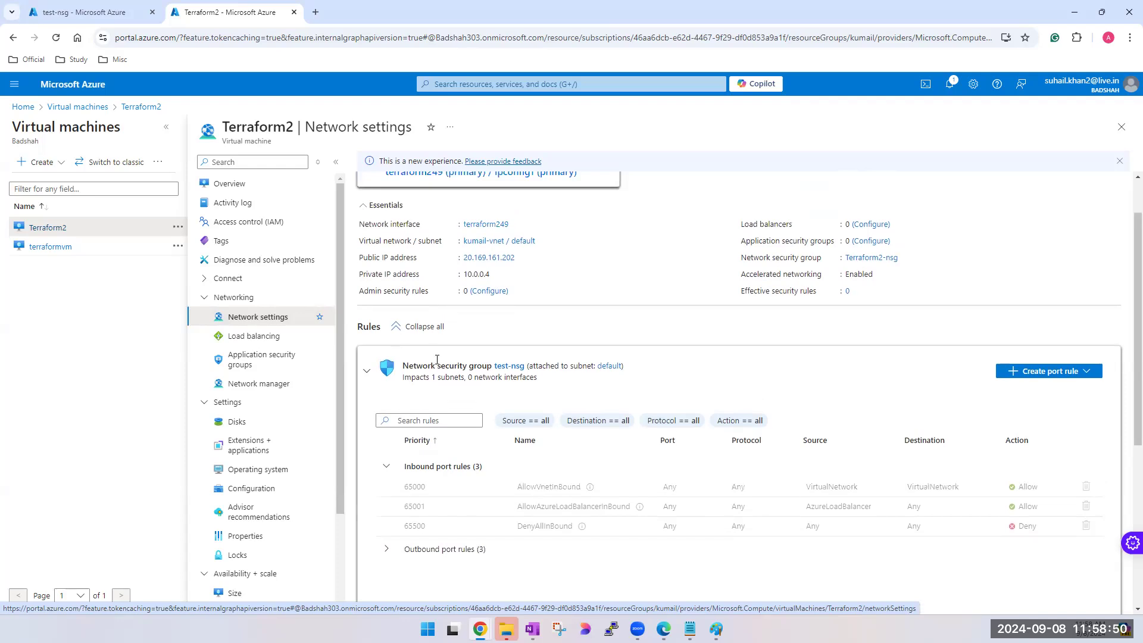
{"action": "scroll", "coordinate": [417, 457], "scroll_direction": "down", "scroll_amount": 1}
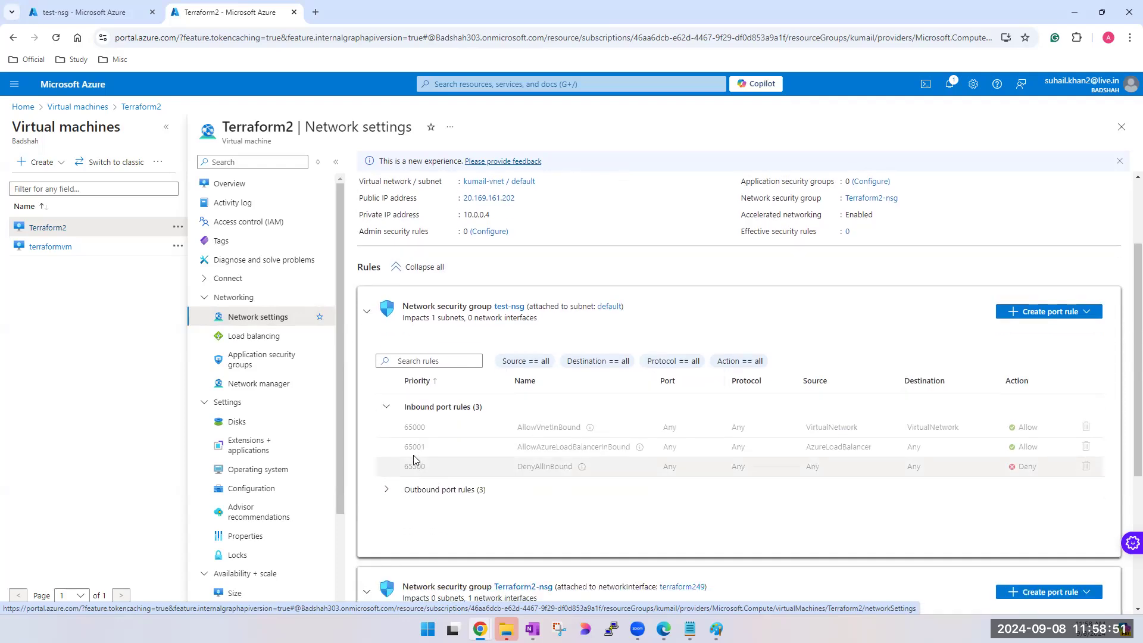
{"action": "left_click", "coordinate": [387, 490]}
{"action": "scroll", "coordinate": [437, 446], "scroll_direction": "down", "scroll_amount": 5}
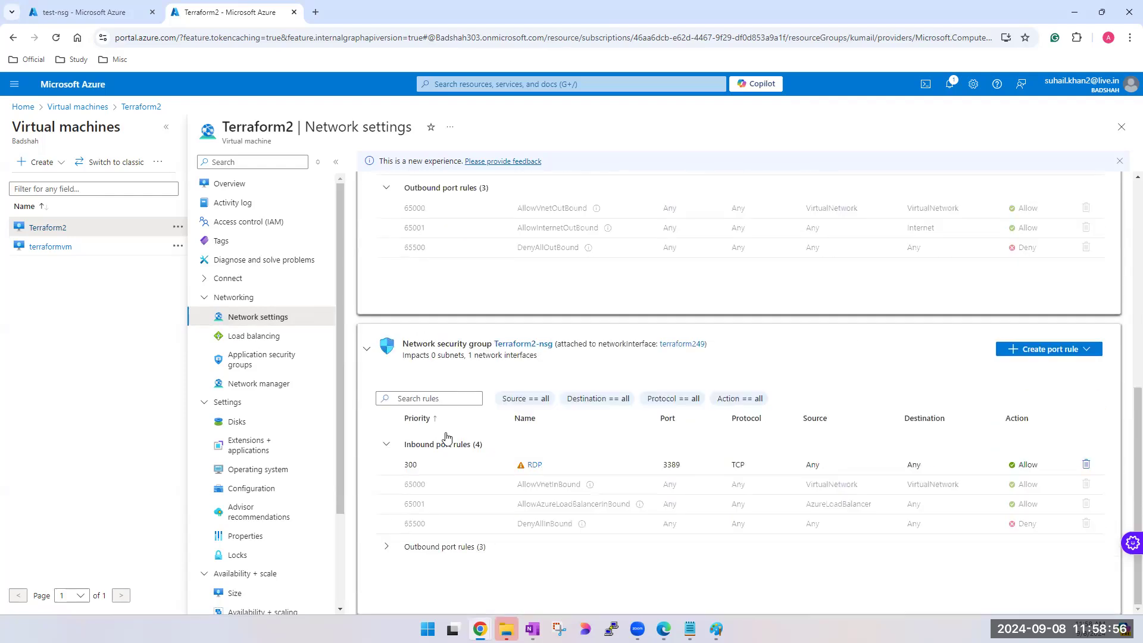
{"action": "scroll", "coordinate": [615, 386], "scroll_direction": "up", "scroll_amount": 4}
{"action": "scroll", "coordinate": [615, 386], "scroll_direction": "up", "scroll_amount": 3}
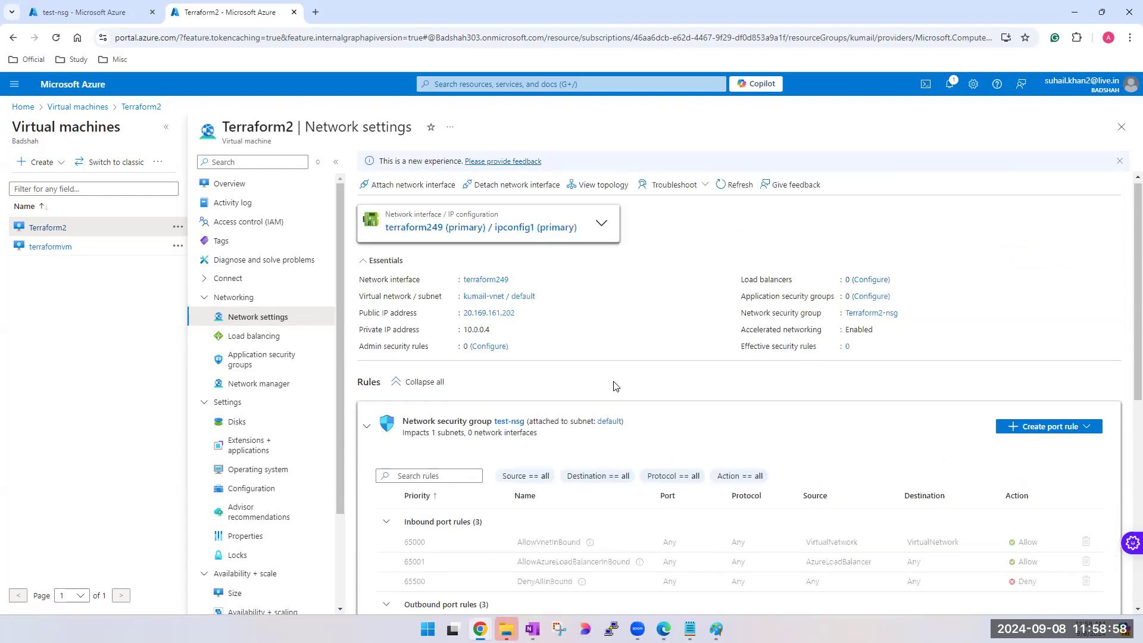
- Return to the test-nsg browser tab and show its inbound security rules
{"action": "left_click", "coordinate": [107, 15]}
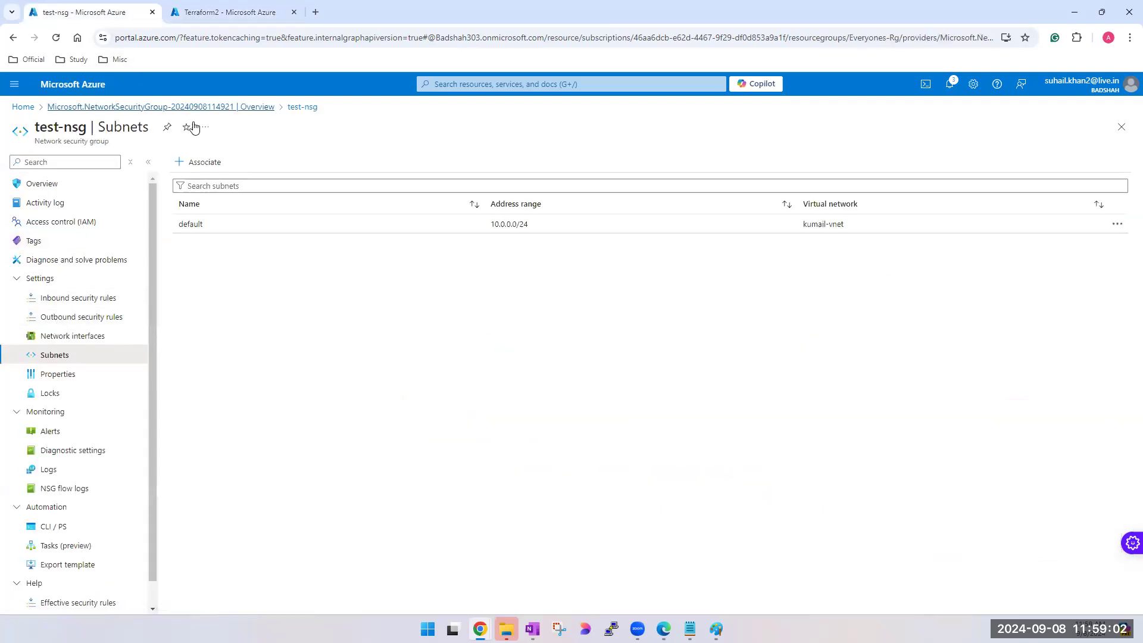
{"action": "double_click", "coordinate": [68, 142]}
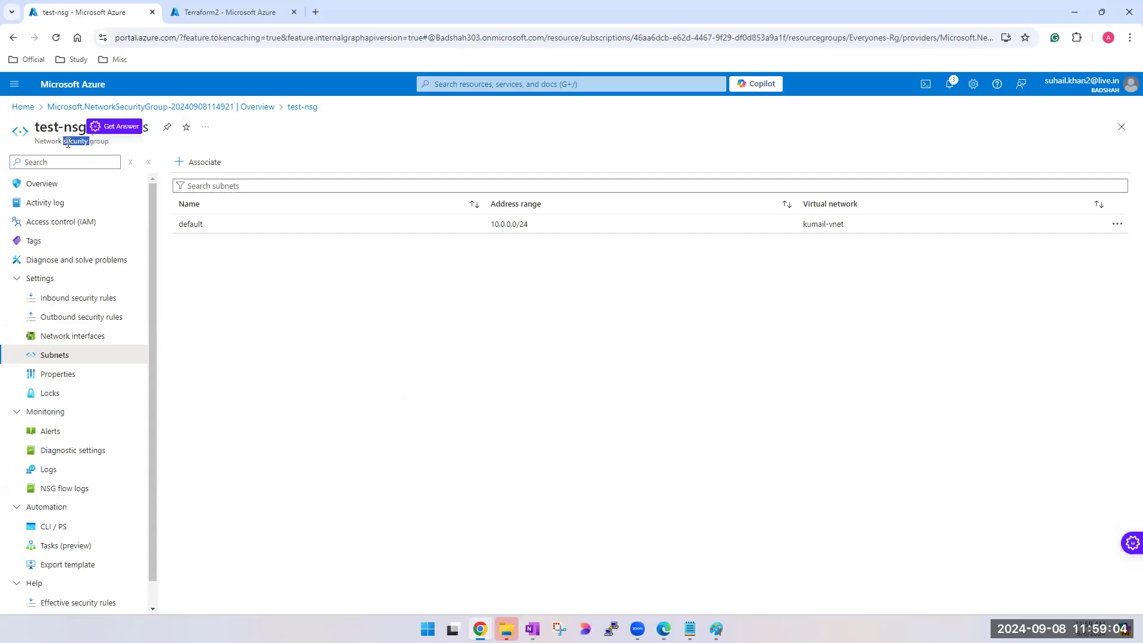
{"action": "left_click", "coordinate": [79, 296]}
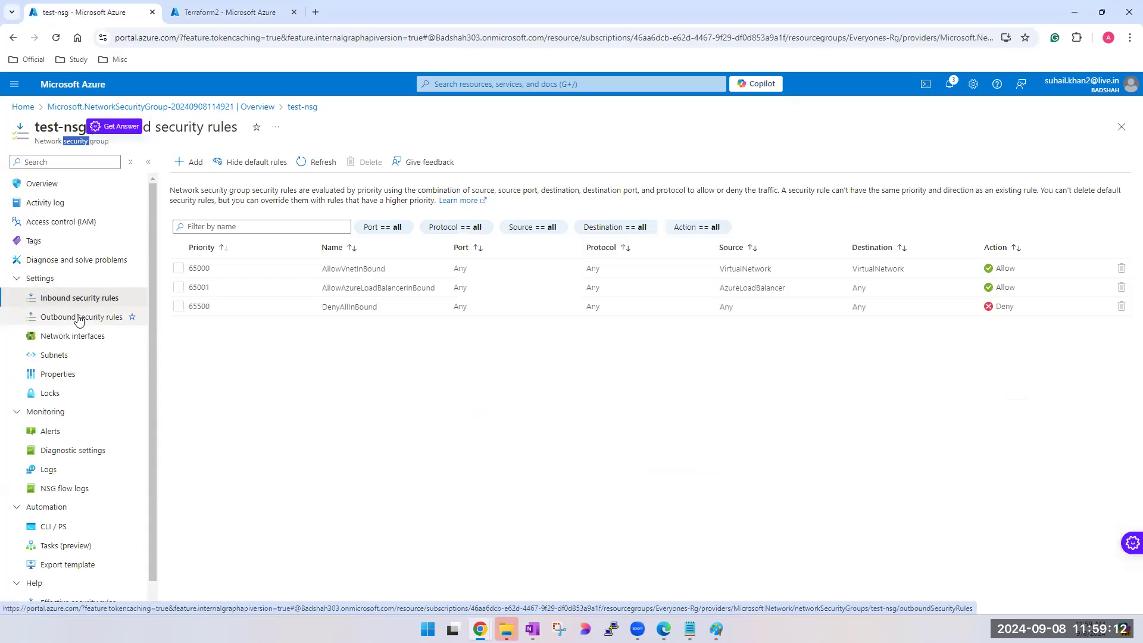
- Compare test-nsg's inbound rules with the subnet-level and network-interface-level rules in Terraform2's network settings
{"action": "left_click", "coordinate": [229, 10]}
{"action": "scroll", "coordinate": [517, 317], "scroll_direction": "down", "scroll_amount": 5}
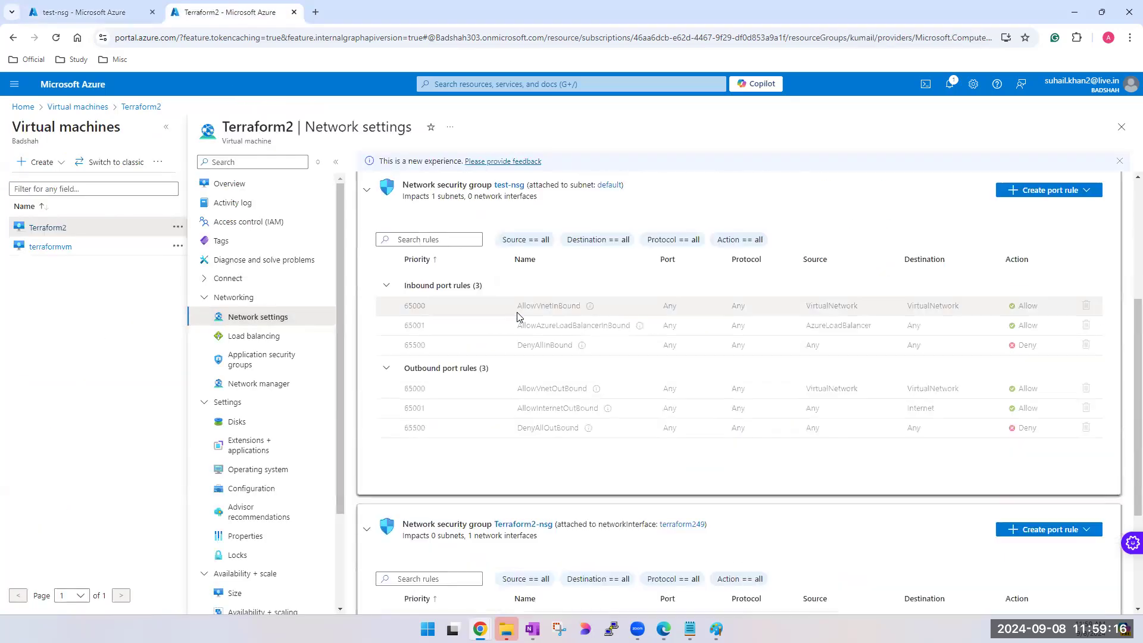
{"action": "scroll", "coordinate": [517, 317], "scroll_direction": "down", "scroll_amount": 3}
{"action": "scroll", "coordinate": [534, 381], "scroll_direction": "up", "scroll_amount": 1}
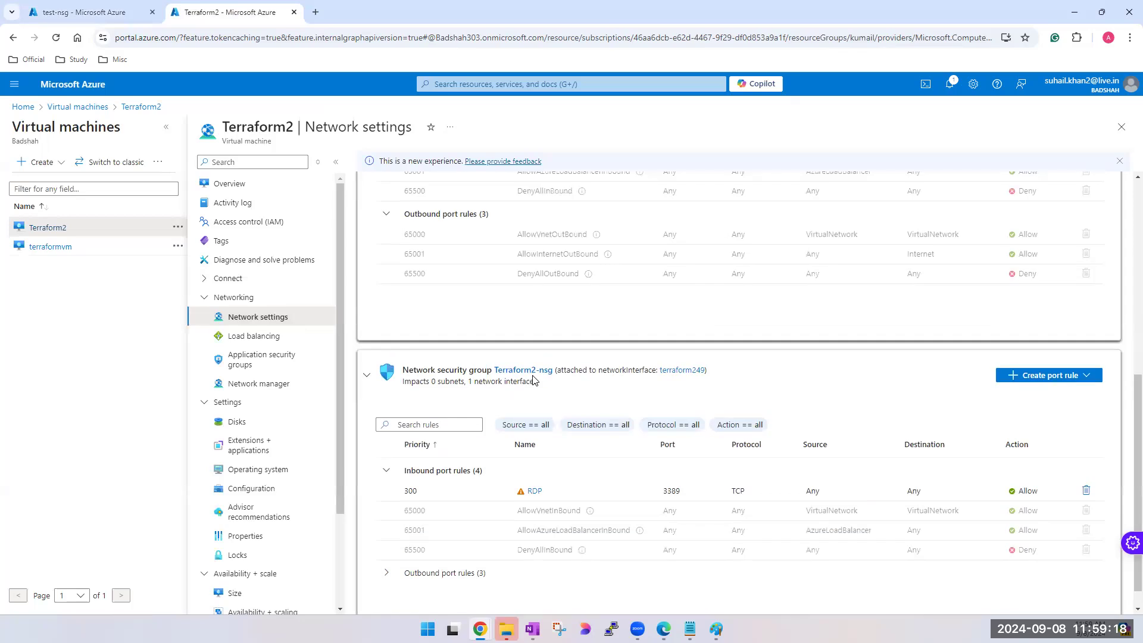
{"action": "scroll", "coordinate": [534, 382], "scroll_direction": "up", "scroll_amount": 4}
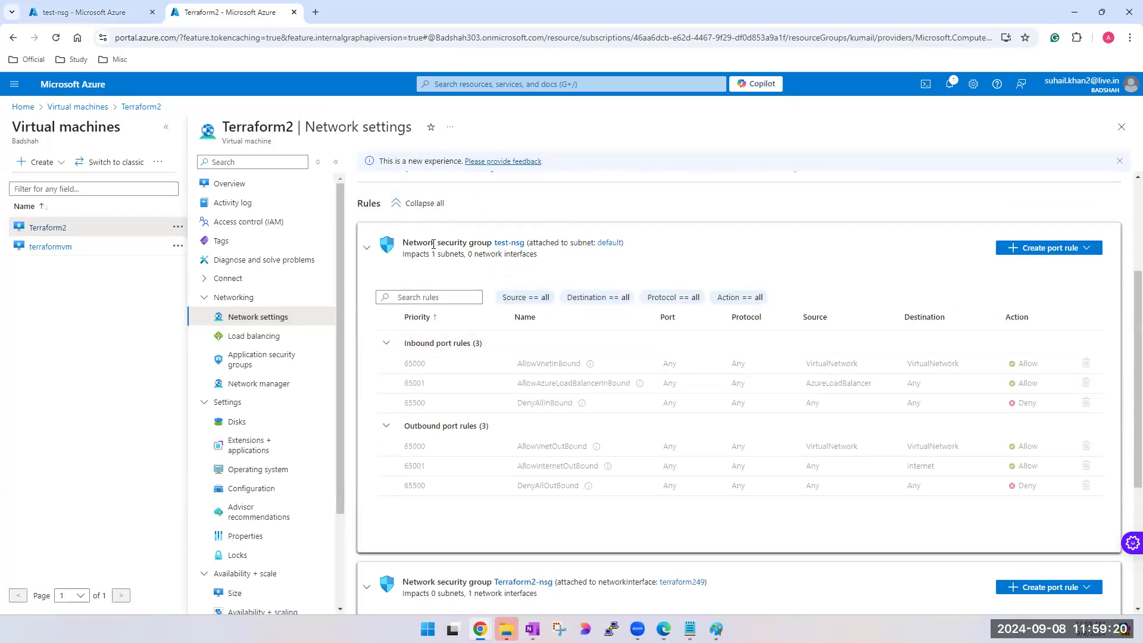
- Check which subnet and virtual network are associated with test-nsg
{"action": "left_click", "coordinate": [105, 17]}
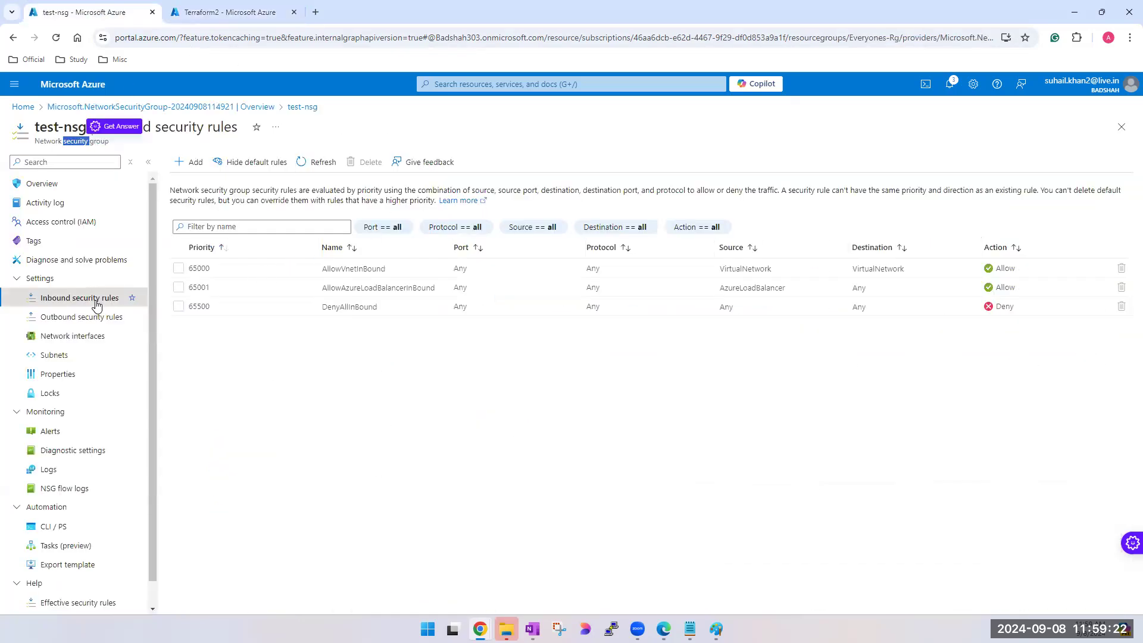
{"action": "left_click", "coordinate": [55, 356]}
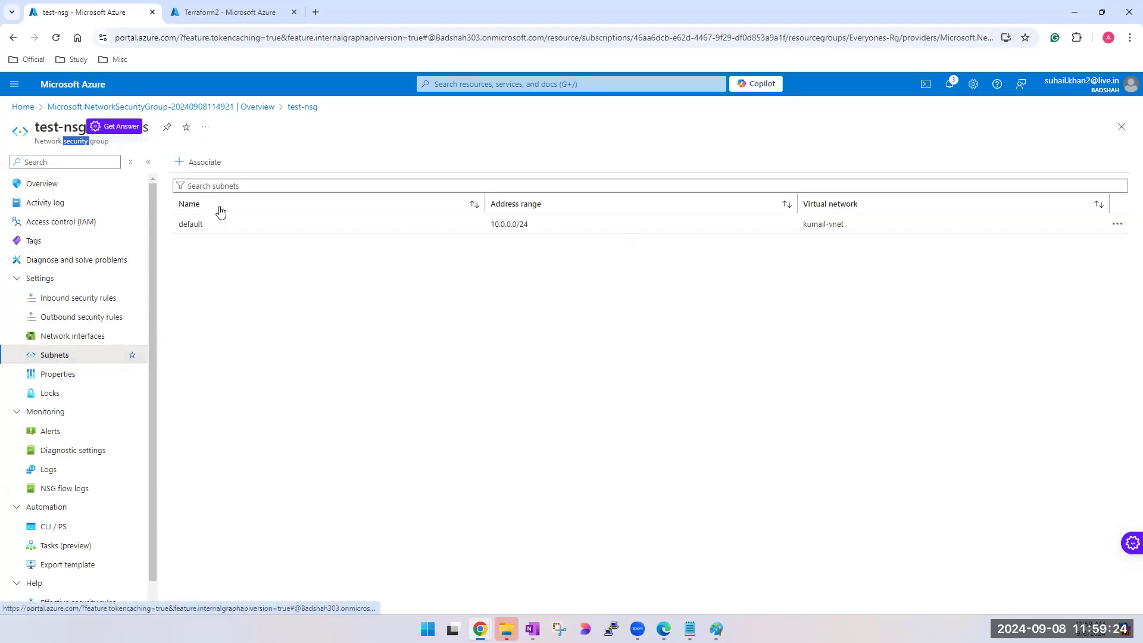
{"action": "left_click", "coordinate": [830, 225]}
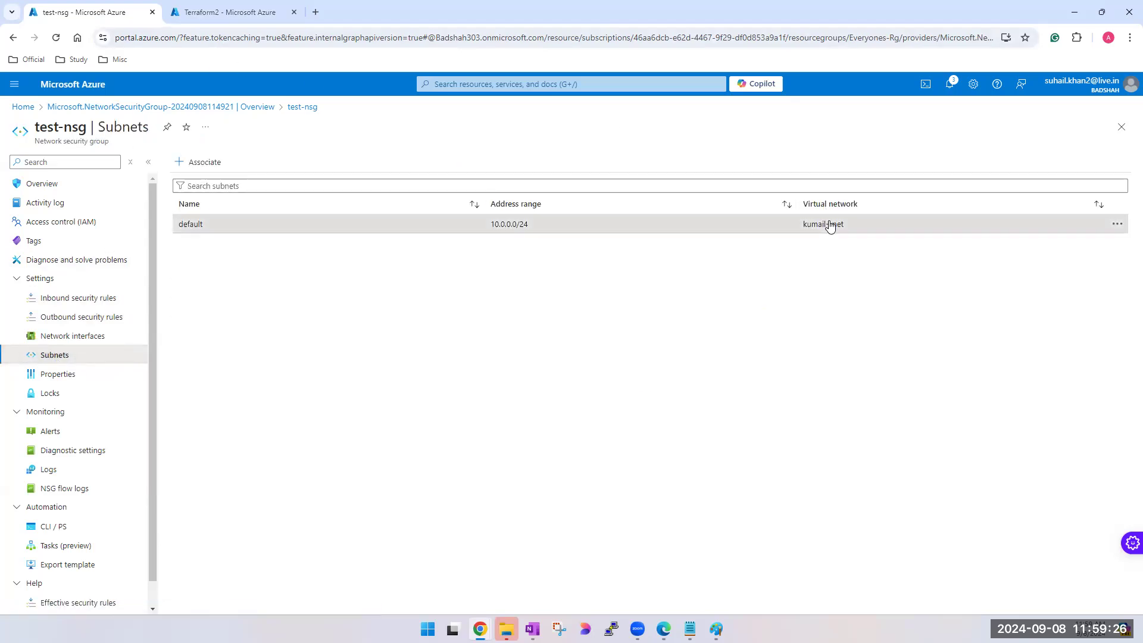
- Go back to the virtual machines list, open Terraform2's overview, and collapse the list of machines
{"action": "left_click", "coordinate": [228, 6]}
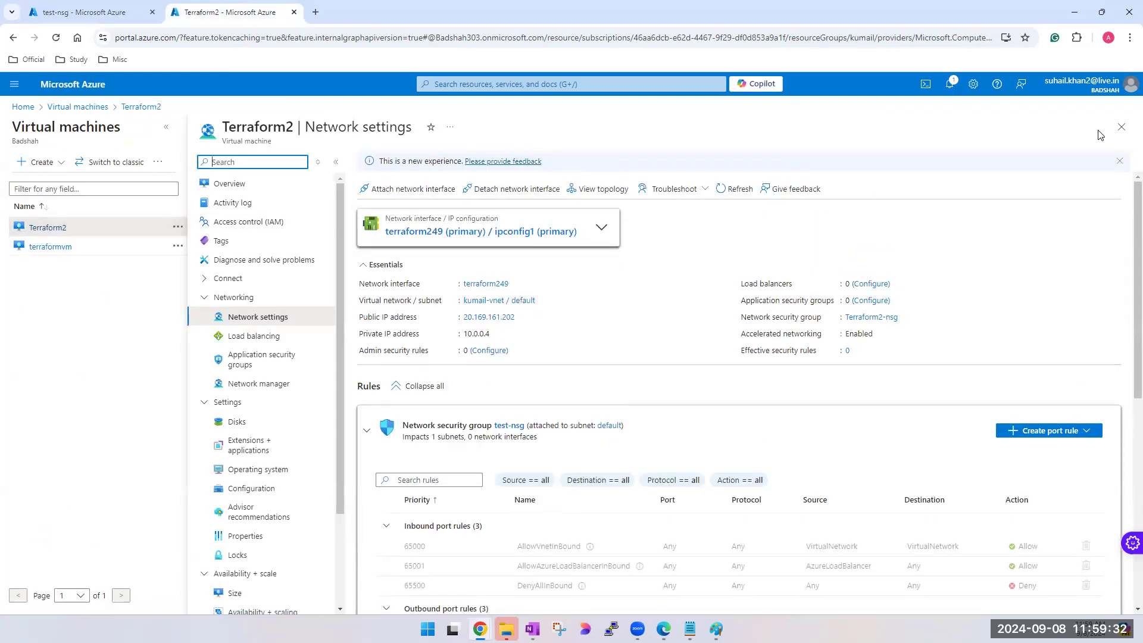
{"action": "left_click", "coordinate": [1122, 127]}
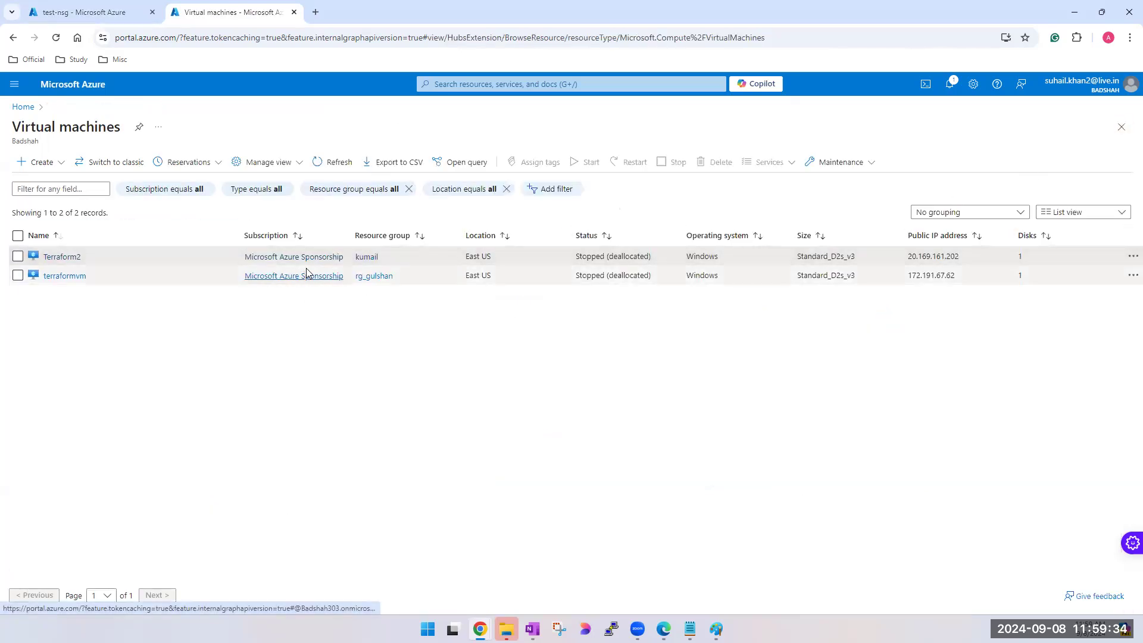
{"action": "left_click", "coordinate": [54, 257]}
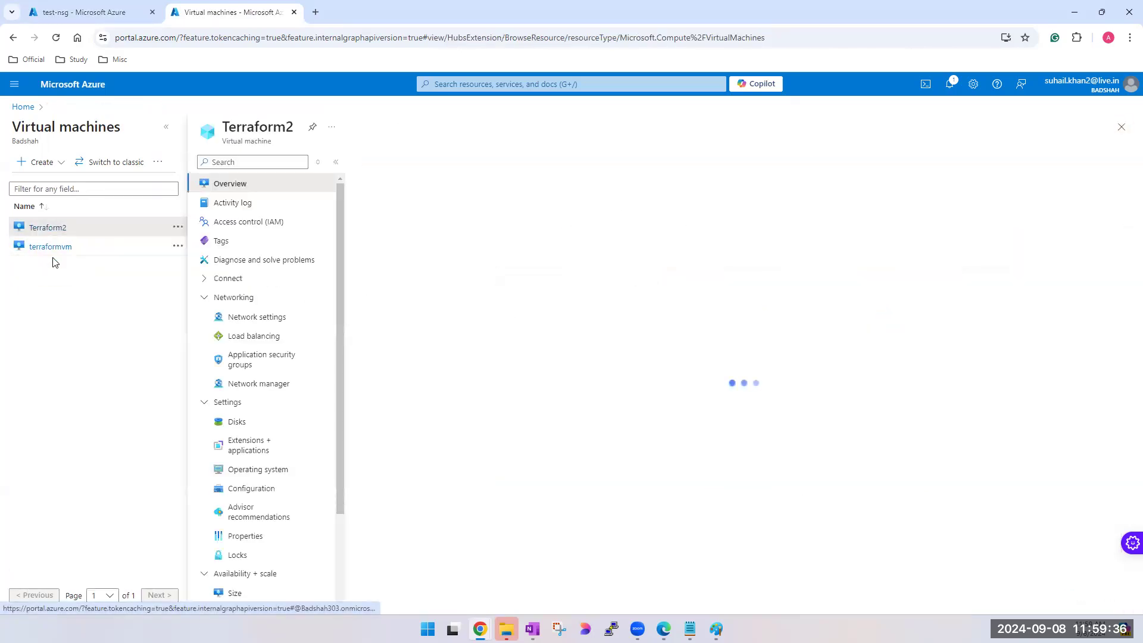
{"action": "left_click", "coordinate": [166, 127]}
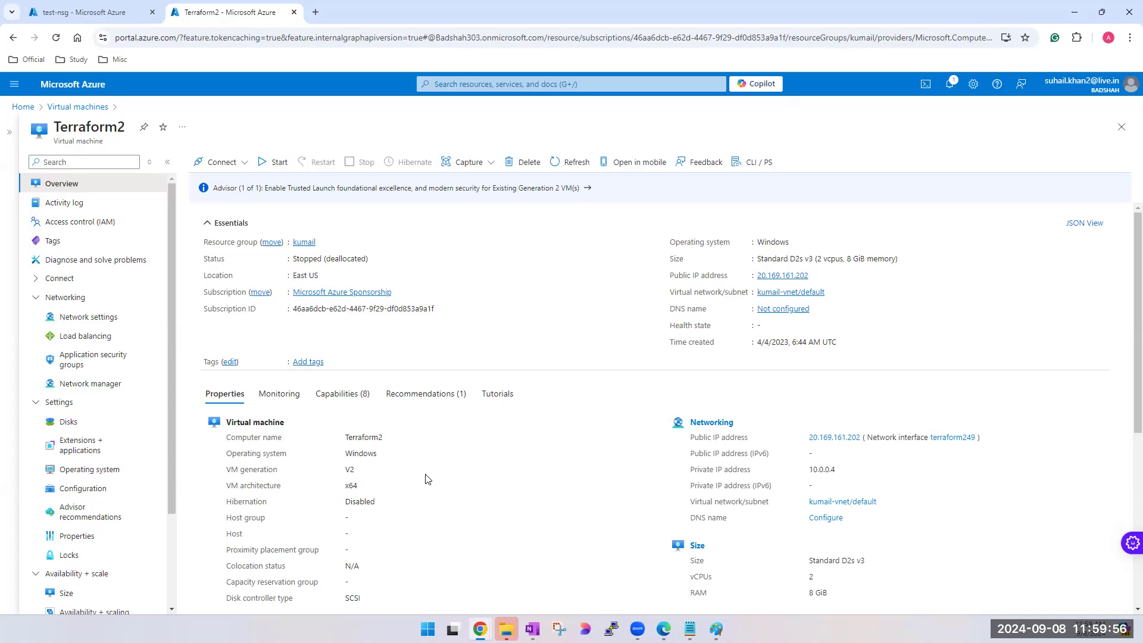
- Open Terraform2's virtual network, compare it with the subnet association of test-nsg, and return to the machine's overview
{"action": "left_click", "coordinate": [798, 296]}
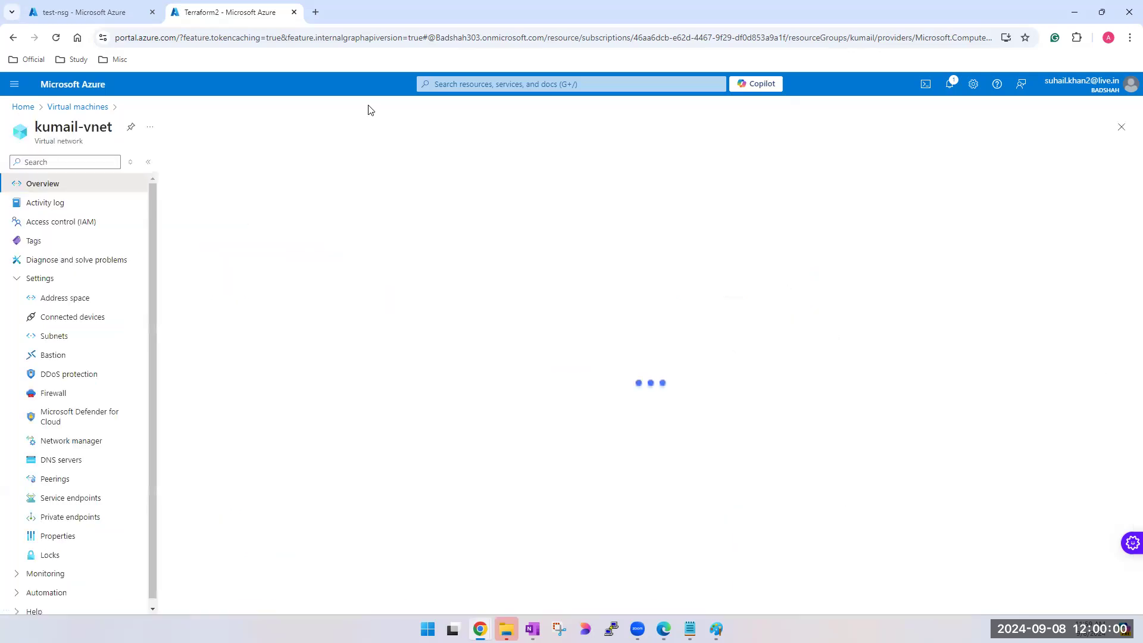
{"action": "left_click", "coordinate": [66, 12]}
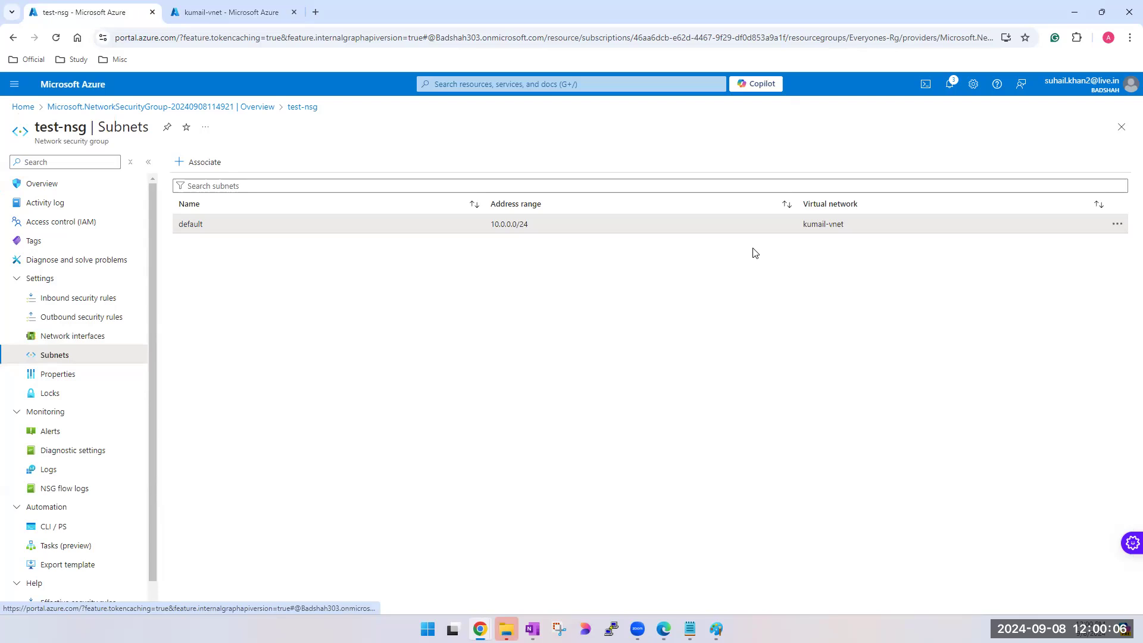
{"action": "left_click", "coordinate": [235, 13]}
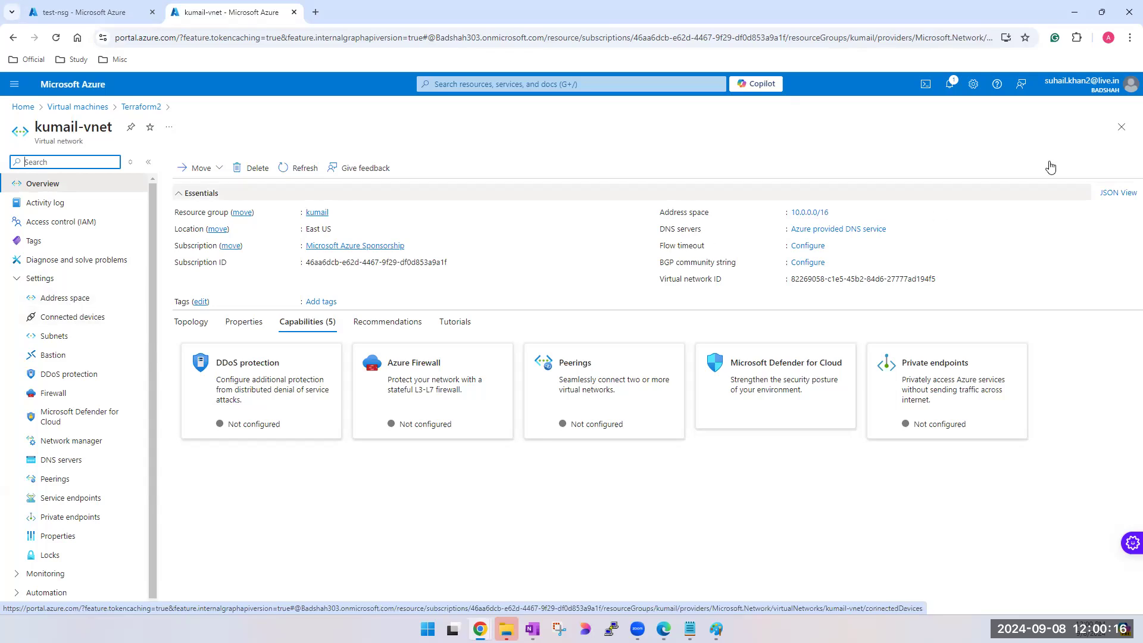
{"action": "left_click", "coordinate": [1122, 126]}
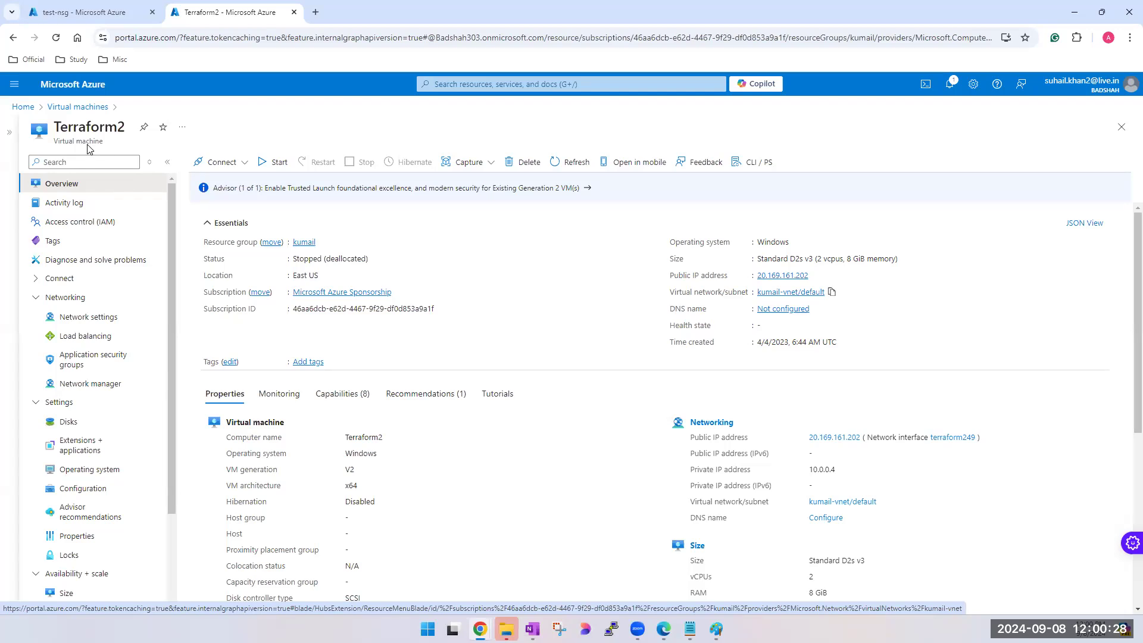
- Reopen Terraform2's network settings and review the test-nsg outbound rules and the rules of Terraform2-nsg
{"action": "left_click", "coordinate": [92, 322]}
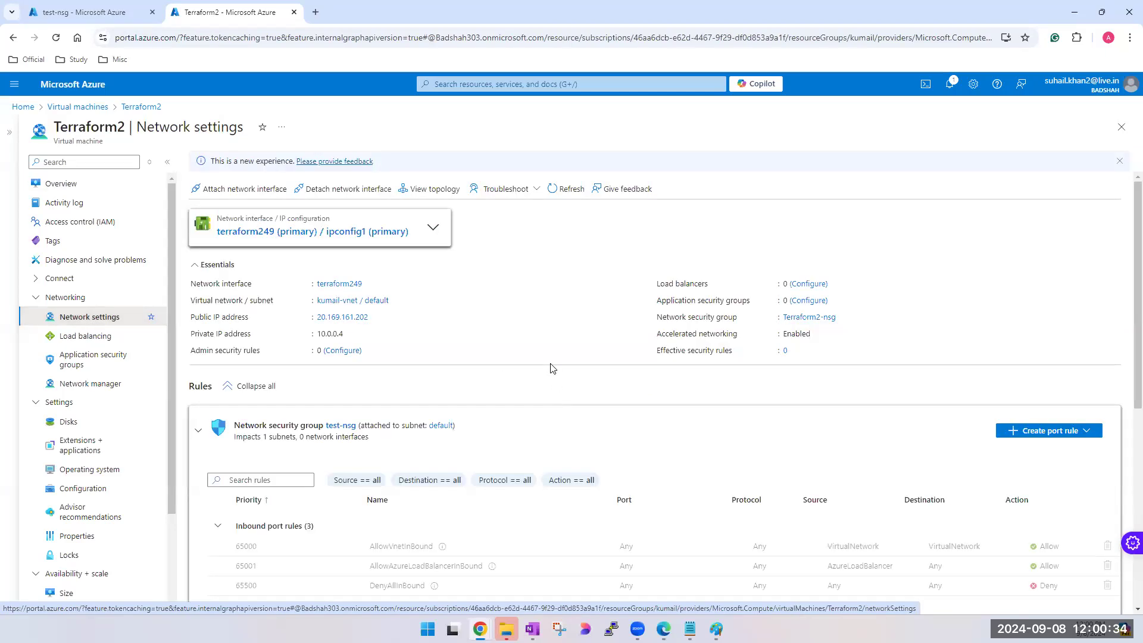
{"action": "scroll", "coordinate": [552, 368], "scroll_direction": "down", "scroll_amount": 3}
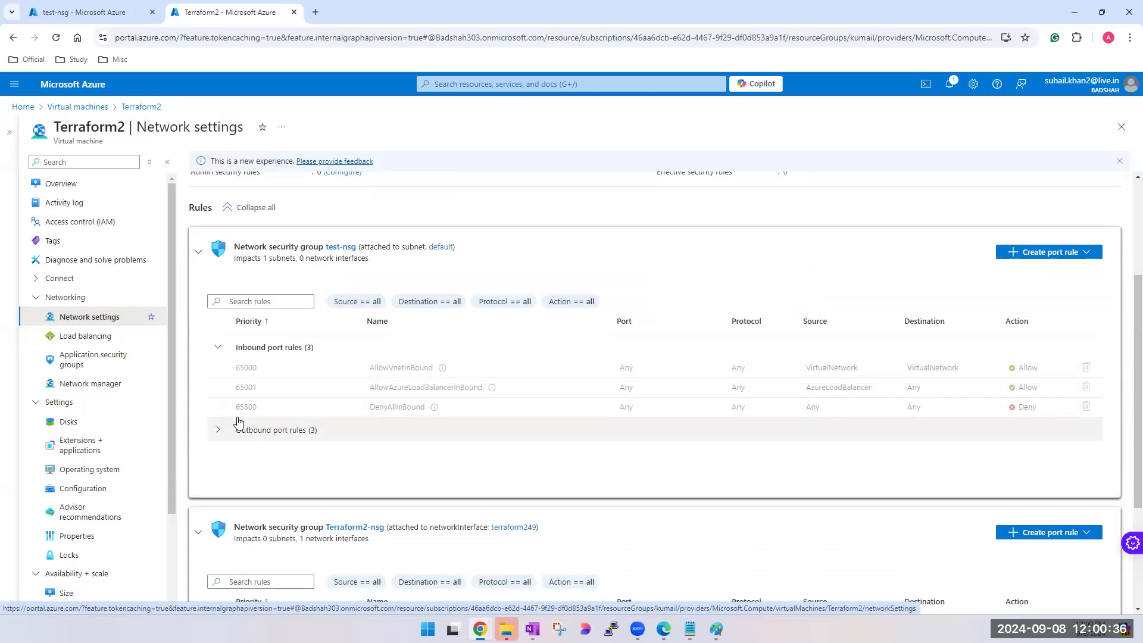
{"action": "left_click", "coordinate": [218, 429]}
{"action": "scroll", "coordinate": [382, 506], "scroll_direction": "down", "scroll_amount": 4}
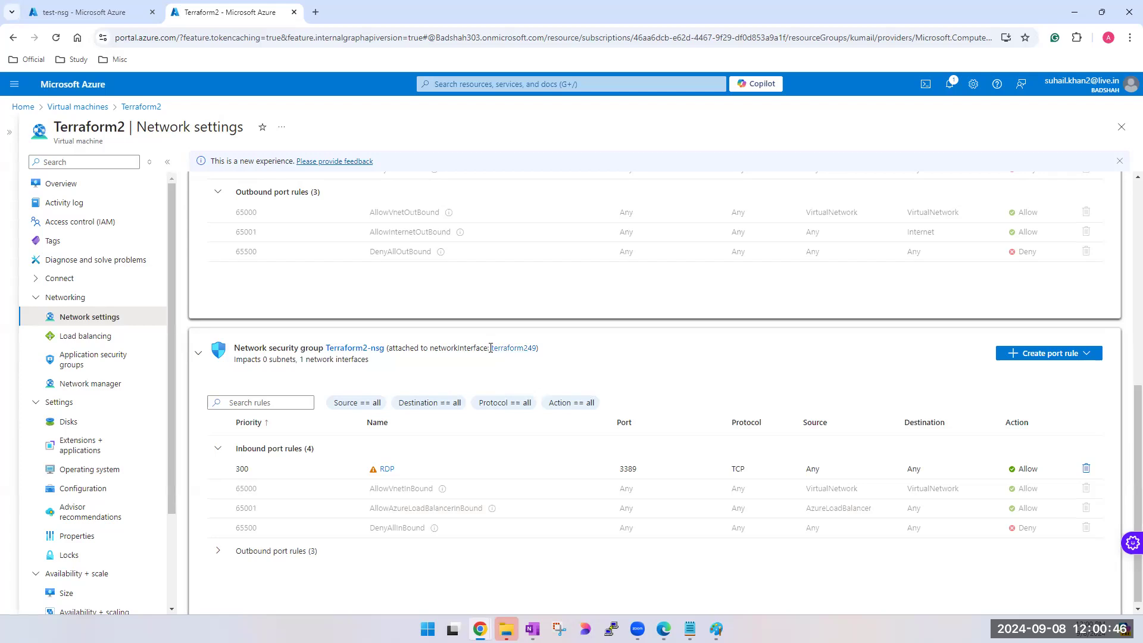
- Expand the outbound rules of Terraform2-nsg and compare its rules with those of test-nsg
{"action": "left_click", "coordinate": [218, 555]}
{"action": "scroll", "coordinate": [363, 464], "scroll_direction": "up", "scroll_amount": 5}
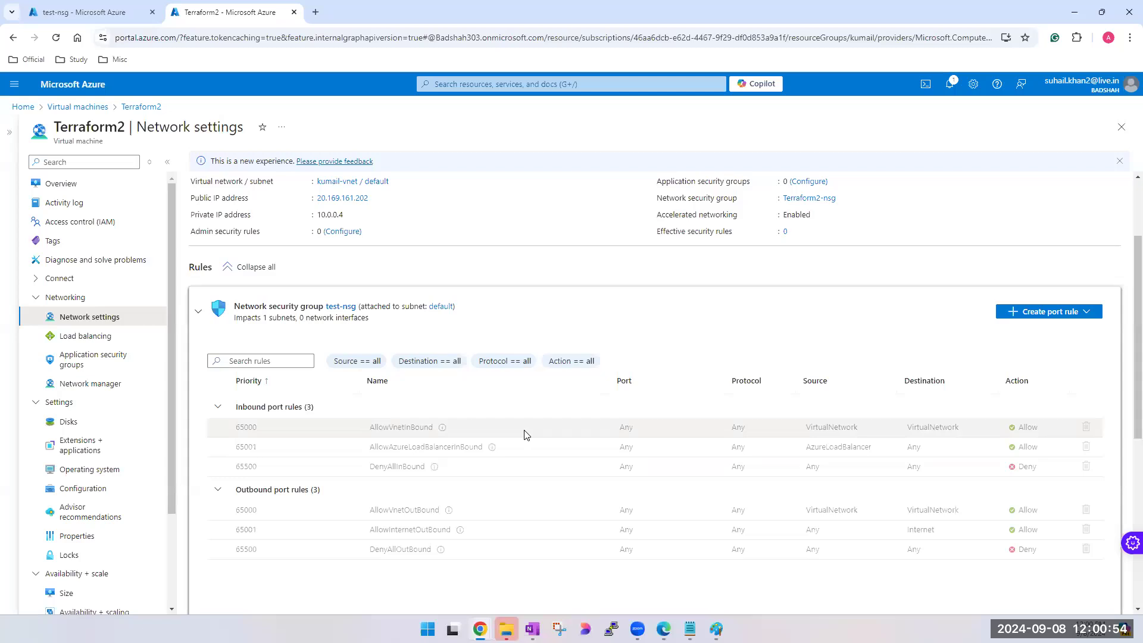
{"action": "scroll", "coordinate": [530, 432], "scroll_direction": "down", "scroll_amount": 5}
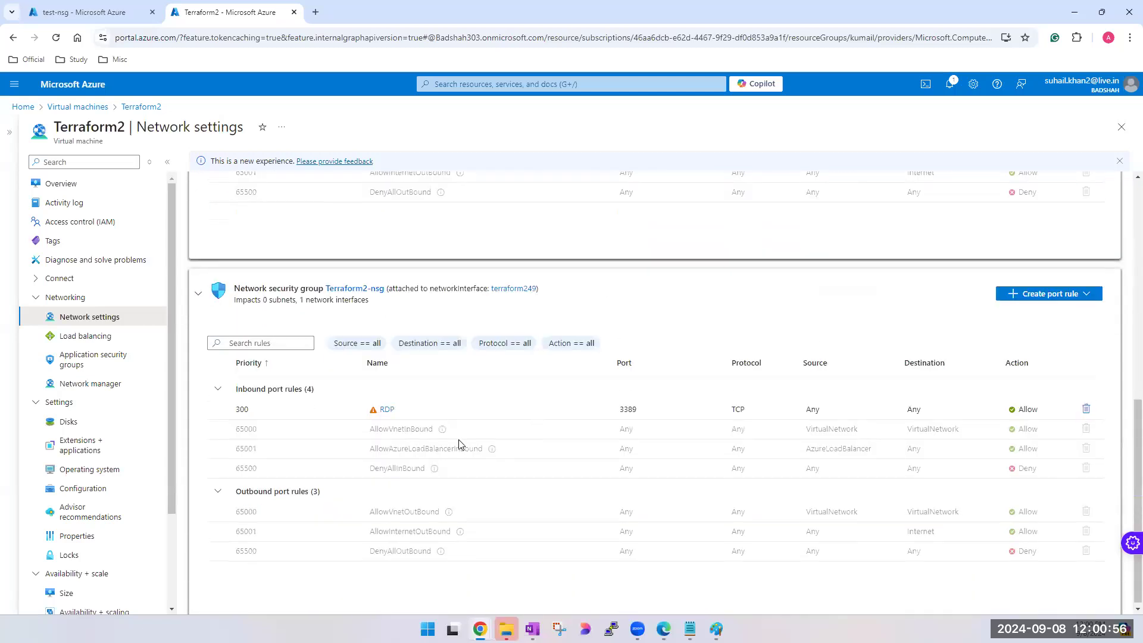
{"action": "scroll", "coordinate": [559, 444], "scroll_direction": "up", "scroll_amount": 2}
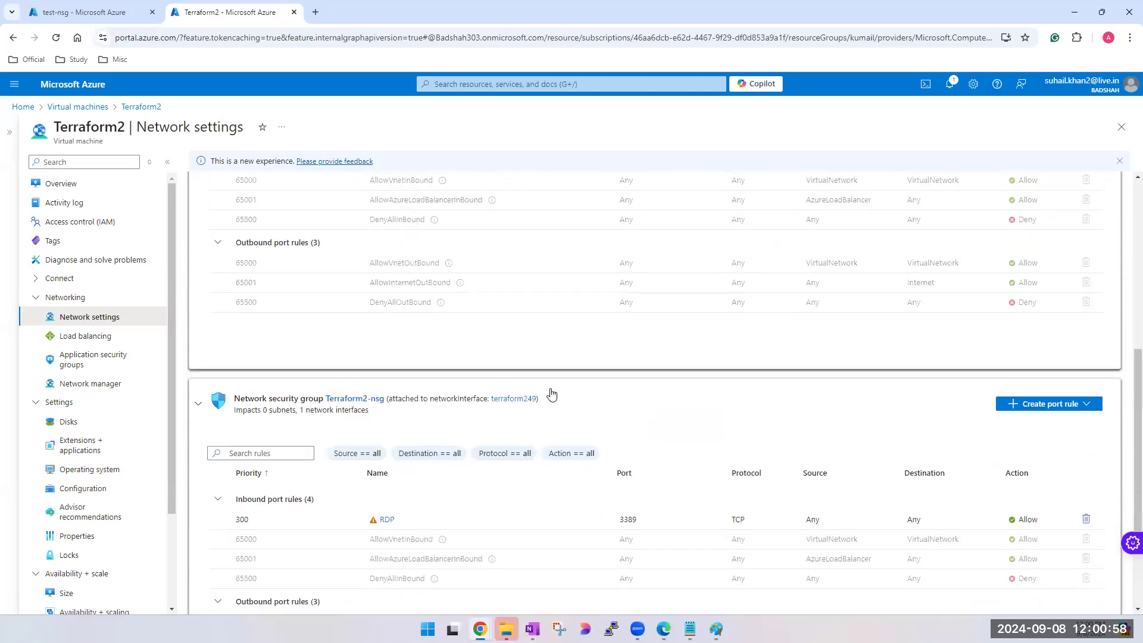
{"action": "scroll", "coordinate": [552, 395], "scroll_direction": "down", "scroll_amount": 2}
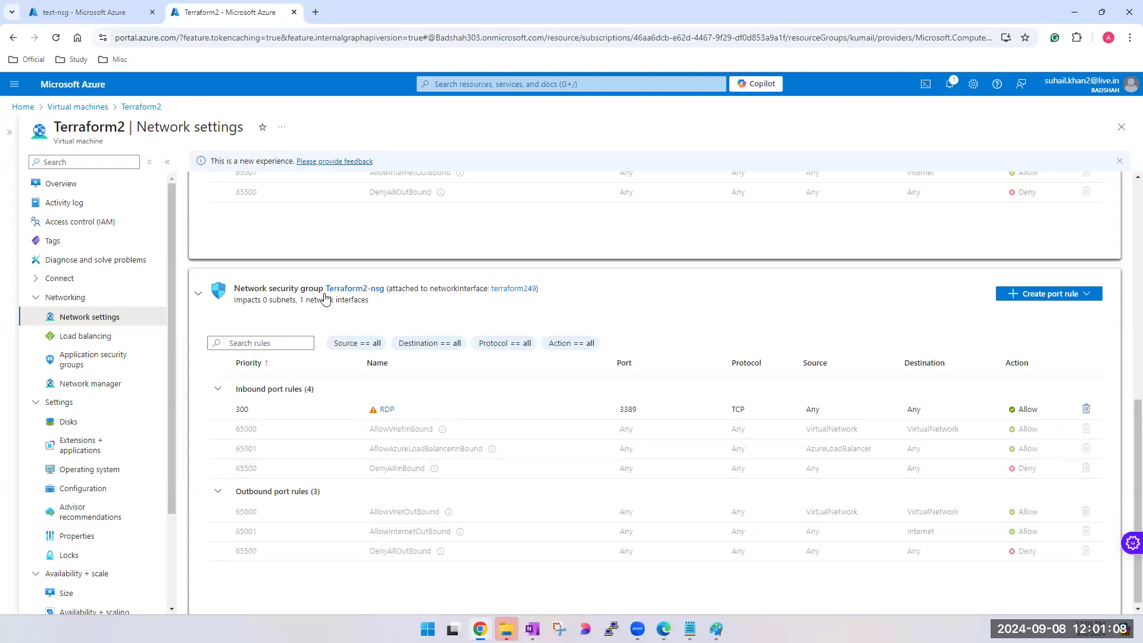
- Compare what Terraform2-nsg and test-nsg are each attached to: the network interface and the subnet
{"action": "left_click_drag", "start_coordinate": [325, 285], "coordinate": [386, 290]}
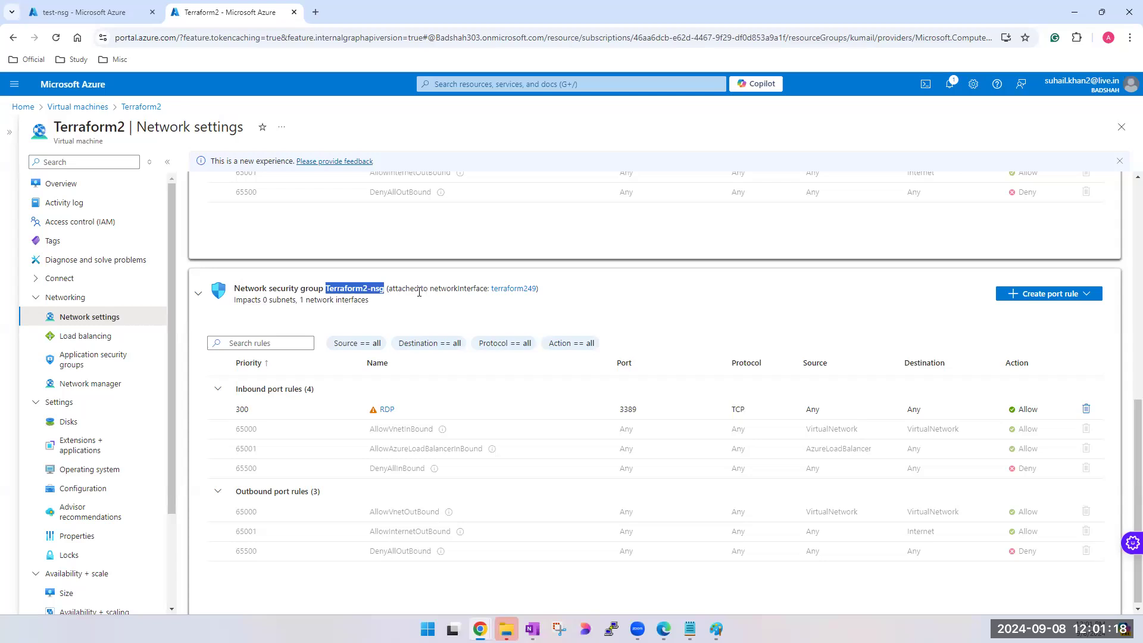
{"action": "left_click", "coordinate": [395, 289]}
{"action": "left_click_drag", "start_coordinate": [393, 288], "coordinate": [436, 290]}
{"action": "triple_click", "coordinate": [454, 289]}
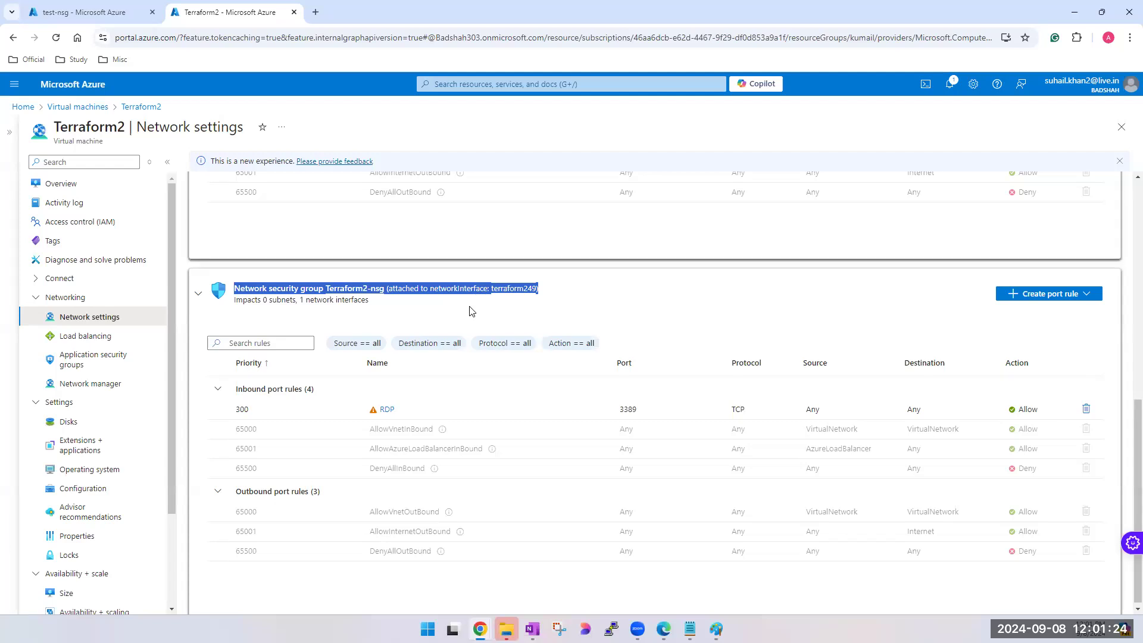
{"action": "scroll", "coordinate": [449, 344], "scroll_direction": "up", "scroll_amount": 6}
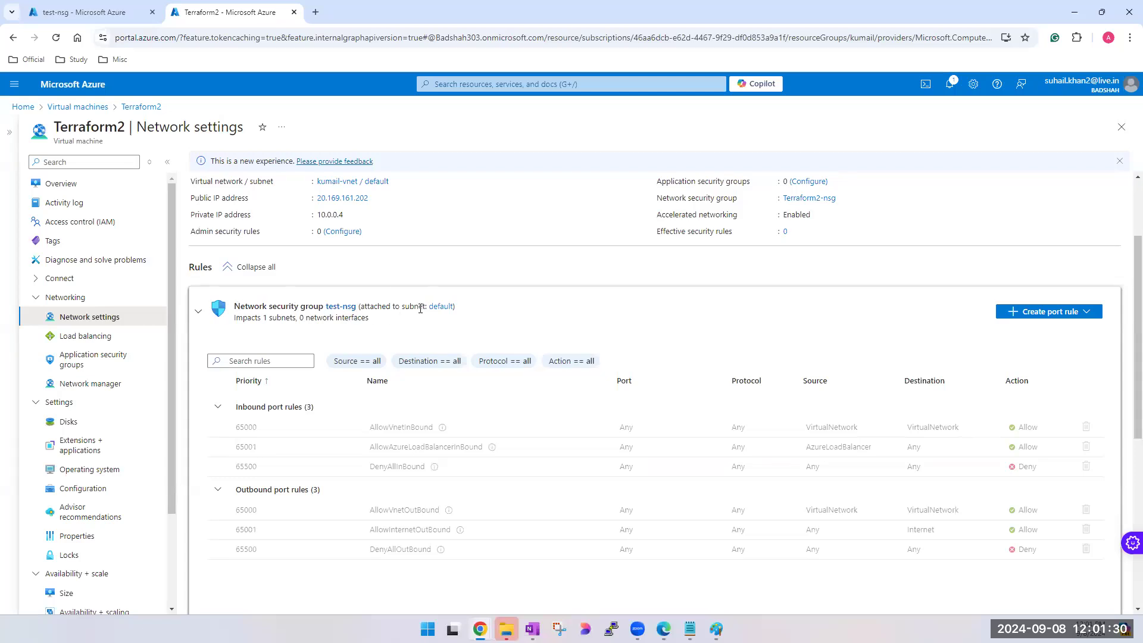
{"action": "left_click_drag", "start_coordinate": [391, 308], "coordinate": [416, 307]}
{"action": "scroll", "coordinate": [429, 442], "scroll_direction": "down", "scroll_amount": 5}
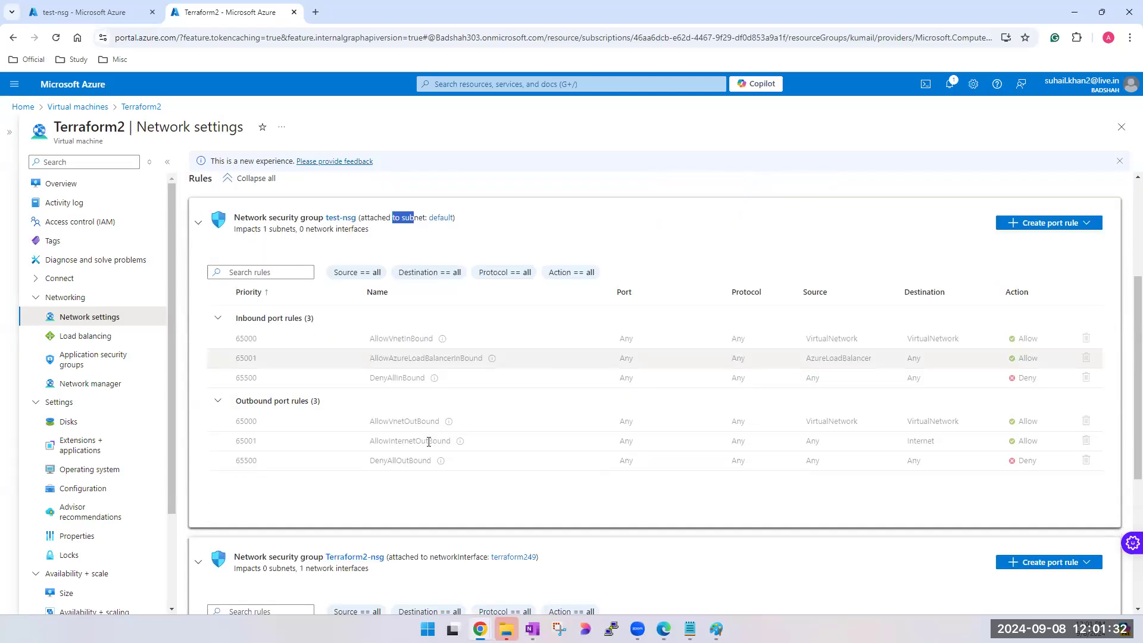
{"action": "scroll", "coordinate": [427, 435], "scroll_direction": "up", "scroll_amount": 2}
{"action": "scroll", "coordinate": [427, 435], "scroll_direction": "down", "scroll_amount": 3}
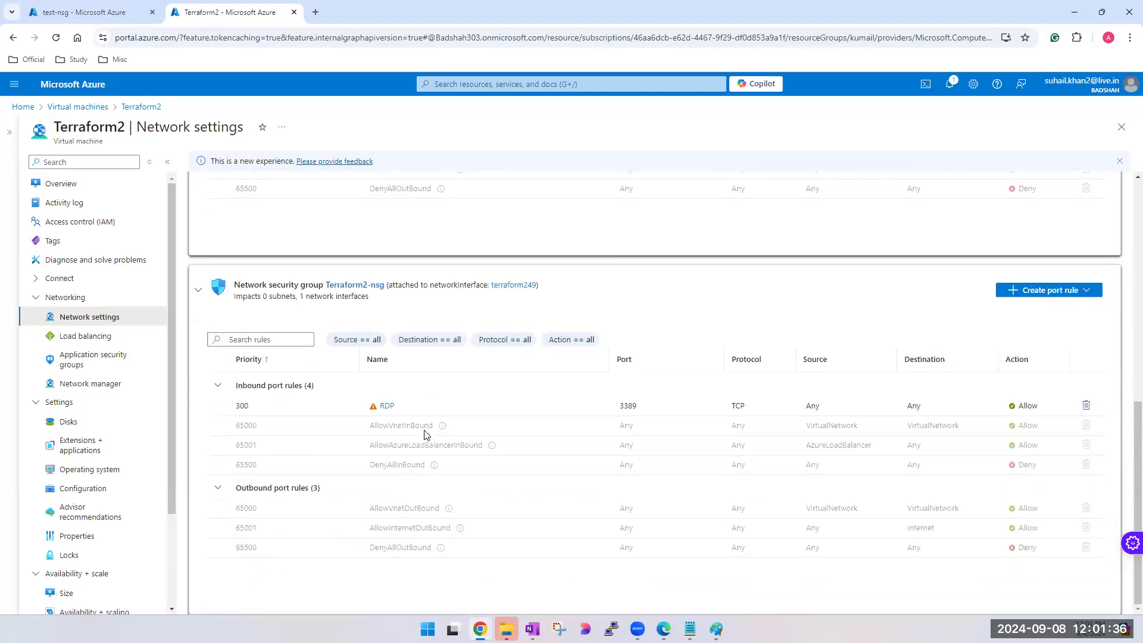
{"action": "scroll", "coordinate": [425, 433], "scroll_direction": "up", "scroll_amount": 8}
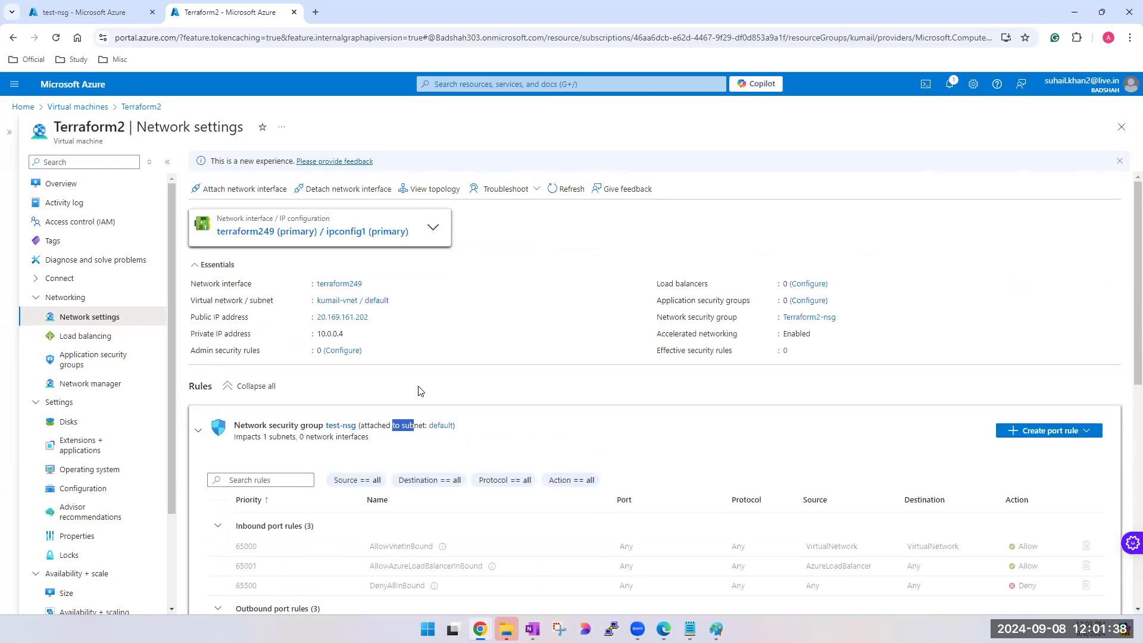
- Start the Terraform2 virtual machine from its overview and copy its public IP address
{"action": "left_click", "coordinate": [62, 184]}
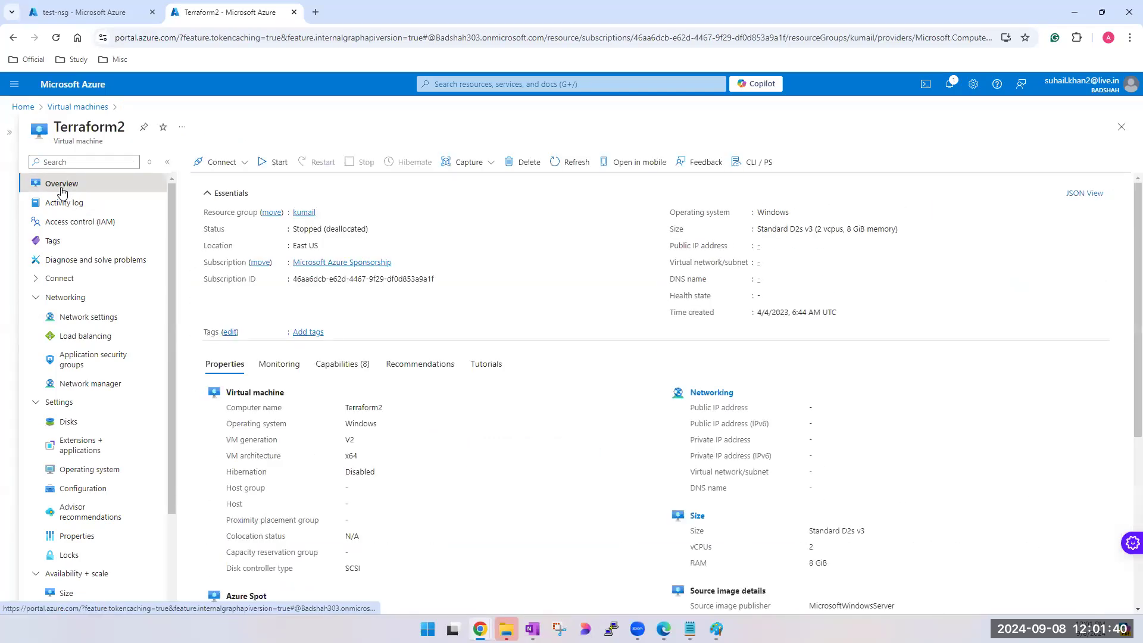
{"action": "left_click", "coordinate": [288, 165]}
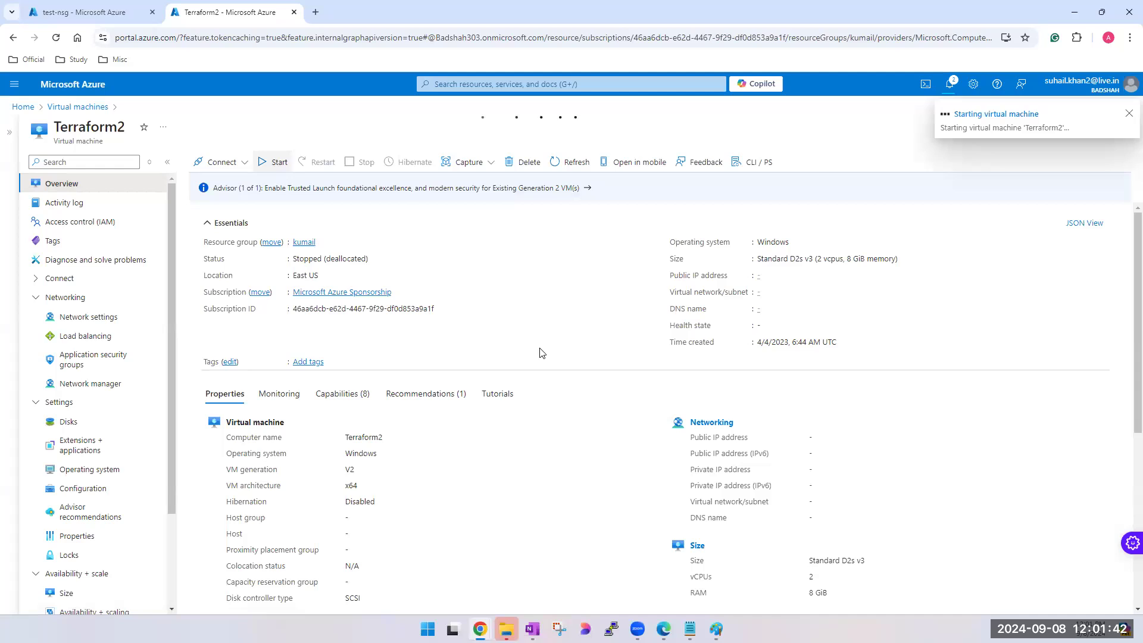
{"action": "left_click", "coordinate": [817, 275]}
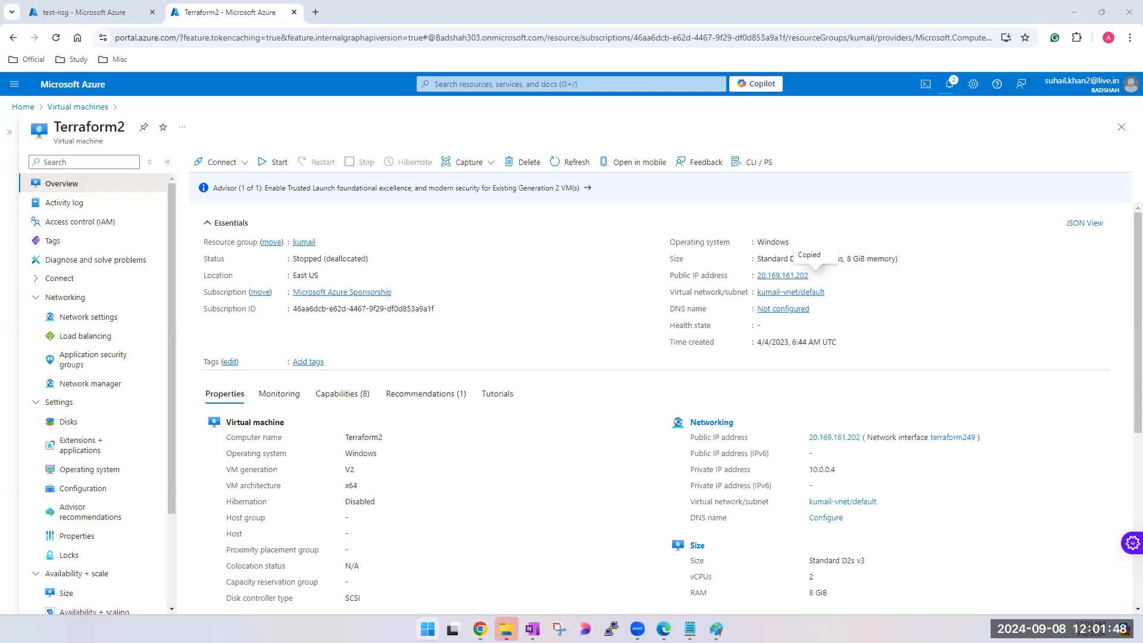
{"action": "left_click", "coordinate": [472, 151]}
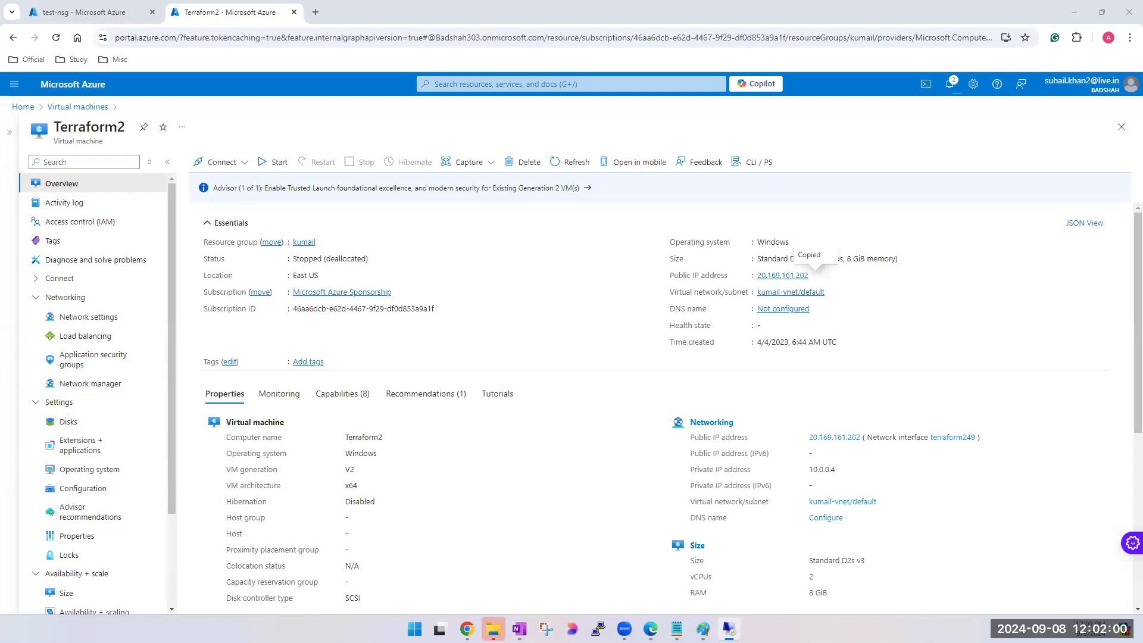
- Reopen Terraform2's network settings and review the inbound and outbound rules of both Terraform2-nsg and test-nsg
{"action": "left_click", "coordinate": [85, 317]}
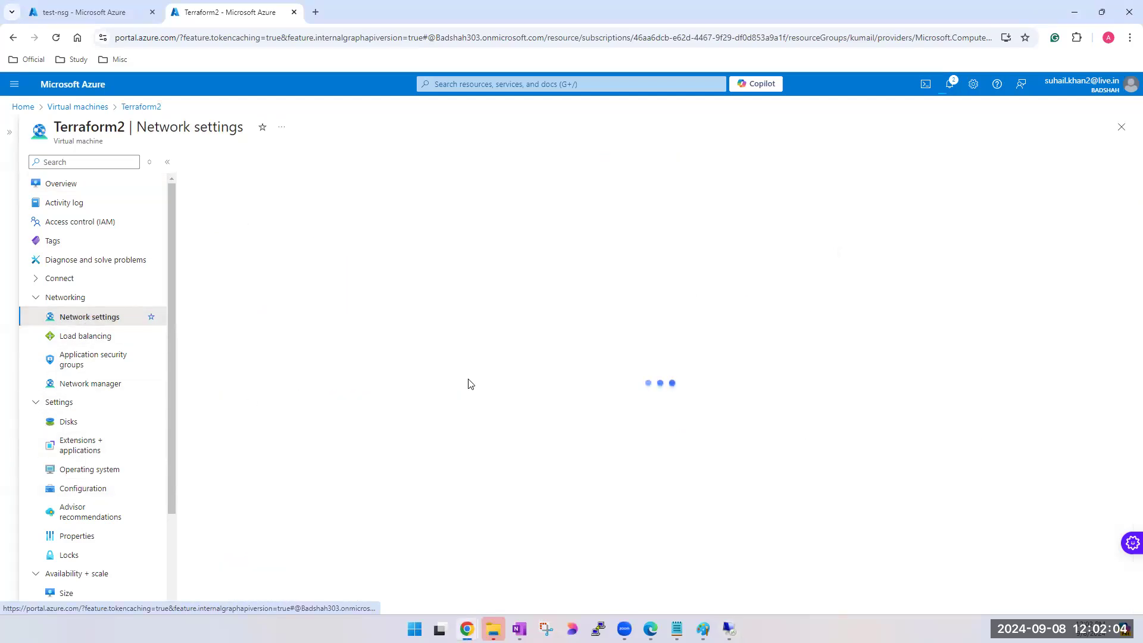
{"action": "scroll", "coordinate": [417, 393], "scroll_direction": "down", "scroll_amount": 5}
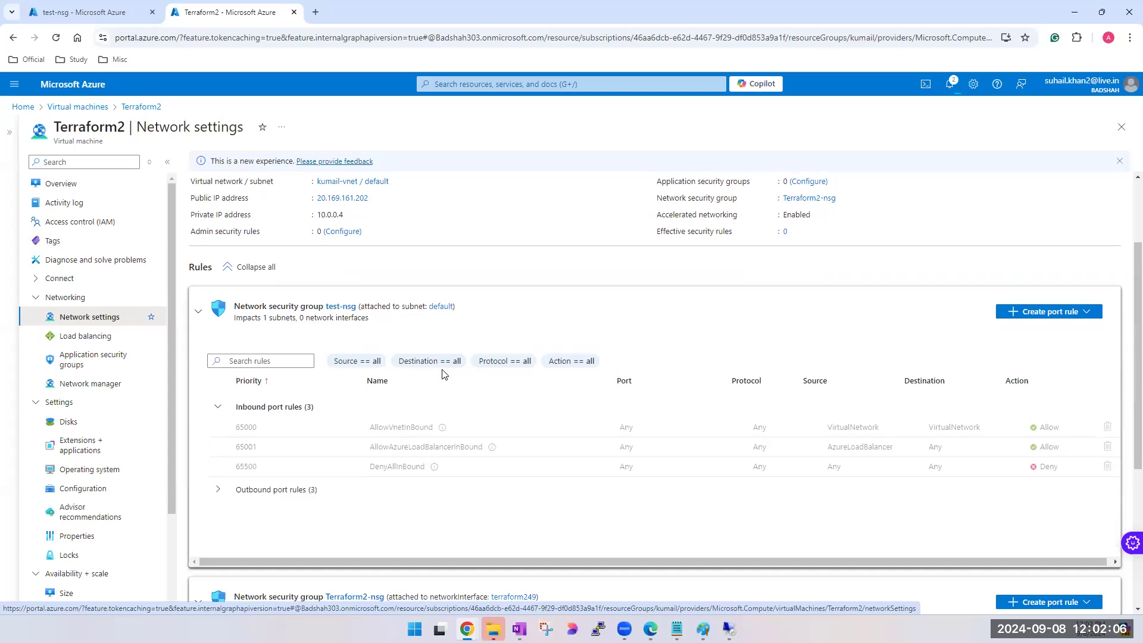
{"action": "scroll", "coordinate": [535, 417], "scroll_direction": "down", "scroll_amount": 1}
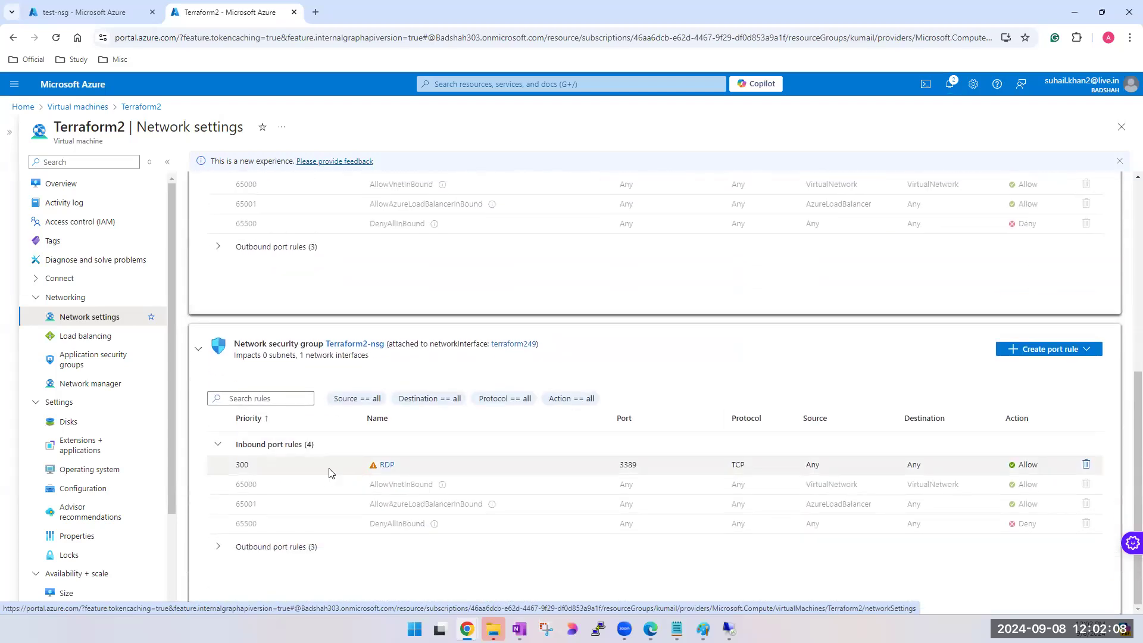
{"action": "left_click", "coordinate": [217, 550]}
{"action": "scroll", "coordinate": [289, 480], "scroll_direction": "down", "scroll_amount": 1}
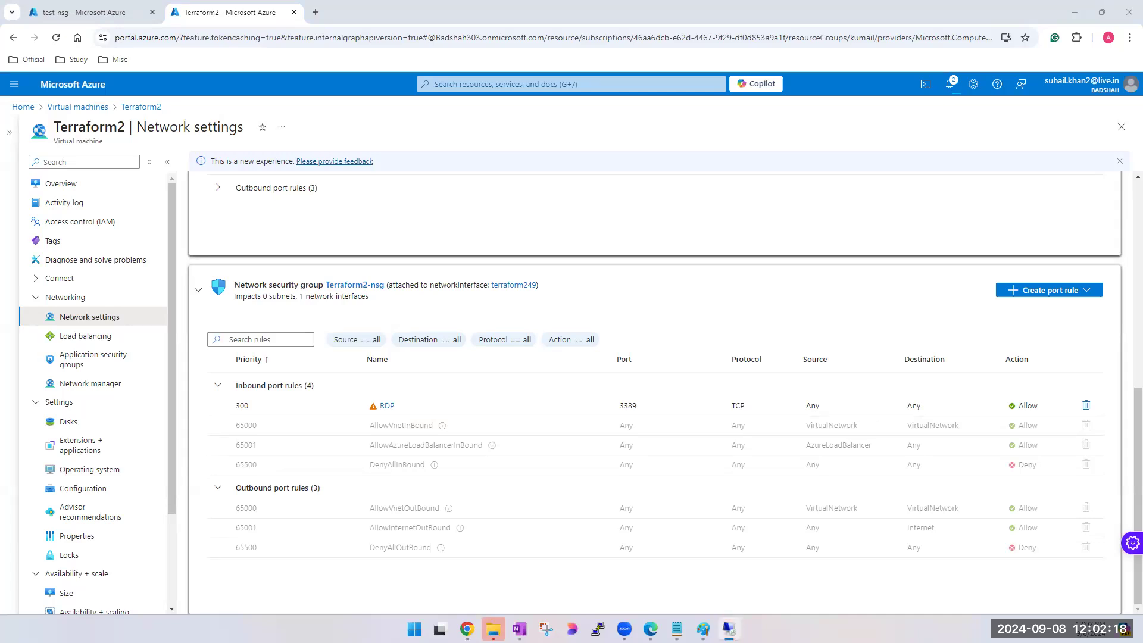
{"action": "scroll", "coordinate": [290, 460], "scroll_direction": "up", "scroll_amount": 5}
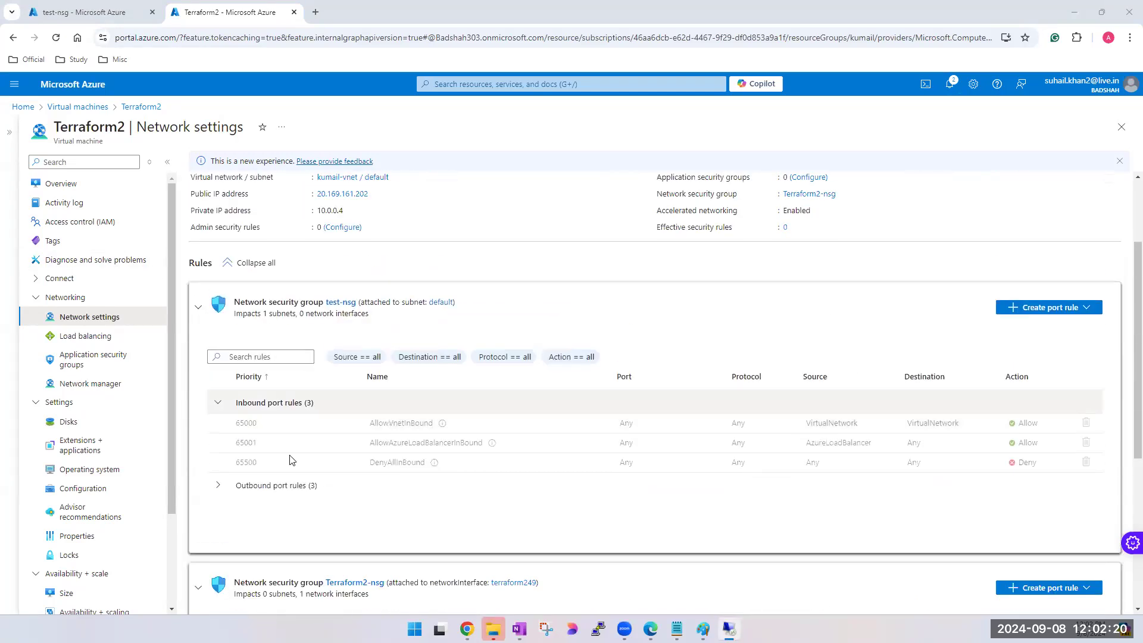
{"action": "left_click", "coordinate": [218, 485]}
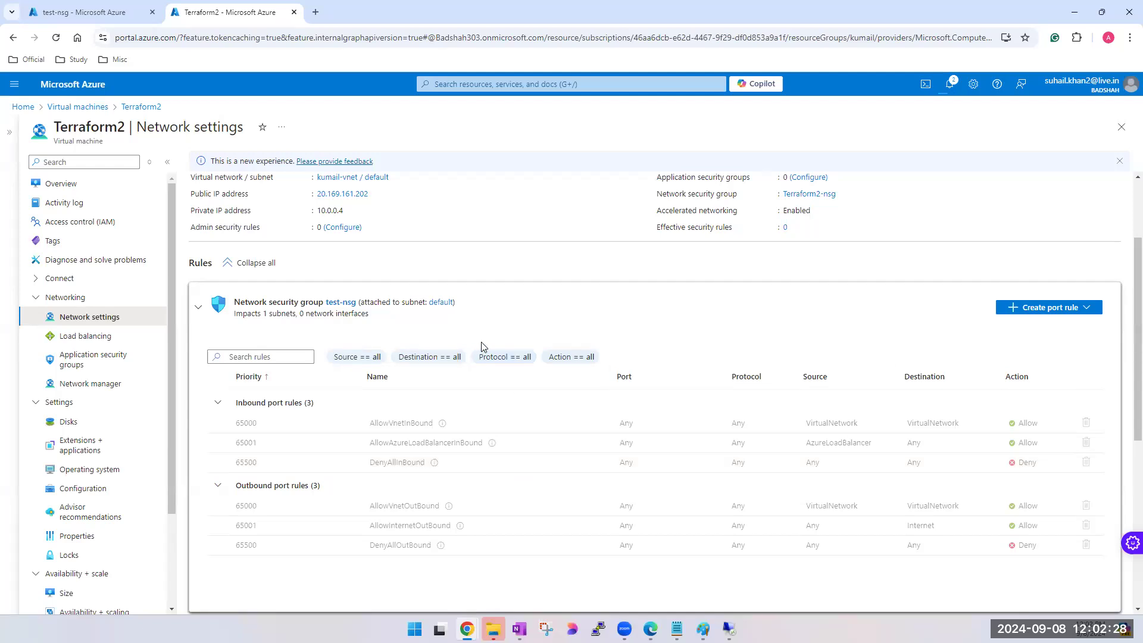
{"action": "scroll", "coordinate": [482, 347], "scroll_direction": "up", "scroll_amount": 2}
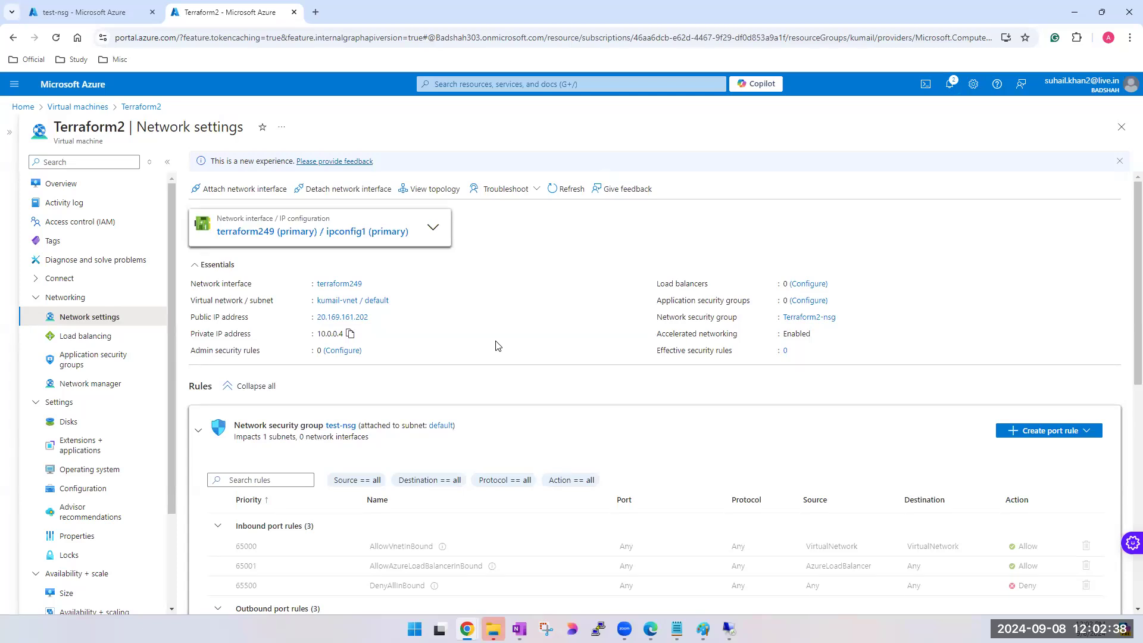
- Leave the test-nsg page for the virtual machines list and check the status and public IP address of Terraform2
{"action": "left_click", "coordinate": [78, 13]}
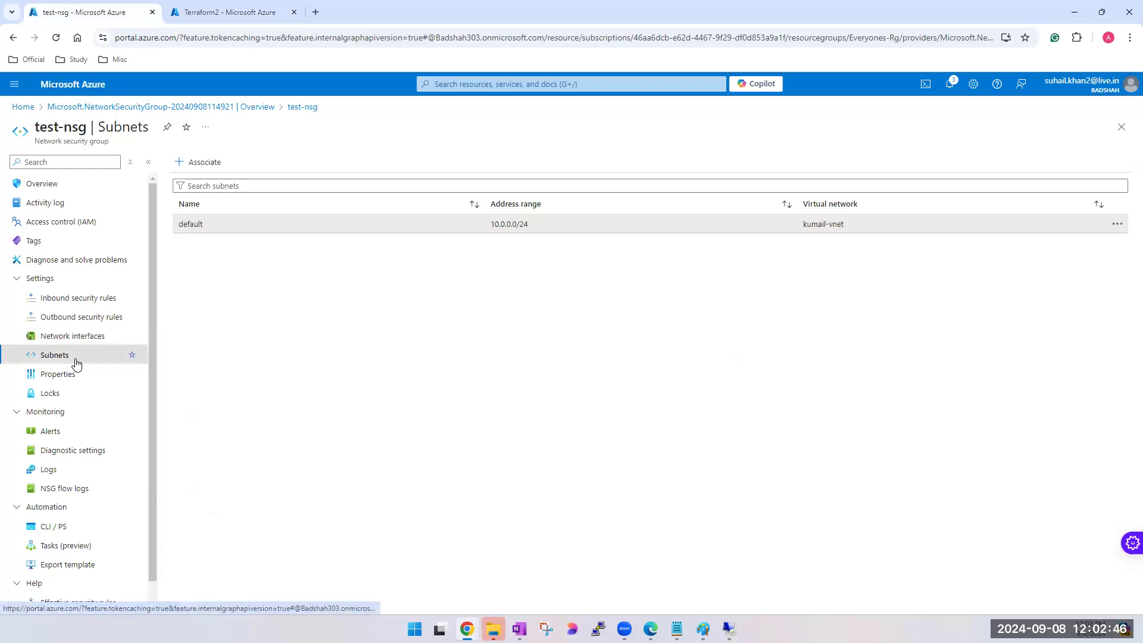
{"action": "left_click", "coordinate": [1126, 130]}
{"action": "left_click", "coordinate": [581, 84]}
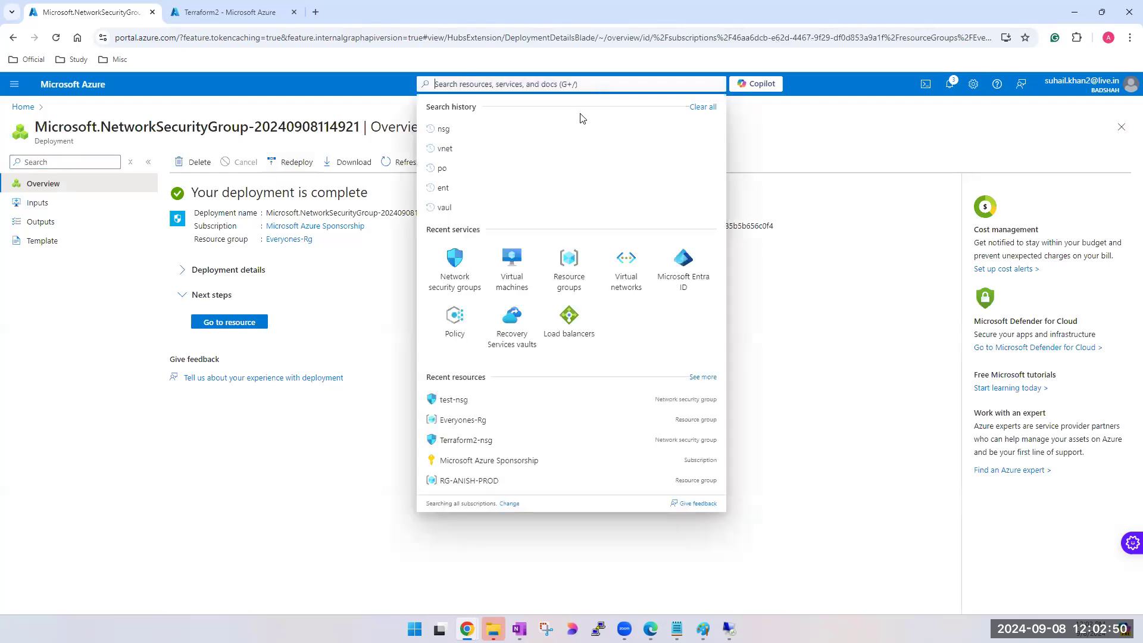
{"action": "left_click", "coordinate": [516, 284]}
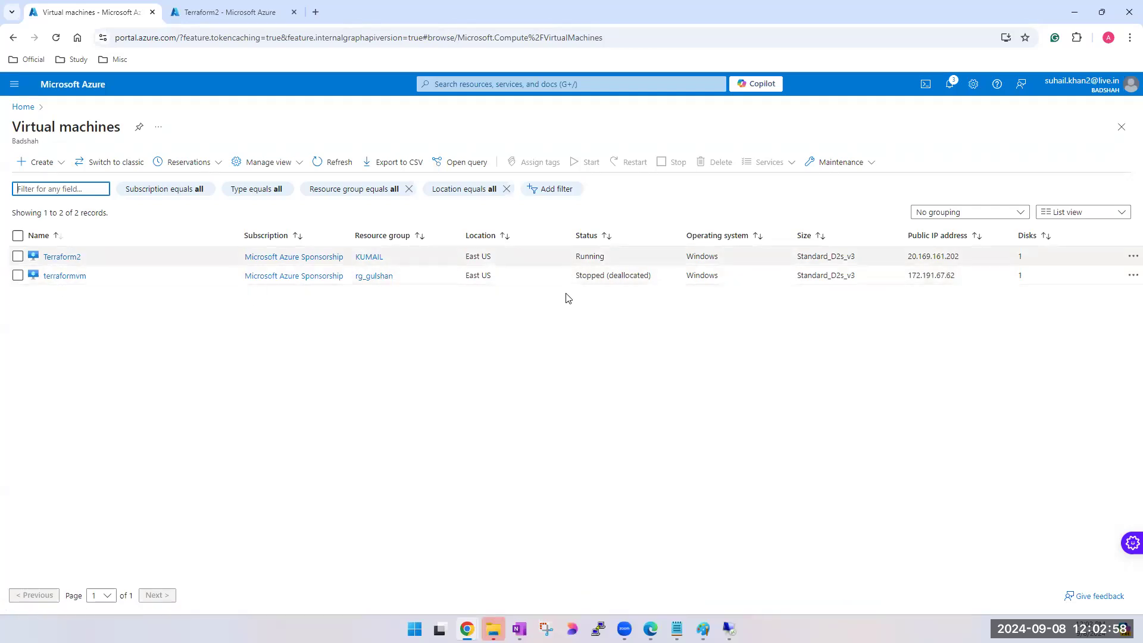
{"action": "double_click", "coordinate": [942, 256]}
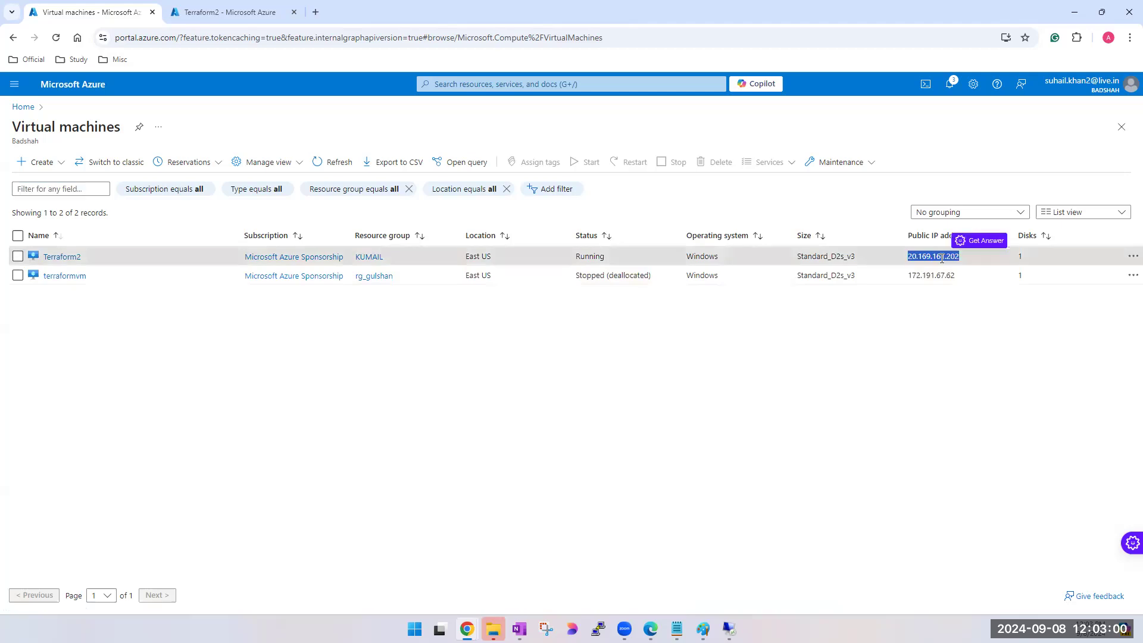
{"action": "left_click", "coordinate": [683, 400]}
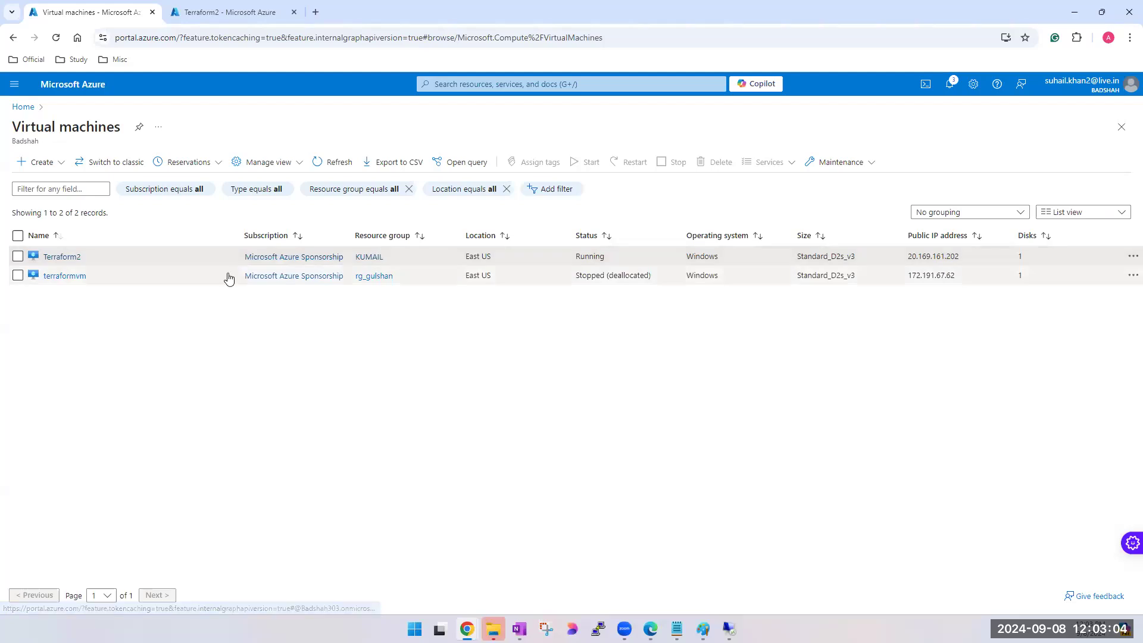
- Follow Terraform2's overview to the subnets of kumail-vnet, and open the security group attached to the default subnet
{"action": "left_click", "coordinate": [65, 257]}
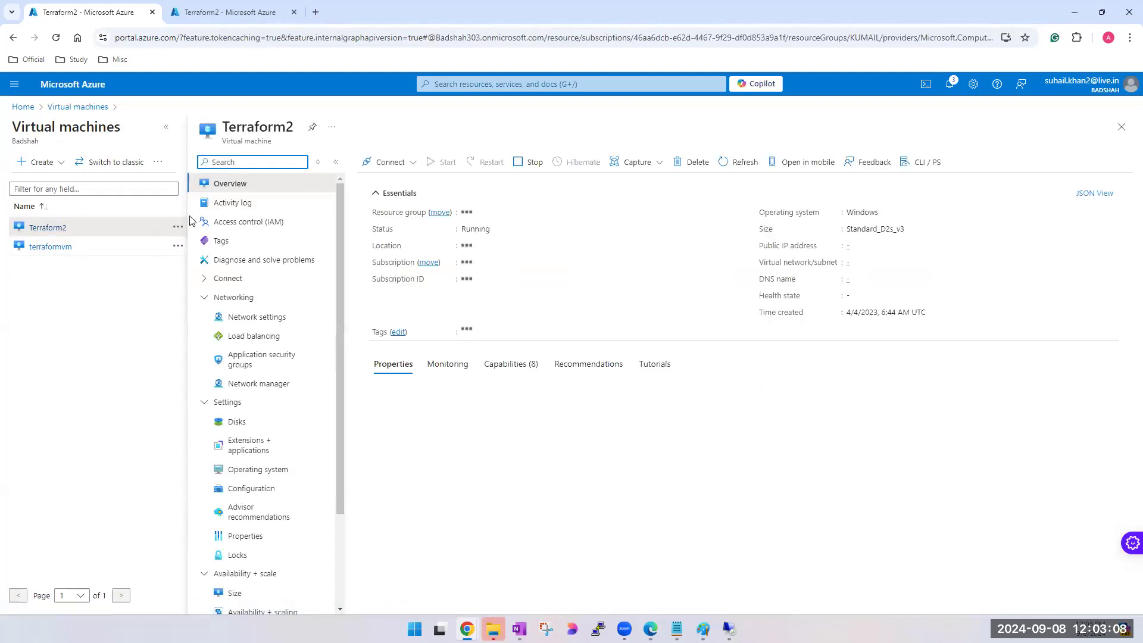
{"action": "left_click", "coordinate": [166, 131]}
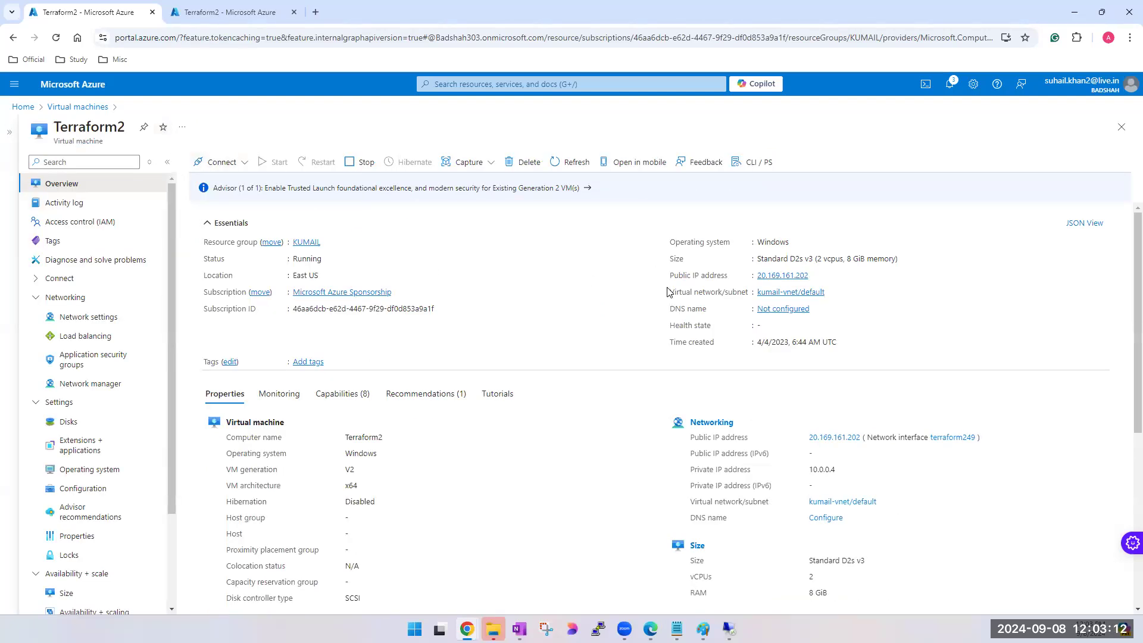
{"action": "left_click_drag", "start_coordinate": [671, 294], "coordinate": [740, 294]}
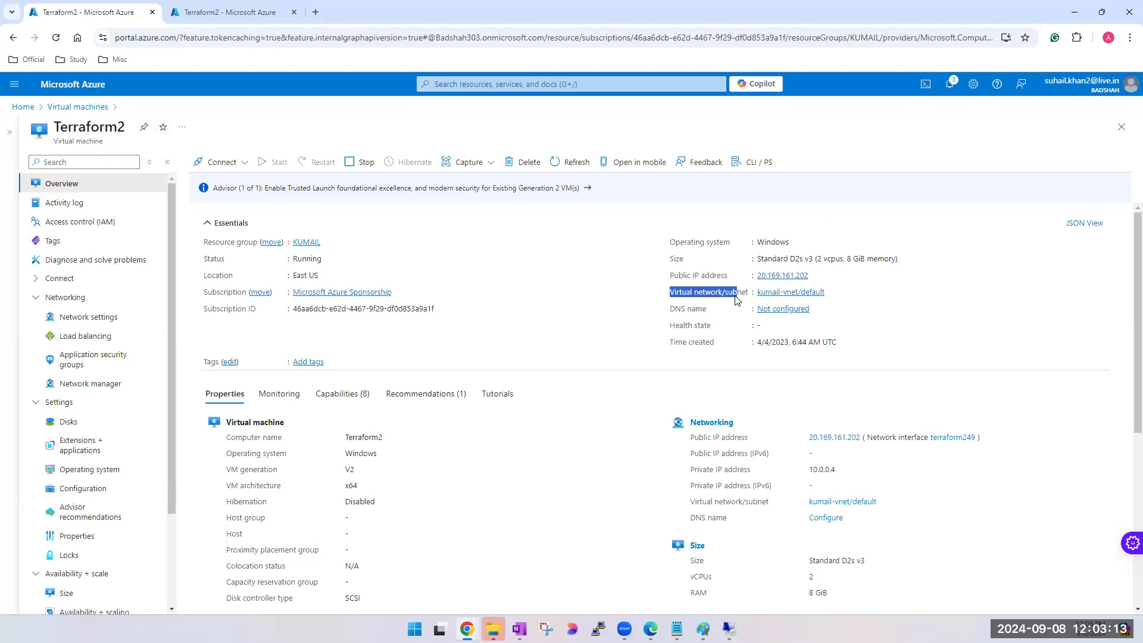
{"action": "left_click", "coordinate": [804, 295]}
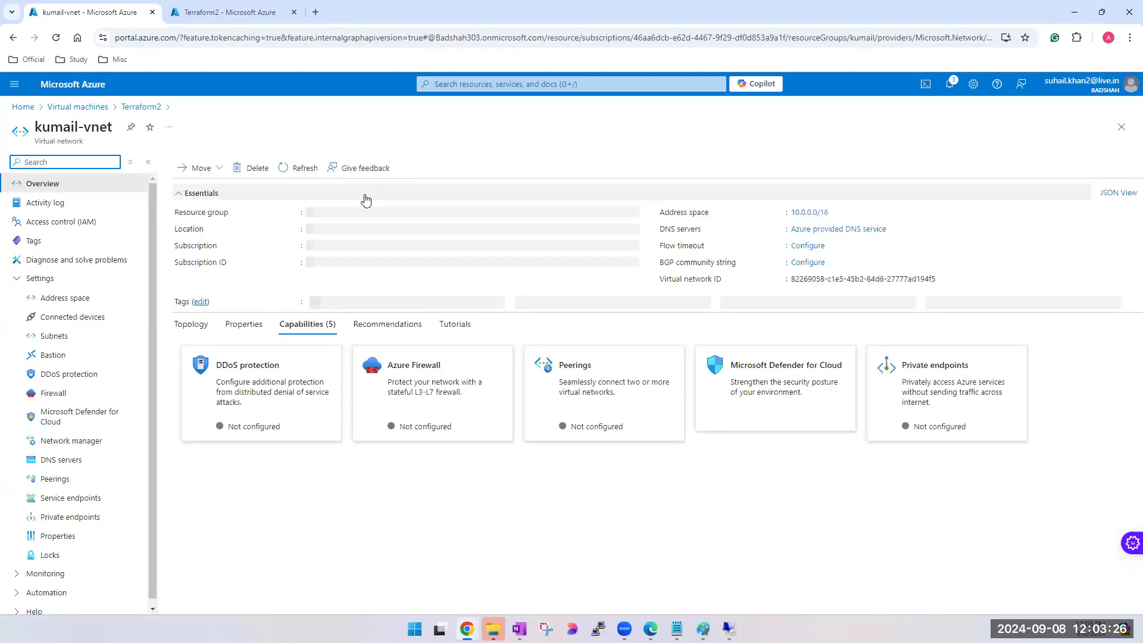
{"action": "left_click", "coordinate": [71, 339]}
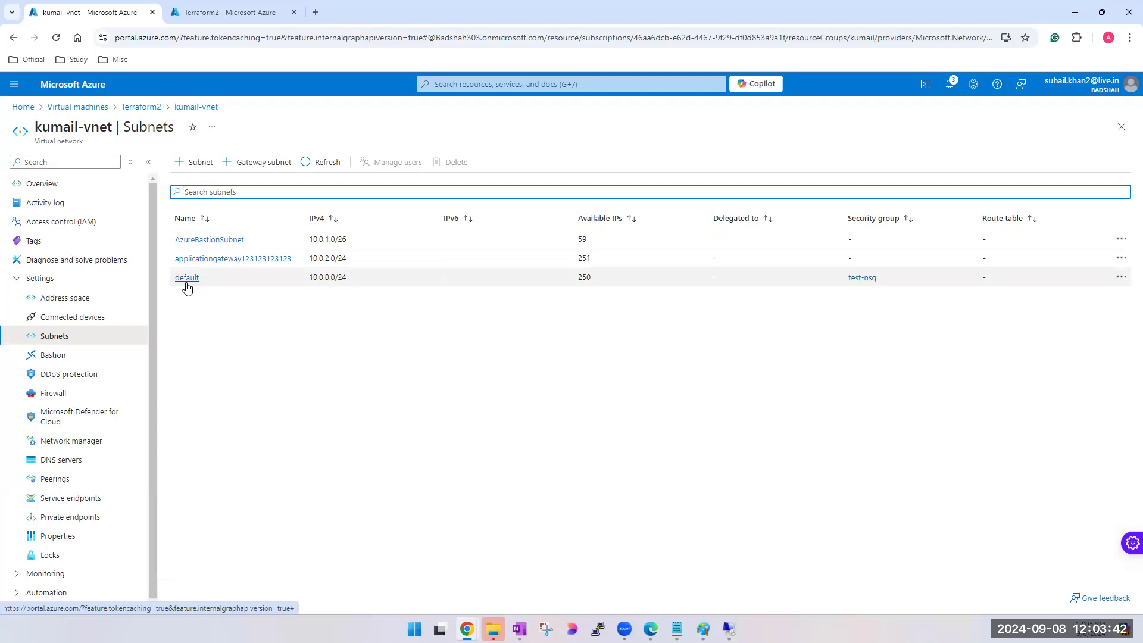
{"action": "left_click", "coordinate": [867, 283]}
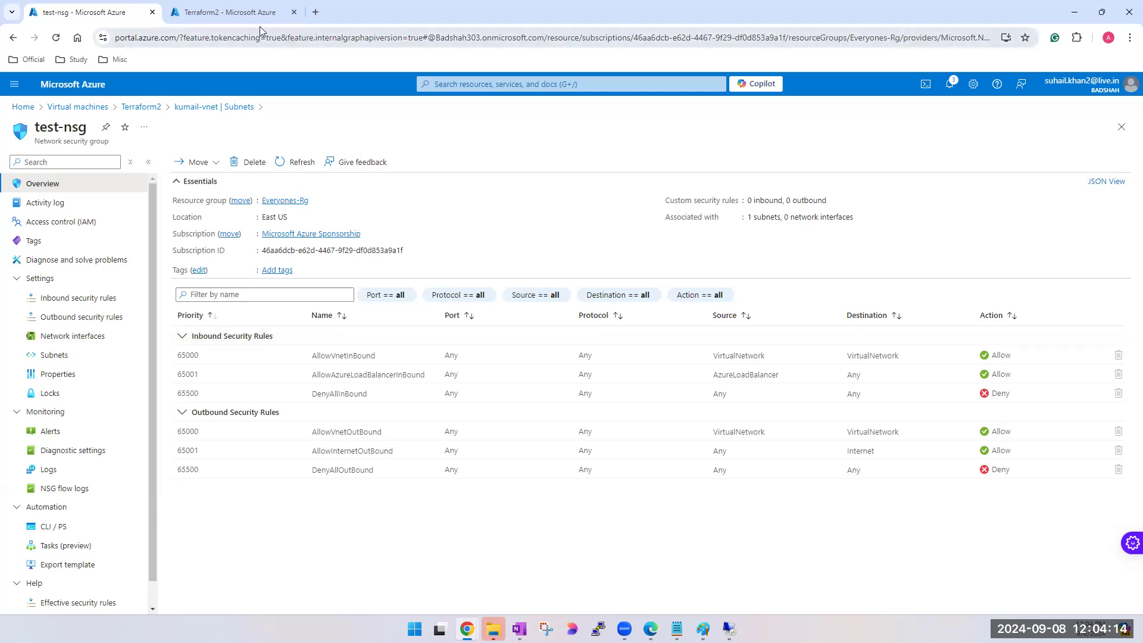
- Switch to the Terraform2 browser tab, return to the virtual machines list, and open Terraform2
{"action": "left_click", "coordinate": [222, 14]}
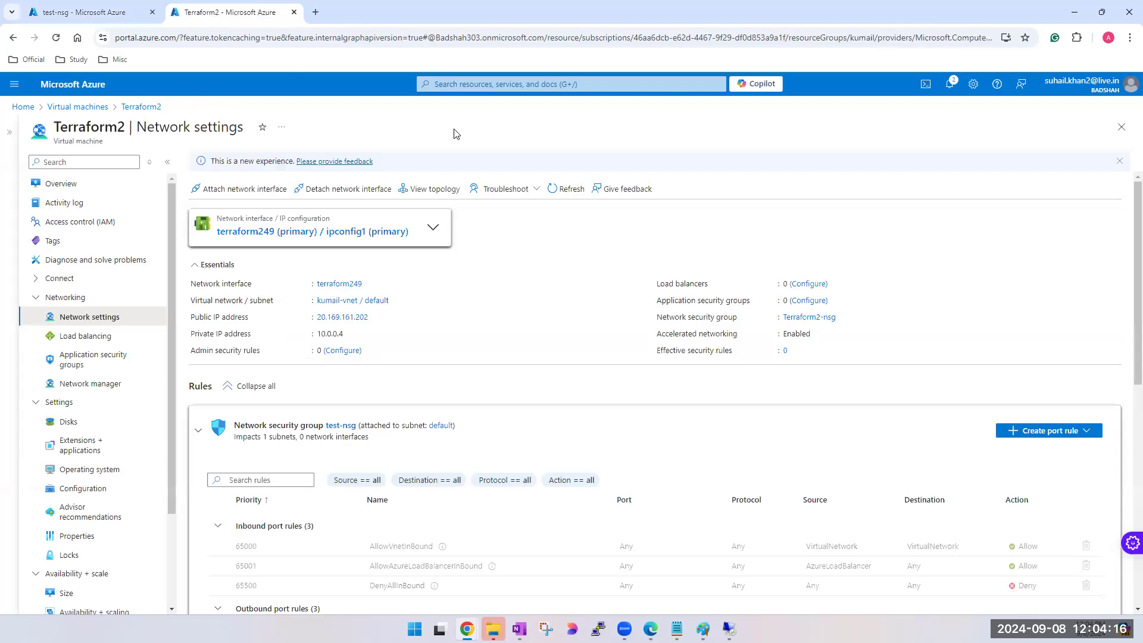
{"action": "left_click", "coordinate": [673, 84]}
{"action": "left_click", "coordinate": [459, 269]}
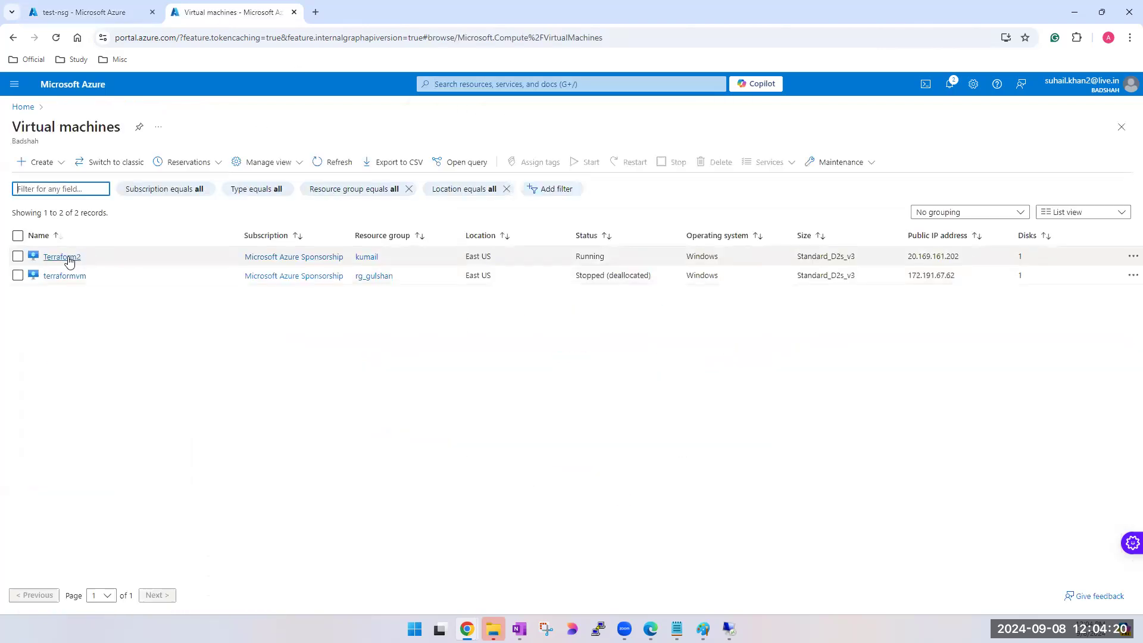
{"action": "left_click", "coordinate": [69, 258]}
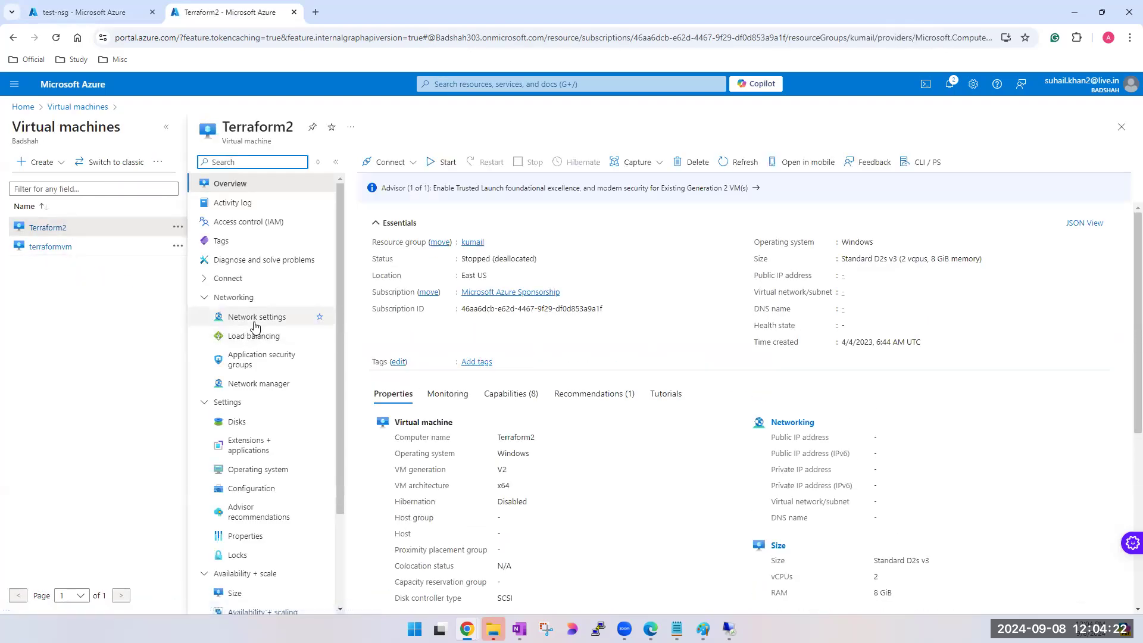
- Open Terraform2's network settings, hide the virtual machines list, and collapse all of the security group rule sections
{"action": "left_click", "coordinate": [255, 319]}
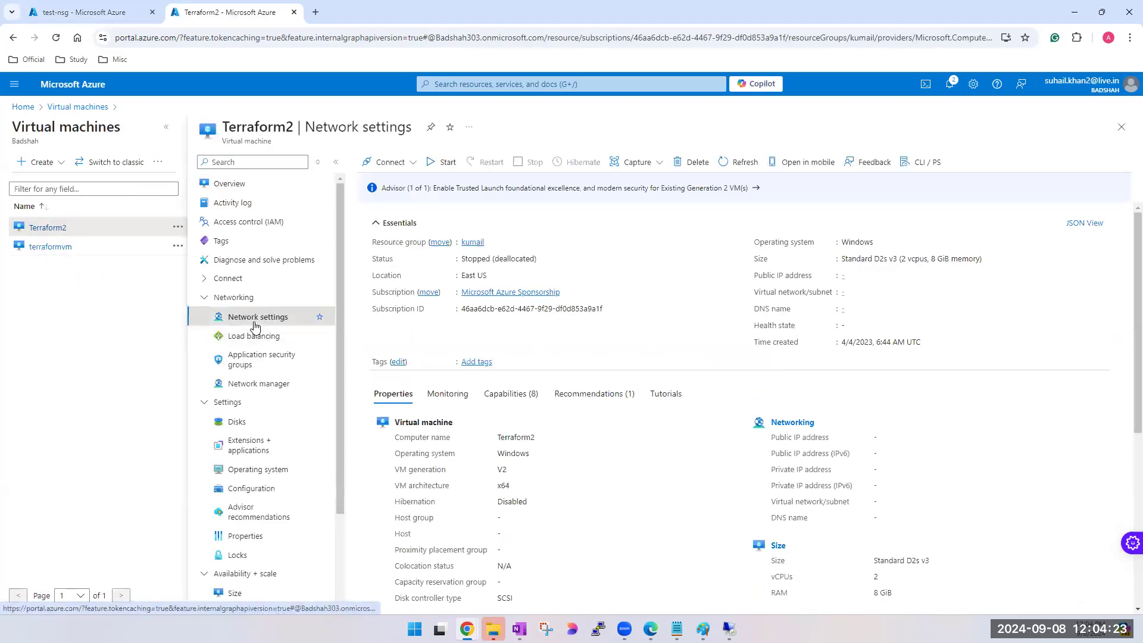
{"action": "left_click", "coordinate": [166, 127]}
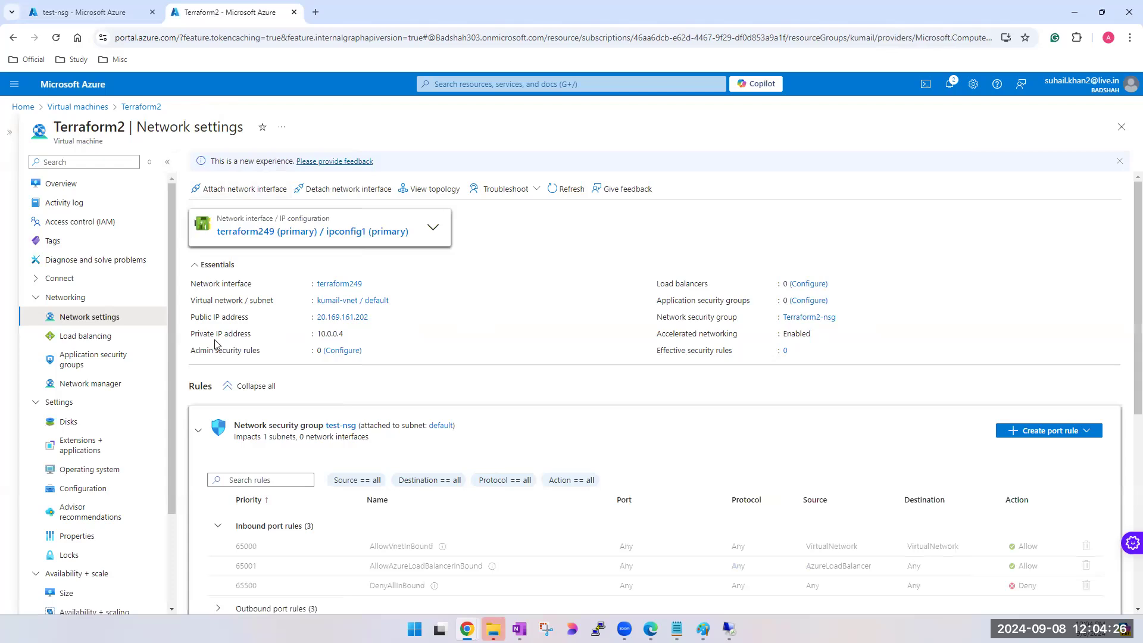
{"action": "scroll", "coordinate": [216, 344], "scroll_direction": "down", "scroll_amount": 3}
{"action": "scroll", "coordinate": [226, 297], "scroll_direction": "up", "scroll_amount": 1}
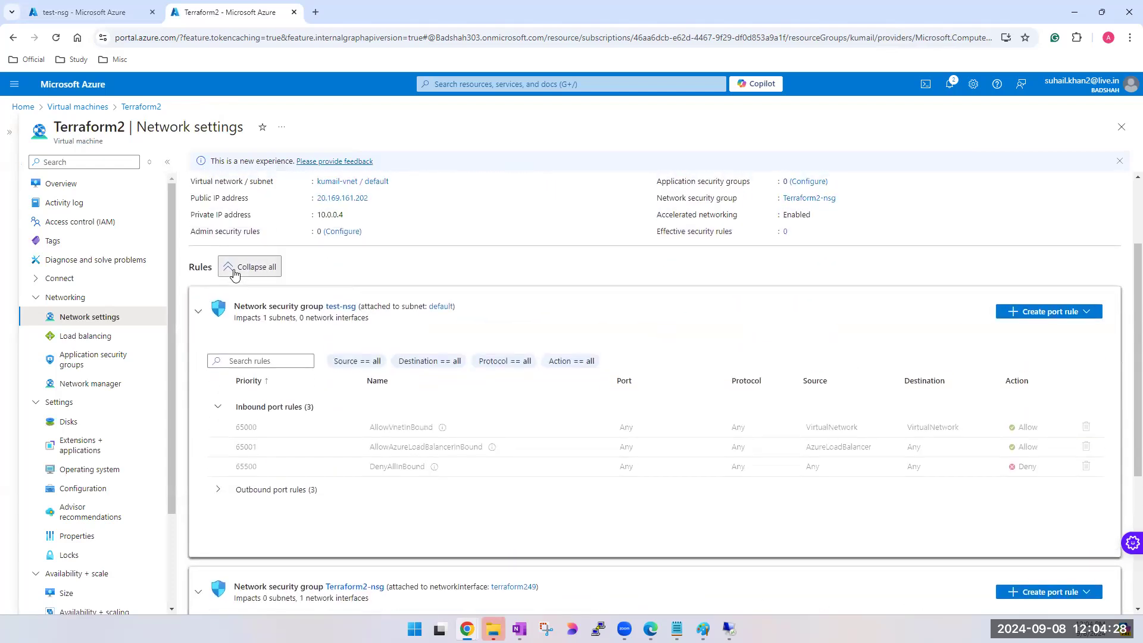
{"action": "left_click", "coordinate": [234, 270]}
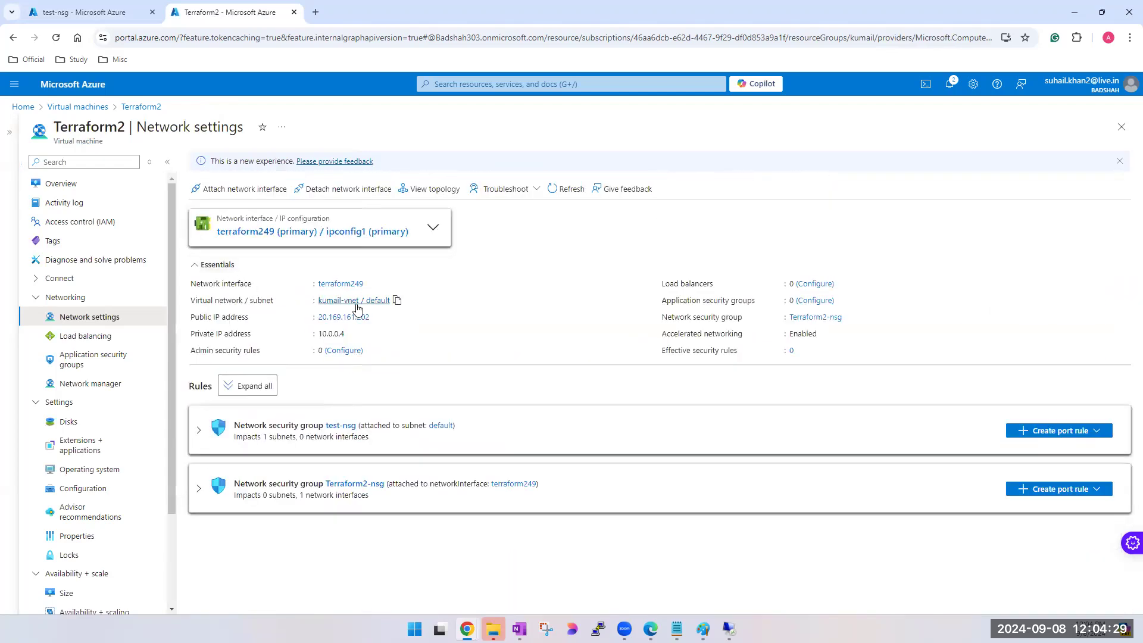
- Expand the Terraform2-nsg rules attached to network interface terraform249, and open that security group's own page
{"action": "left_click", "coordinate": [199, 489]}
{"action": "scroll", "coordinate": [250, 433], "scroll_direction": "down", "scroll_amount": 1}
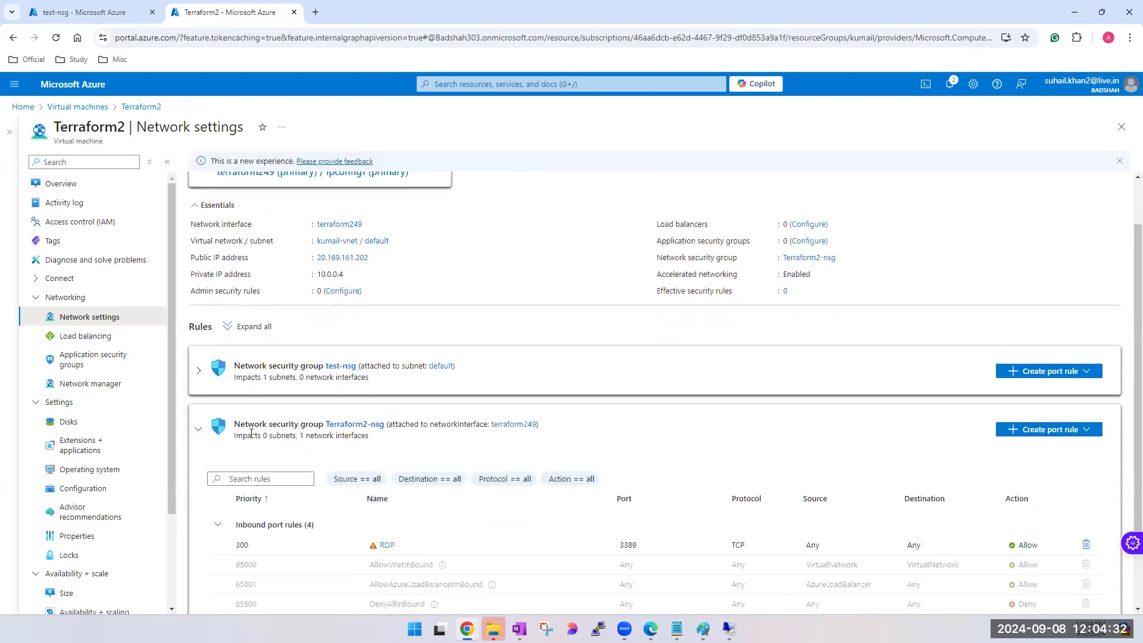
{"action": "left_click_drag", "start_coordinate": [240, 424], "coordinate": [278, 424]}
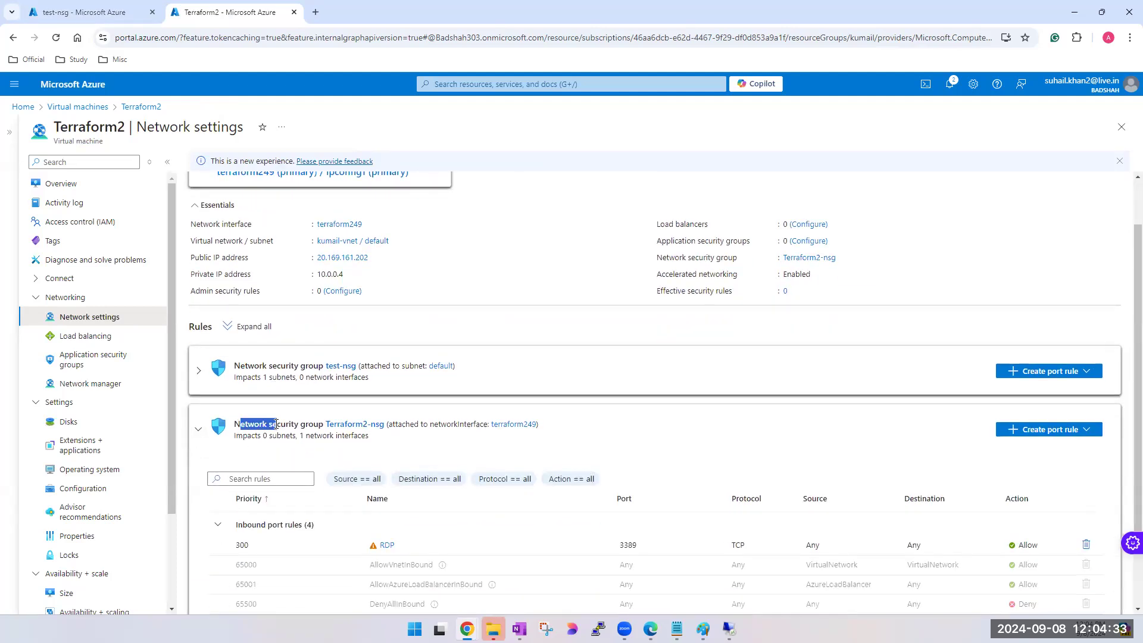
{"action": "right_click", "coordinate": [345, 427]}
{"action": "left_click", "coordinate": [309, 425]}
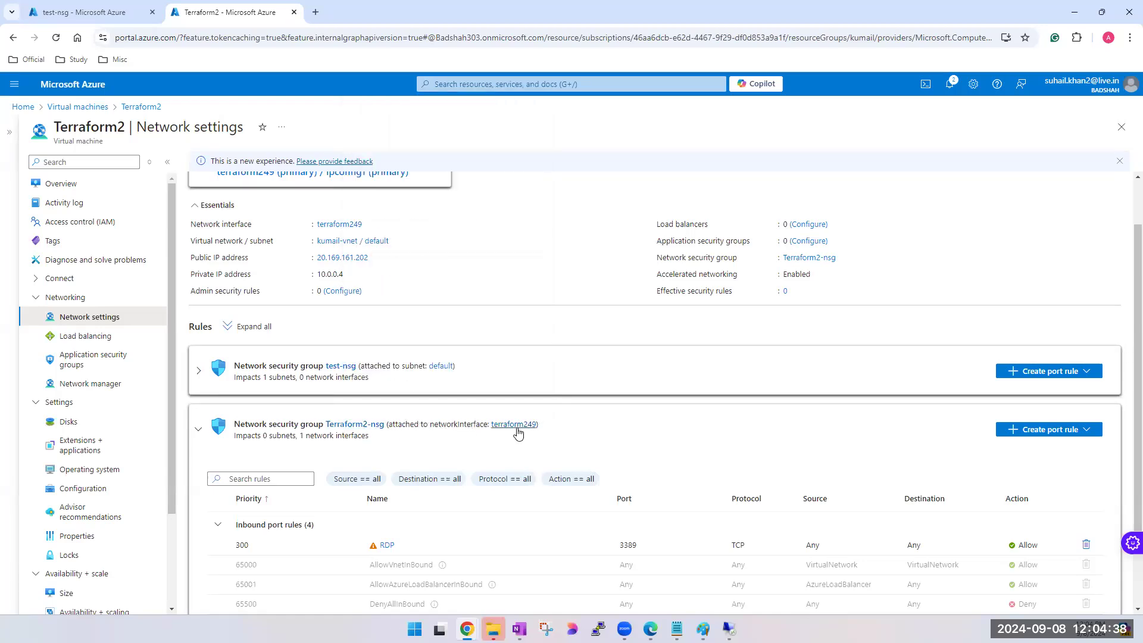
{"action": "left_click", "coordinate": [346, 425]}
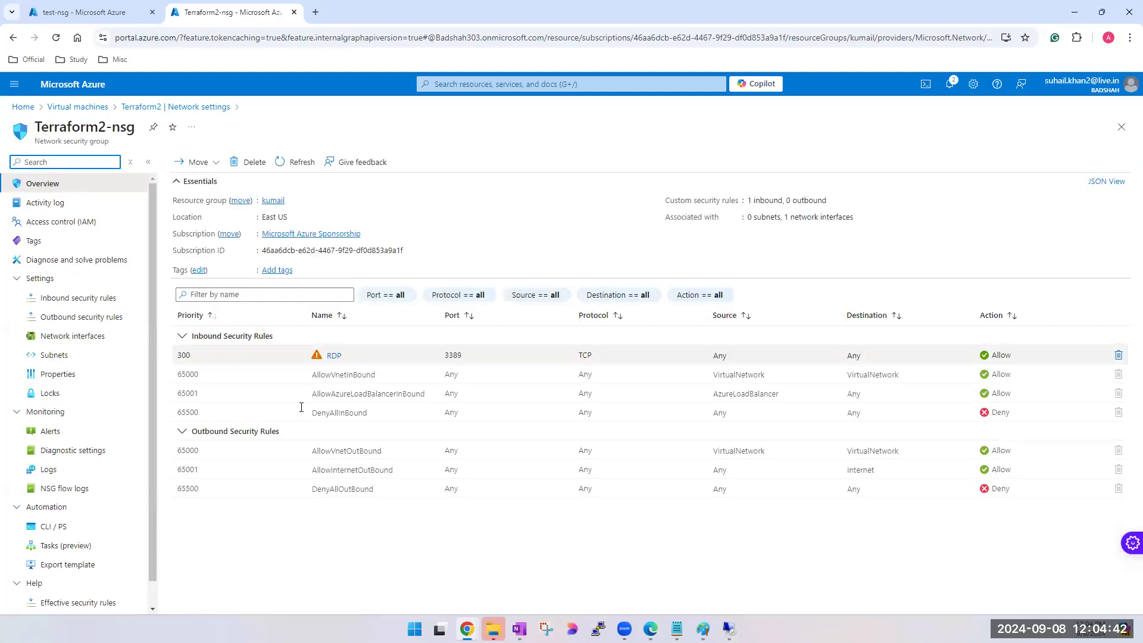
- Compare the inbound and outbound security rules of test-nsg and Terraform2-nsg by alternating between their browser tabs
{"action": "left_click", "coordinate": [103, 14]}
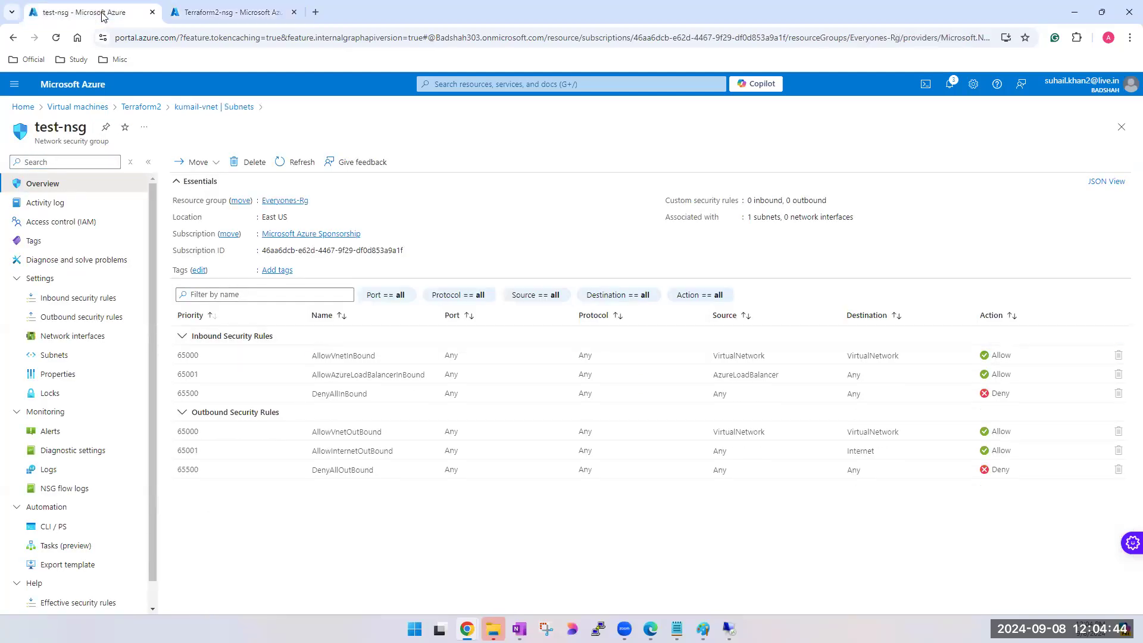
{"action": "left_click", "coordinate": [192, 17]}
{"action": "left_click", "coordinate": [157, 15]}
{"action": "left_click", "coordinate": [209, 14]}
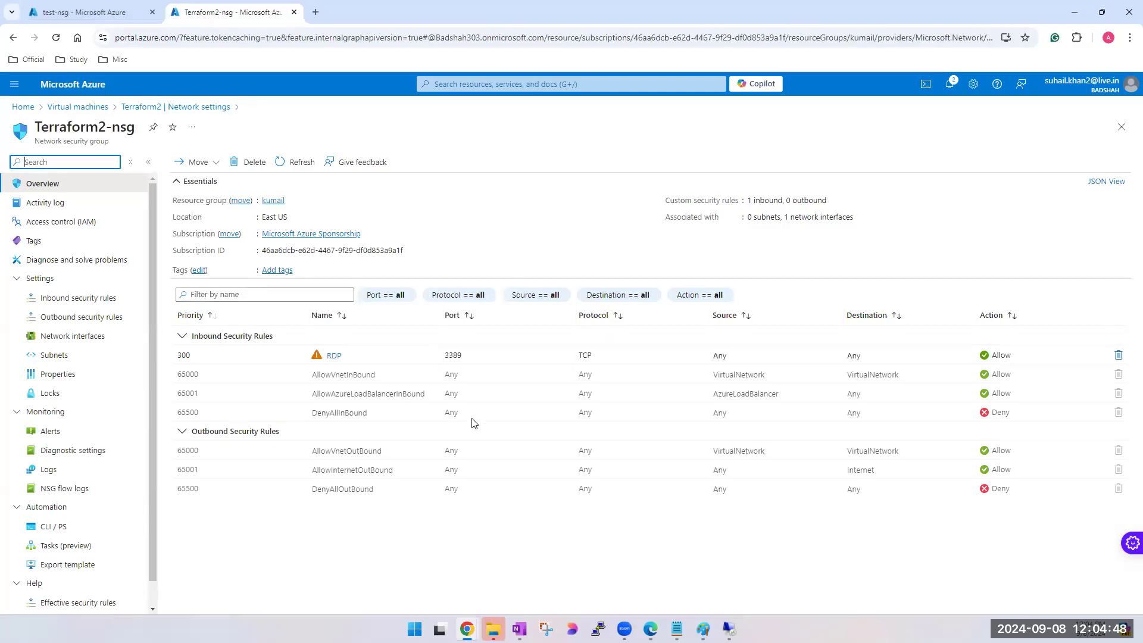
{"action": "left_click", "coordinate": [73, 18]}
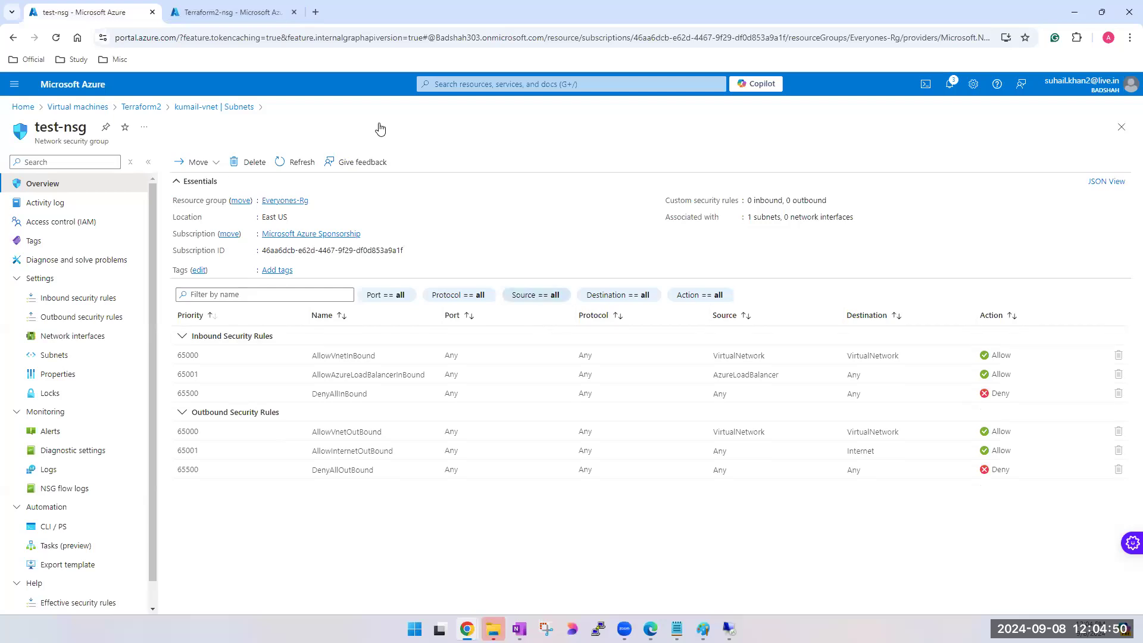
{"action": "left_click", "coordinate": [223, 21]}
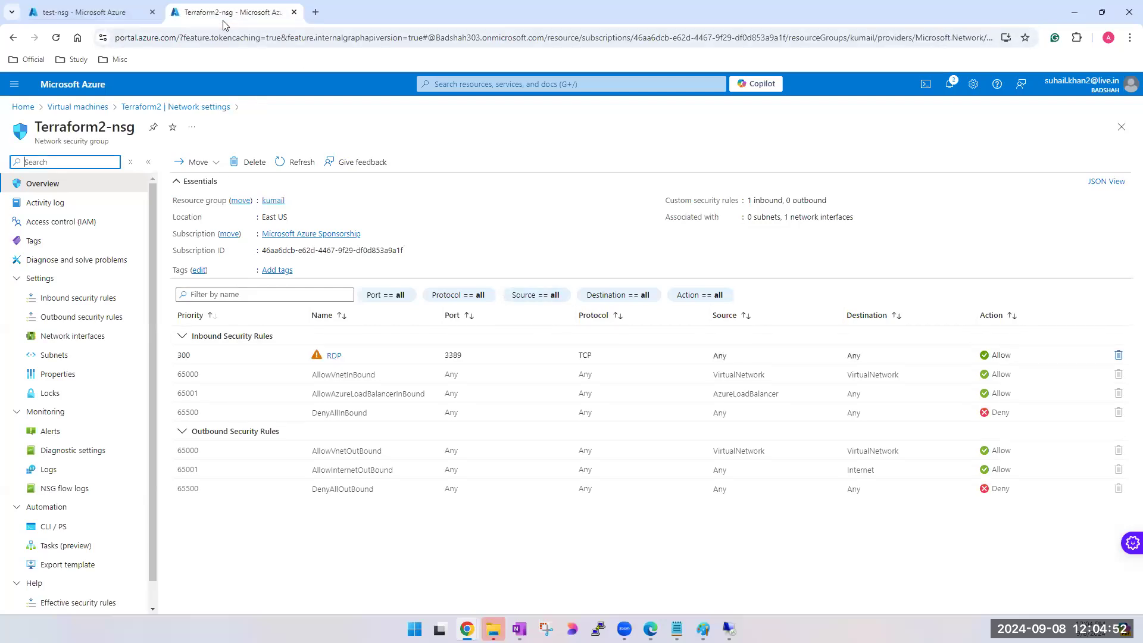
{"action": "left_click", "coordinate": [85, 15]}
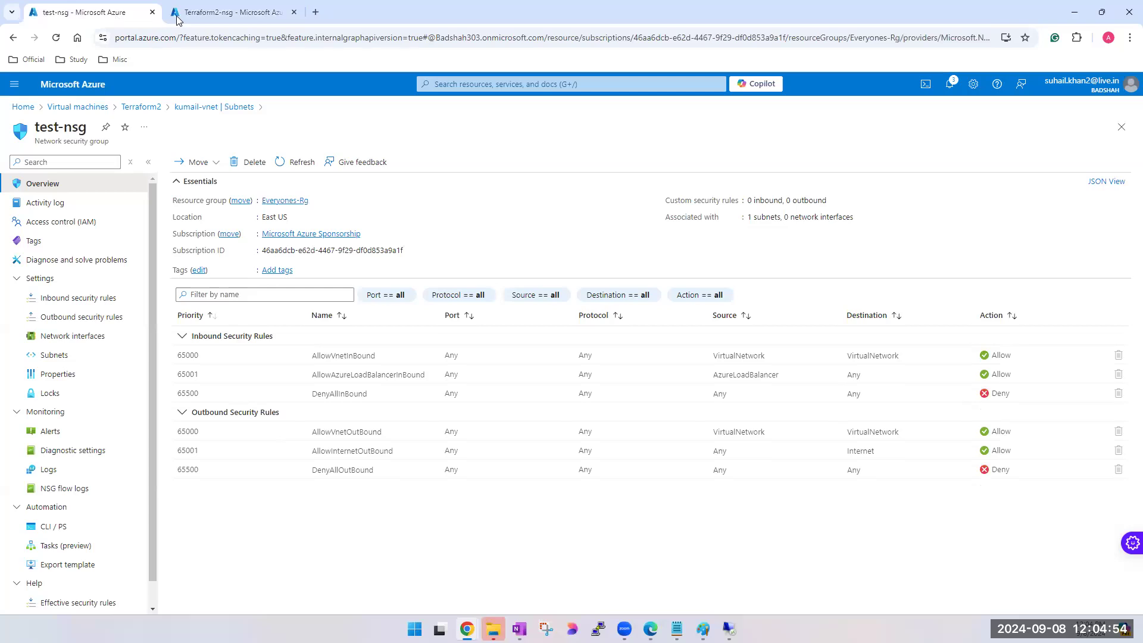
{"action": "left_click", "coordinate": [209, 18]}
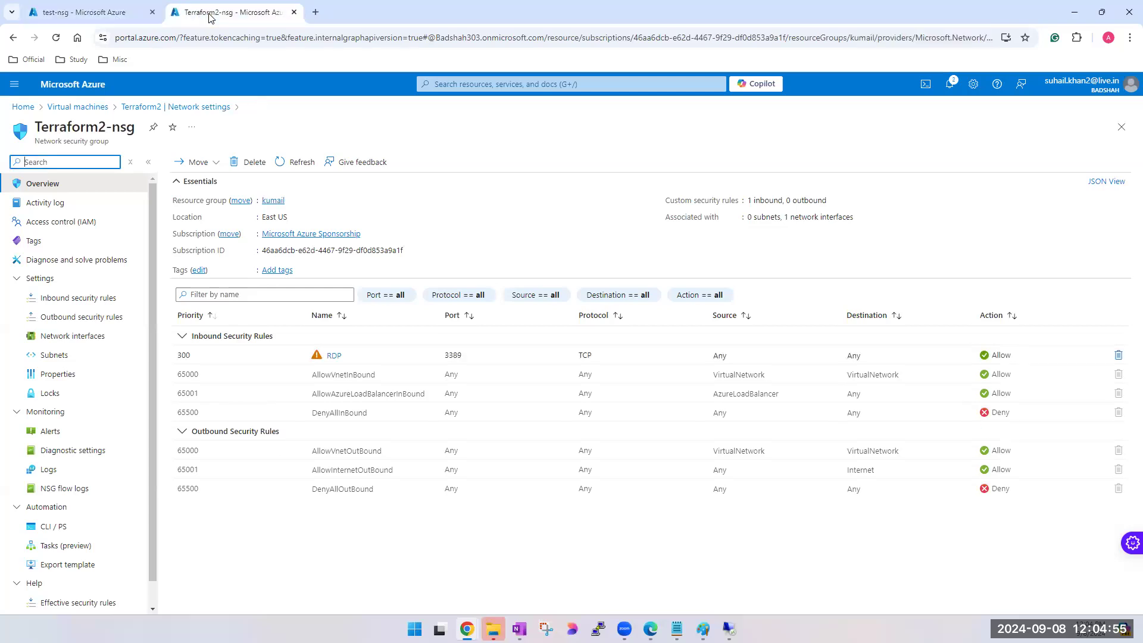
{"action": "left_click", "coordinate": [104, 17]}
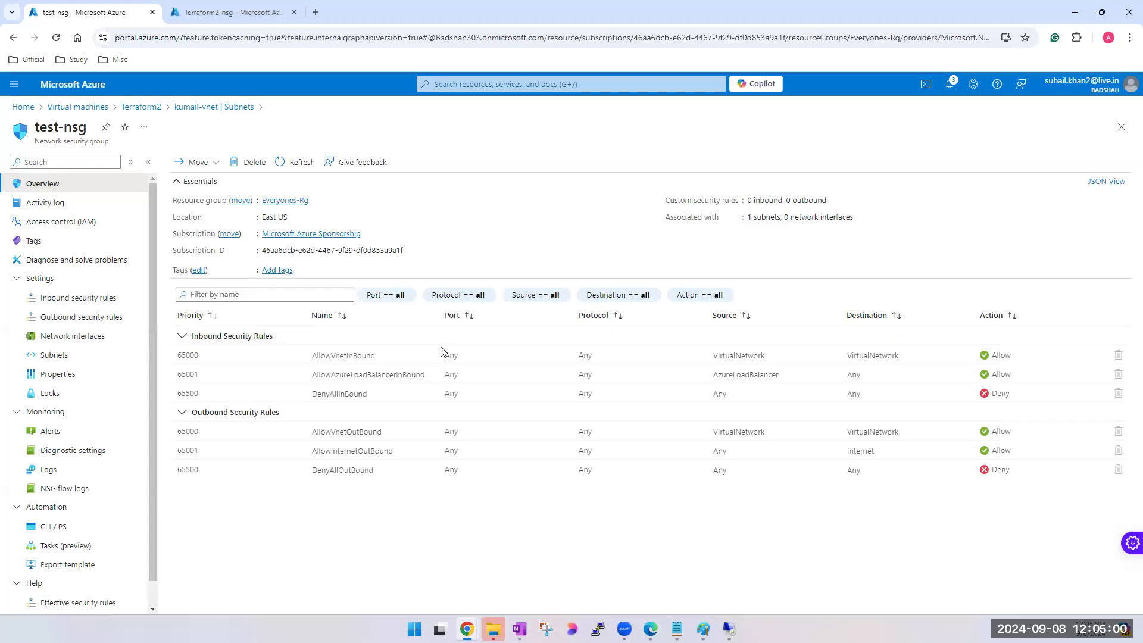
{"action": "left_click", "coordinate": [216, 11]}
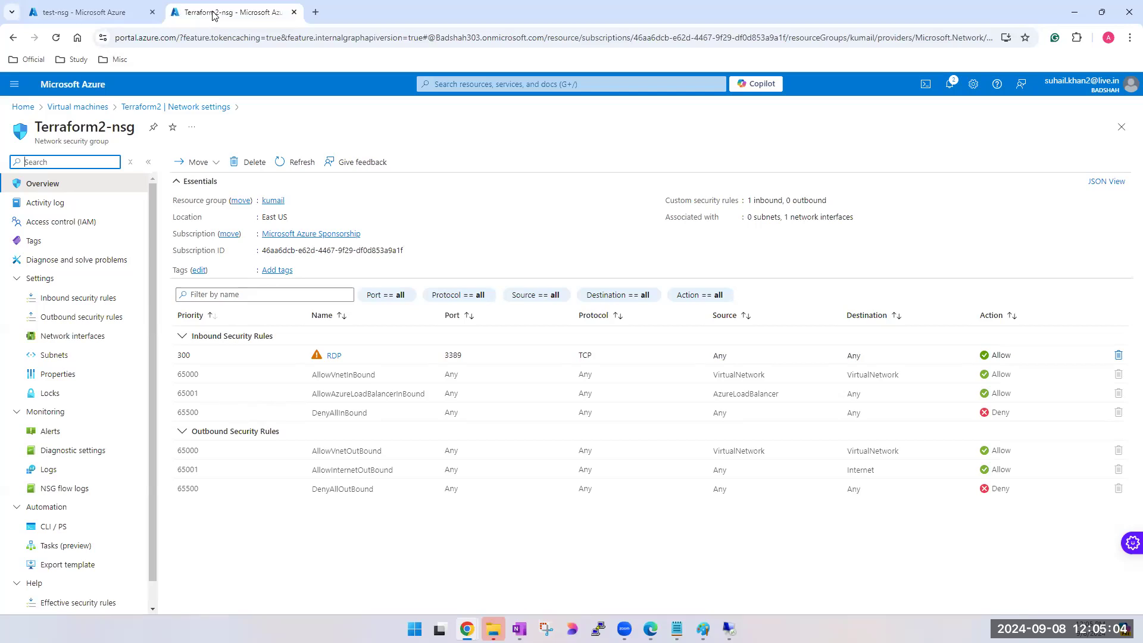
- Detach Terraform2-nsg into its own browser window, tile it beside test-nsg, and collapse the navigation menus of both pages
{"action": "left_click_drag", "start_coordinate": [213, 12], "coordinate": [483, 90]}
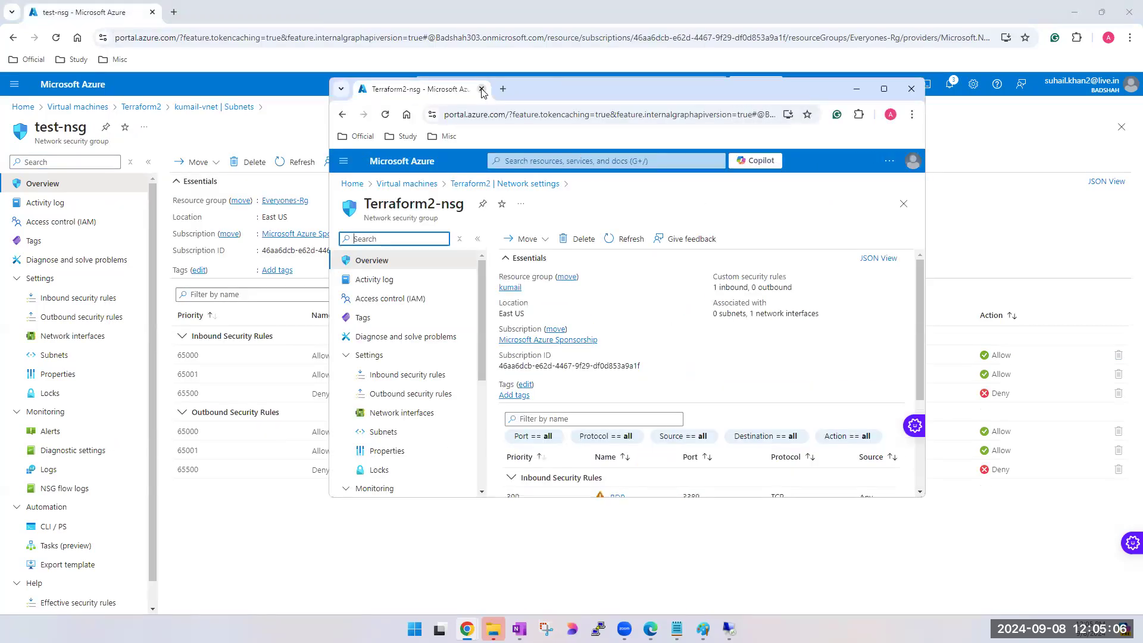
{"action": "key", "text": "super+Right"}
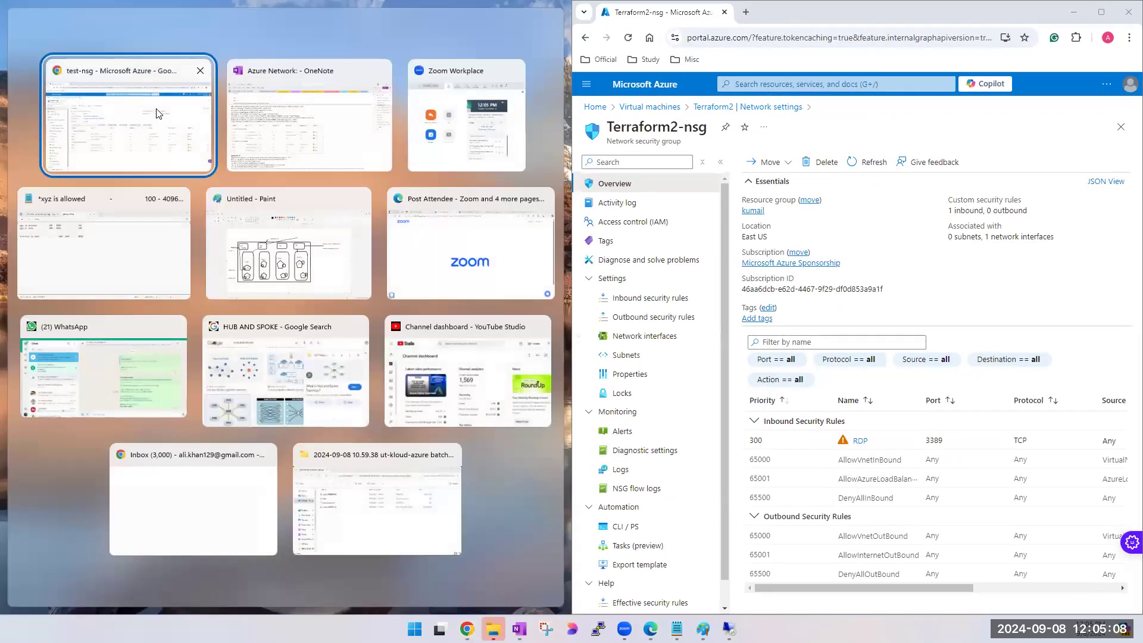
{"action": "left_click", "coordinate": [158, 113]}
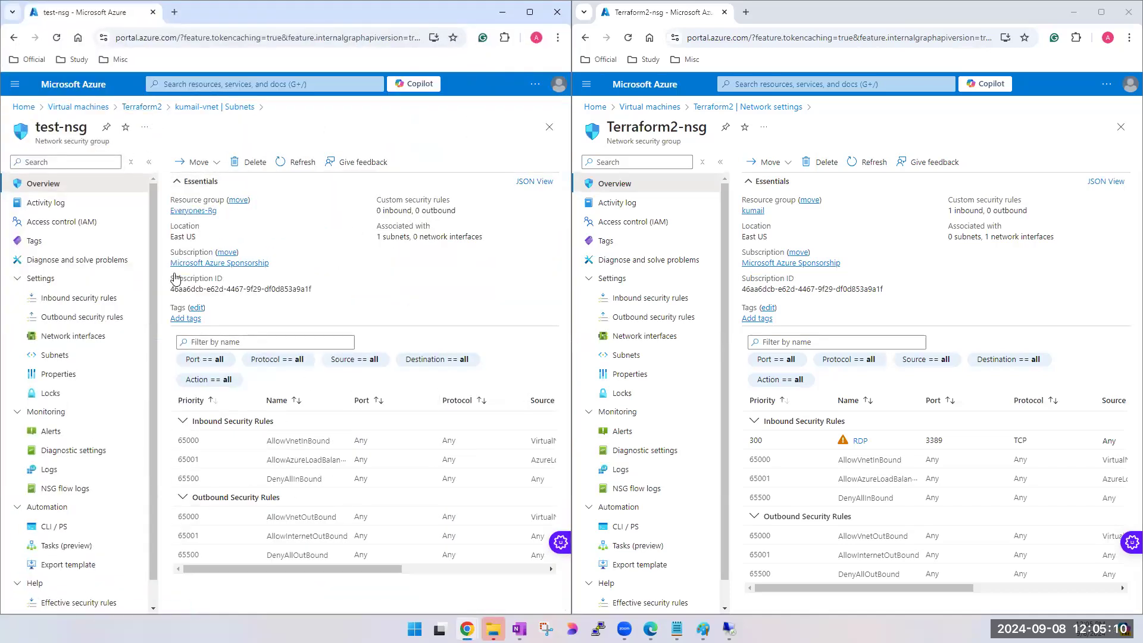
{"action": "left_click", "coordinate": [149, 162]}
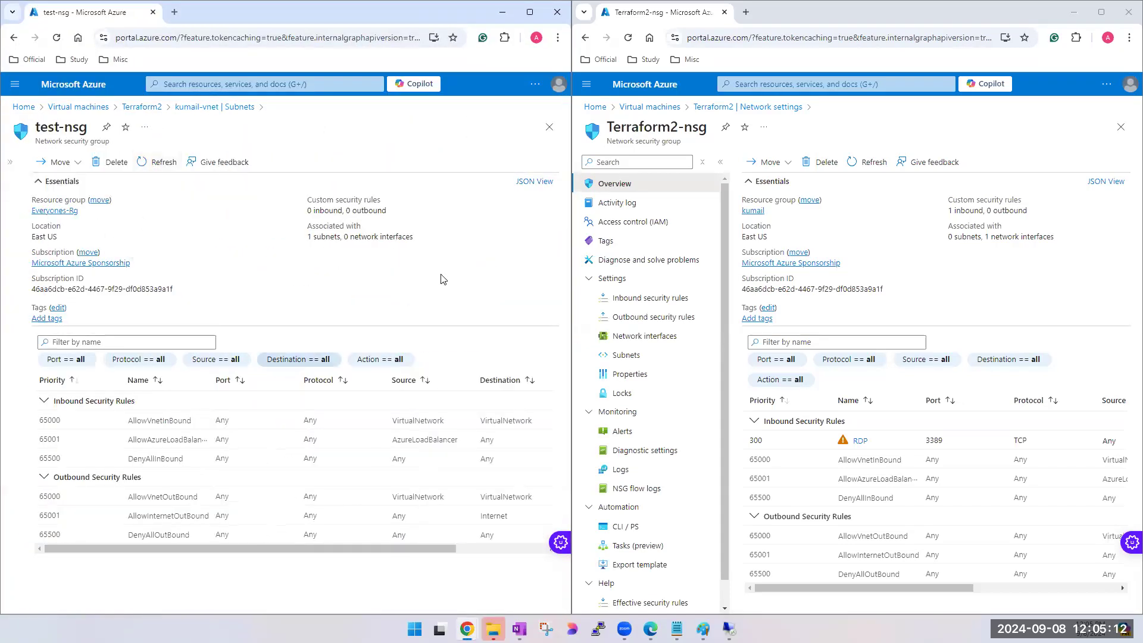
{"action": "left_click", "coordinate": [720, 162]}
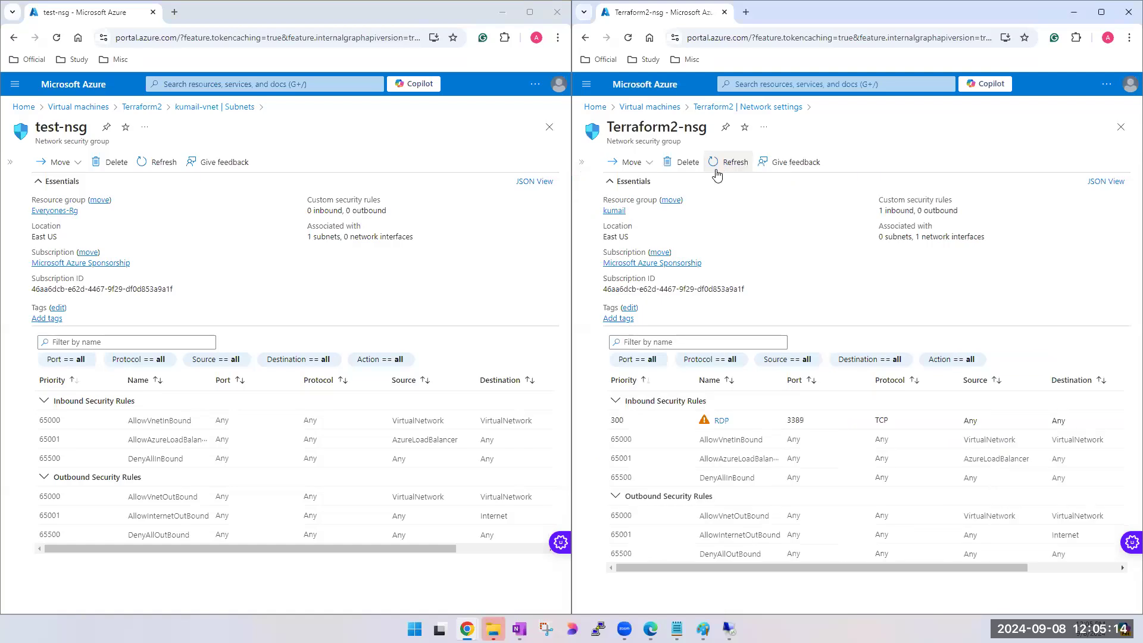
- Compare which subnets and network interfaces test-nsg and Terraform2-nsg are associated with, highlighting their names and association details
{"action": "triple_click", "coordinate": [634, 143]}
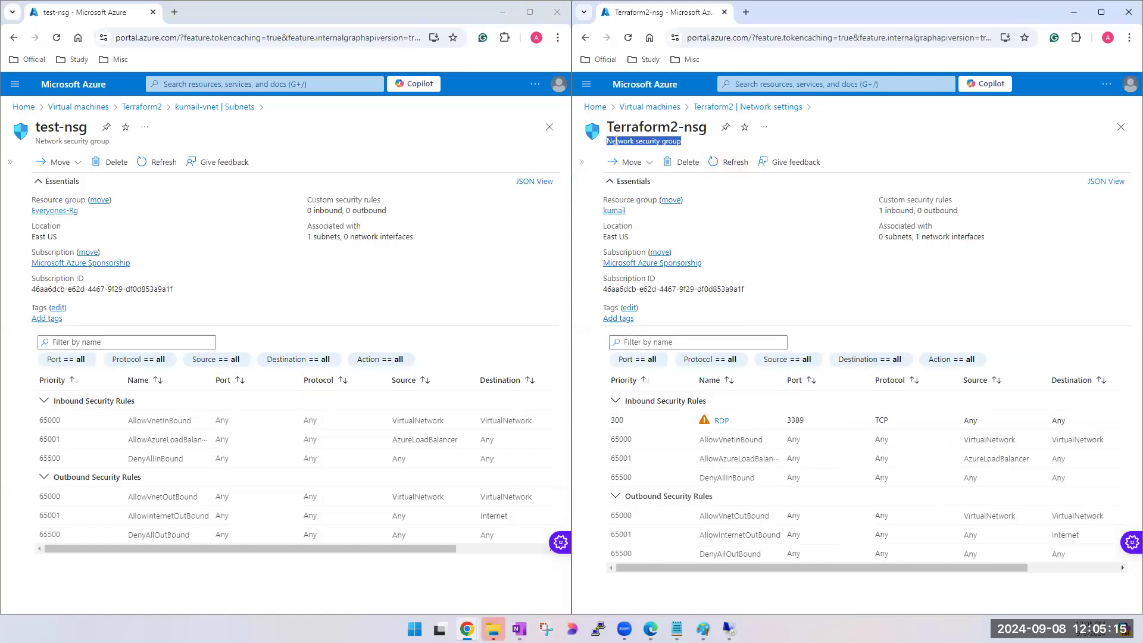
{"action": "triple_click", "coordinate": [653, 126]}
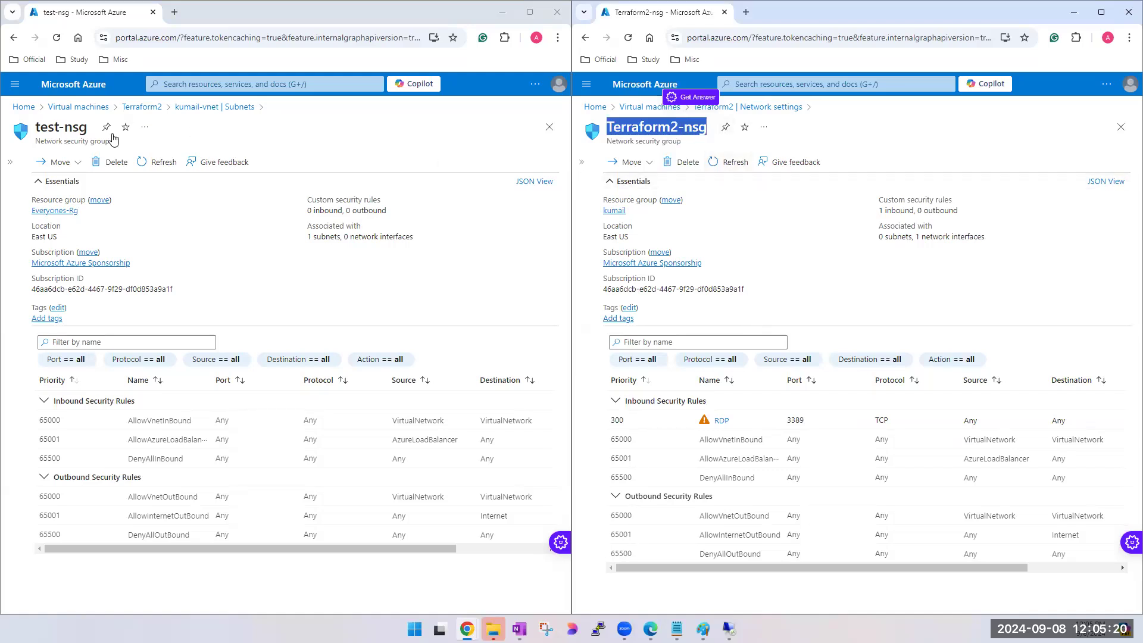
{"action": "triple_click", "coordinate": [62, 127]}
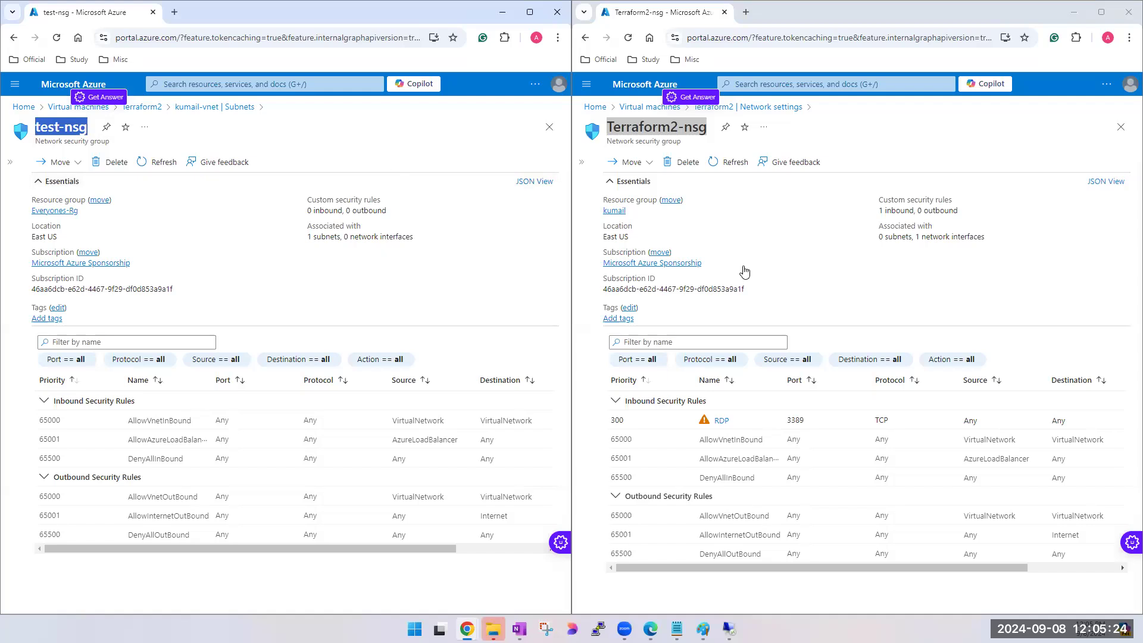
{"action": "left_click", "coordinate": [914, 254]}
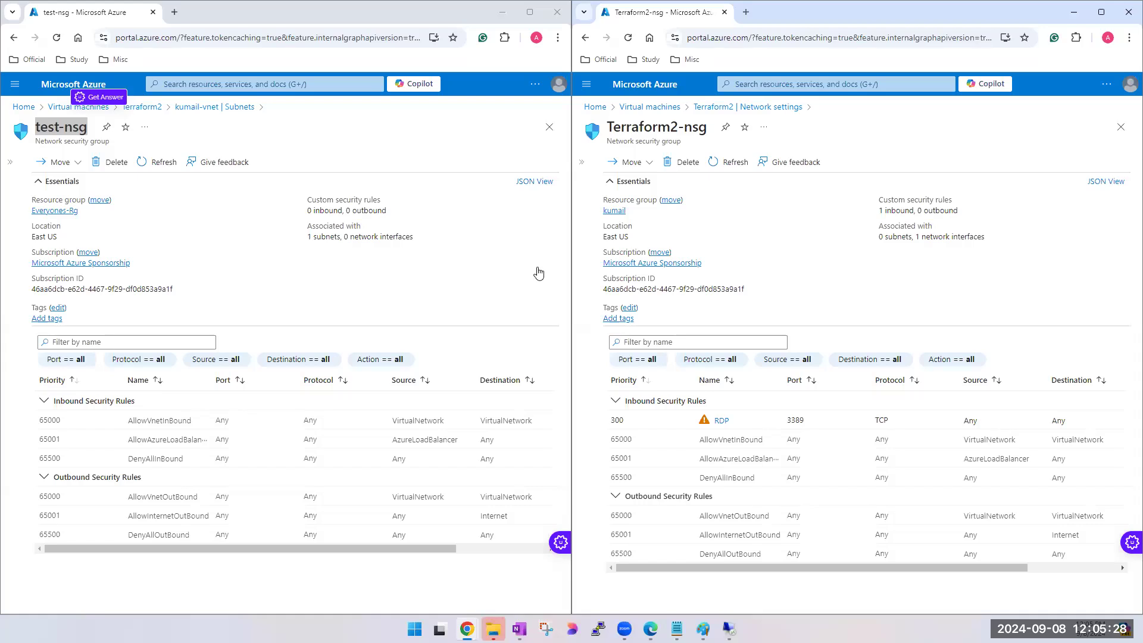
{"action": "left_click", "coordinate": [229, 276]}
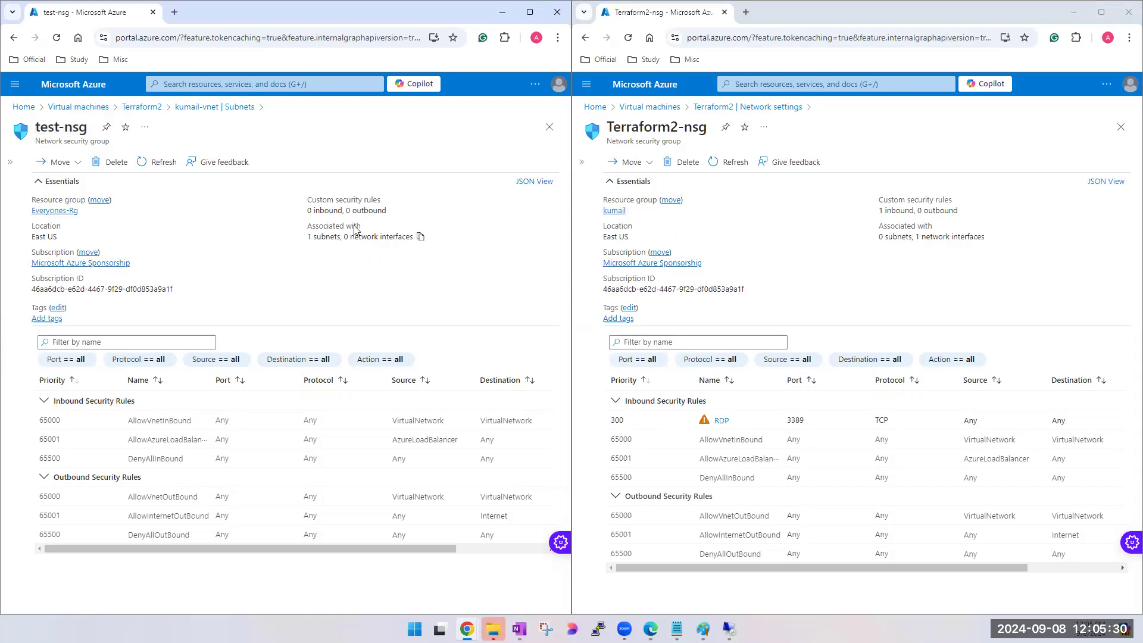
{"action": "left_click_drag", "start_coordinate": [312, 241], "coordinate": [407, 237]}
{"action": "left_click", "coordinate": [348, 236]}
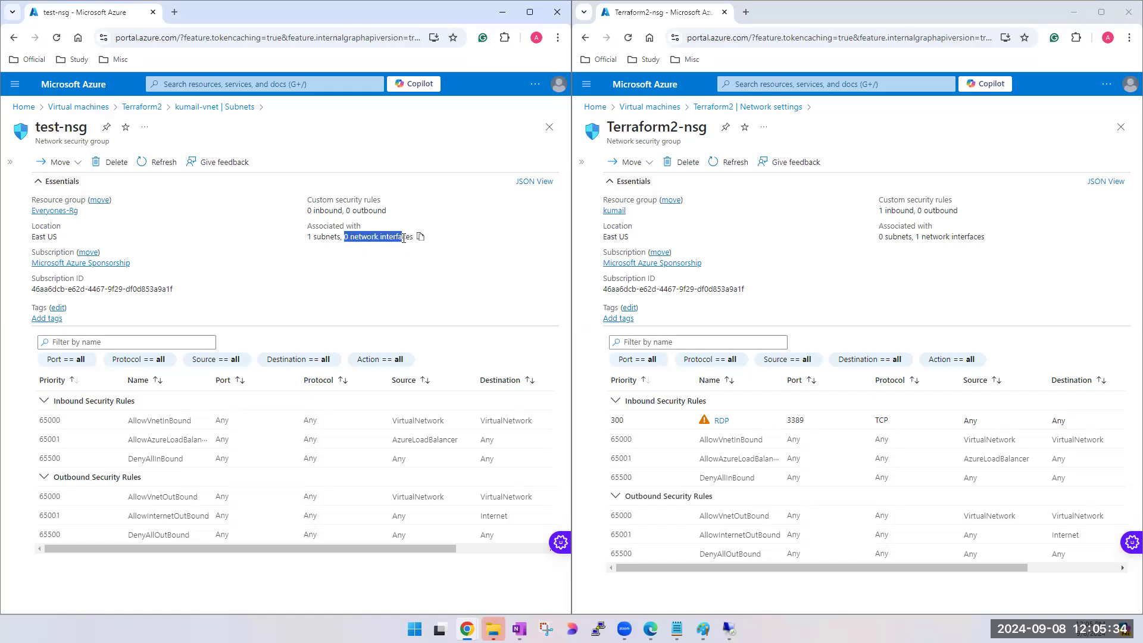
{"action": "left_click", "coordinate": [313, 250]}
{"action": "left_click_drag", "start_coordinate": [308, 236], "coordinate": [321, 237]}
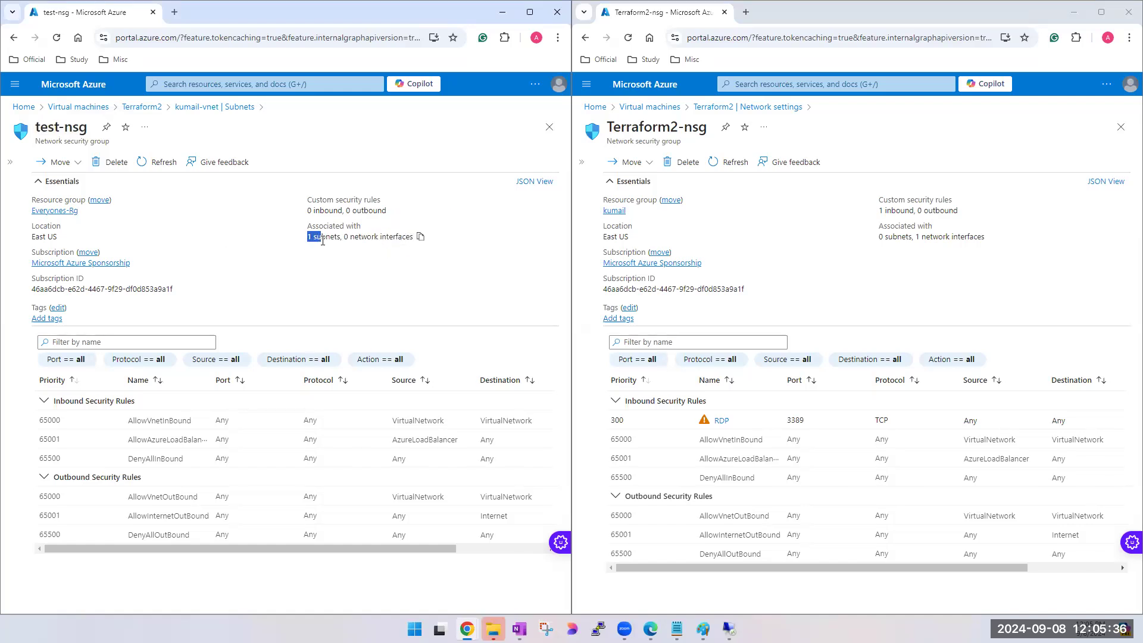
{"action": "left_click", "coordinate": [918, 238]}
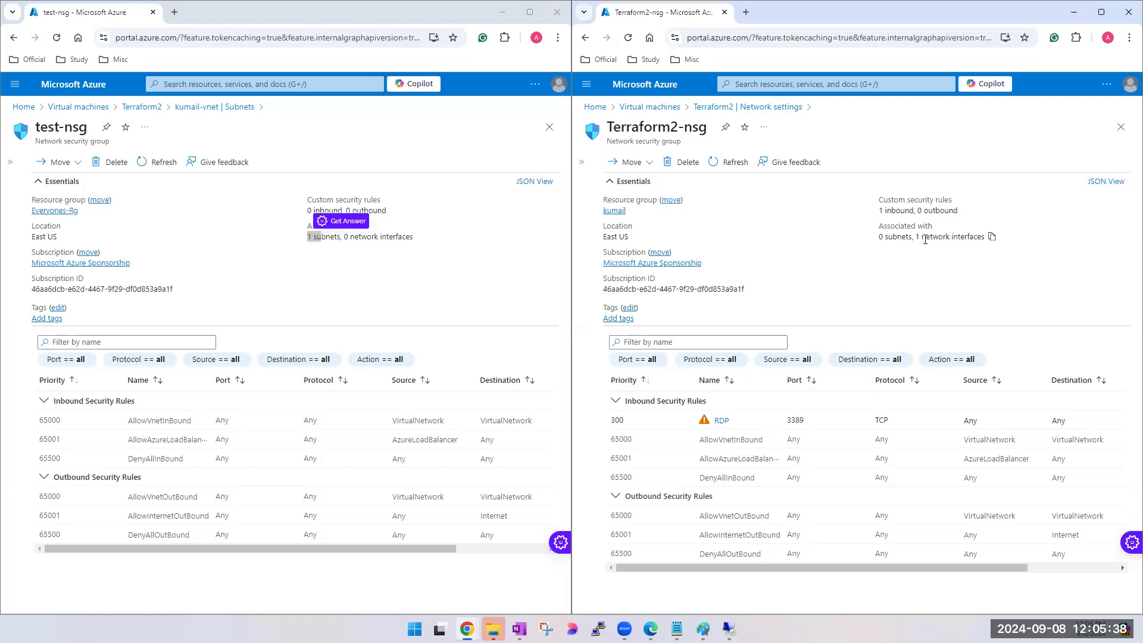
{"action": "left_click_drag", "start_coordinate": [917, 237], "coordinate": [985, 238]}
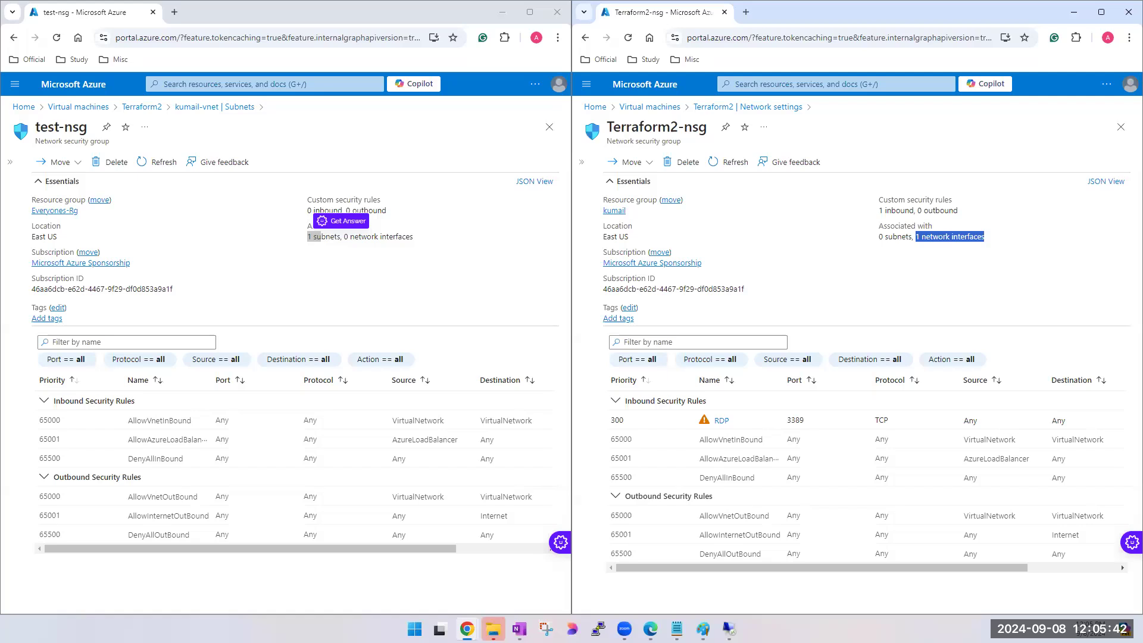
- Switch to Remote Desktop Connection and start a connection to Terraform2 at 20.169.161.202
{"action": "key", "text": "alt+Tab"}
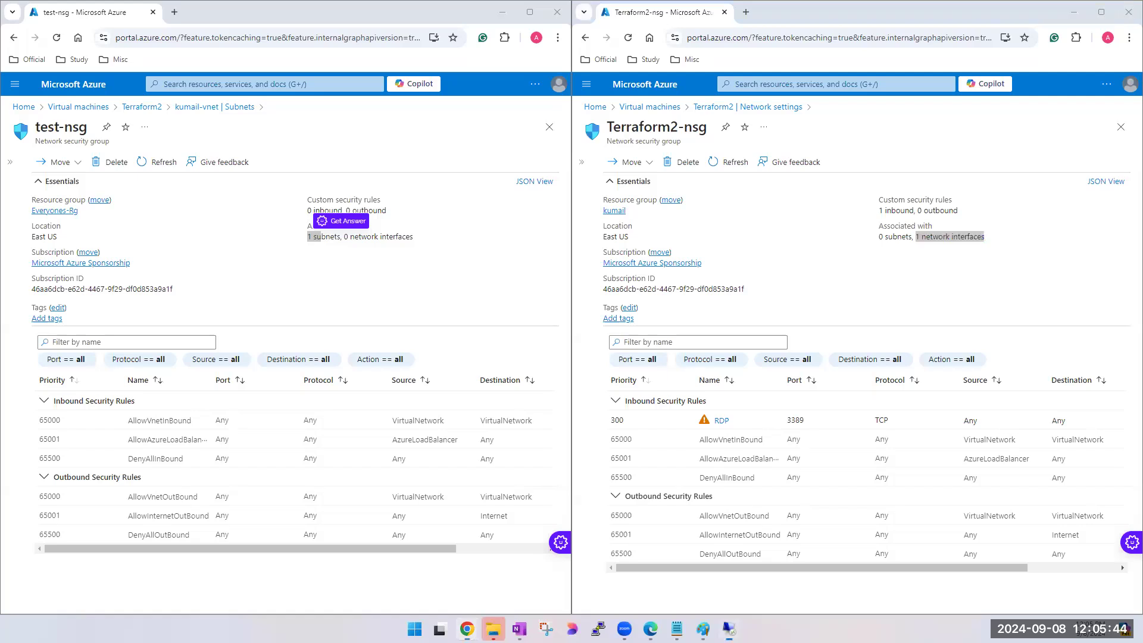
{"action": "left_click", "coordinate": [447, 254]}
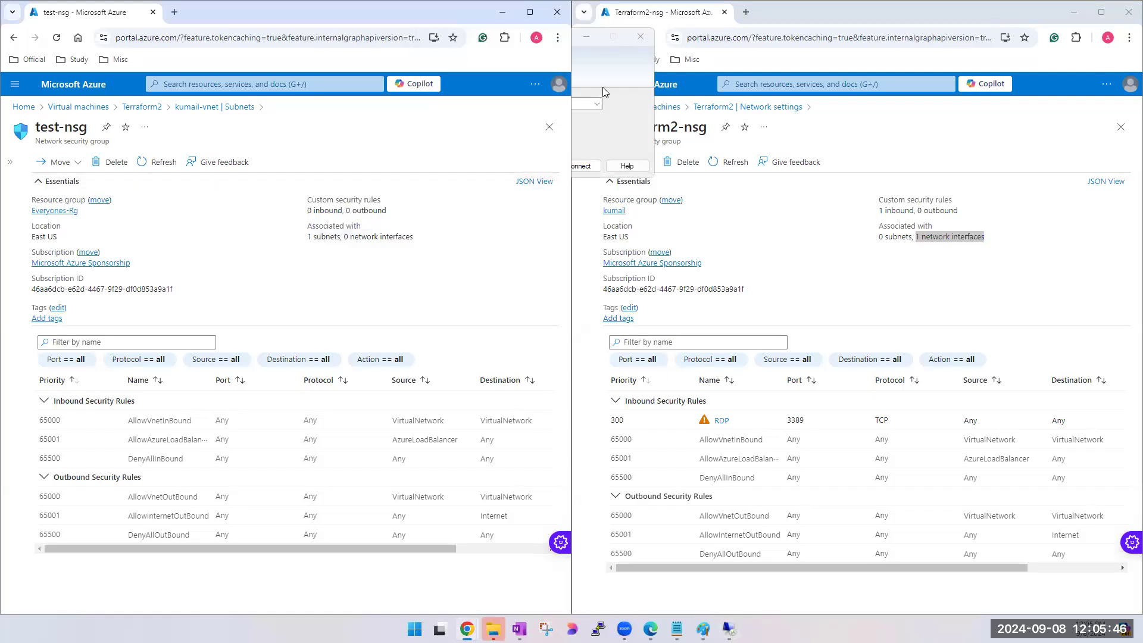
{"action": "left_click", "coordinate": [593, 59]}
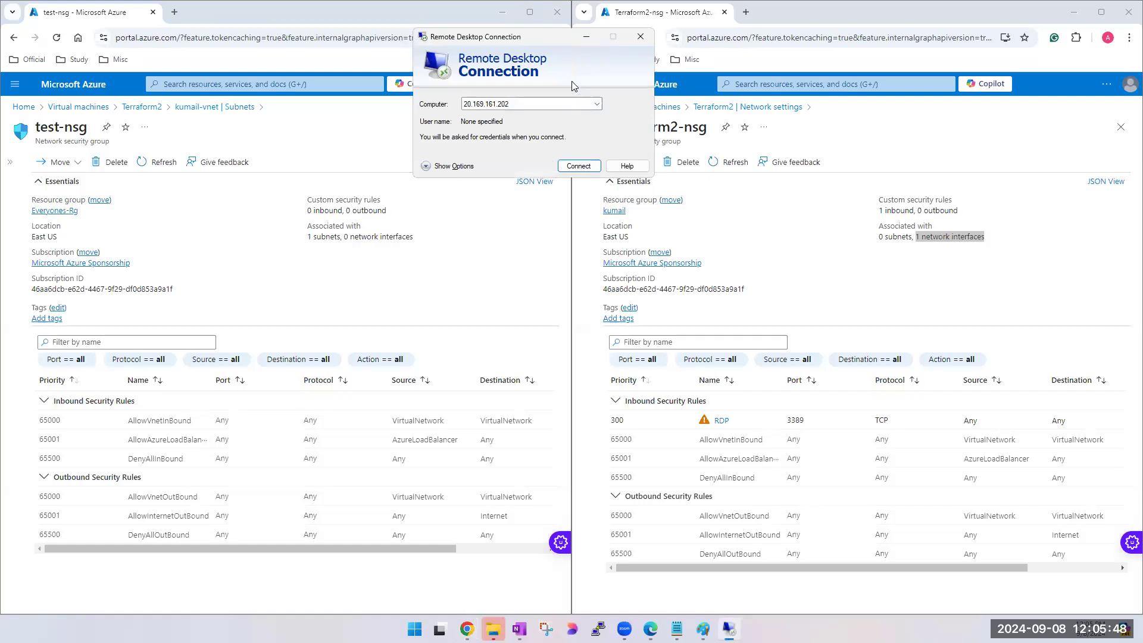
{"action": "left_click", "coordinate": [578, 167]}
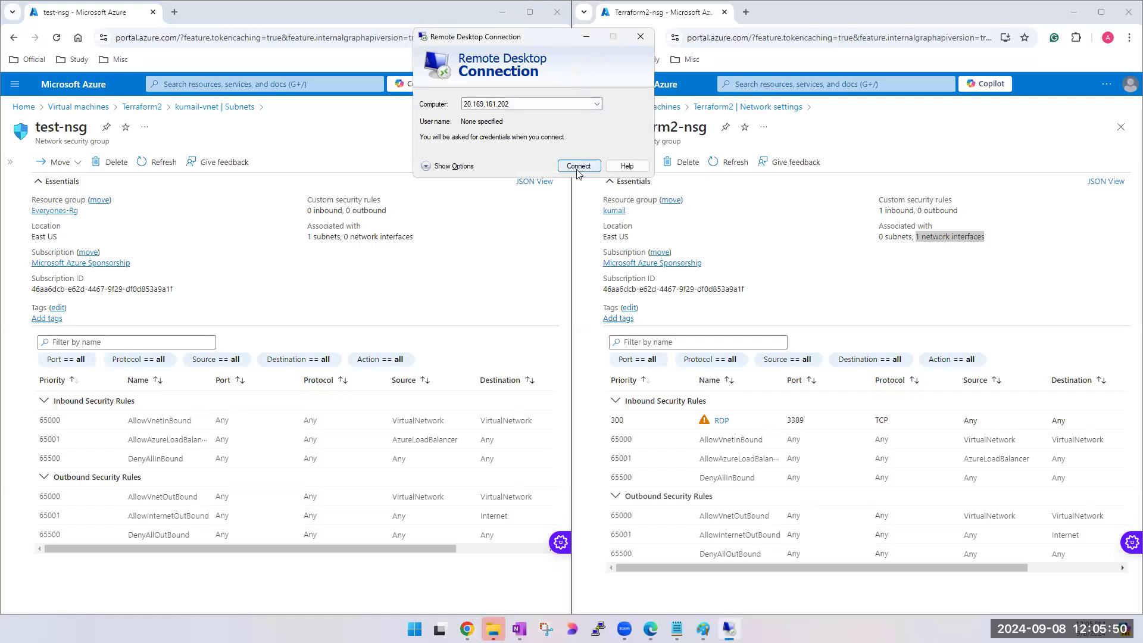
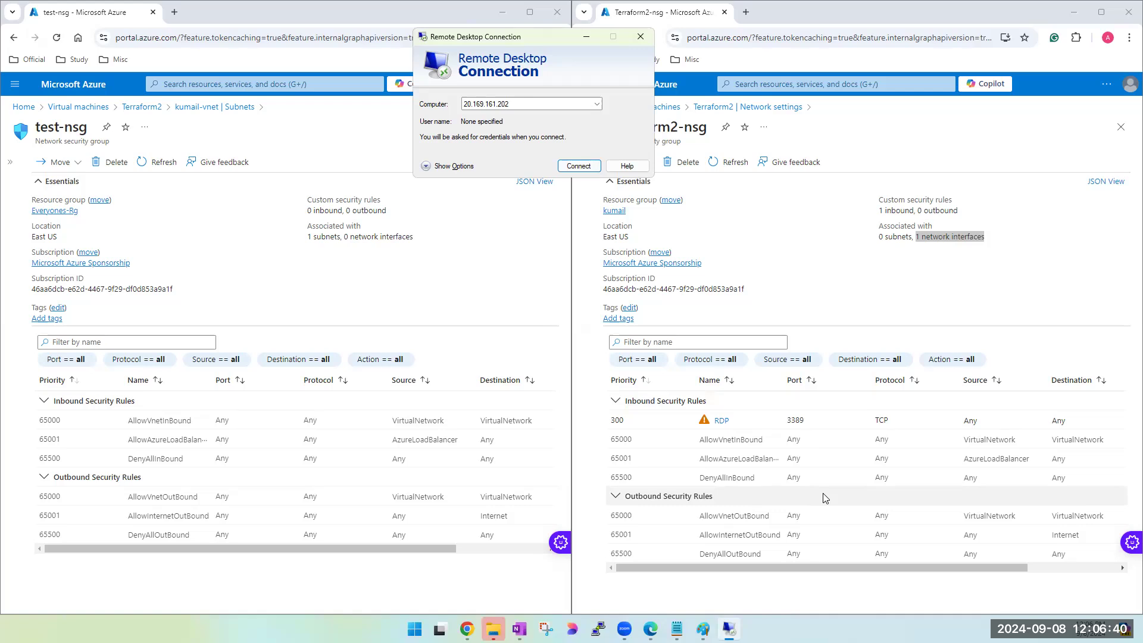
- Compare the inbound rules of test-nsg with the RDP rule of Terraform2-nsg, alternating between their windows and Remote Desktop Connection
{"action": "left_click", "coordinate": [999, 246]}
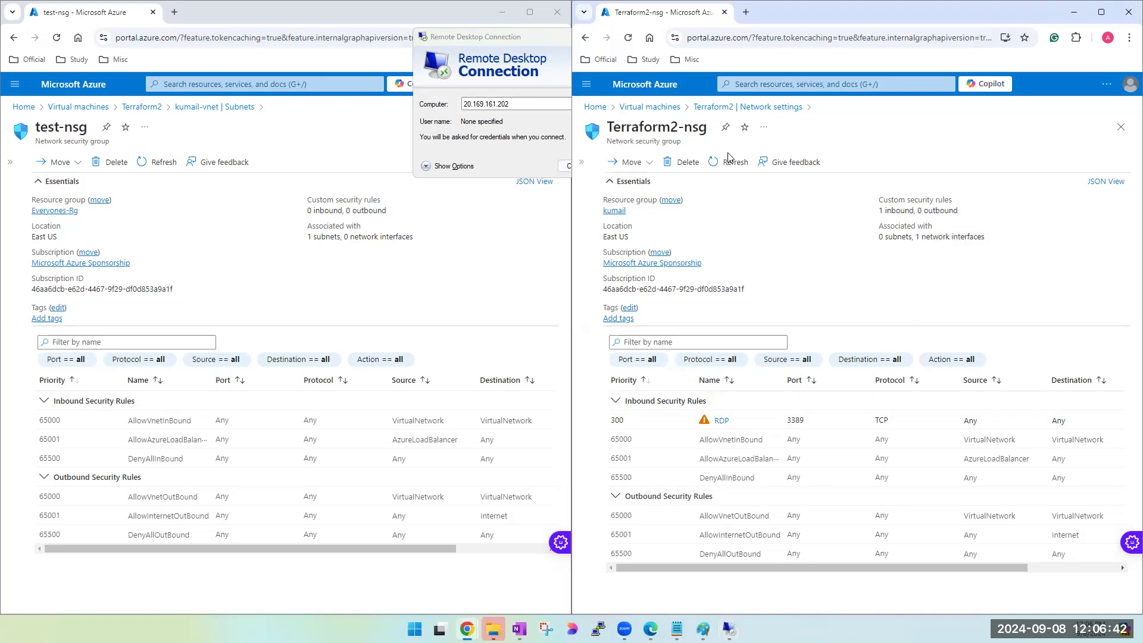
{"action": "left_click", "coordinate": [502, 39]}
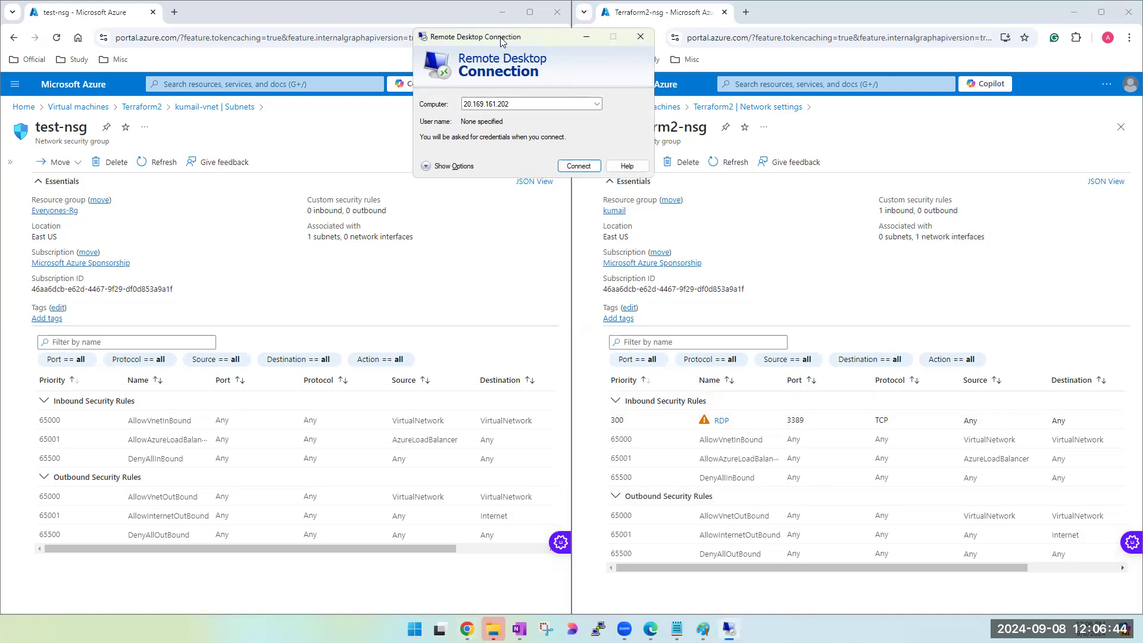
{"action": "left_click", "coordinate": [233, 442]}
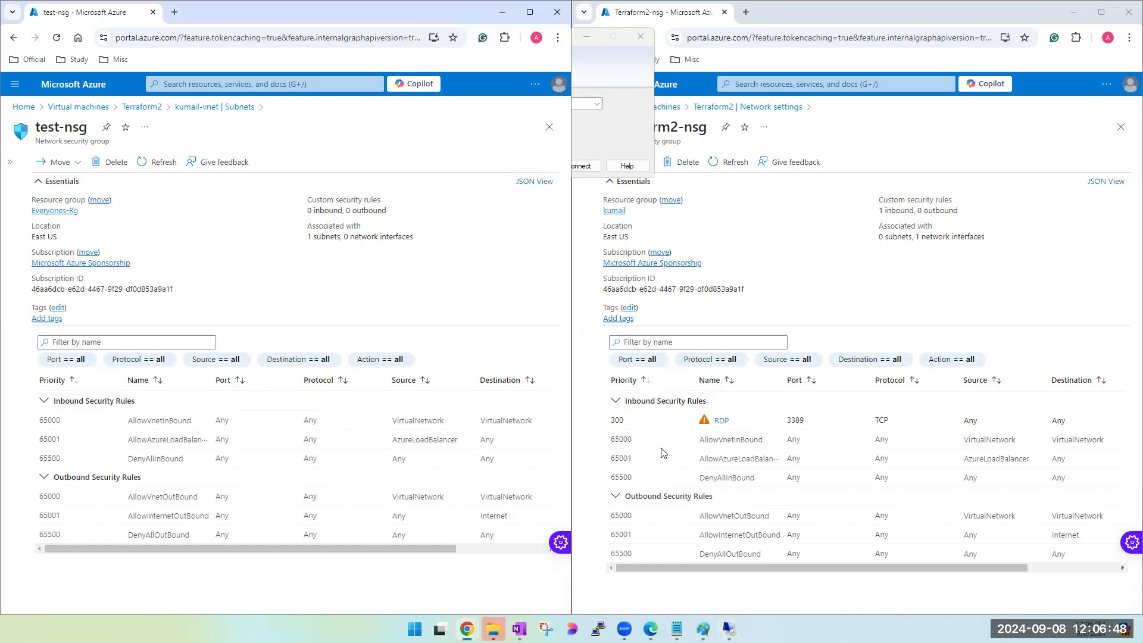
{"action": "left_click", "coordinate": [727, 457]}
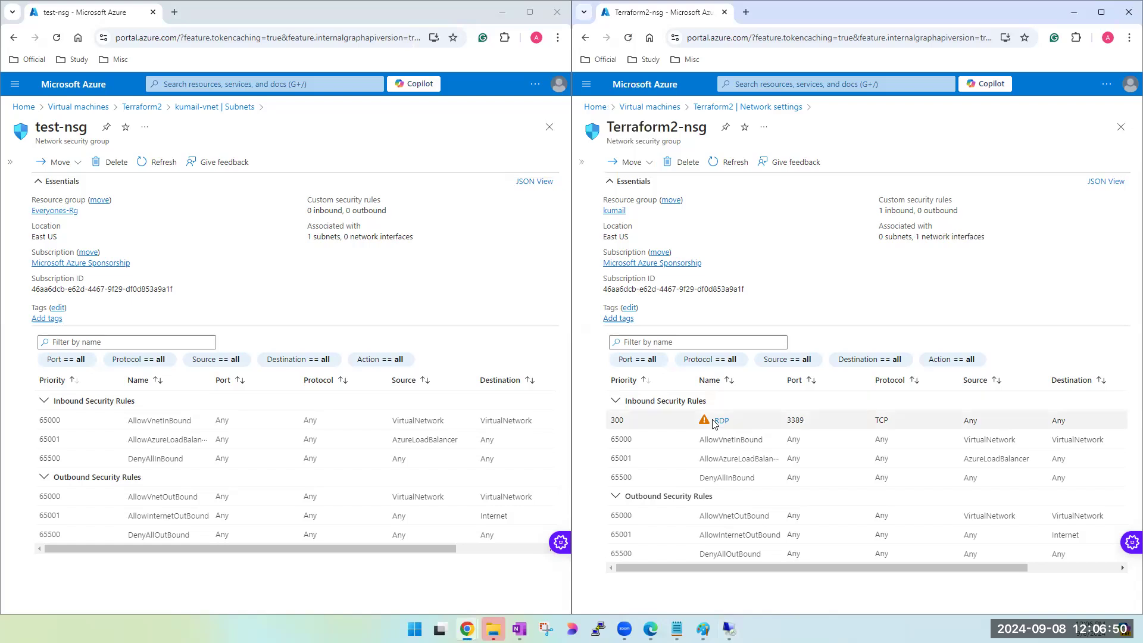
{"action": "left_click", "coordinate": [265, 446]}
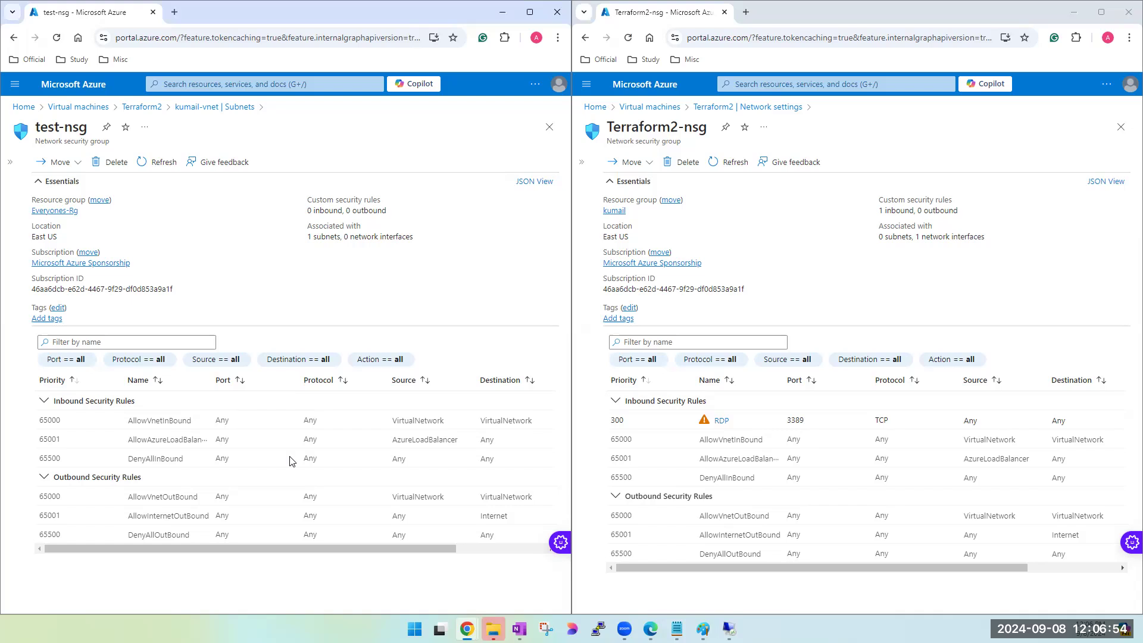
- Highlight the DenyAllInBound rule in test-nsg and Terraform2-nsg, and check the action column of the test-nsg rules
{"action": "double_click", "coordinate": [147, 460]}
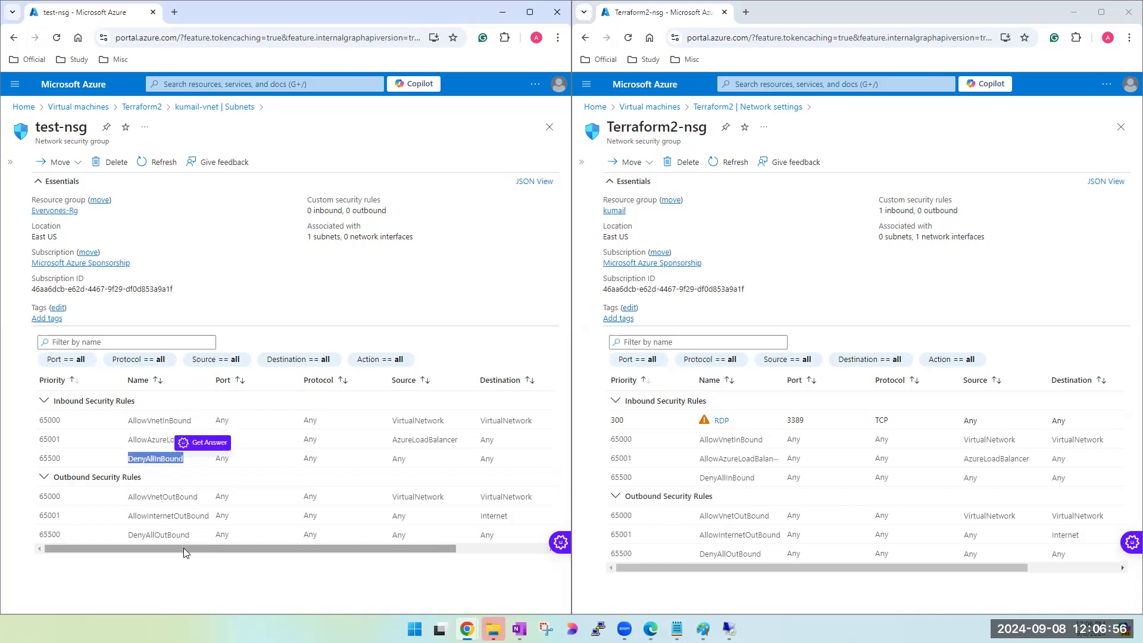
{"action": "left_click_drag", "start_coordinate": [220, 549], "coordinate": [339, 549]}
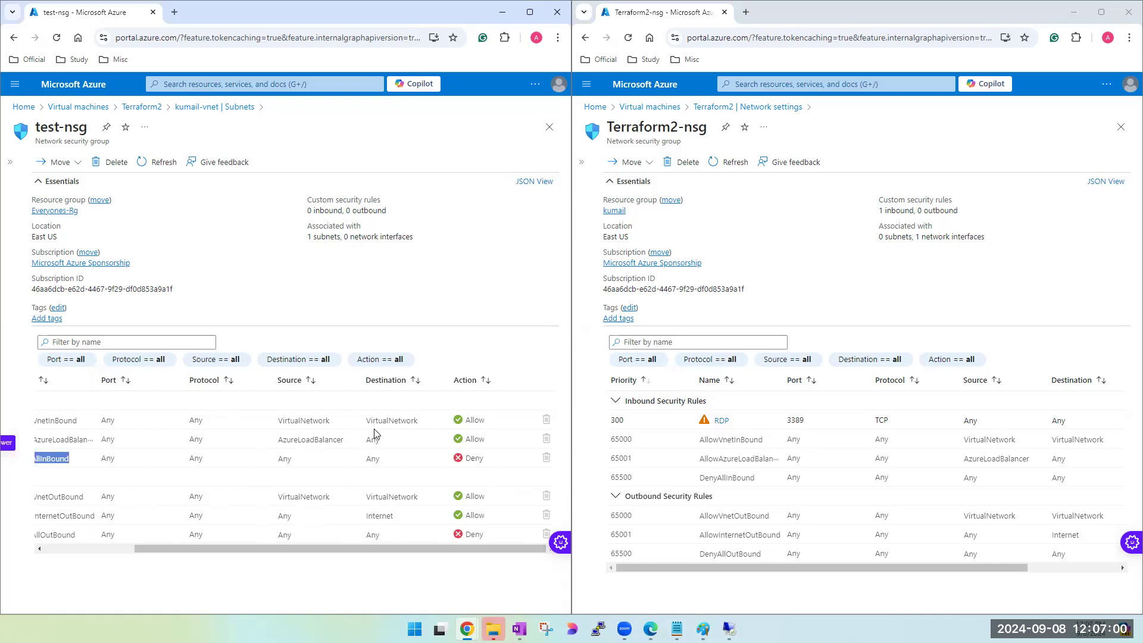
{"action": "double_click", "coordinate": [751, 479]}
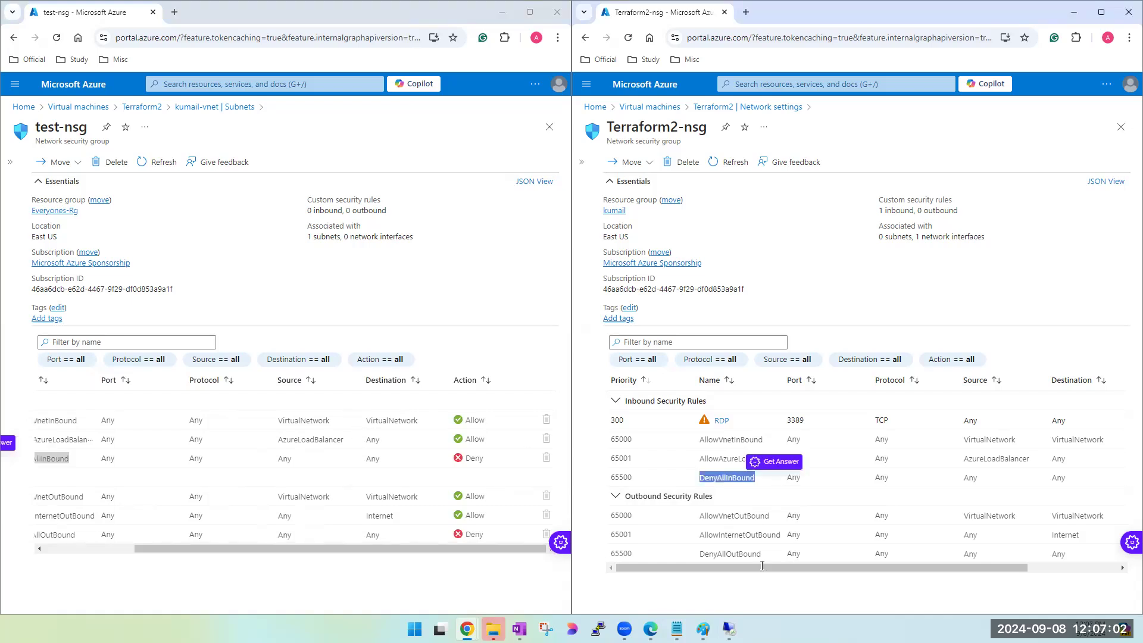
{"action": "mouse_move", "coordinate": [765, 569]}
{"action": "left_mouse_down"}
{"action": "mouse_move", "coordinate": [910, 580]}
{"action": "mouse_move", "coordinate": [759, 577]}
{"action": "left_mouse_up"}
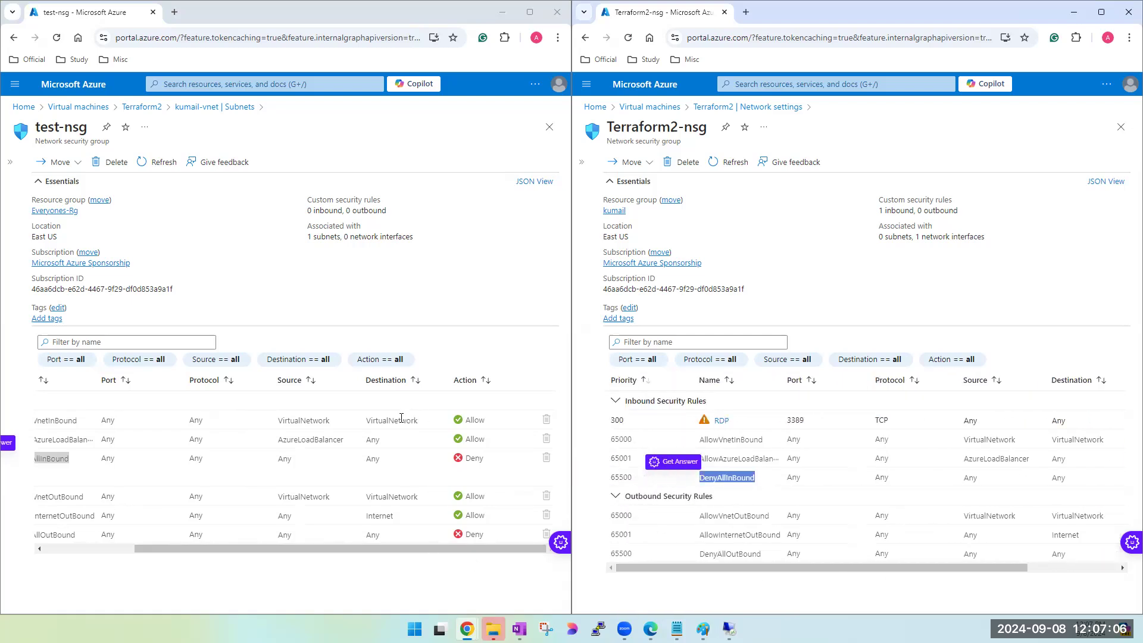
{"action": "left_click_drag", "start_coordinate": [344, 550], "coordinate": [224, 540]}
{"action": "left_click", "coordinate": [213, 464]}
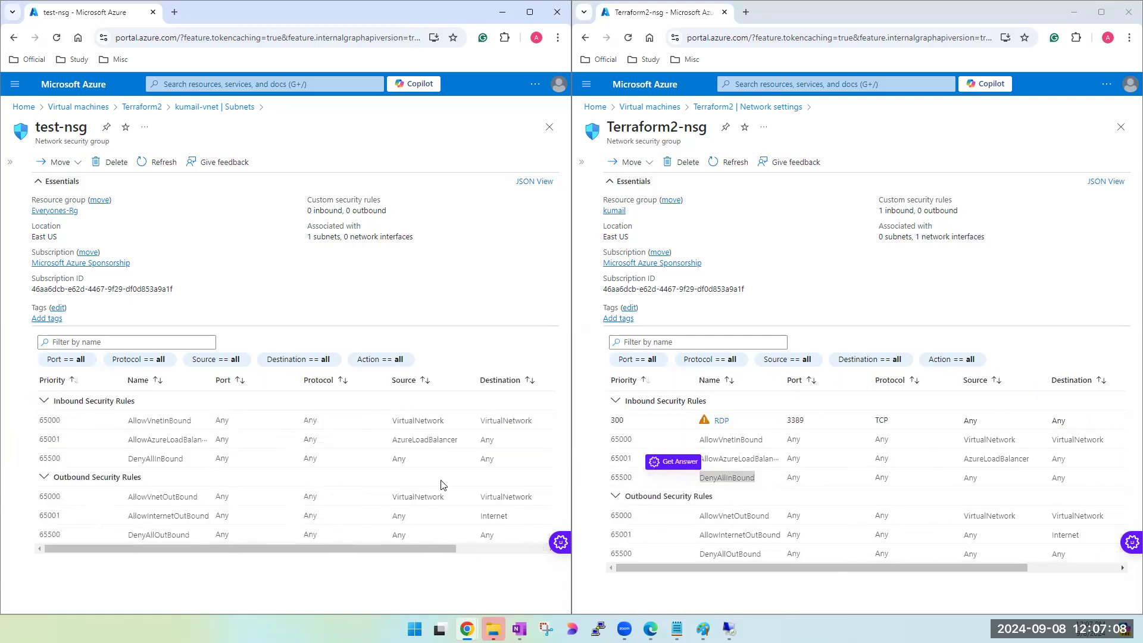
{"action": "left_click", "coordinate": [735, 469]}
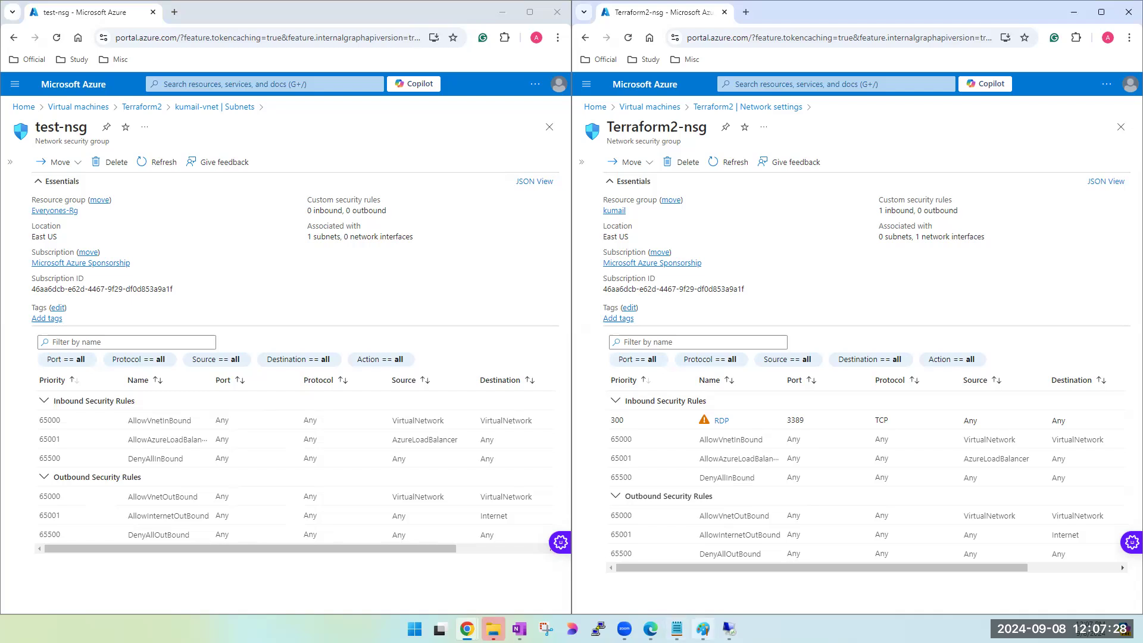
- Review the NSG diagram in Paint, and compare the priorities of Terraform2-nsg's RDP and DenyAllInBound rules with the test-nsg rules in the browser
{"action": "left_click", "coordinate": [703, 629]}
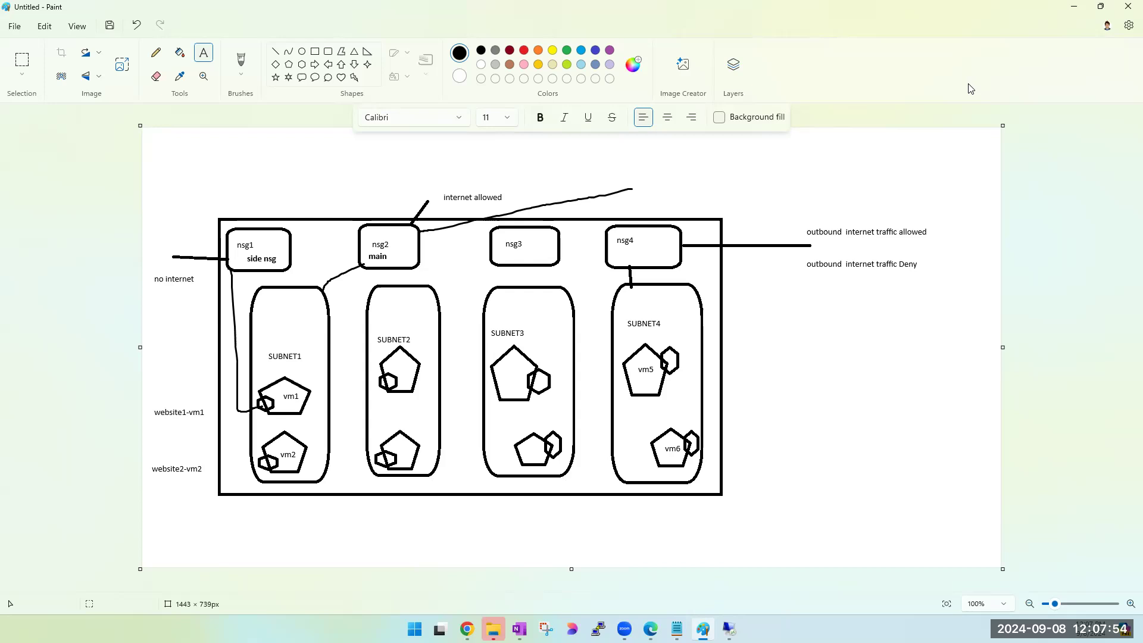
{"action": "left_click", "coordinate": [1071, 12]}
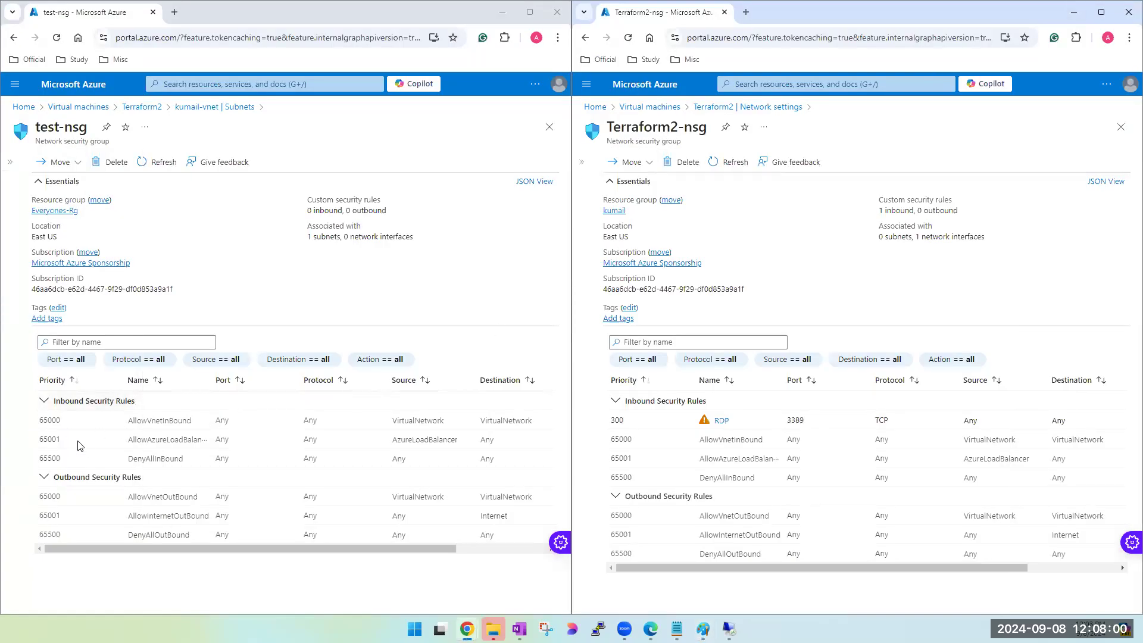
{"action": "left_click", "coordinate": [87, 452]}
{"action": "double_click", "coordinate": [617, 420]}
{"action": "double_click", "coordinate": [621, 477]}
{"action": "double_click", "coordinate": [618, 421]}
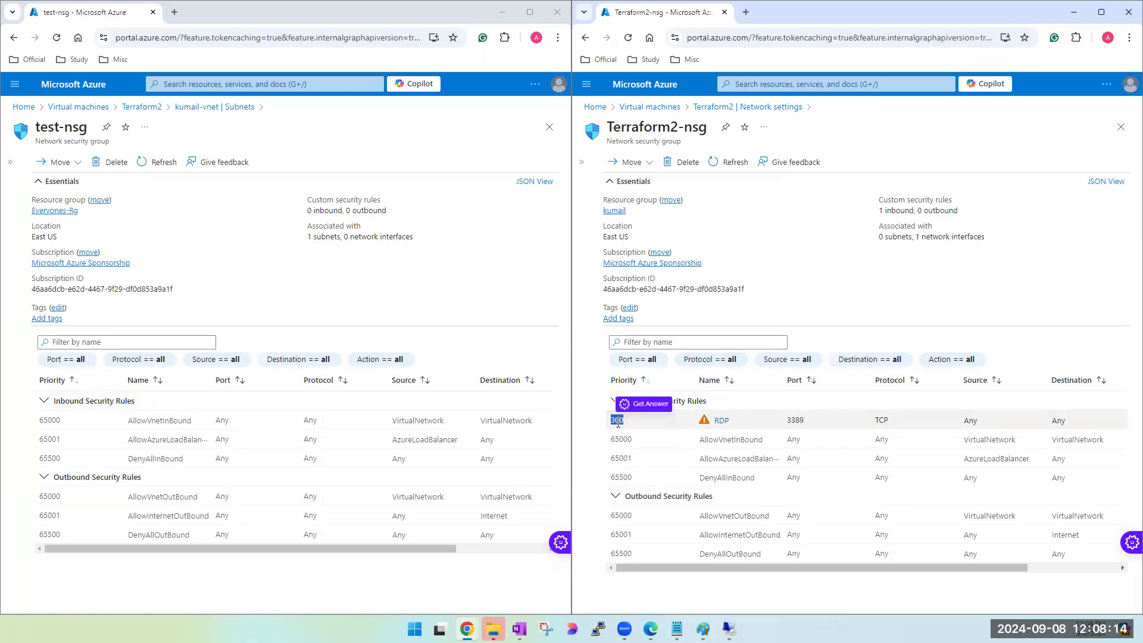
{"action": "left_click", "coordinate": [233, 431]}
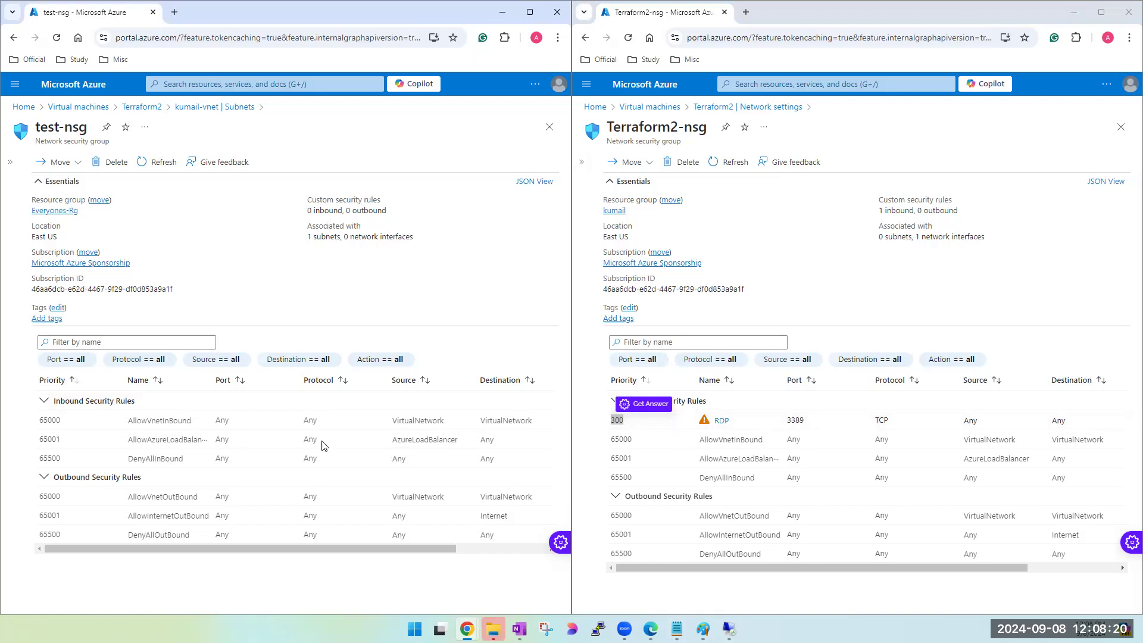
{"action": "left_click", "coordinate": [707, 475]}
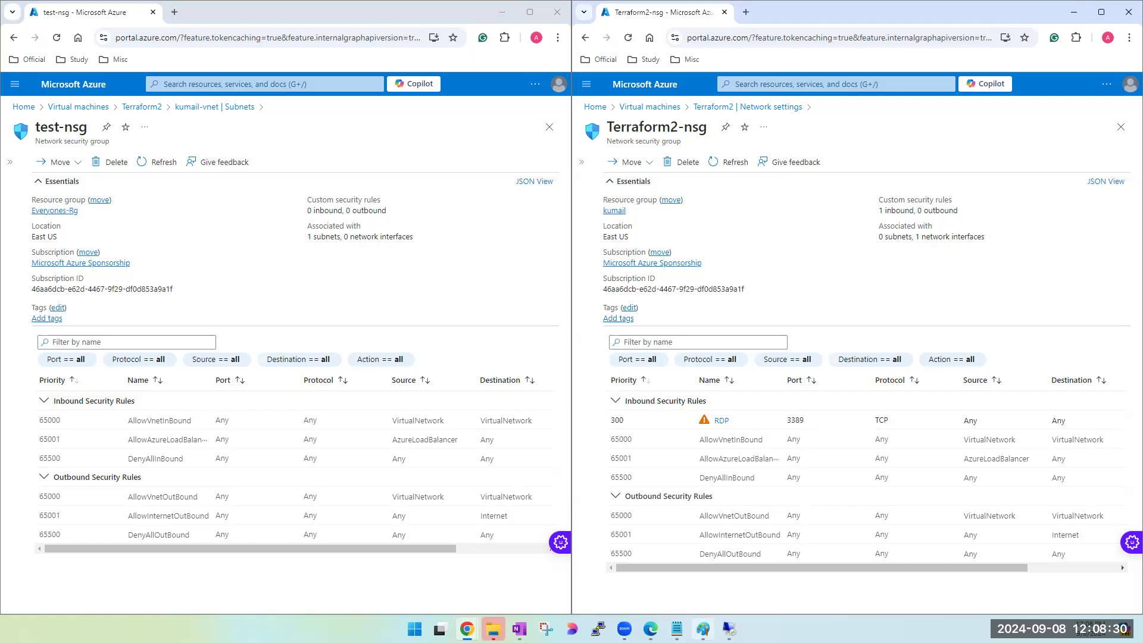
- Switch to the Paint diagram and draw a brush line connecting nsg3 to SUBNET3
{"action": "left_click", "coordinate": [704, 628]}
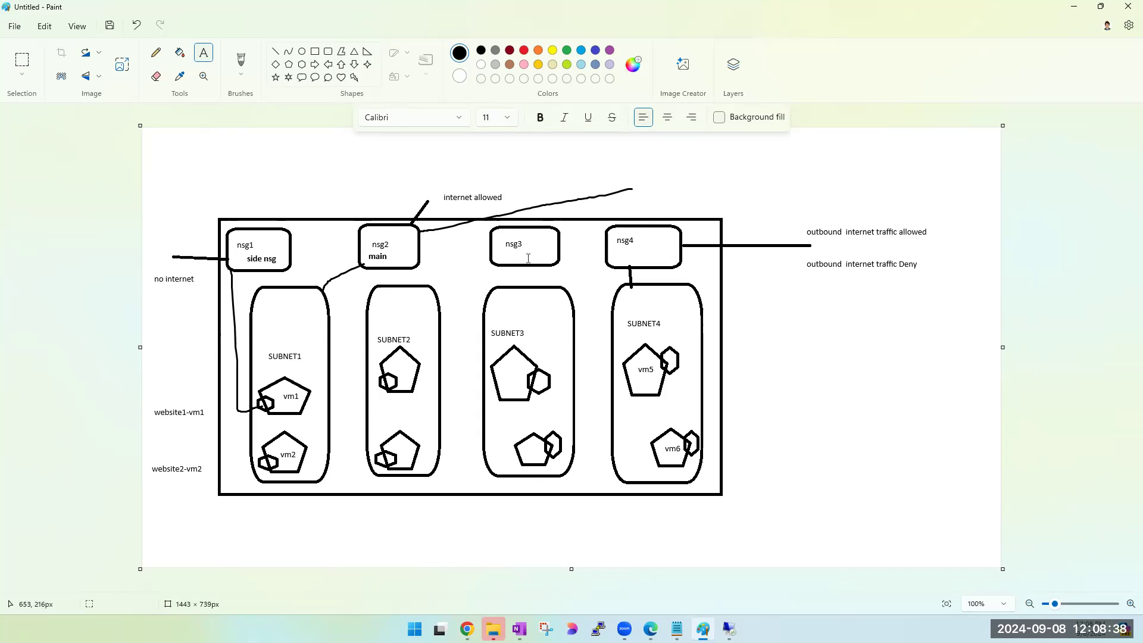
{"action": "left_click", "coordinate": [243, 63]}
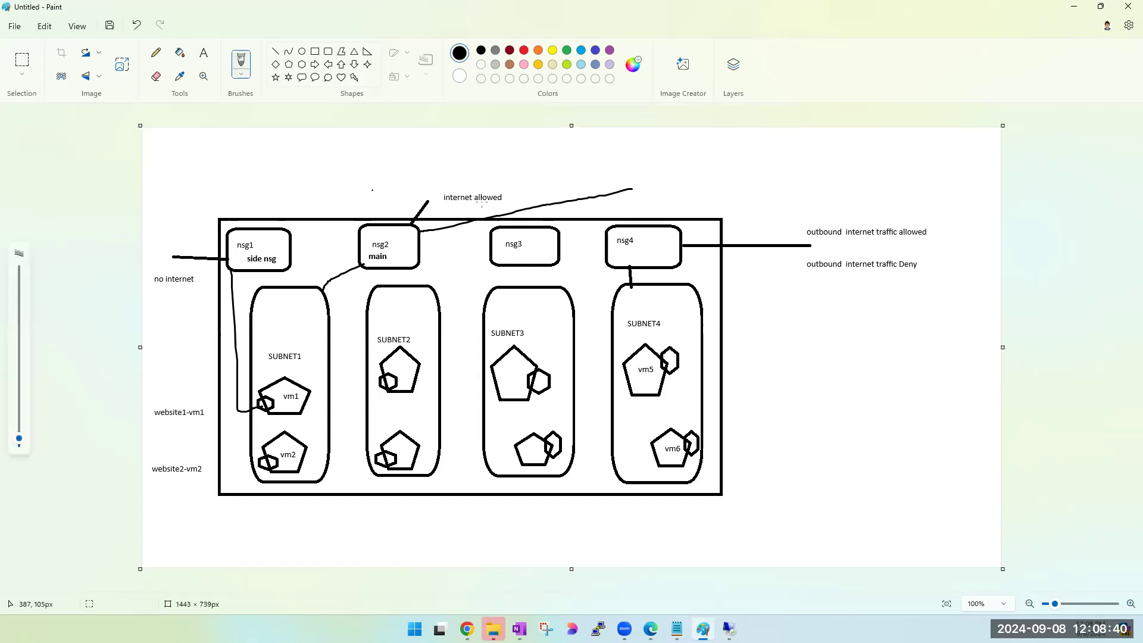
{"action": "left_click", "coordinate": [203, 53]}
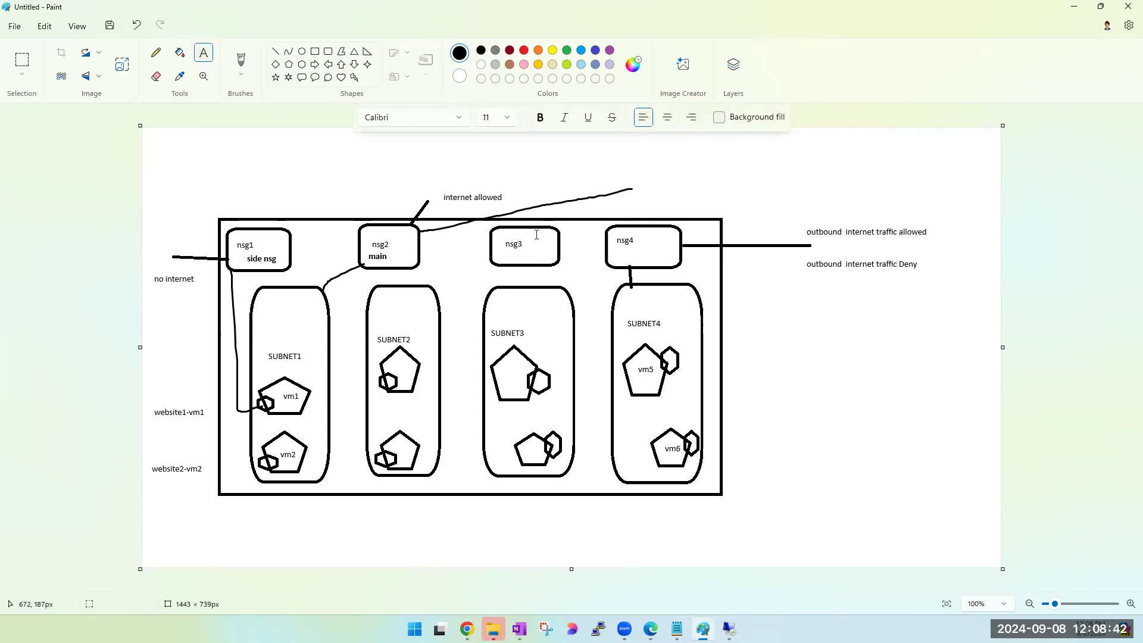
{"action": "left_click", "coordinate": [242, 62]}
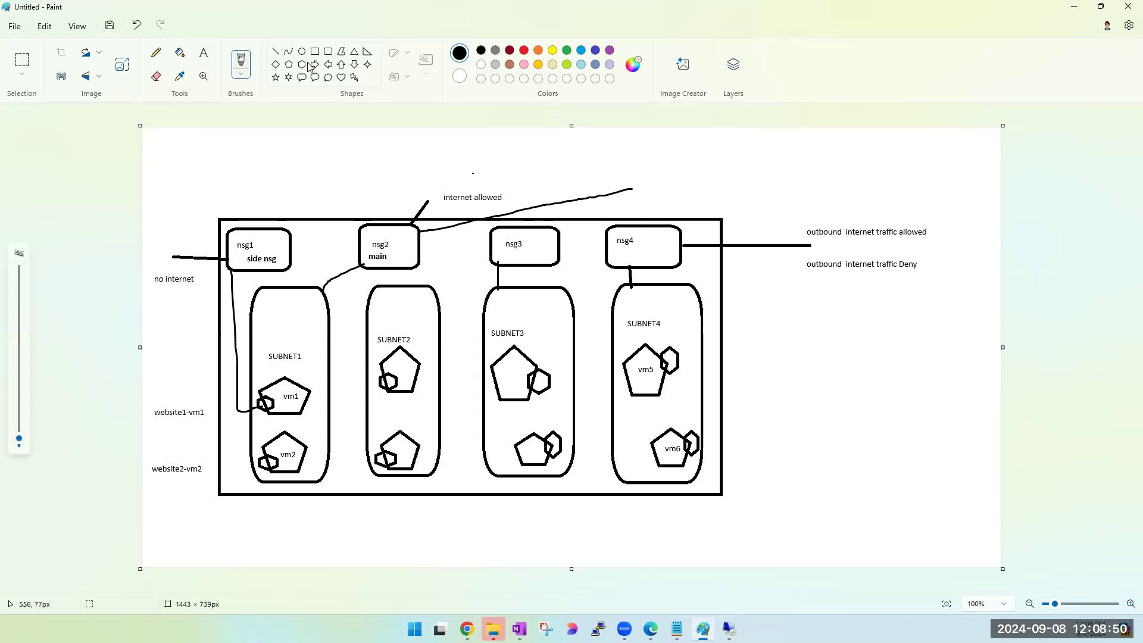
- Add the text label RDP-Deny inside the nsg3 box
{"action": "left_click", "coordinate": [203, 53]}
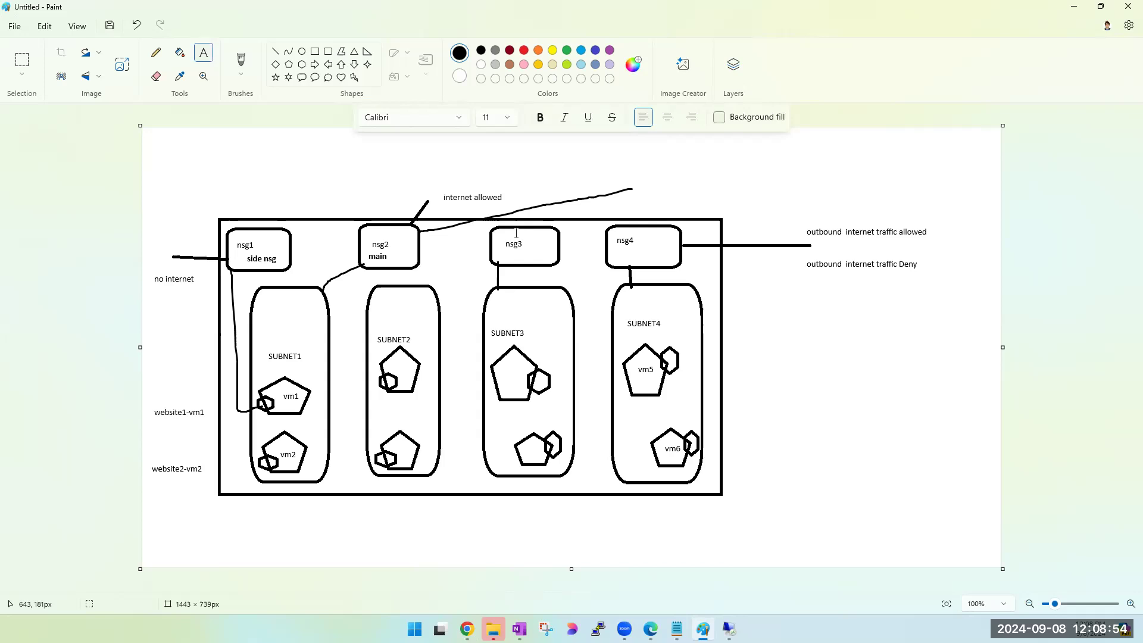
{"action": "left_click_drag", "start_coordinate": [495, 242], "coordinate": [547, 260]}
{"action": "type", "text": "rdp-Deny"}
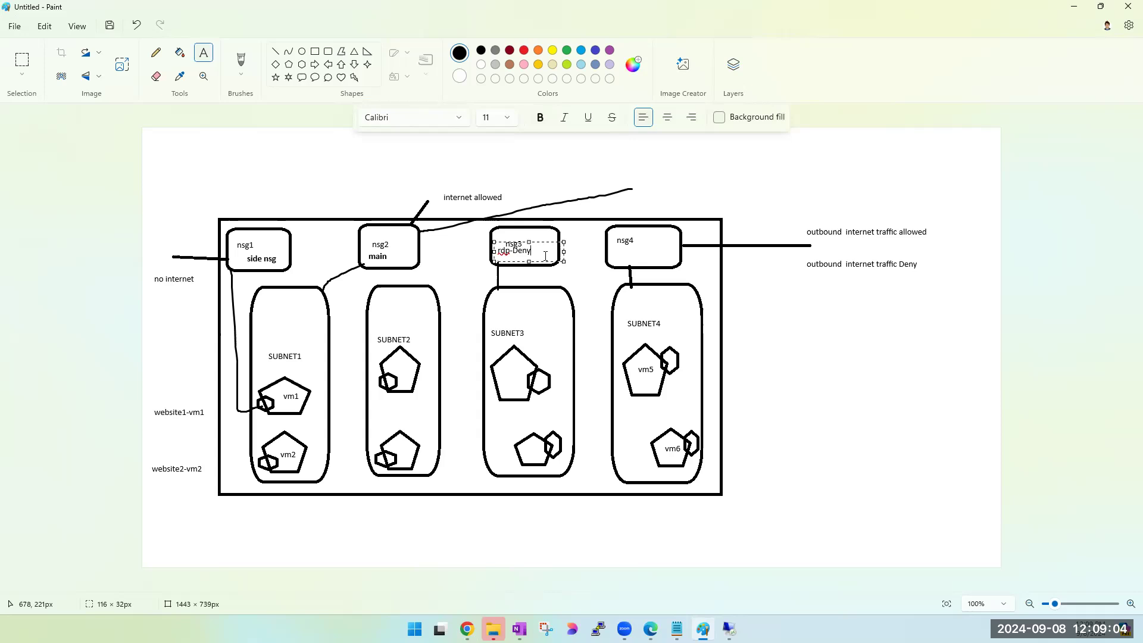
{"action": "key", "text": "BackSpace"}
{"action": "key", "text": "BackSpace"}
{"action": "key", "text": "BackSpace"}
{"action": "type", "text": "RDP"}
{"action": "left_click", "coordinate": [585, 282]}
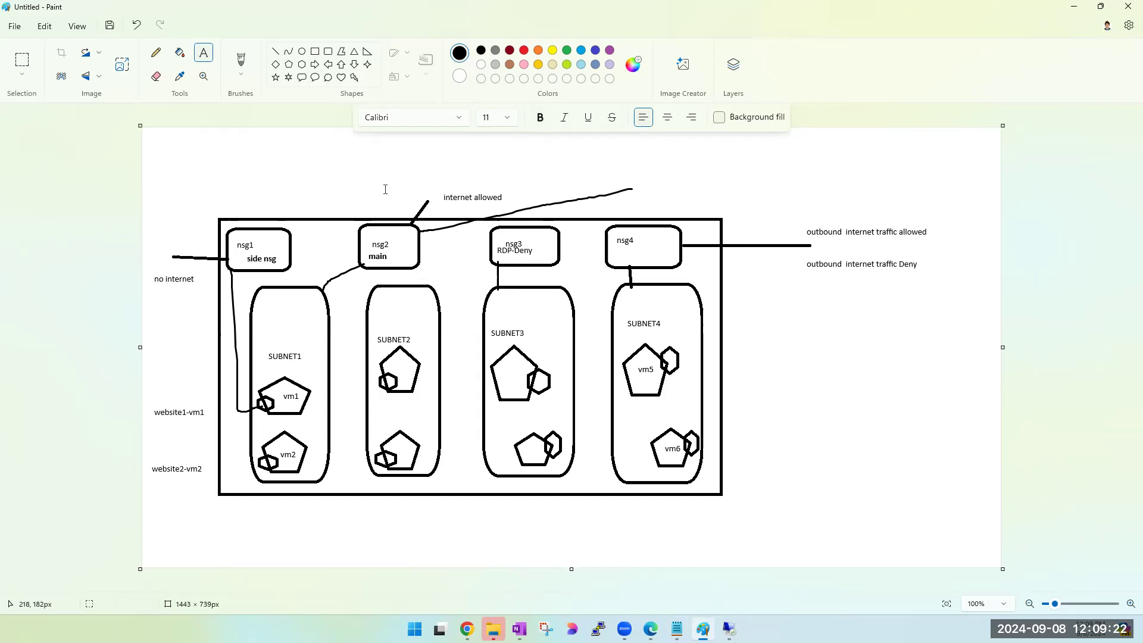
- Draw brush lines from the upper SUBNET3 machine's network interface to nsg4 and from outside the network to nsg3
{"action": "left_click", "coordinate": [241, 59]}
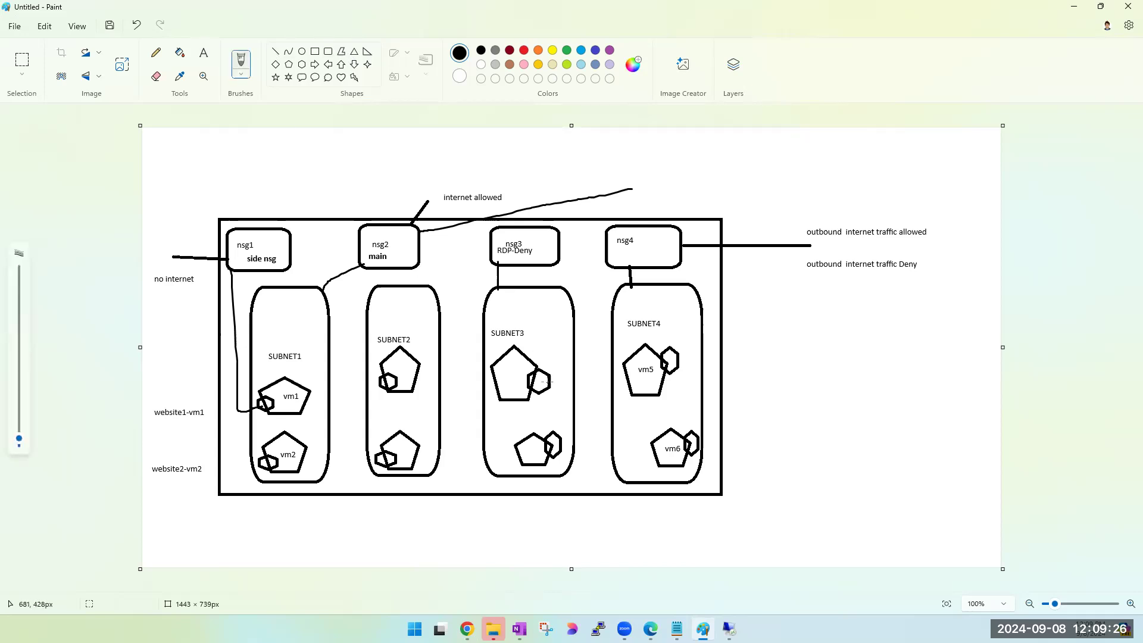
{"action": "left_click_drag", "start_coordinate": [582, 325], "coordinate": [599, 262]}
{"action": "mouse_move", "coordinate": [767, 135]}
{"action": "left_mouse_down"}
{"action": "mouse_move", "coordinate": [605, 186]}
{"action": "mouse_move", "coordinate": [557, 231]}
{"action": "left_mouse_up"}
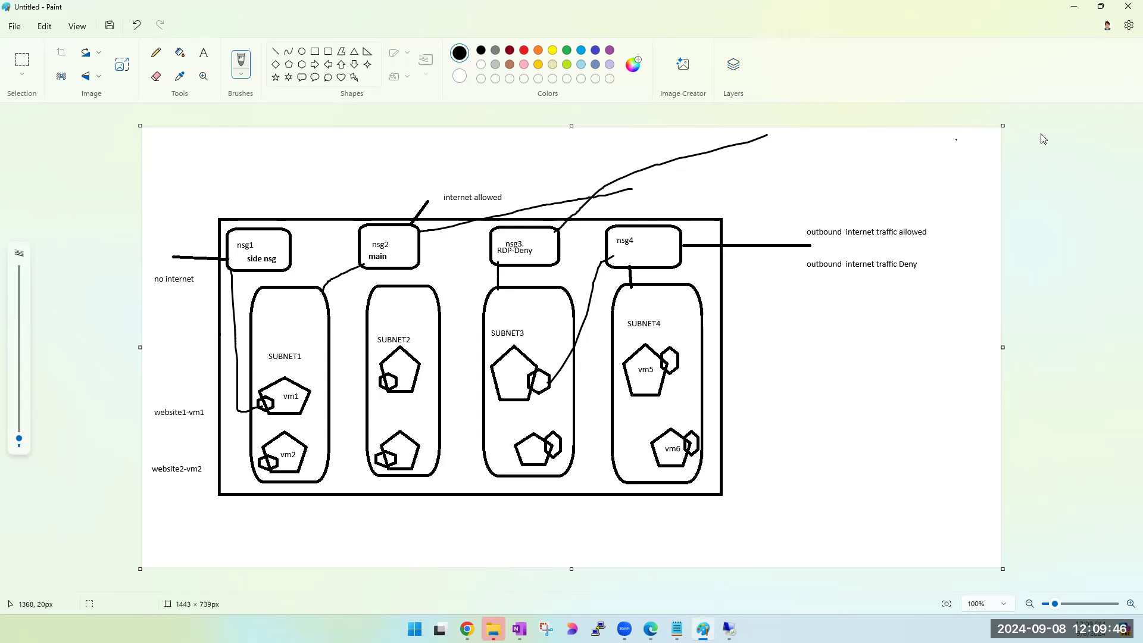
- Switch to Remote Desktop Connection, retry connecting to 20.169.161.202, cancel the attempt and close the program
{"action": "left_click", "coordinate": [1072, 7]}
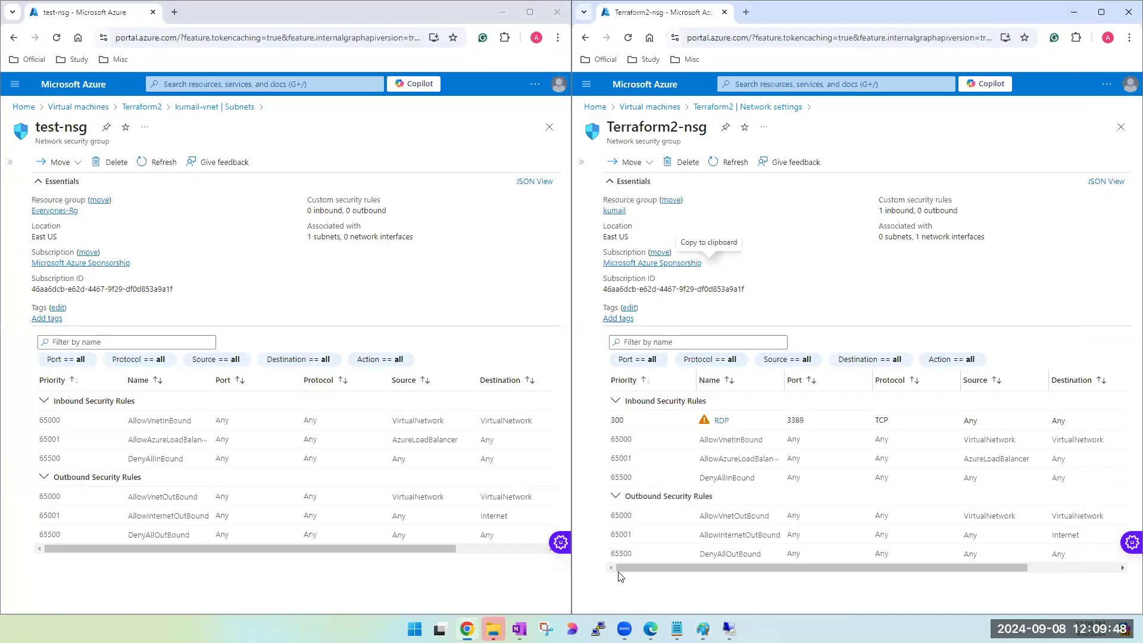
{"action": "left_click", "coordinate": [729, 629]}
{"action": "left_click", "coordinate": [579, 166]}
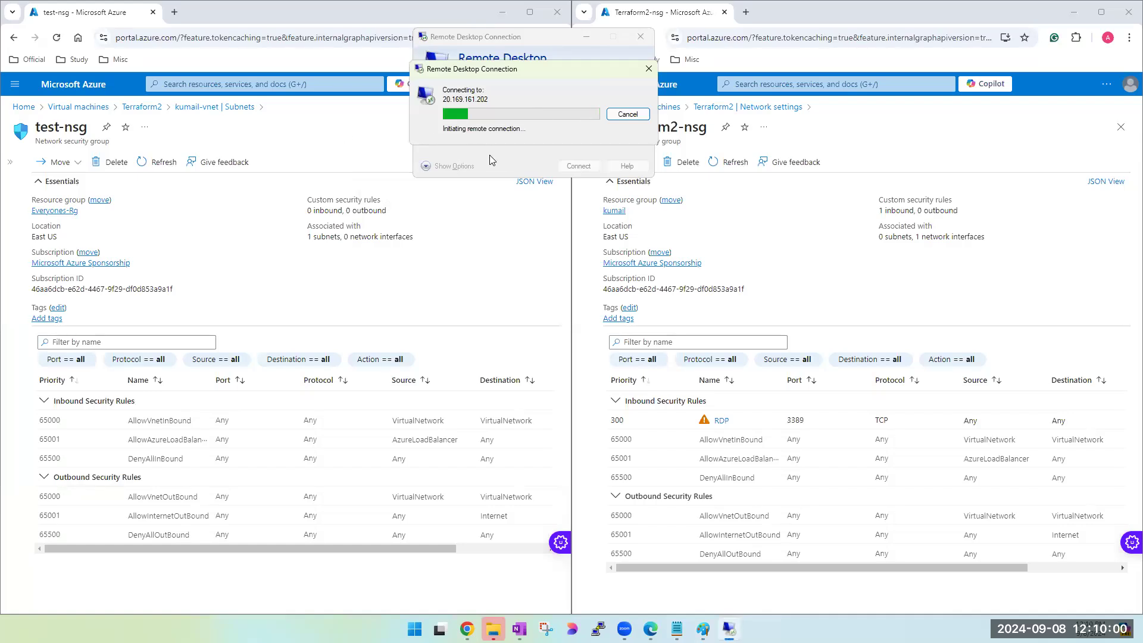
{"action": "left_click", "coordinate": [627, 114]}
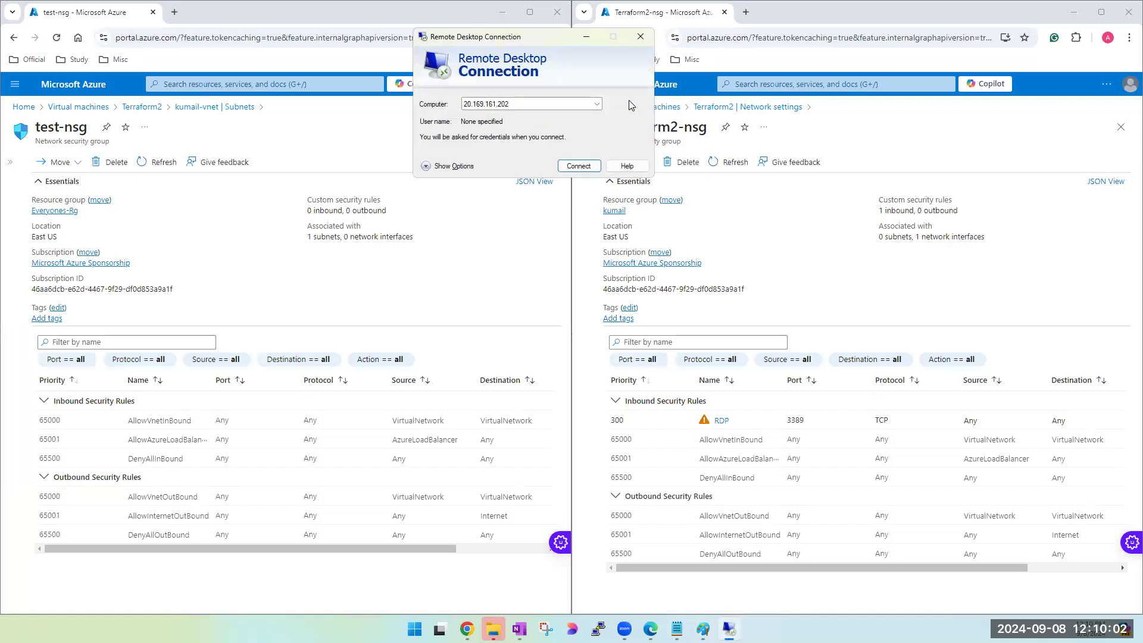
{"action": "left_click", "coordinate": [635, 46]}
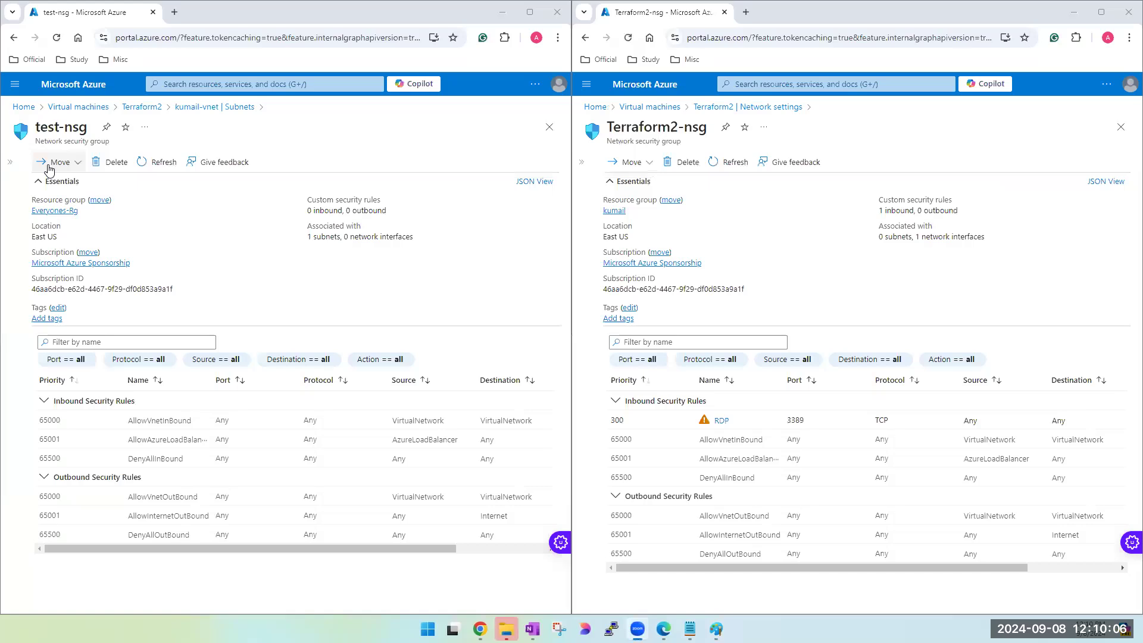
- Leave test-nsg, open kumail-vnet's default subnet for editing, choose None as its network security group, and close the editing pane
{"action": "left_click", "coordinate": [549, 127]}
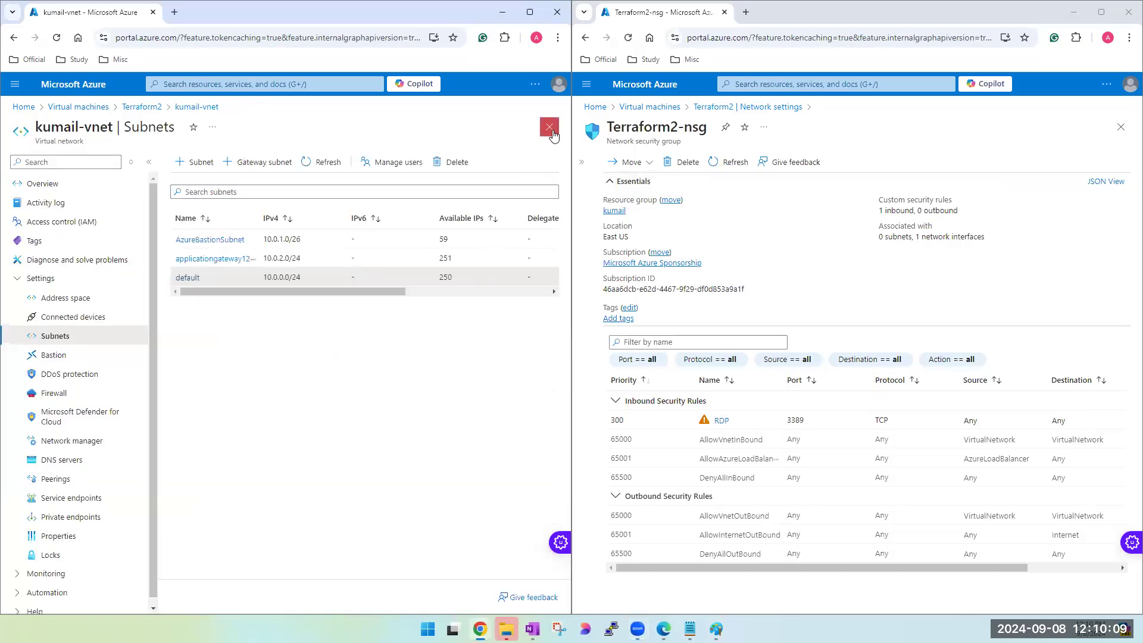
{"action": "left_click", "coordinate": [188, 279]}
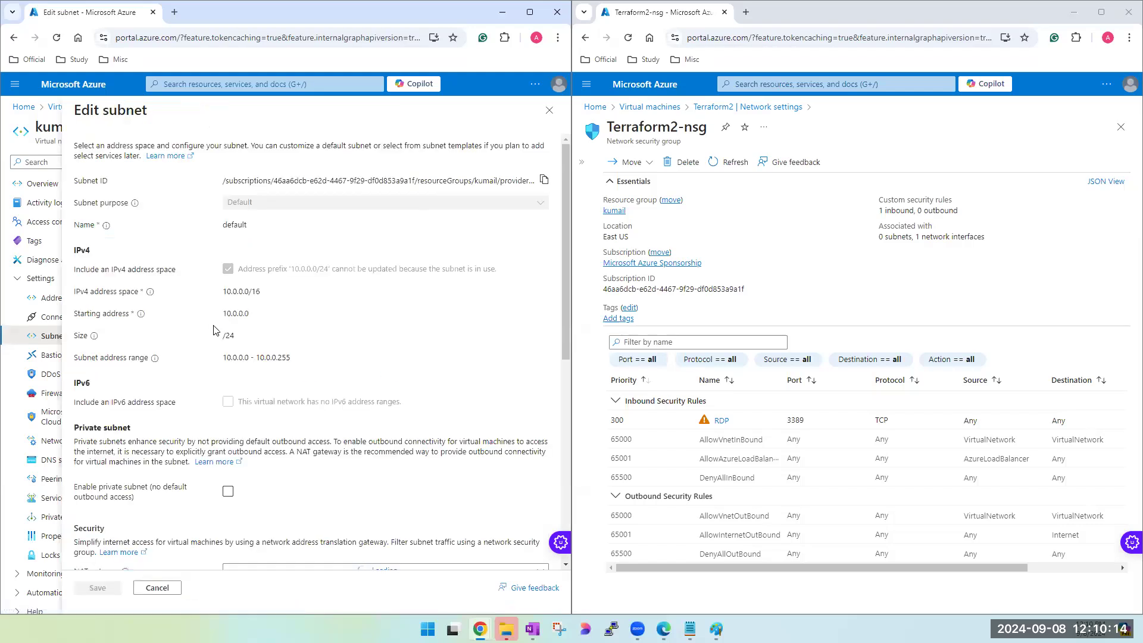
{"action": "scroll", "coordinate": [249, 376], "scroll_direction": "down", "scroll_amount": 3}
{"action": "scroll", "coordinate": [468, 213], "scroll_direction": "up", "scroll_amount": 3}
{"action": "scroll", "coordinate": [472, 249], "scroll_direction": "down", "scroll_amount": 3}
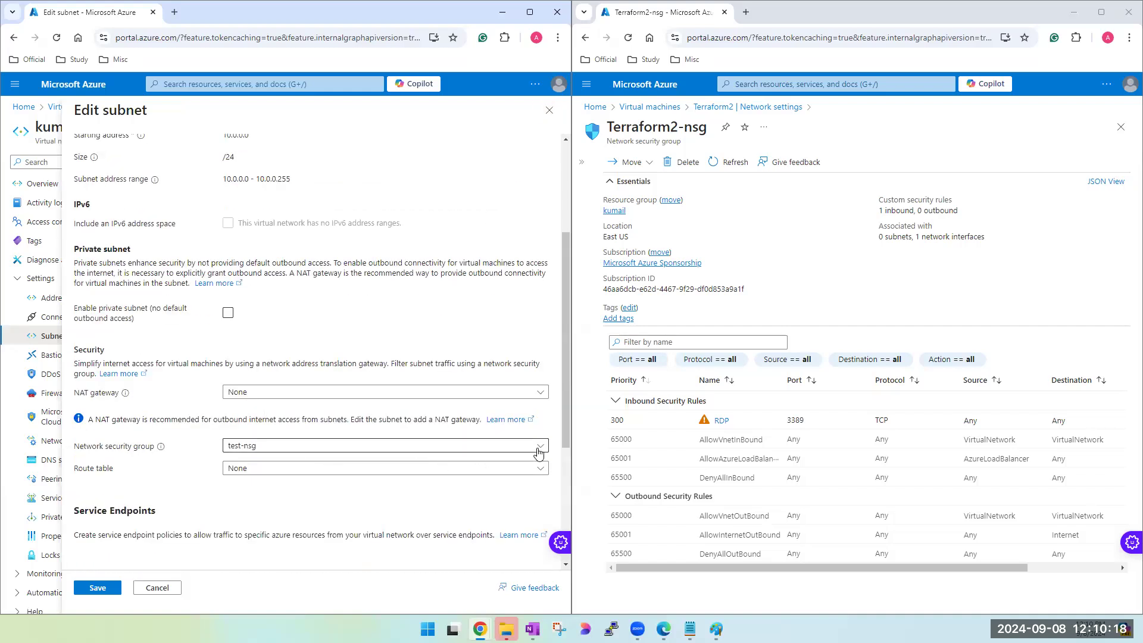
{"action": "left_click", "coordinate": [539, 449]}
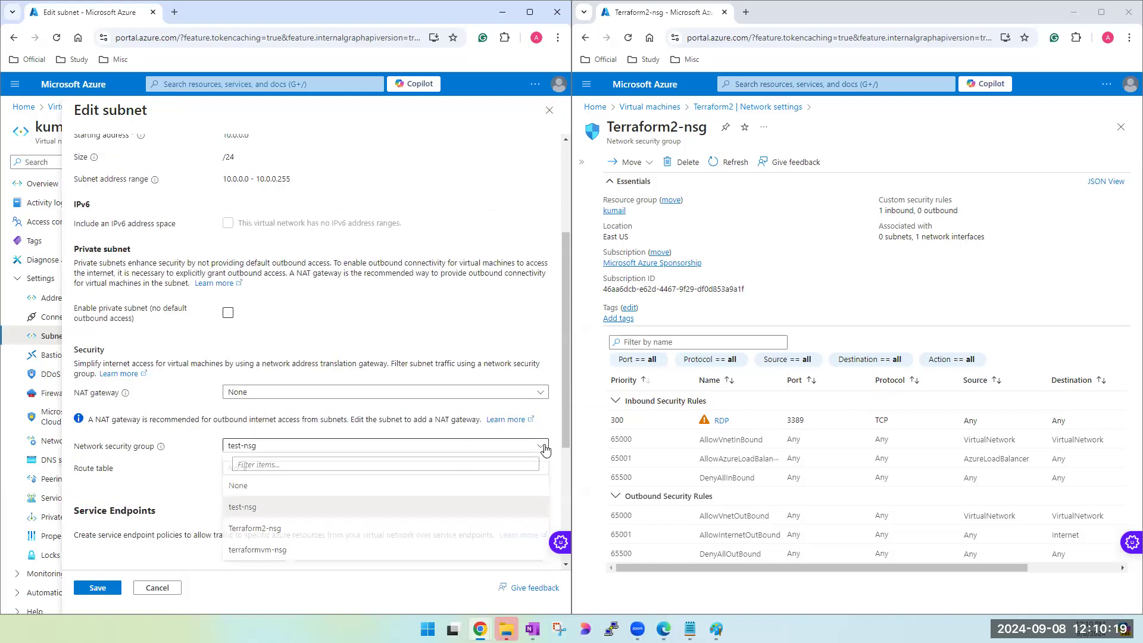
{"action": "left_click", "coordinate": [245, 493]}
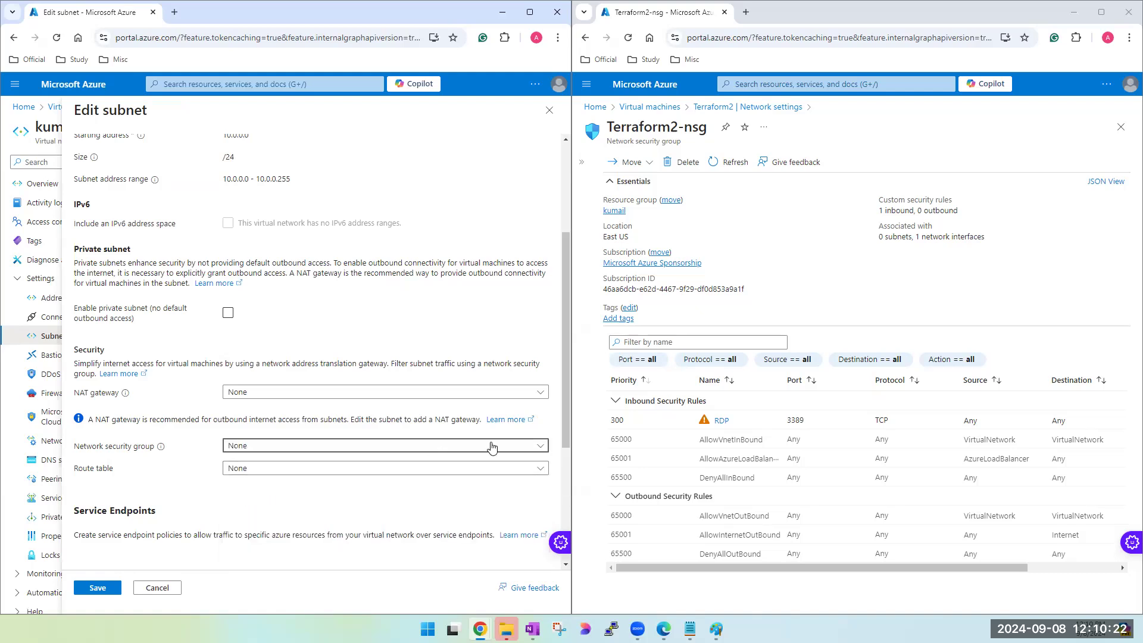
{"action": "left_click", "coordinate": [550, 118]}
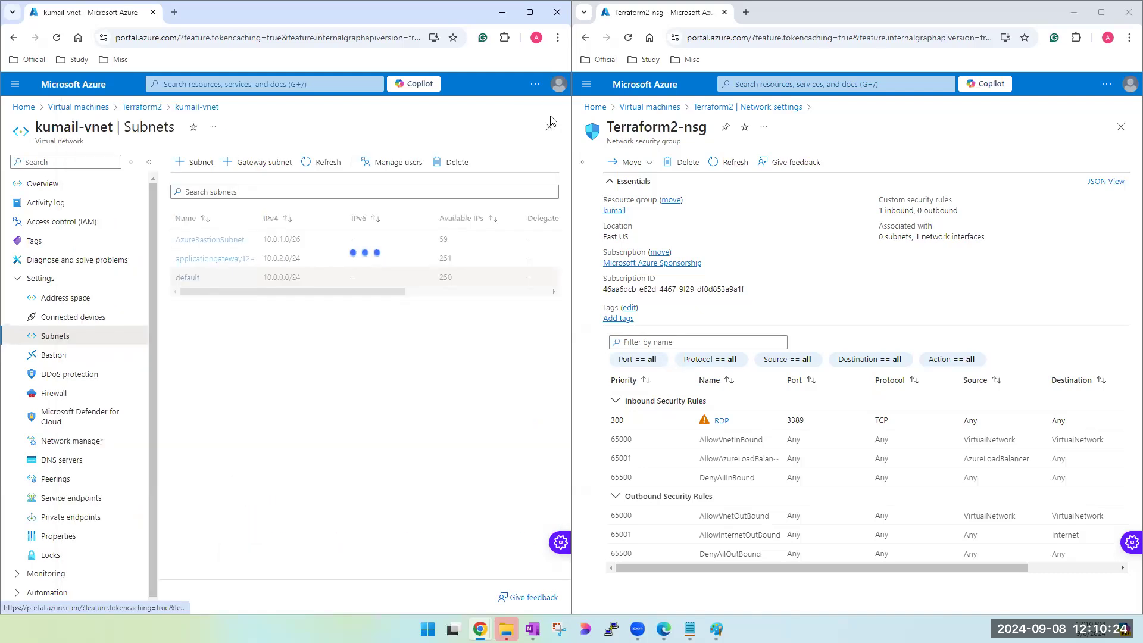
- Open test-nsg from the network security groups list and dissociate kumail-vnet's default subnet from it
{"action": "left_click", "coordinate": [307, 87]}
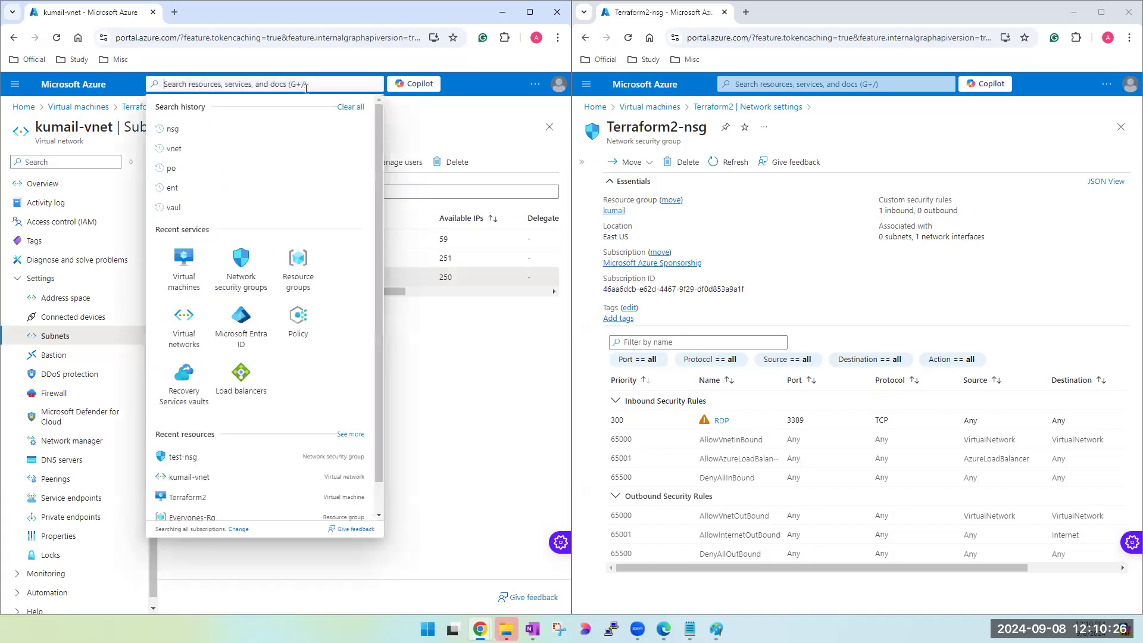
{"action": "left_click", "coordinate": [249, 282]}
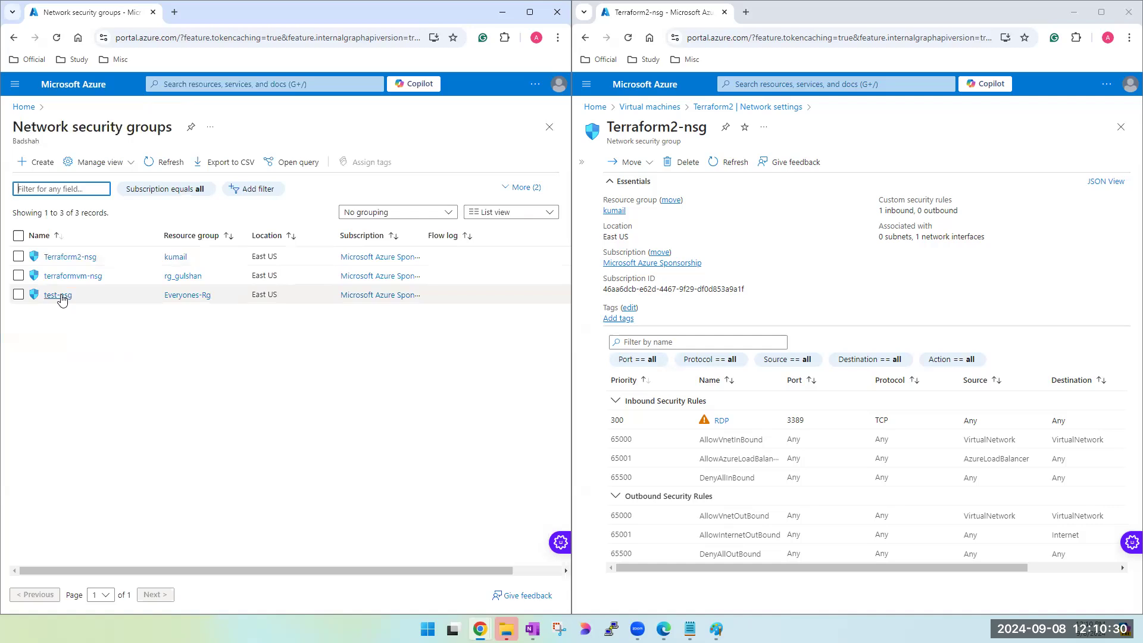
{"action": "left_click", "coordinate": [59, 295]}
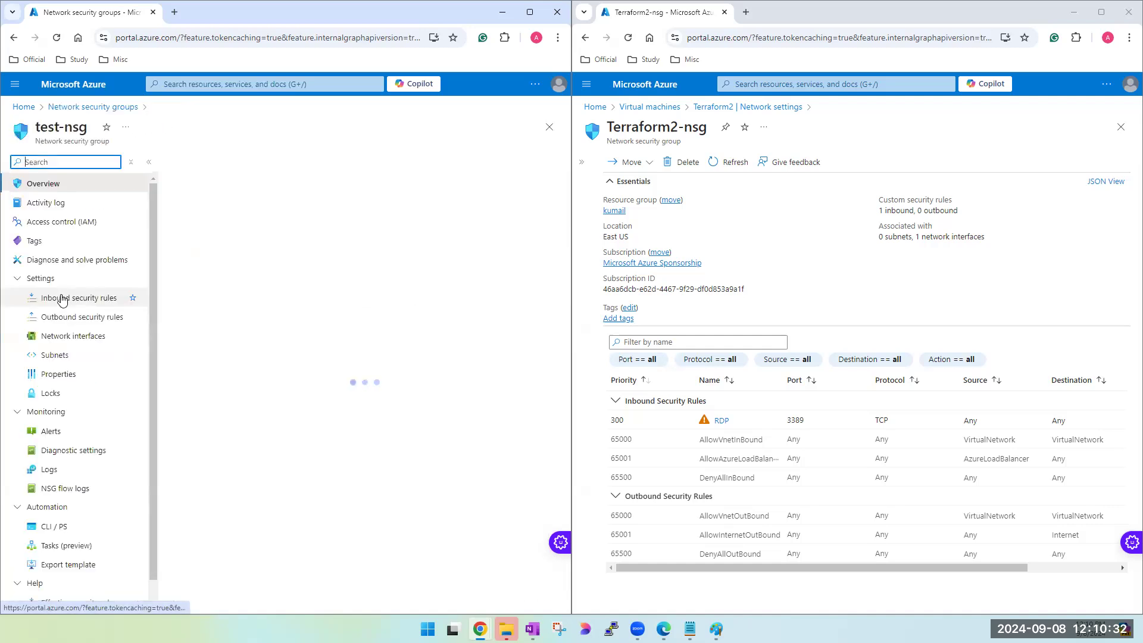
{"action": "left_click", "coordinate": [54, 357]}
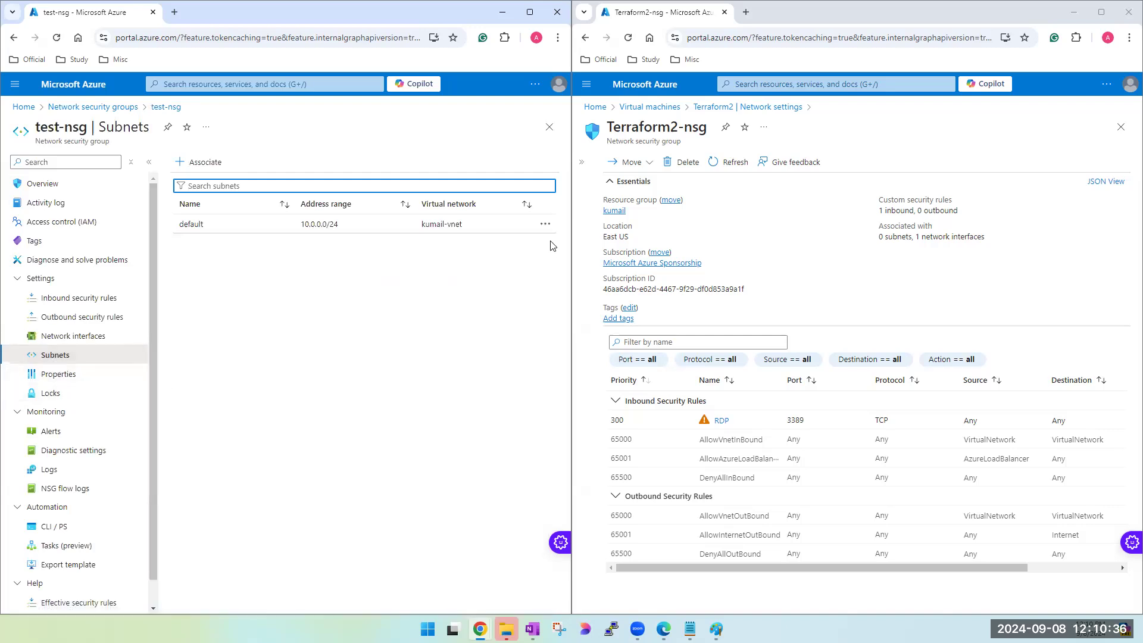
{"action": "left_click", "coordinate": [546, 224]}
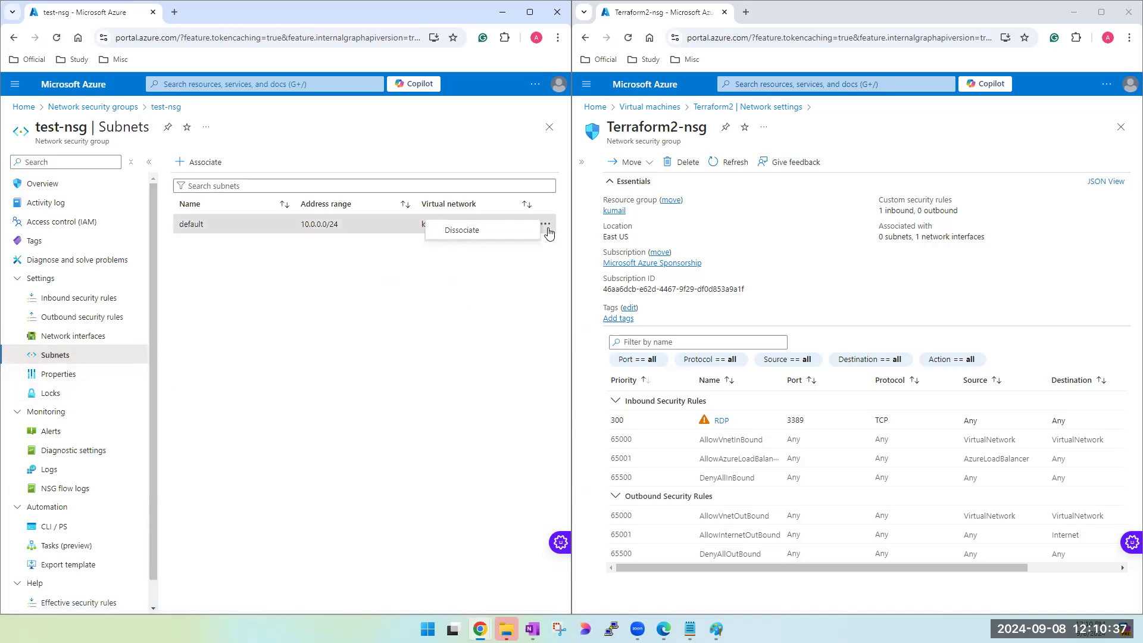
{"action": "left_click", "coordinate": [487, 238]}
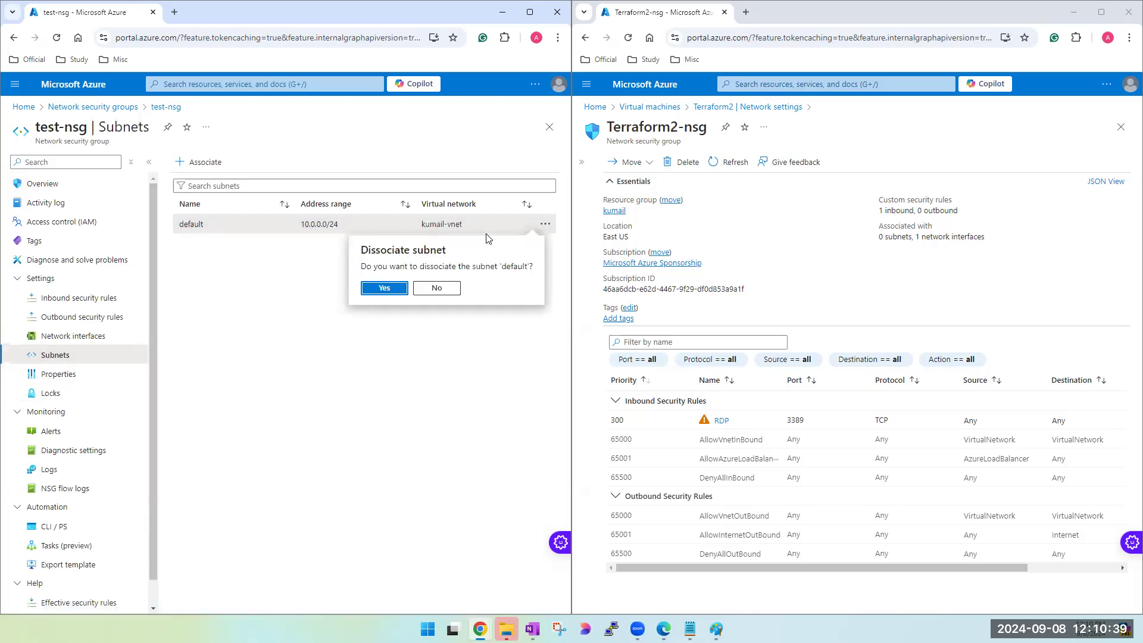
{"action": "left_click", "coordinate": [385, 288]}
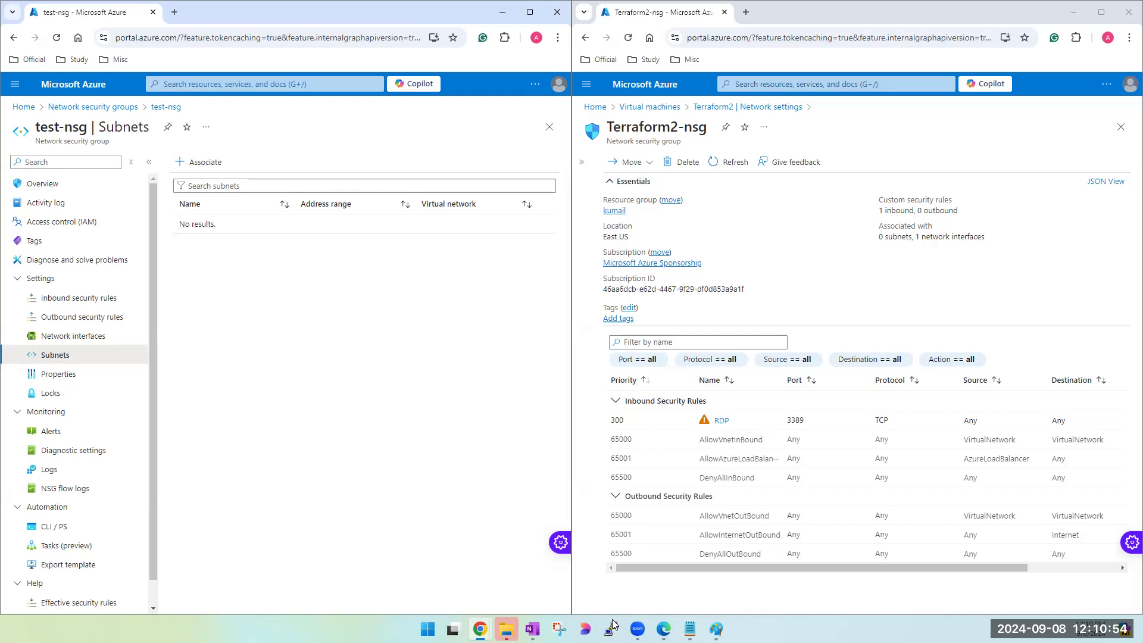
- Switch to Remote Desktop Connection and try to connect to 52.168.27.53
{"action": "key", "text": "super"}
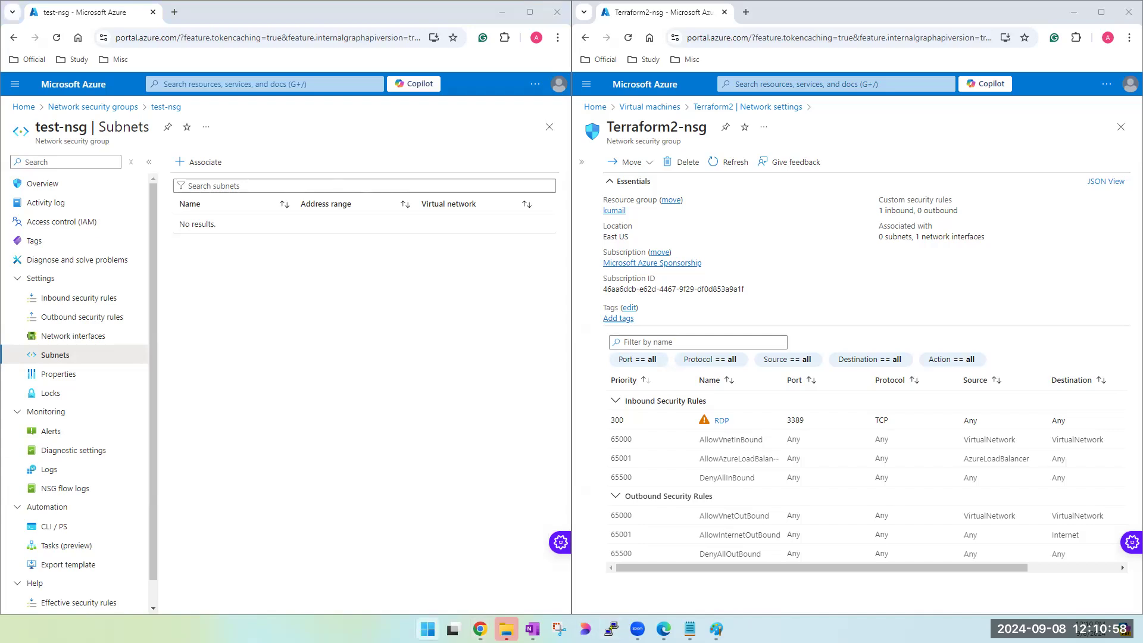
{"action": "key", "text": "Return"}
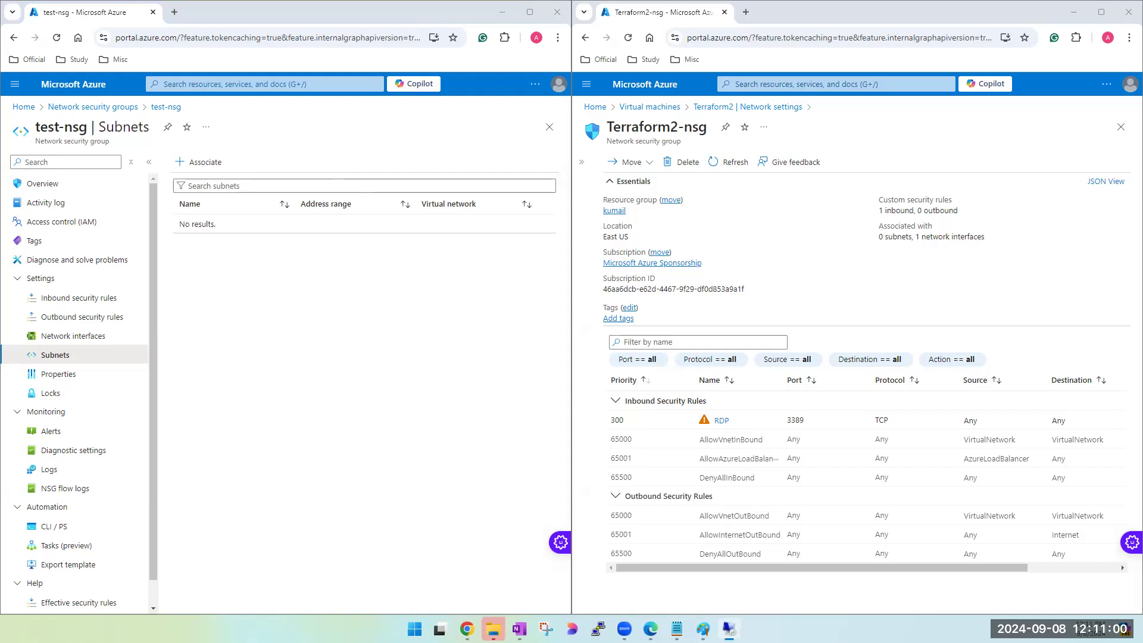
{"action": "left_click", "coordinate": [519, 239]}
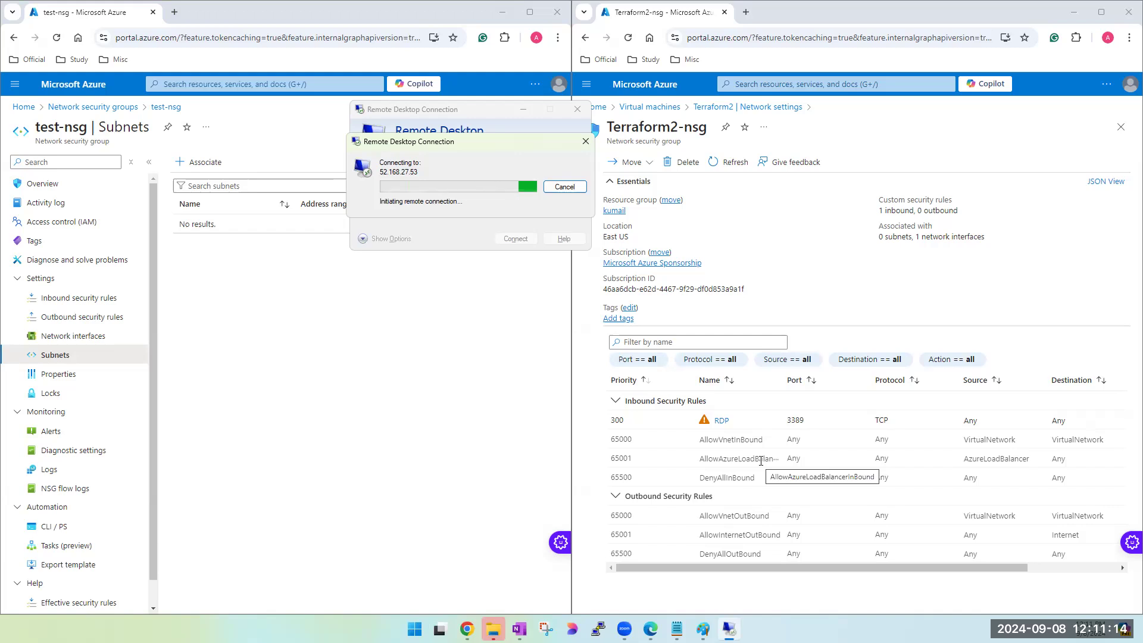
- Open the virtual machines list and copy Terraform2's public IP address, 20.169.161.202, into Remote Desktop Connection as the computer
{"action": "left_click", "coordinate": [786, 84]}
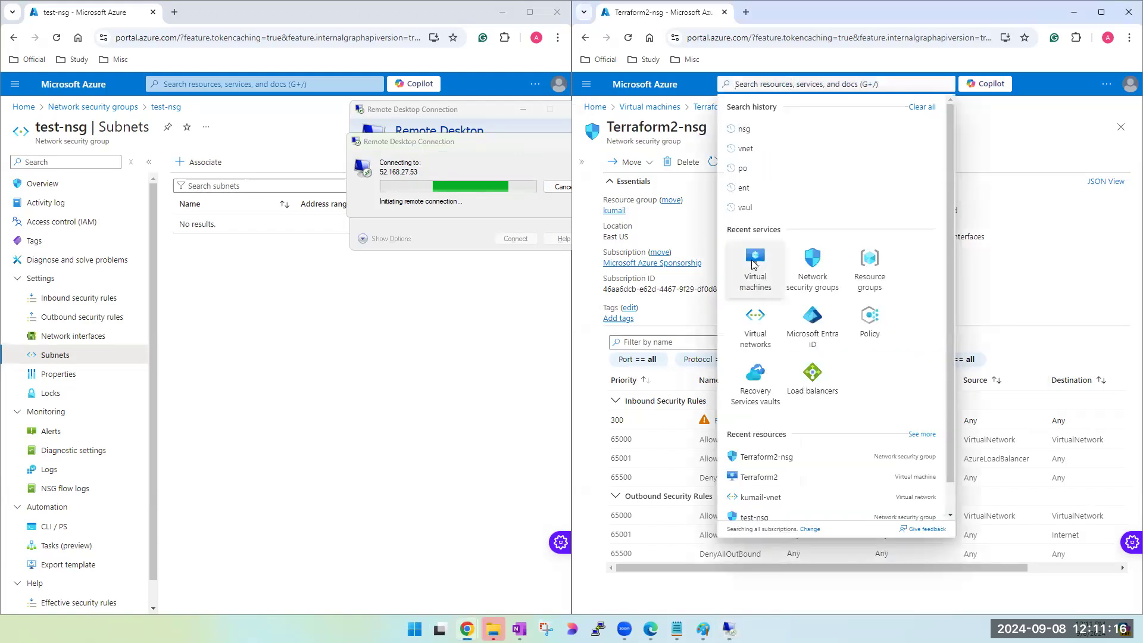
{"action": "left_click", "coordinate": [754, 262]}
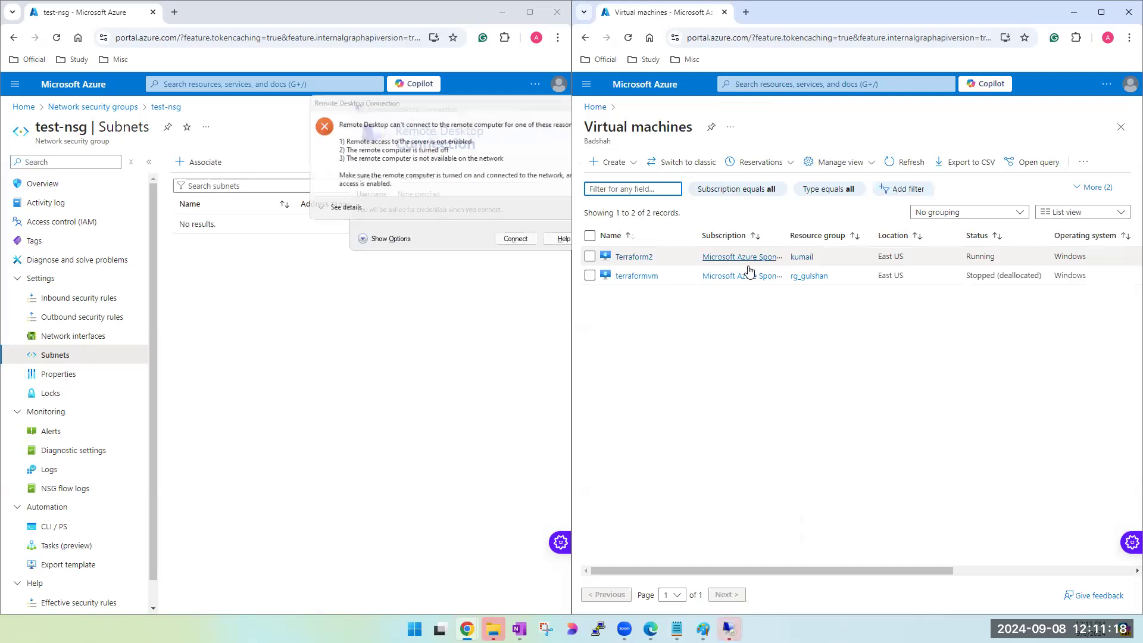
{"action": "left_click", "coordinate": [484, 158]}
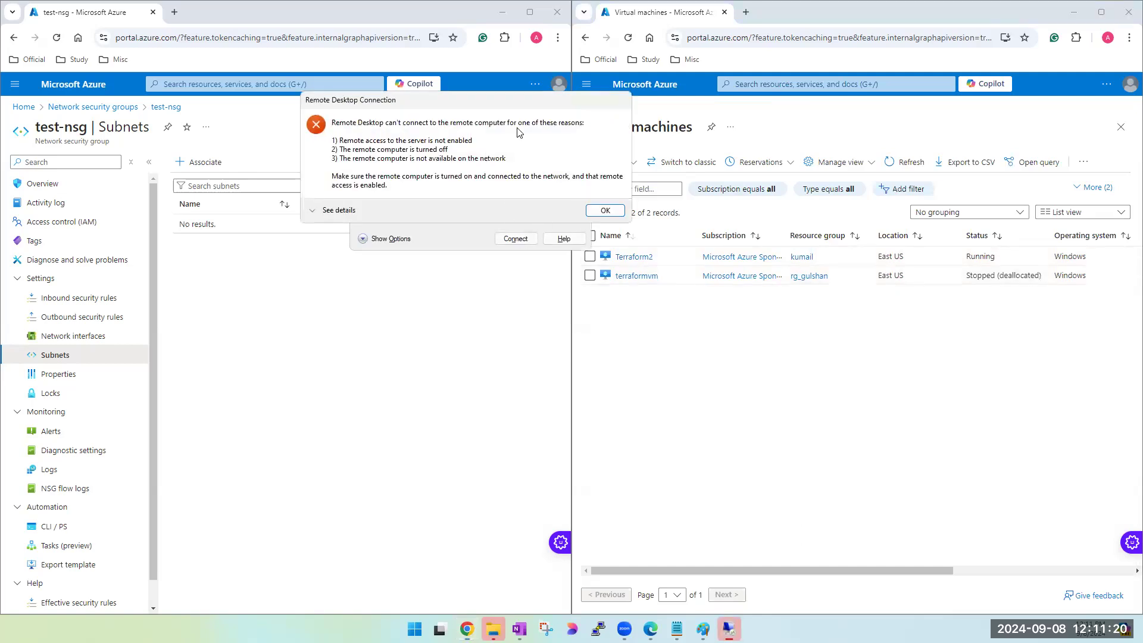
{"action": "left_click", "coordinate": [606, 213]}
{"action": "left_click_drag", "start_coordinate": [797, 571], "coordinate": [946, 567]}
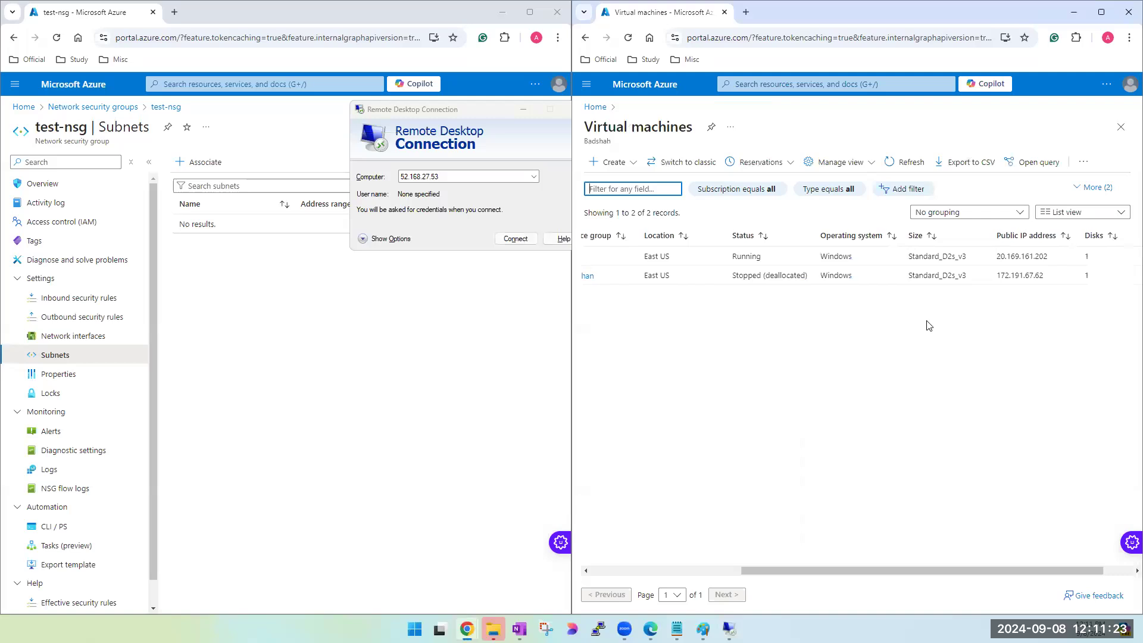
{"action": "double_click", "coordinate": [1024, 257]}
{"action": "key", "text": "ctrl+c"}
{"action": "left_click", "coordinate": [474, 176]}
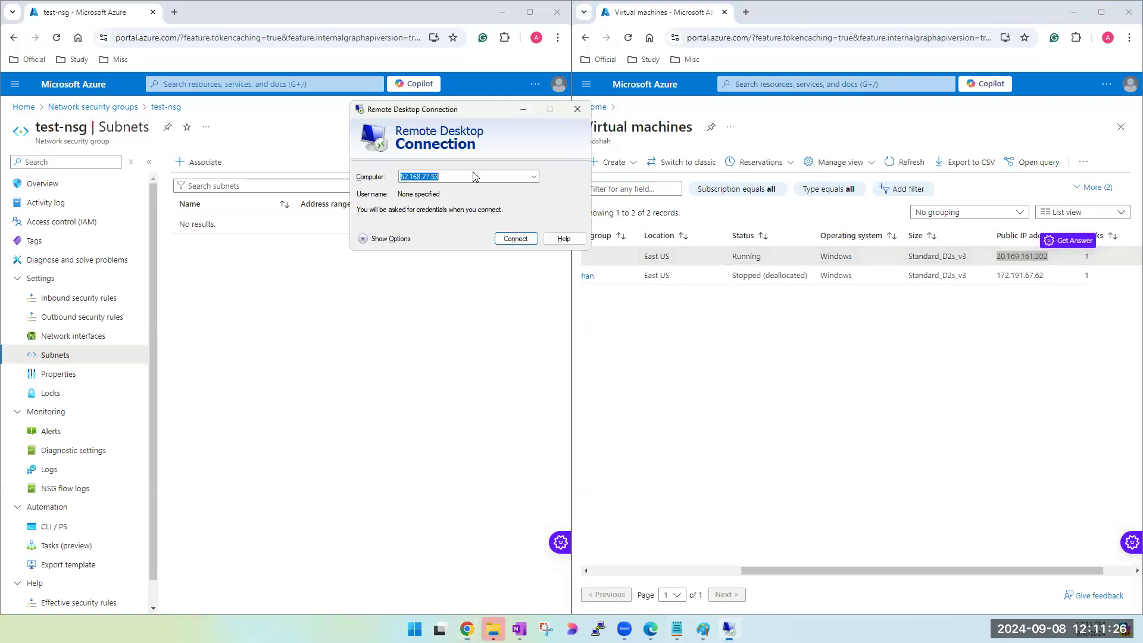
{"action": "key", "text": "ctrl+v"}
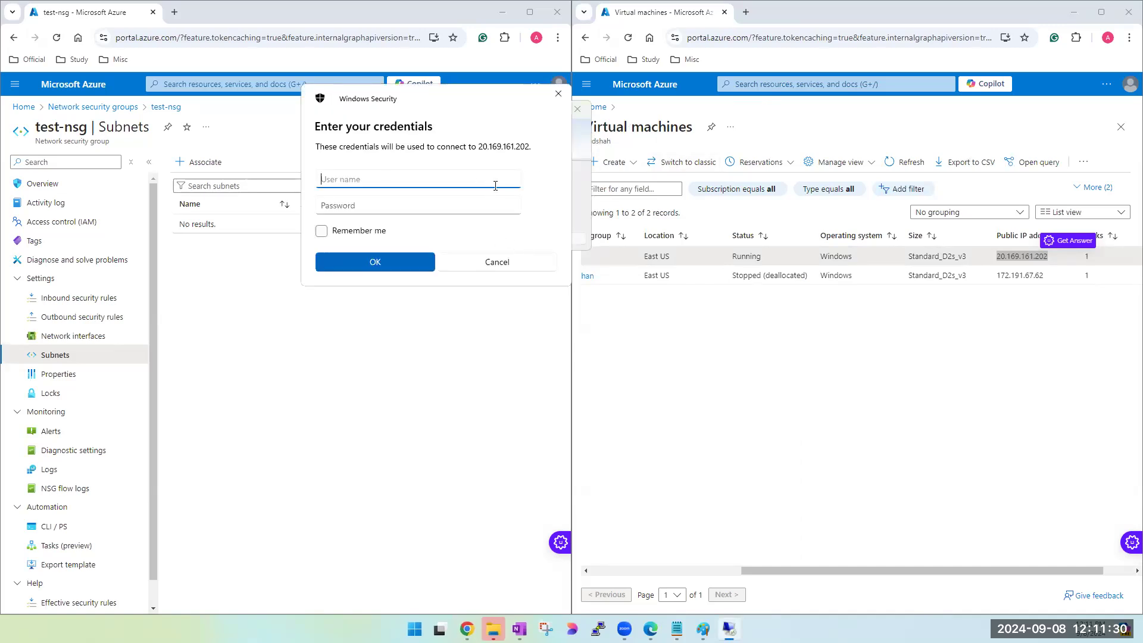
- Dismiss the credentials request, repeat the connection to 20.169.161.202, and dismiss the request again
{"action": "left_click", "coordinate": [561, 103]}
{"action": "left_click", "coordinate": [516, 242]}
{"action": "left_click", "coordinate": [558, 93]}
- Associate kumail-vnet's default subnet with test-nsg
{"action": "left_click", "coordinate": [184, 167]}
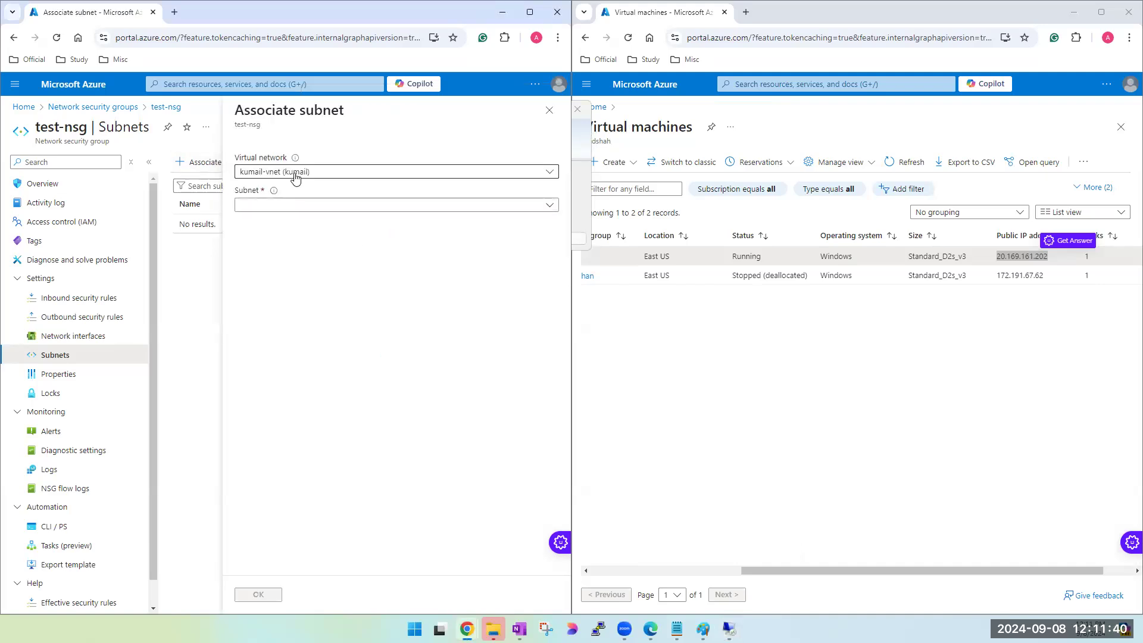
{"action": "left_click", "coordinate": [288, 205]}
{"action": "left_click", "coordinate": [272, 305]}
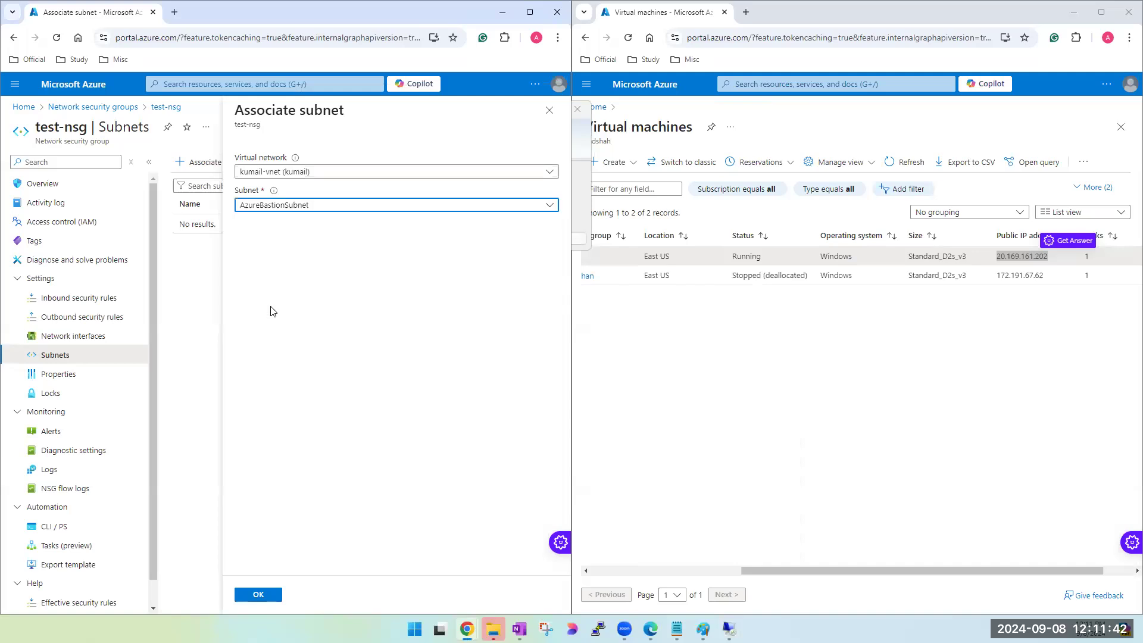
{"action": "left_click", "coordinate": [267, 595]}
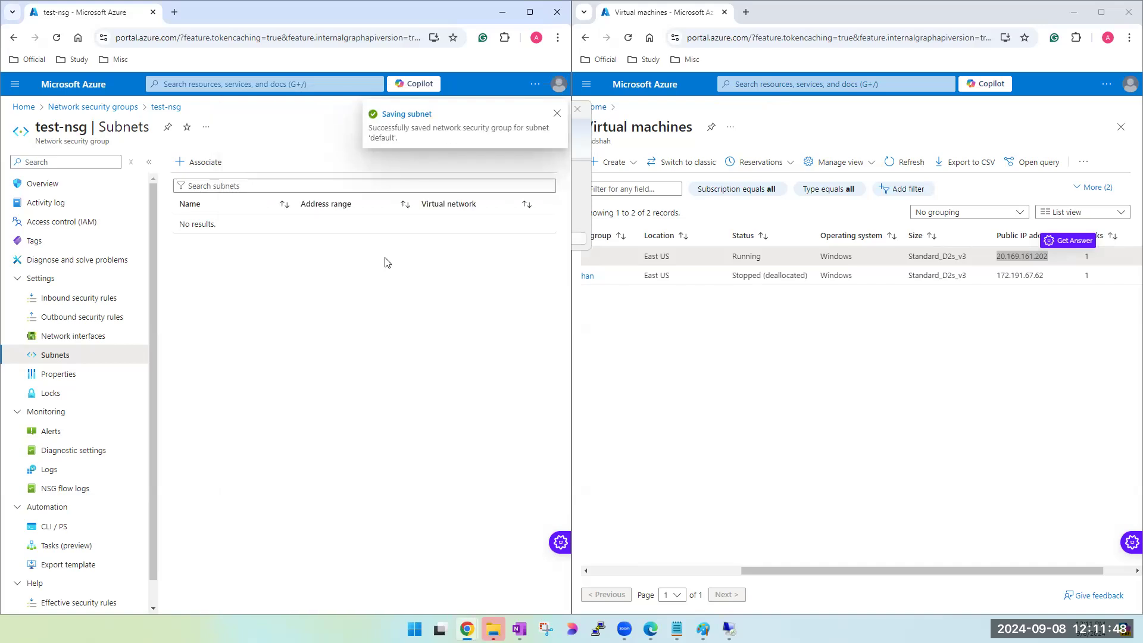
- Test the remote desktop connection to 20.169.161.202 twice, cancelling the credentials request each time, and close Remote Desktop Connection
{"action": "left_click", "coordinate": [578, 205]}
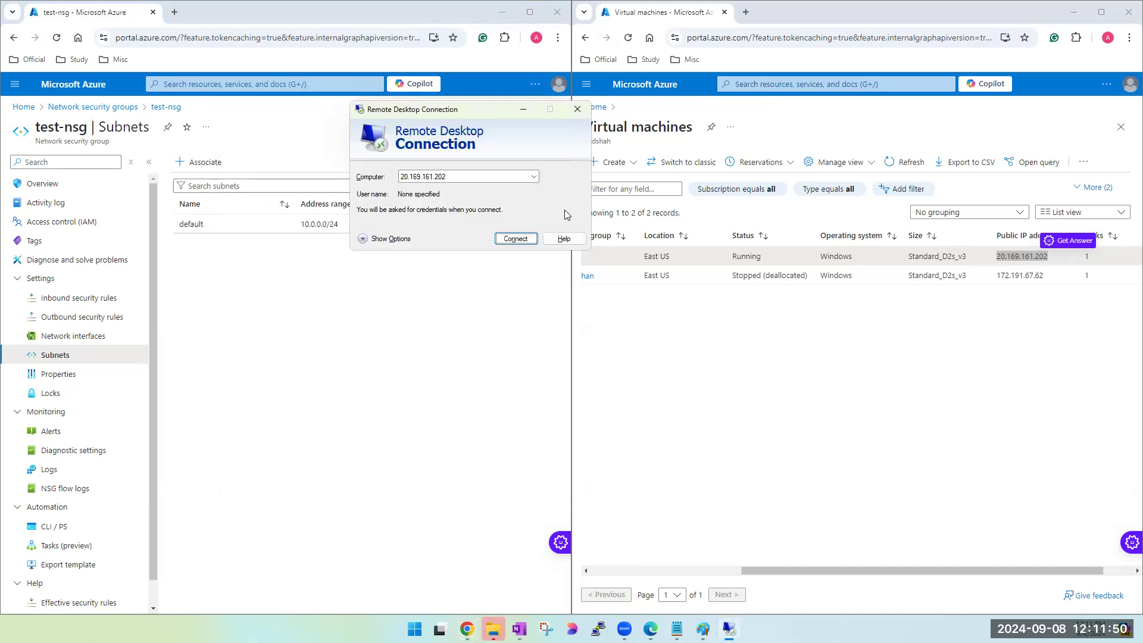
{"action": "left_click", "coordinate": [515, 239]}
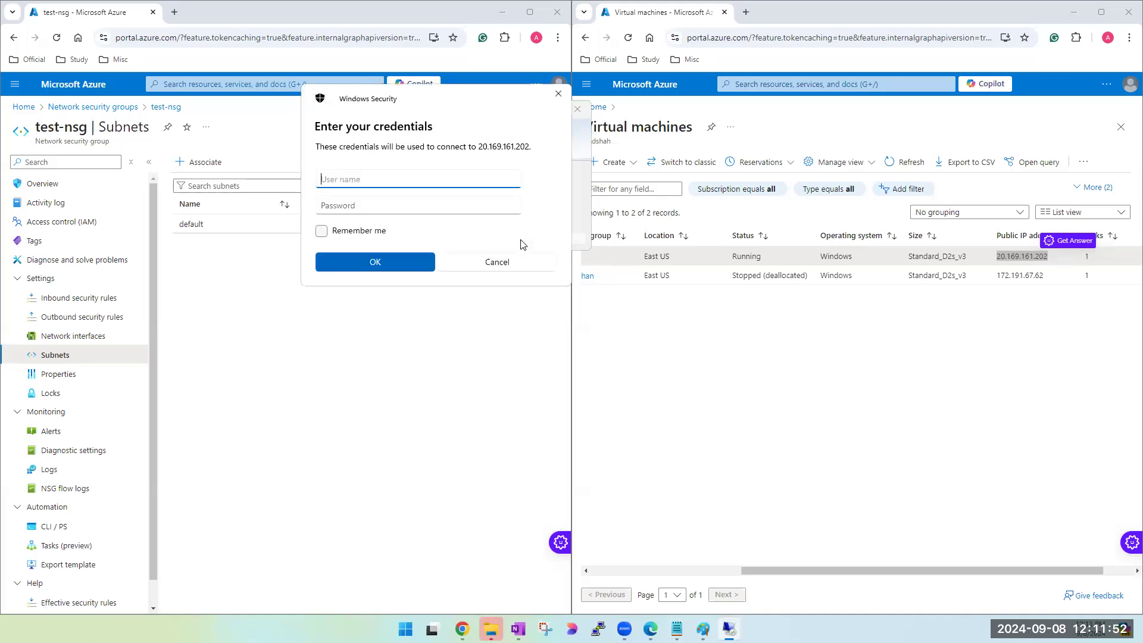
{"action": "left_click", "coordinate": [509, 269]}
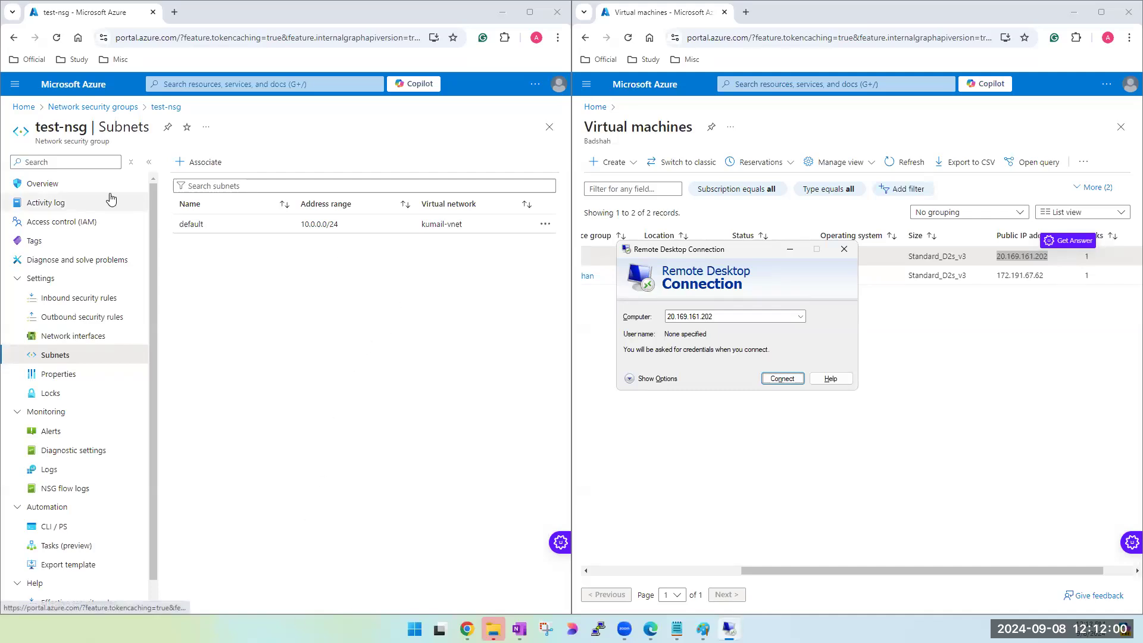
{"action": "left_click", "coordinate": [777, 384]}
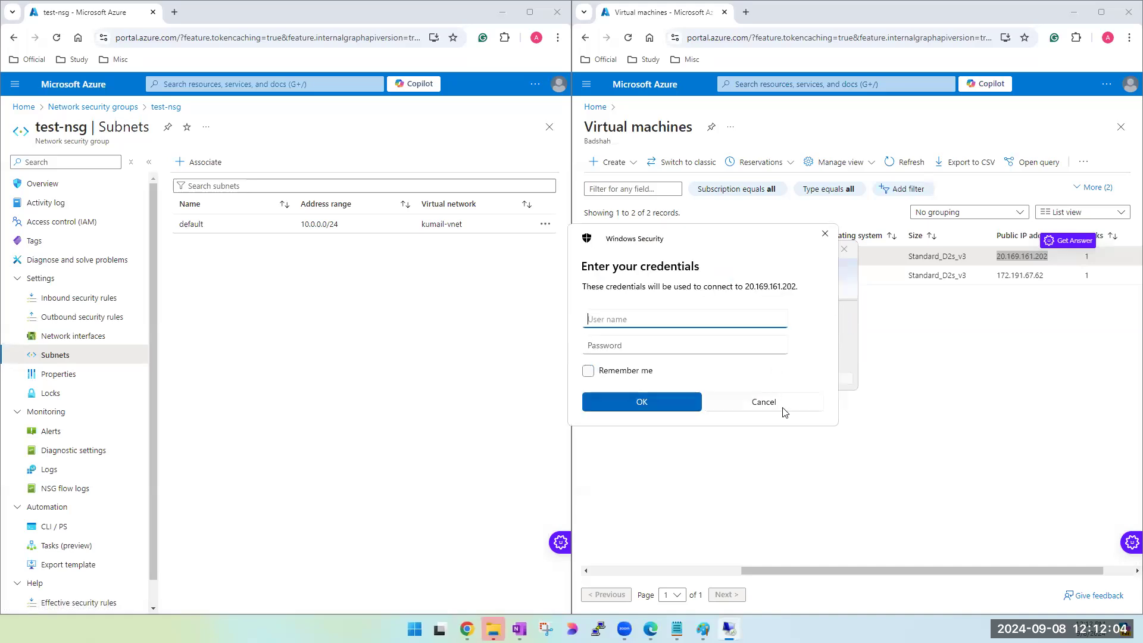
{"action": "left_click", "coordinate": [783, 409]}
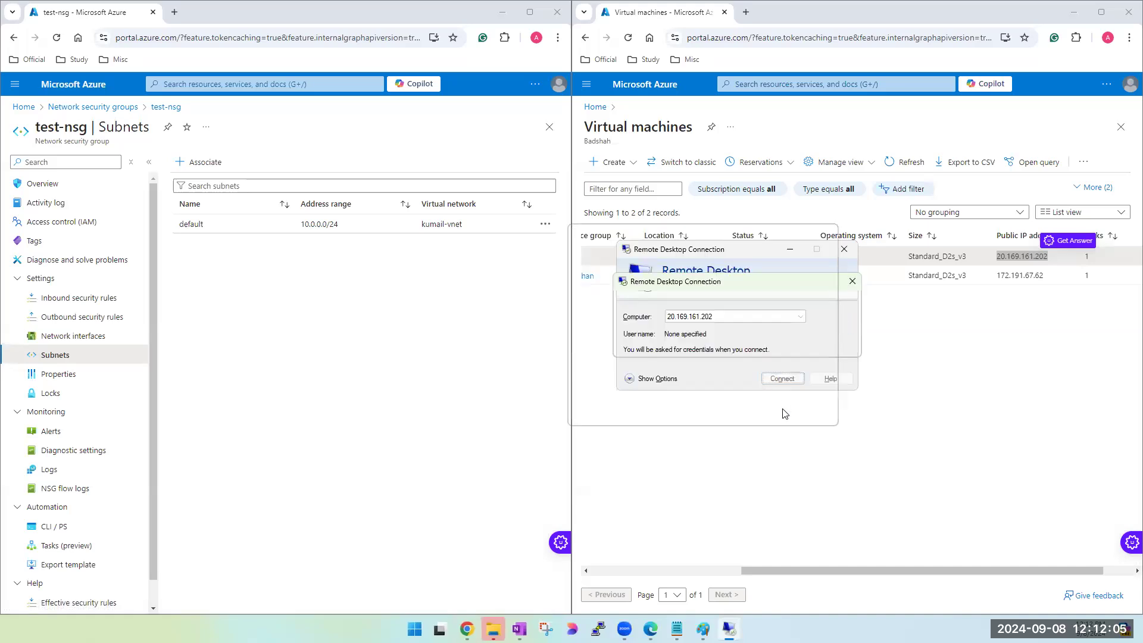
{"action": "left_click", "coordinate": [843, 256]}
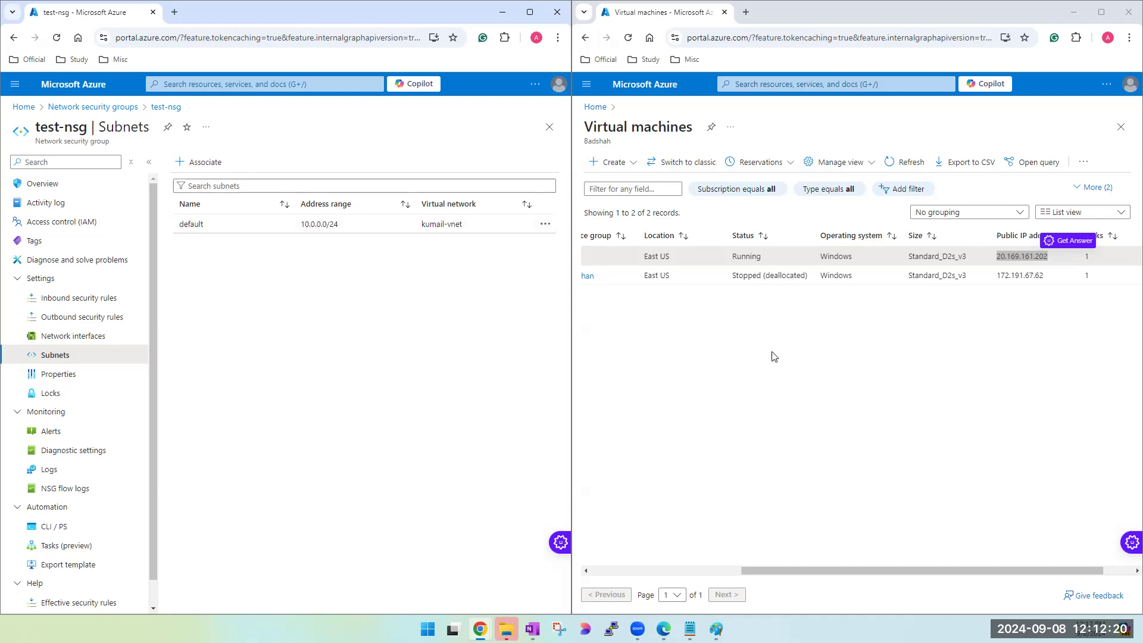
- Reopen Remote Desktop Connection, try connecting to 20.169.161.202 again, cancel the attempt and close the program
{"action": "left_click", "coordinate": [799, 342]}
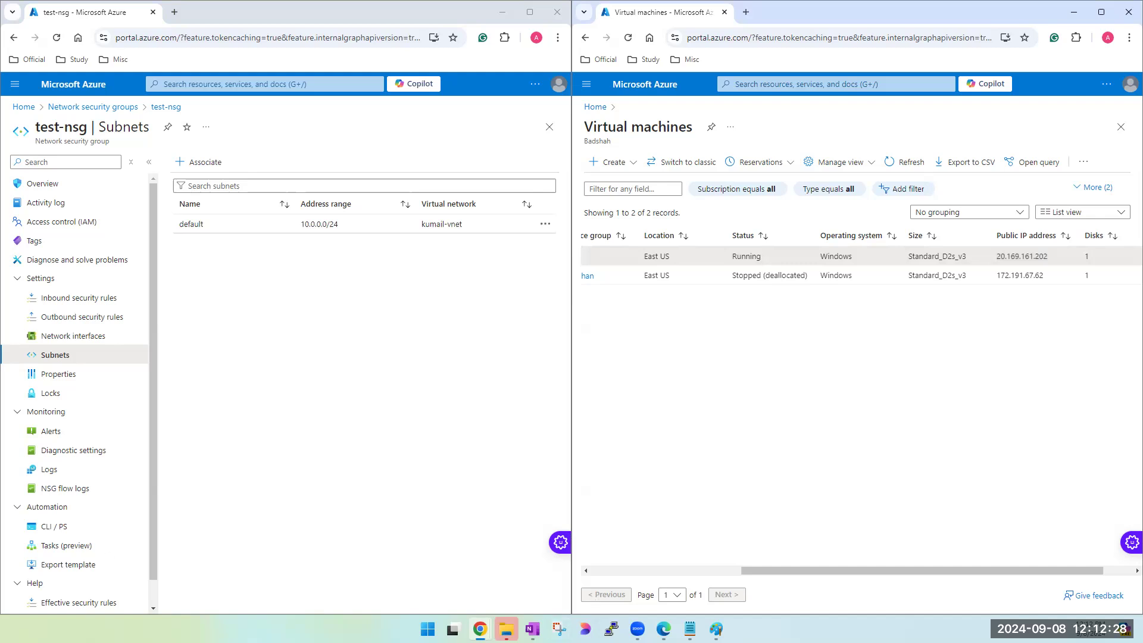
{"action": "mouse_move", "coordinate": [663, 629]}
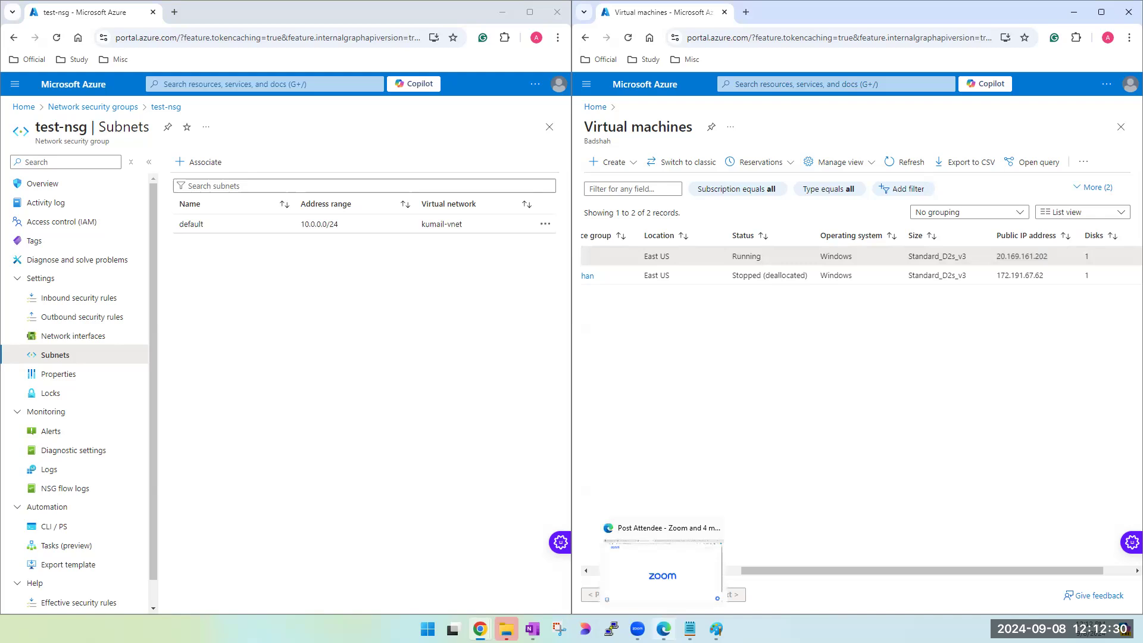
{"action": "left_click", "coordinate": [428, 629]}
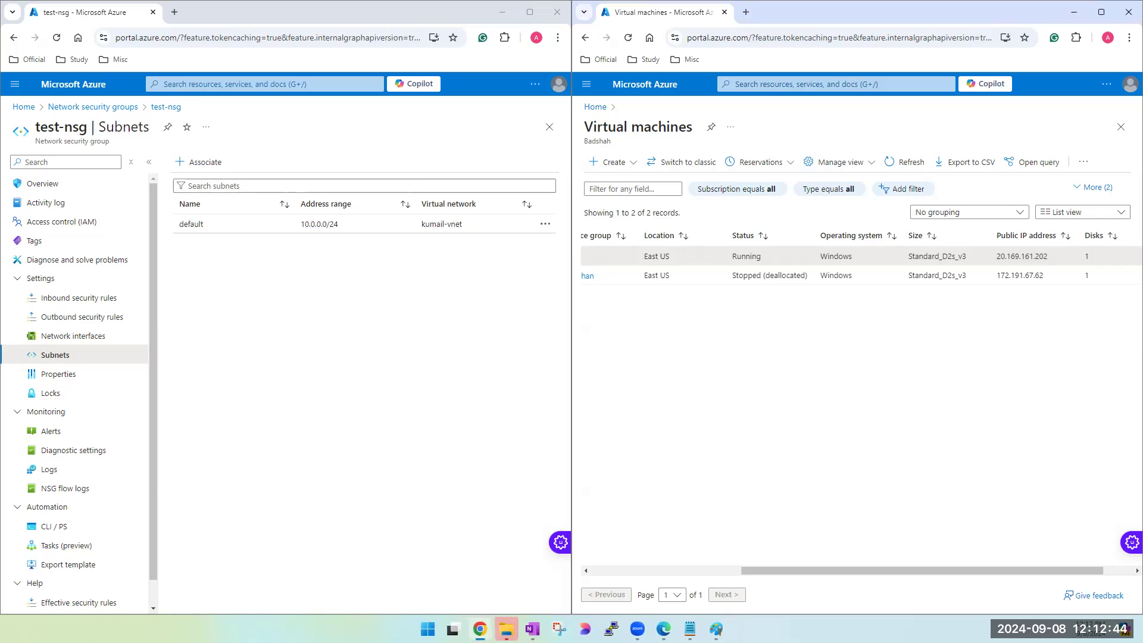
{"action": "key", "text": "super"}
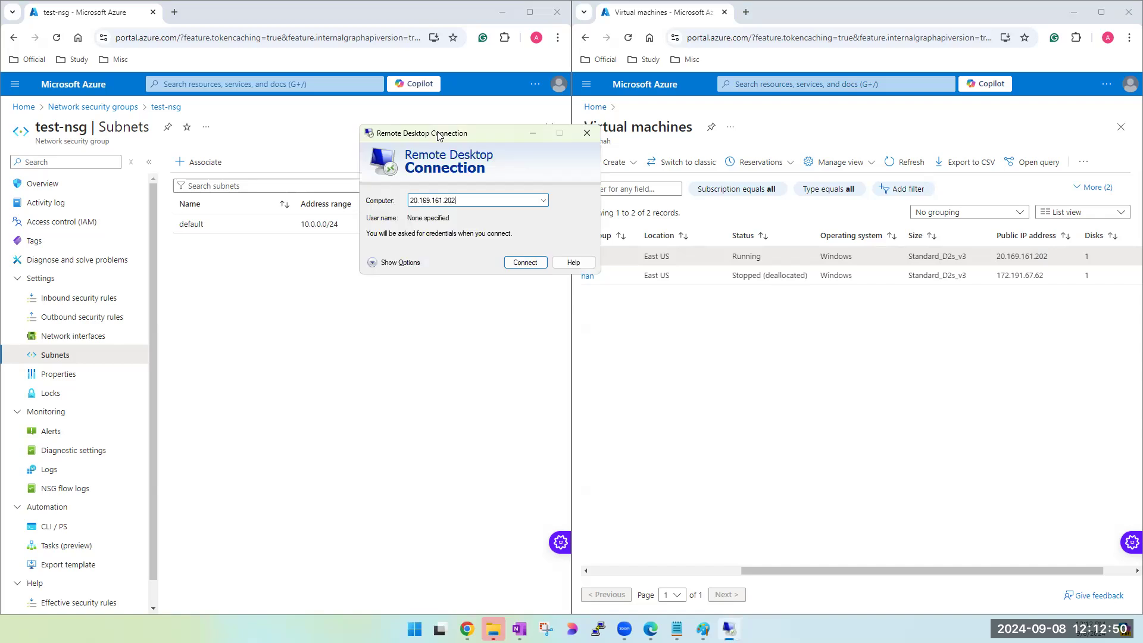
{"action": "left_click", "coordinate": [535, 267]}
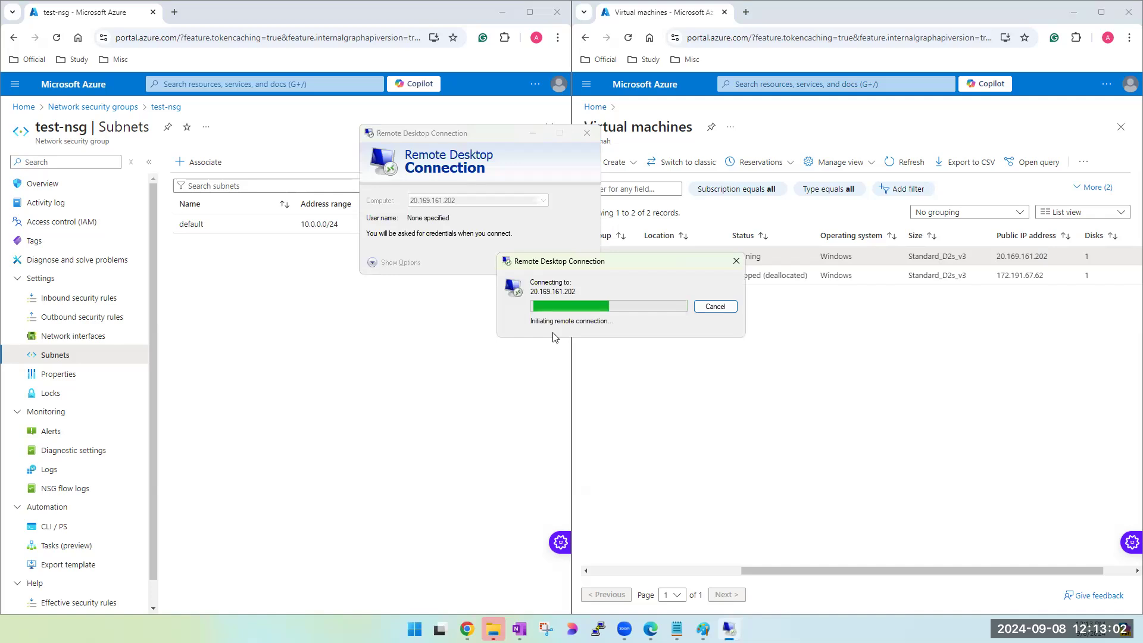
{"action": "left_click", "coordinate": [718, 307]}
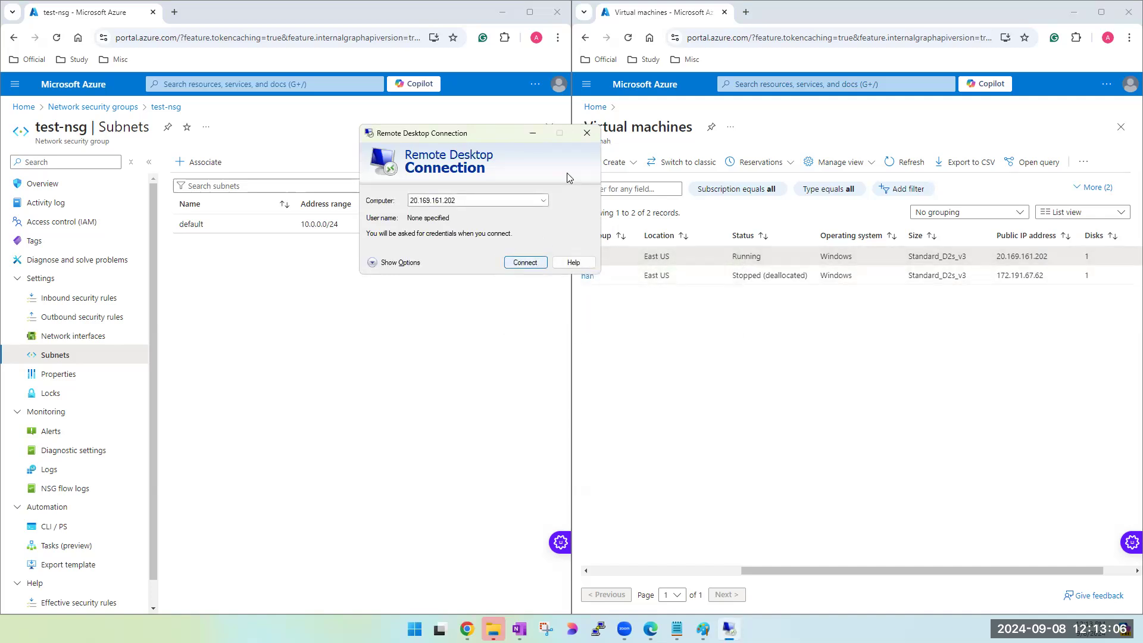
{"action": "left_click", "coordinate": [586, 136]}
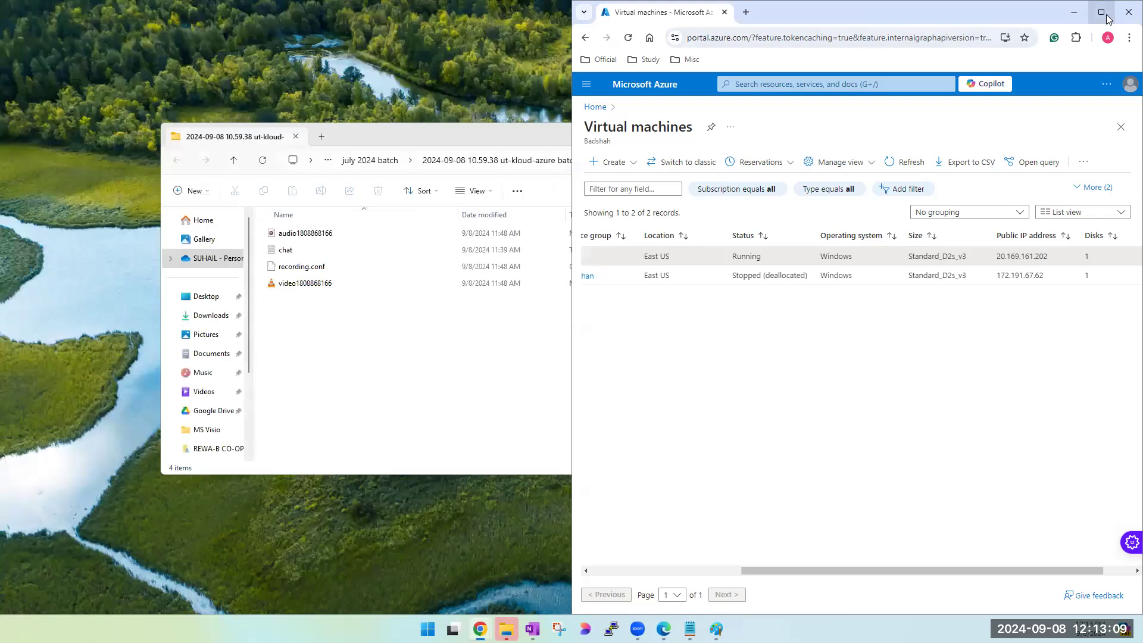
- Maximize the browser window with the virtual machines list and switch the portal to the ut-kloud.in directory
{"action": "left_click", "coordinate": [1101, 12]}
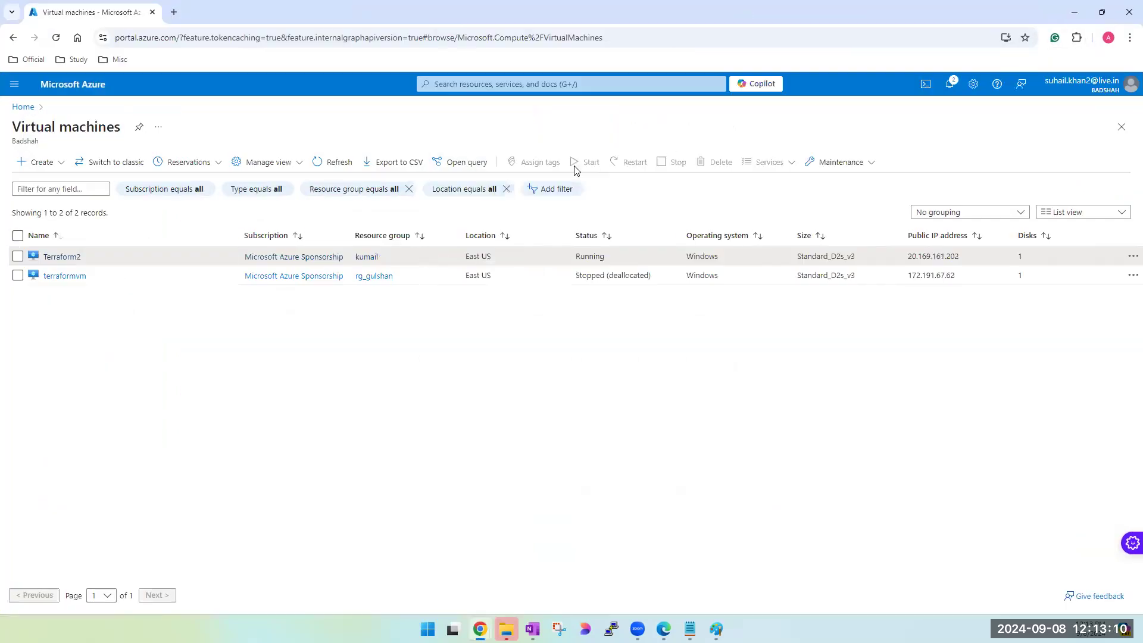
{"action": "left_click", "coordinate": [1130, 93]}
{"action": "left_click", "coordinate": [1069, 189]}
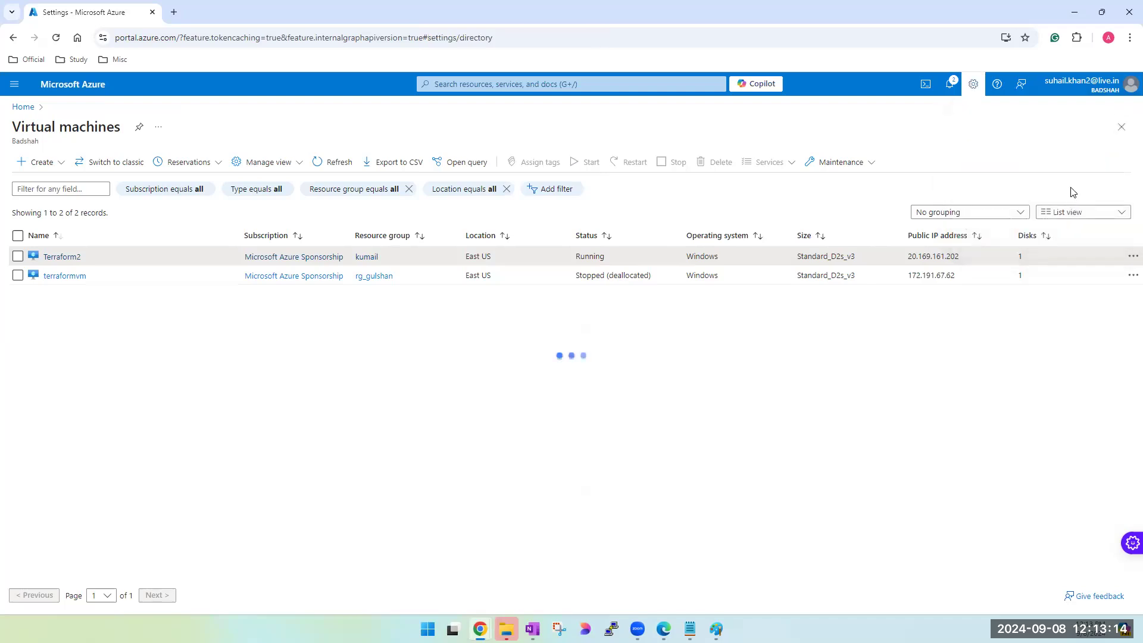
{"action": "left_click", "coordinate": [547, 366]}
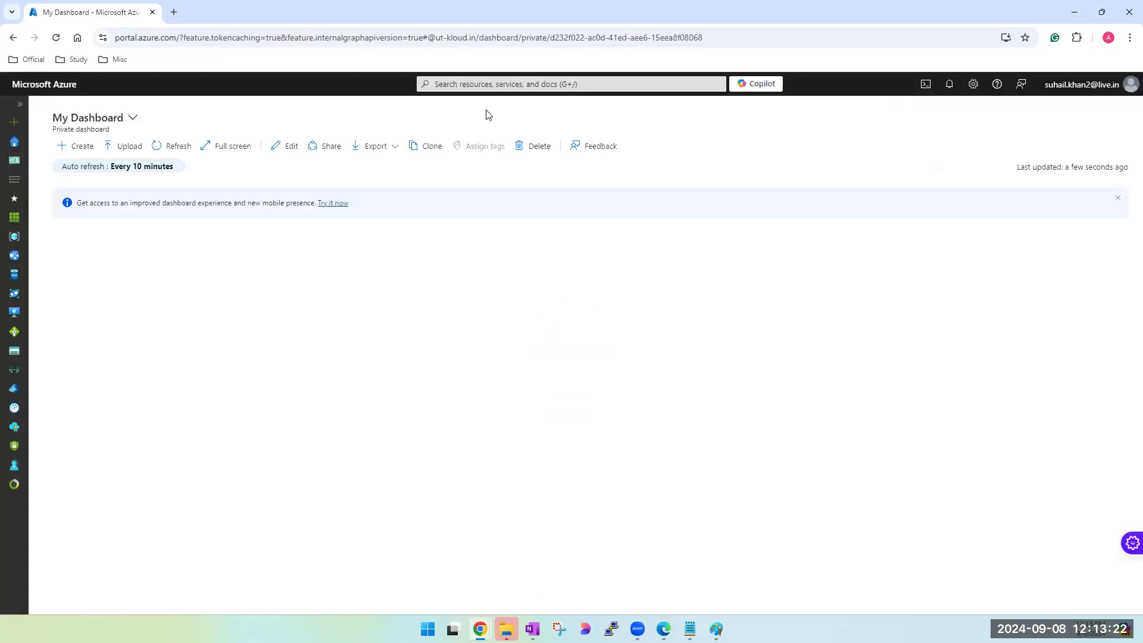
- Go to the virtual machines service and start creating a new Azure virtual machine
{"action": "left_click", "coordinate": [493, 88]}
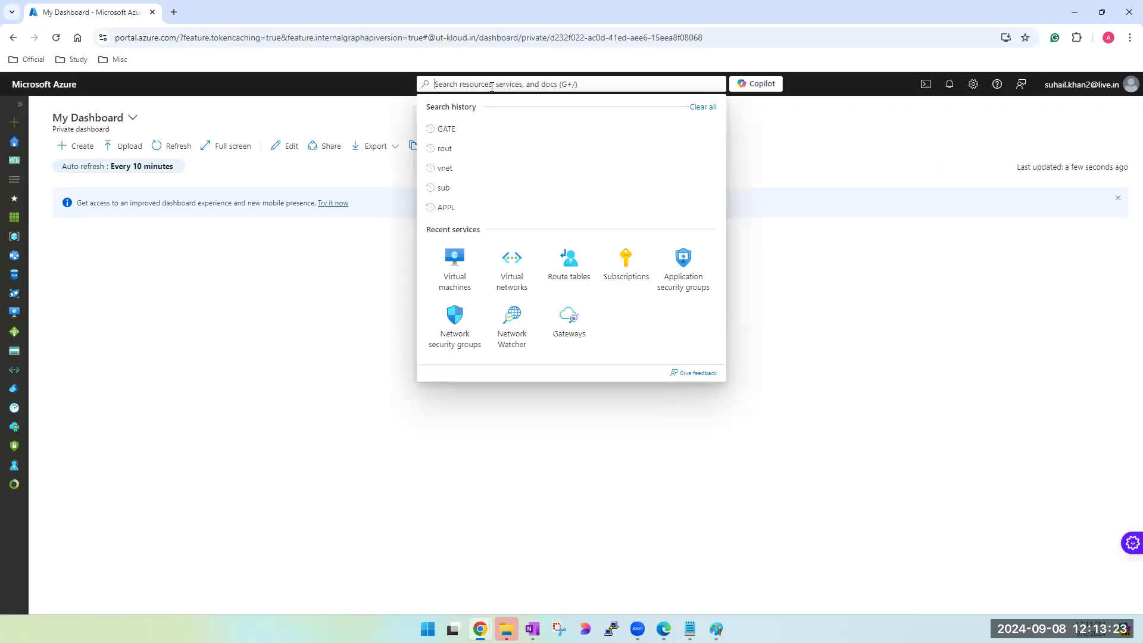
{"action": "left_click", "coordinate": [467, 280]}
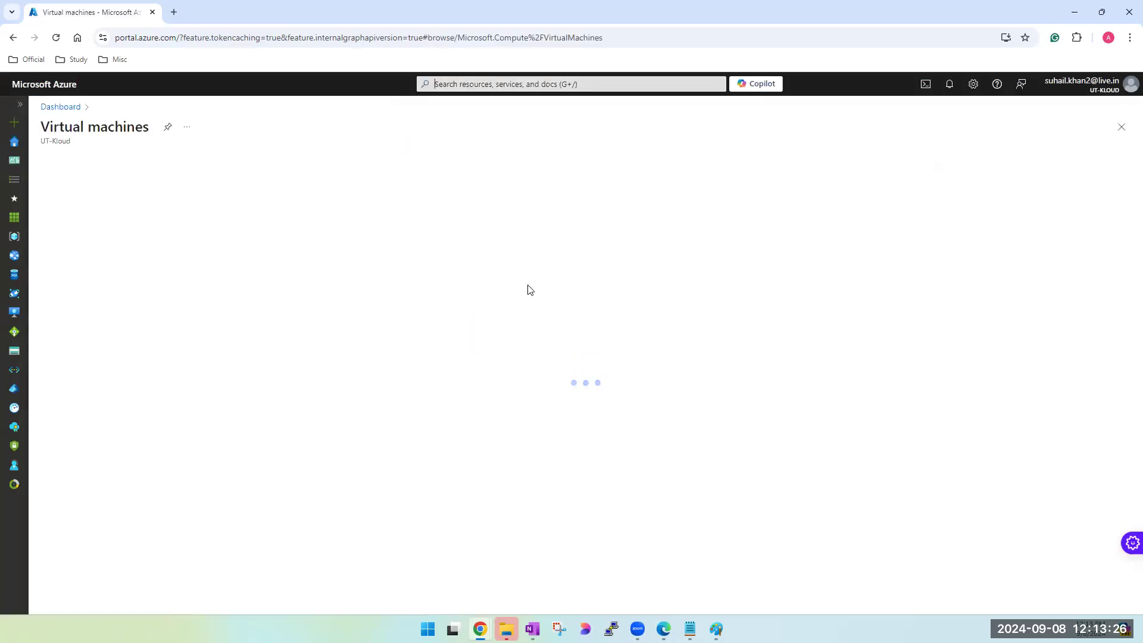
{"action": "left_click", "coordinate": [67, 162]}
{"action": "left_click", "coordinate": [80, 184]}
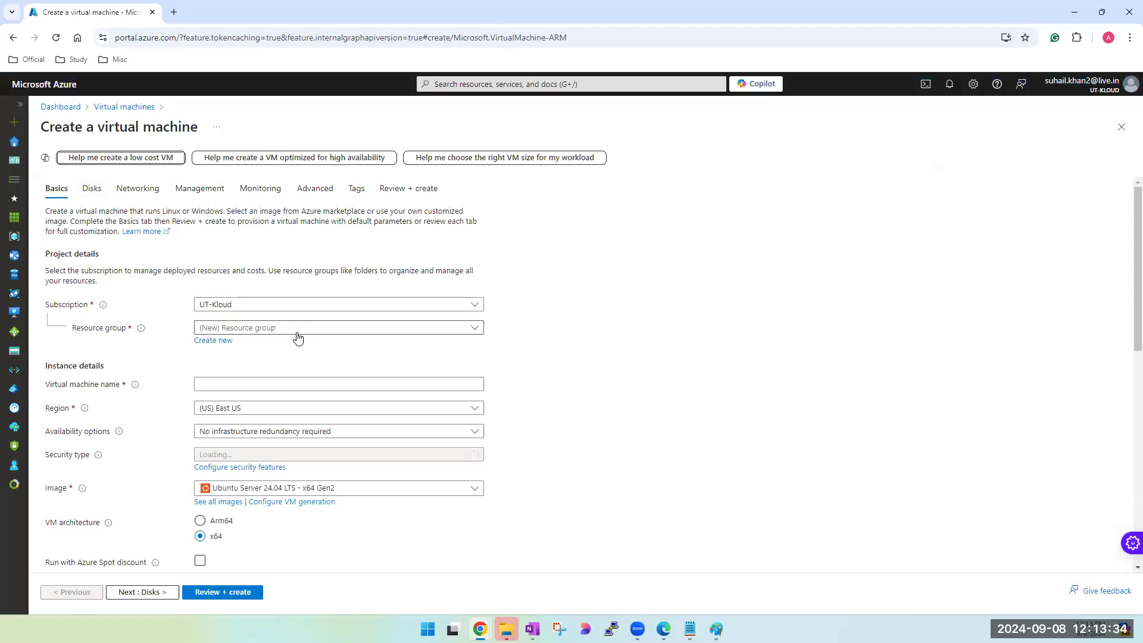
- Create a new resource group named NSG-PRACT for the virtual machine
{"action": "left_click", "coordinate": [299, 331]}
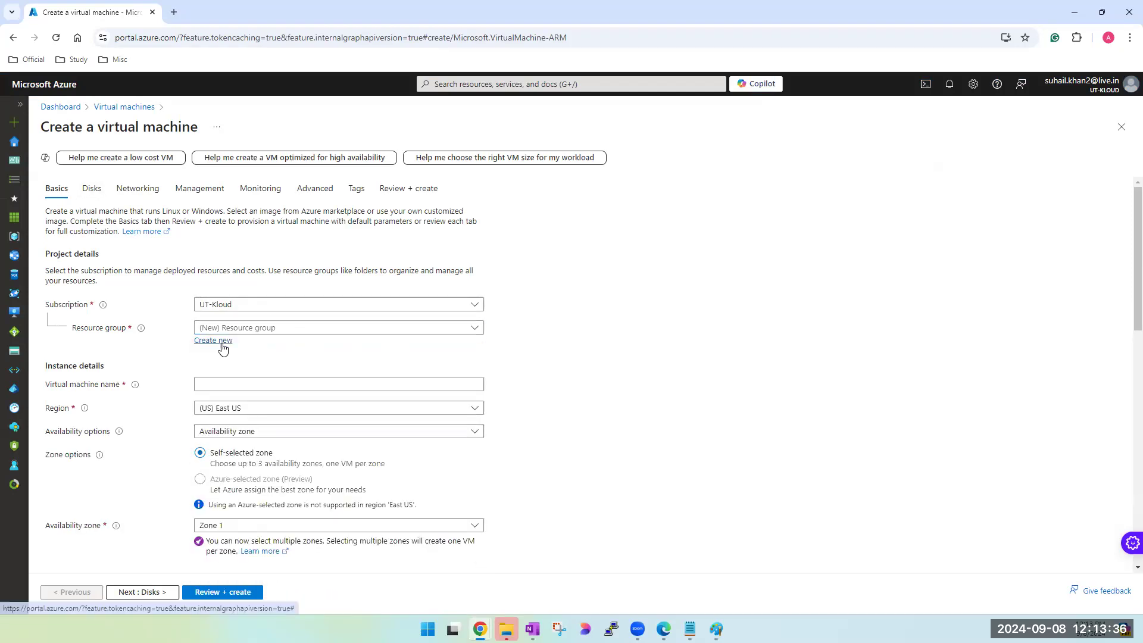
{"action": "left_click", "coordinate": [222, 345]}
{"action": "left_click", "coordinate": [302, 423]}
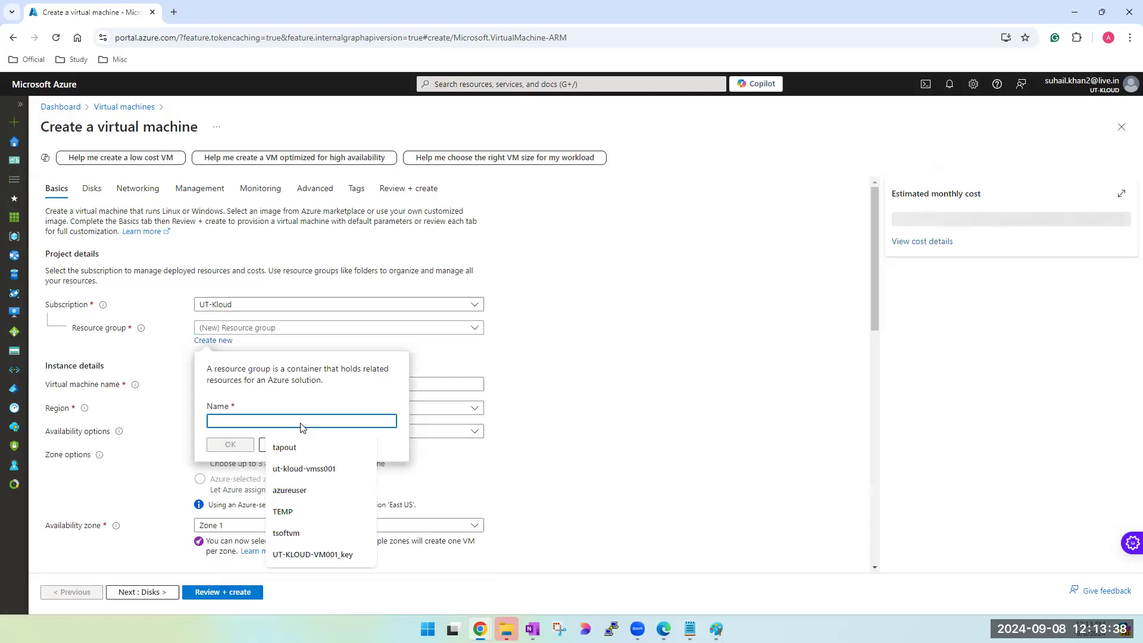
{"action": "type", "text": "N"}
{"action": "key", "text": "BackSpace"}
{"action": "type", "text": "NAS"}
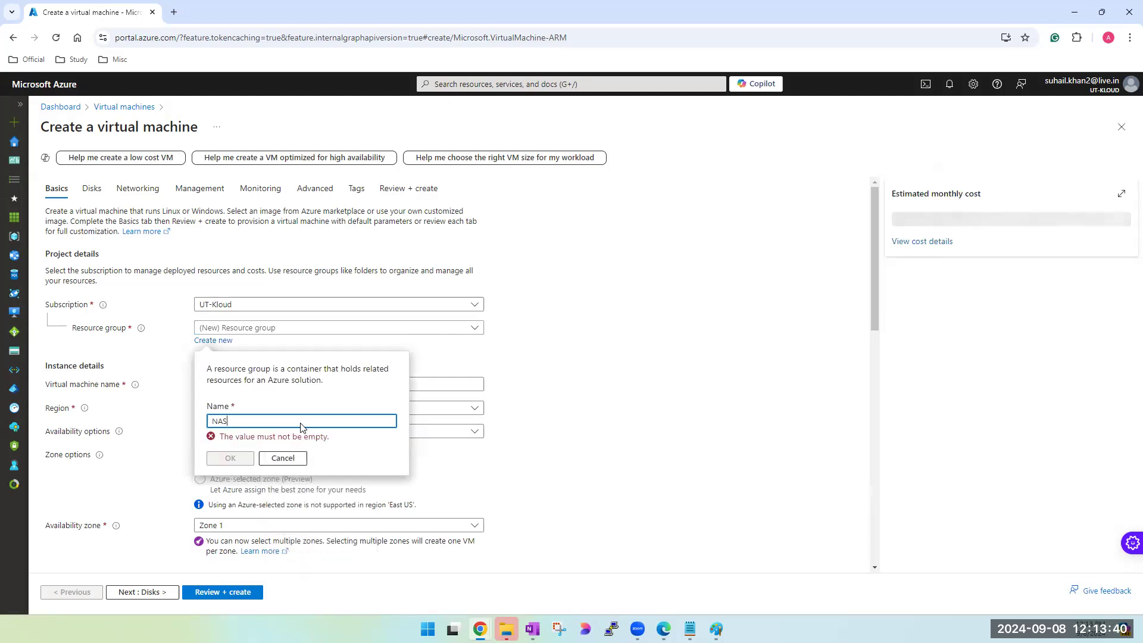
{"action": "key", "text": "BackSpace"}
{"action": "key", "text": "BackSpace"}
{"action": "type", "text": "SG="}
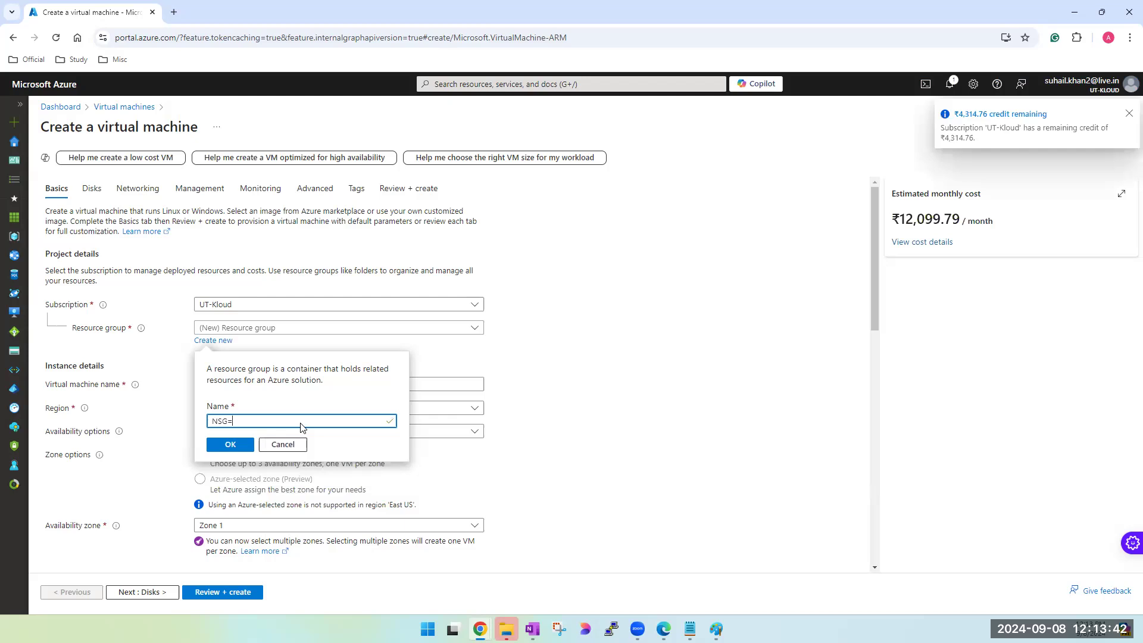
{"action": "key", "text": "BackSpace"}
{"action": "type", "text": "-PRACT"}
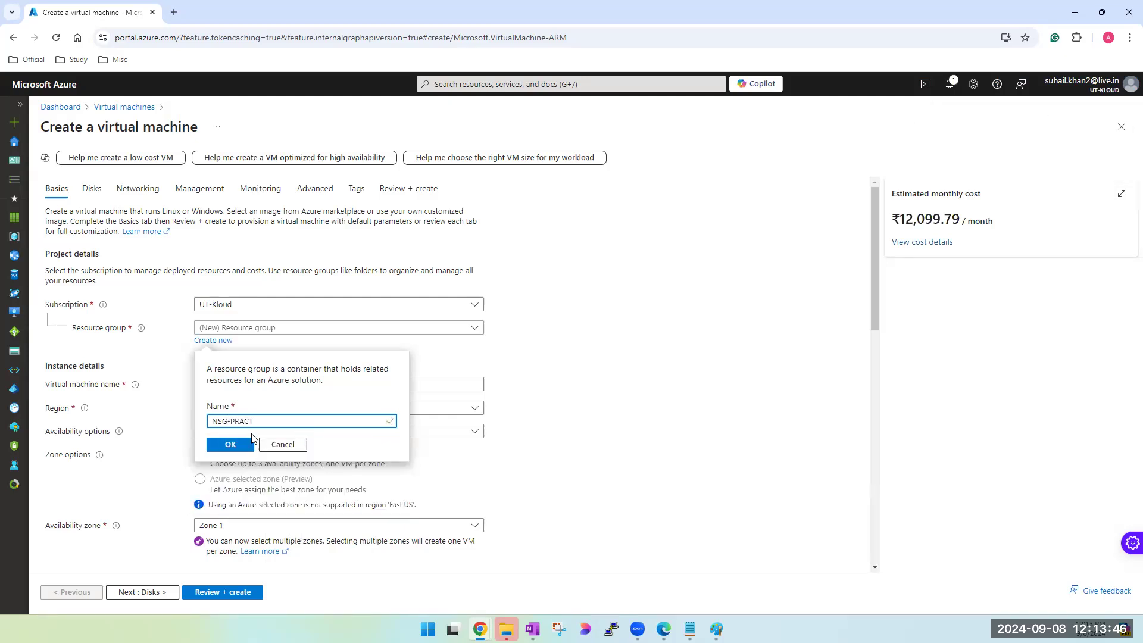
{"action": "left_click", "coordinate": [230, 444]}
- Name the virtual machine ut-kloud-vm-webserver001 and set its availability option to No infrastructure redundancy required
{"action": "left_click", "coordinate": [286, 384]}
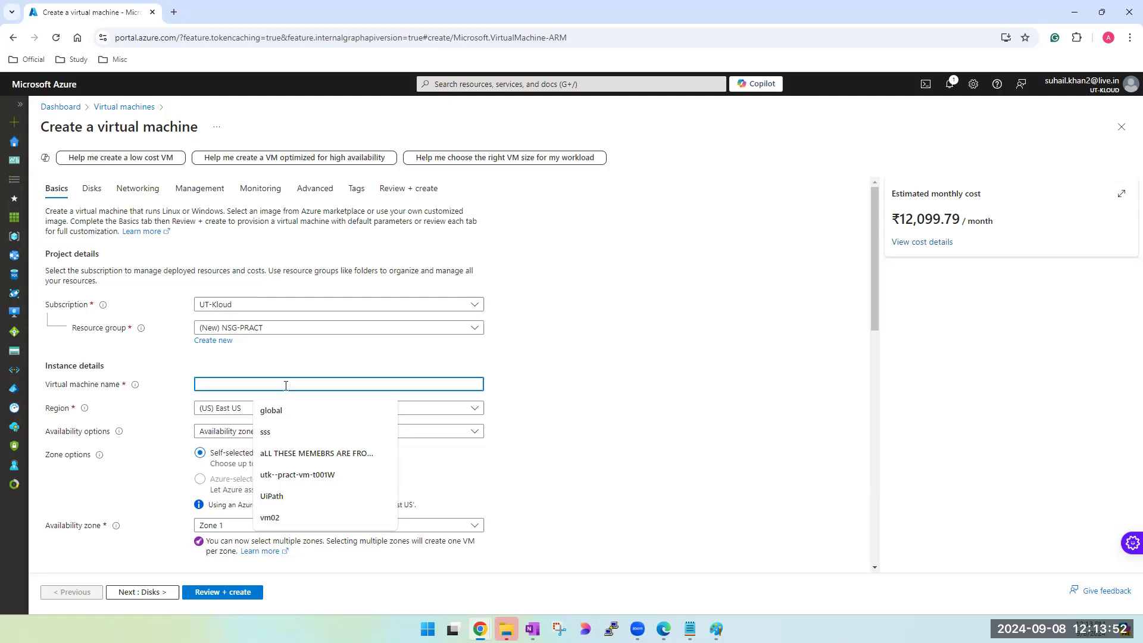
{"action": "type", "text": "nsg"}
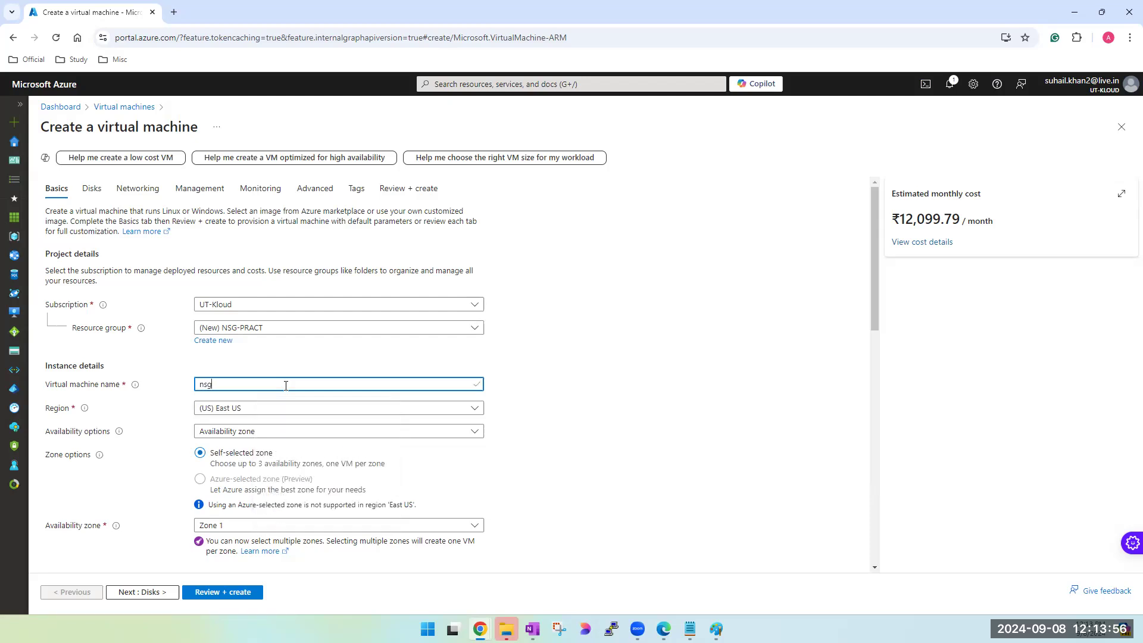
{"action": "key", "text": "ctrl+a"}
{"action": "type", "text": "ut-k"}
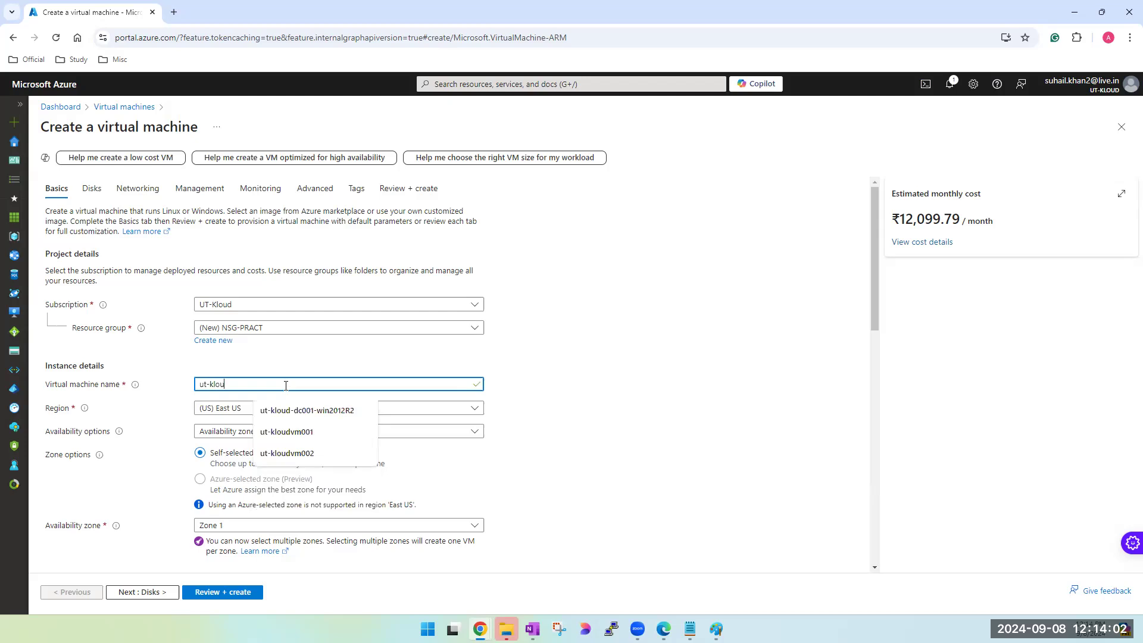
{"action": "type", "text": "loud-vm-webserver001"}
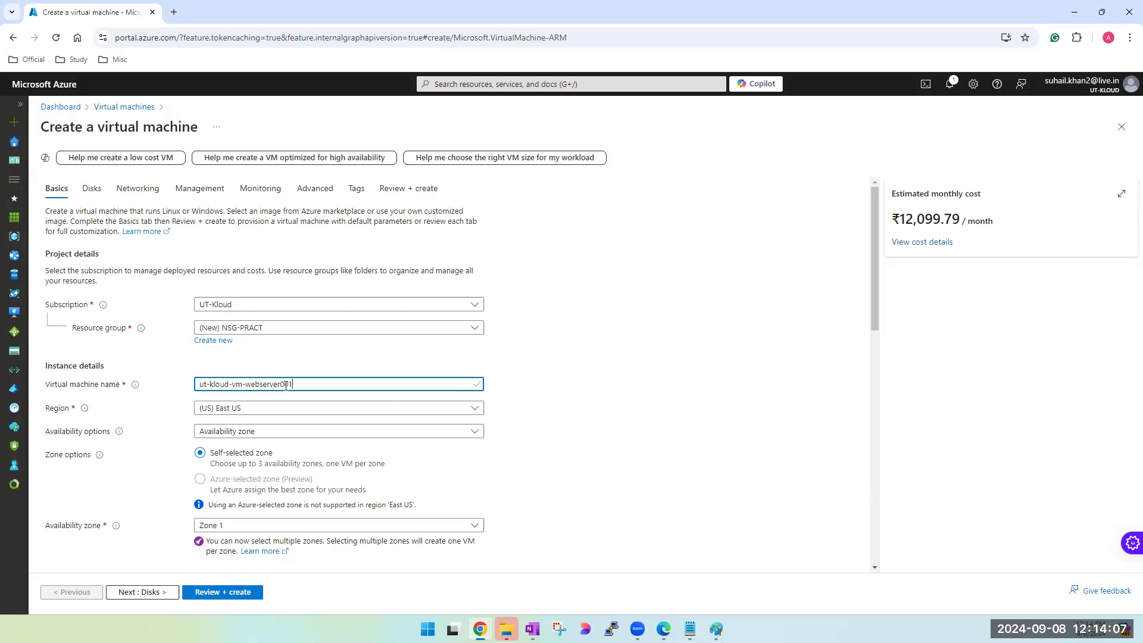
{"action": "key", "text": "ctrl+a"}
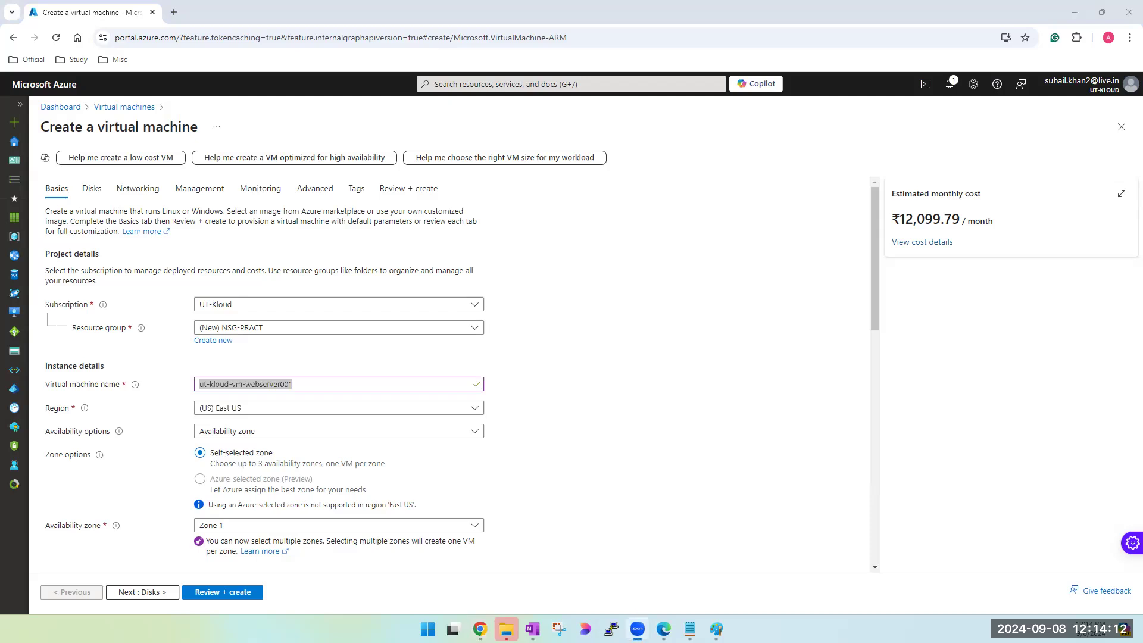
{"action": "left_click", "coordinate": [285, 433]}
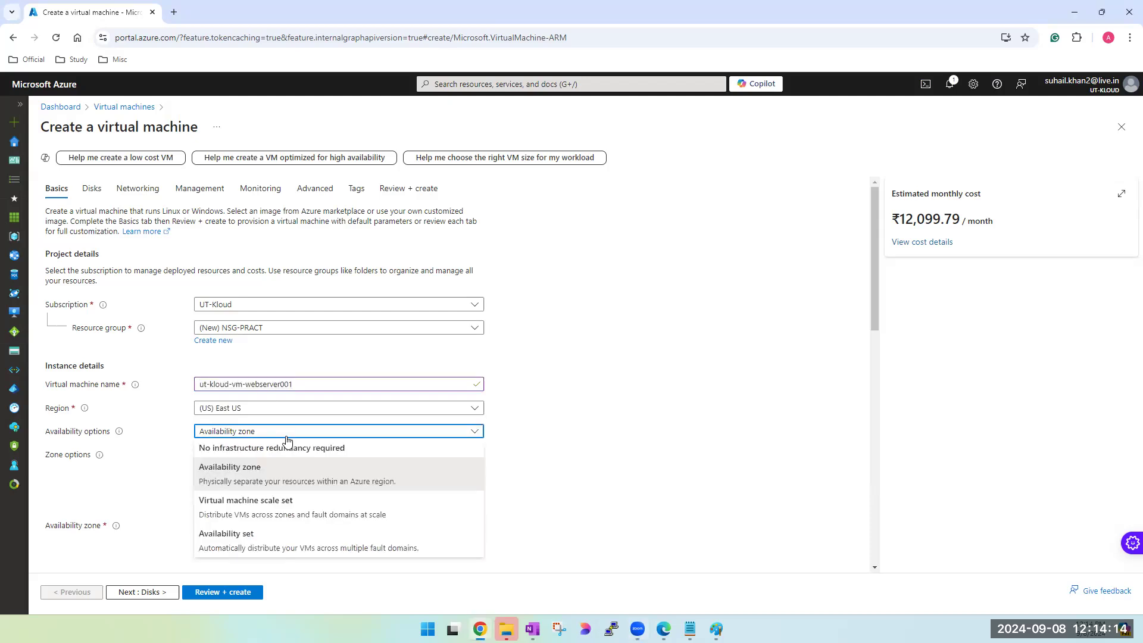
{"action": "left_click", "coordinate": [266, 453]}
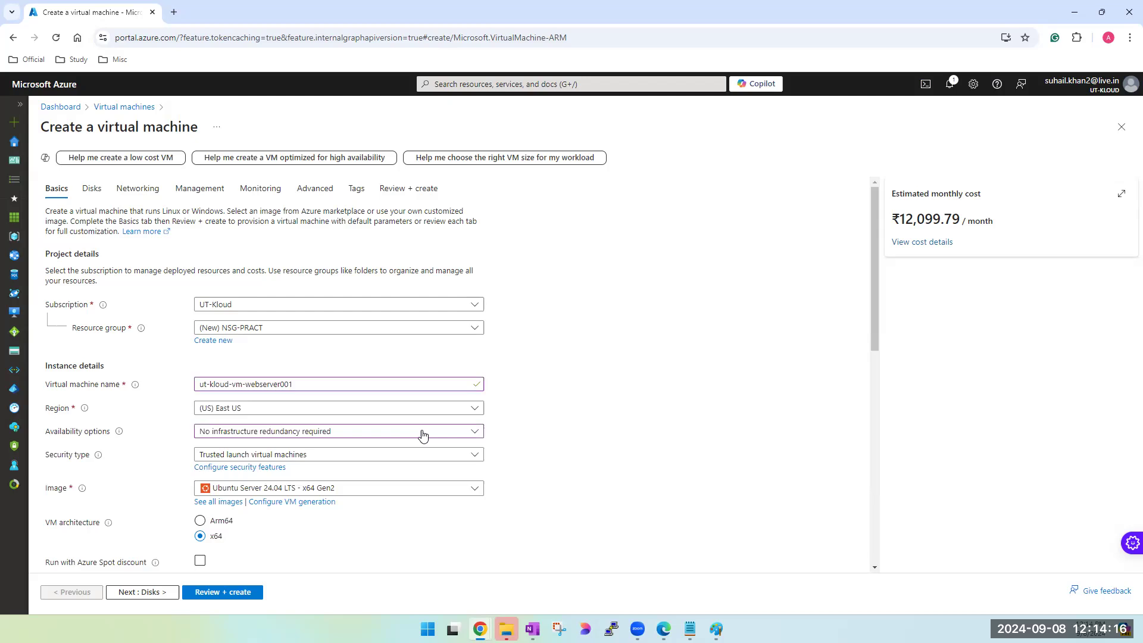
- Choose the shared image Windows2019-TsoftWebSite-CPUTester as the virtual machine's image
{"action": "scroll", "coordinate": [541, 415], "scroll_direction": "down", "scroll_amount": 3}
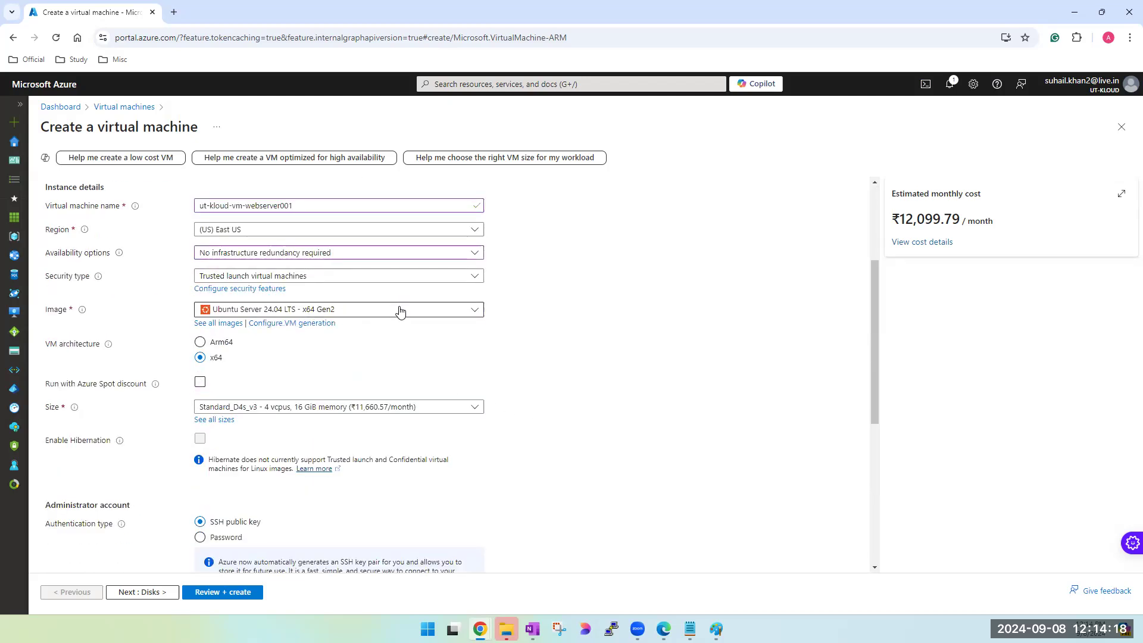
{"action": "left_click", "coordinate": [401, 311]}
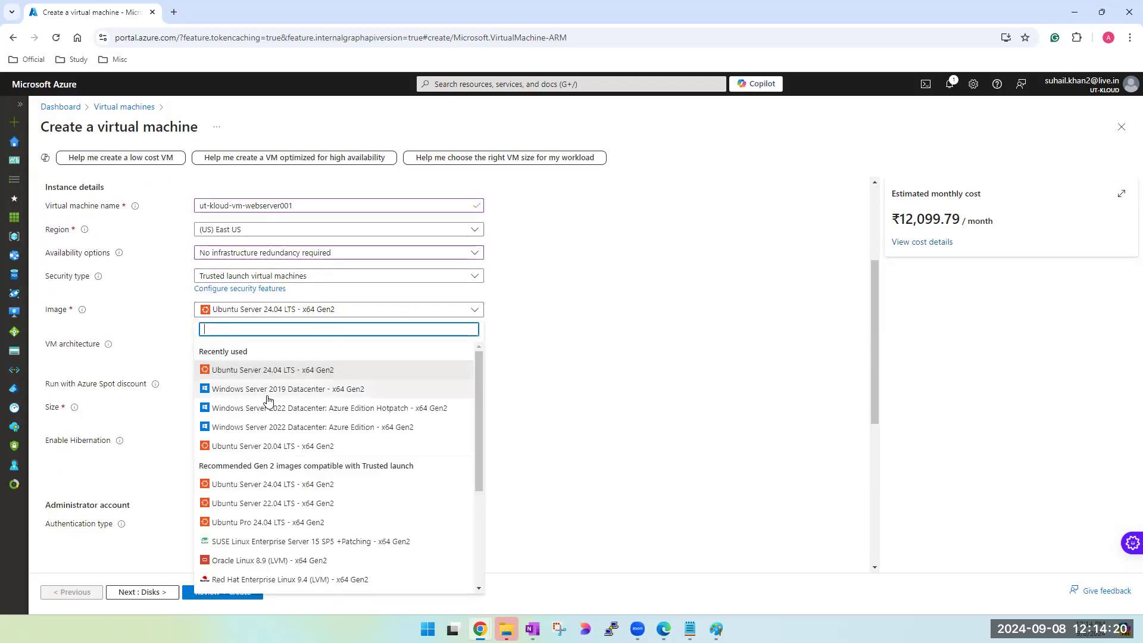
{"action": "scroll", "coordinate": [271, 417], "scroll_direction": "down", "scroll_amount": 3}
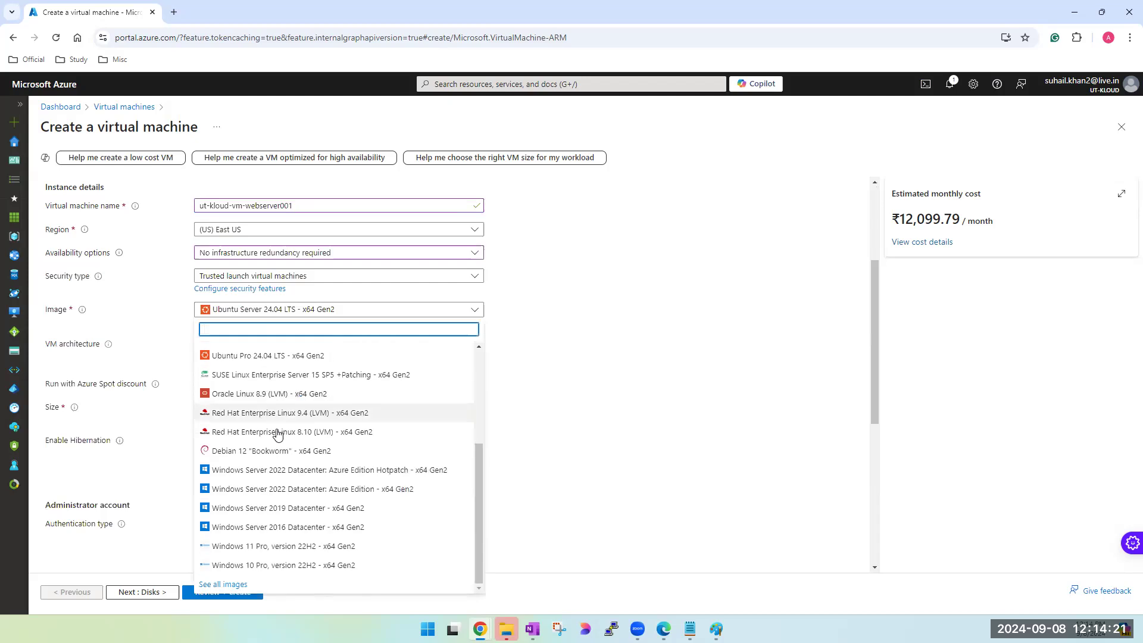
{"action": "left_click", "coordinate": [235, 584]}
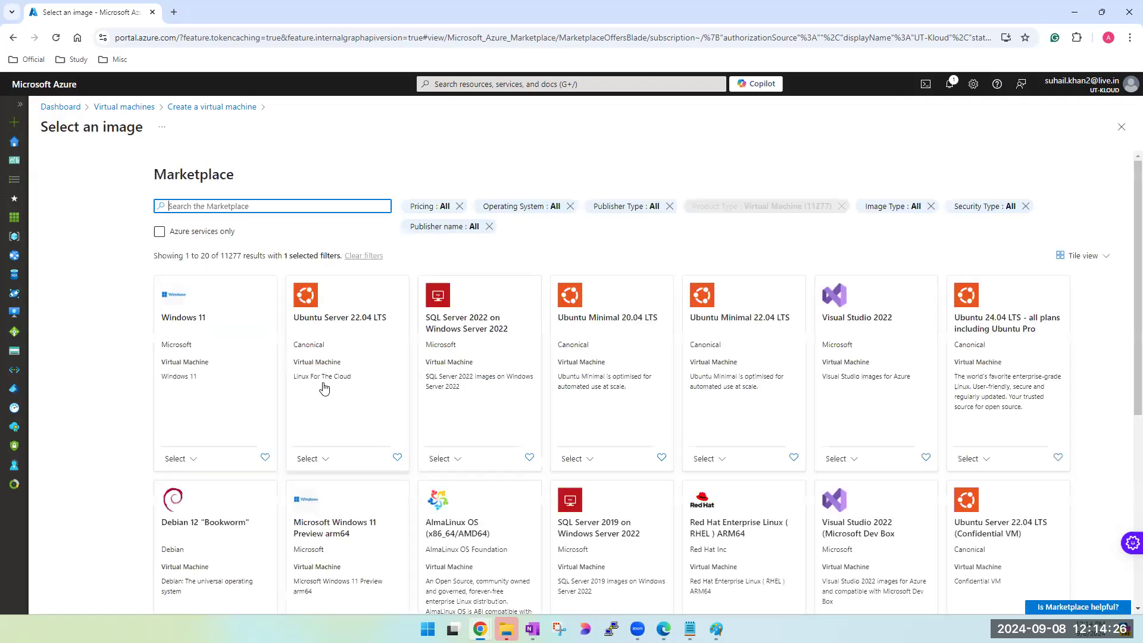
{"action": "left_click", "coordinate": [63, 220]}
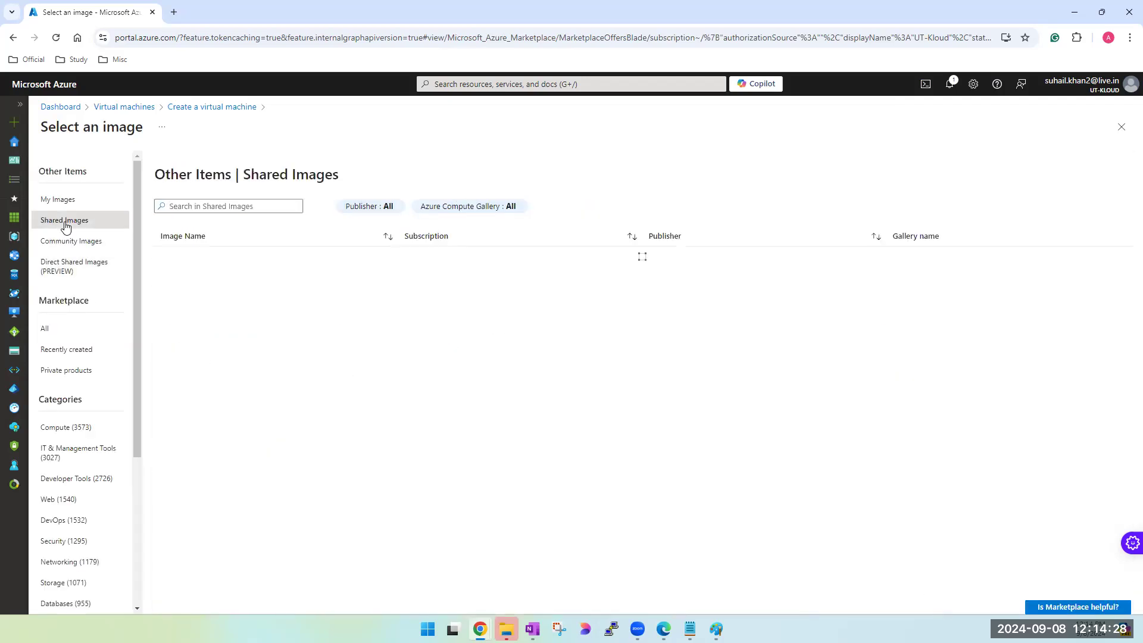
{"action": "left_click", "coordinate": [219, 275]}
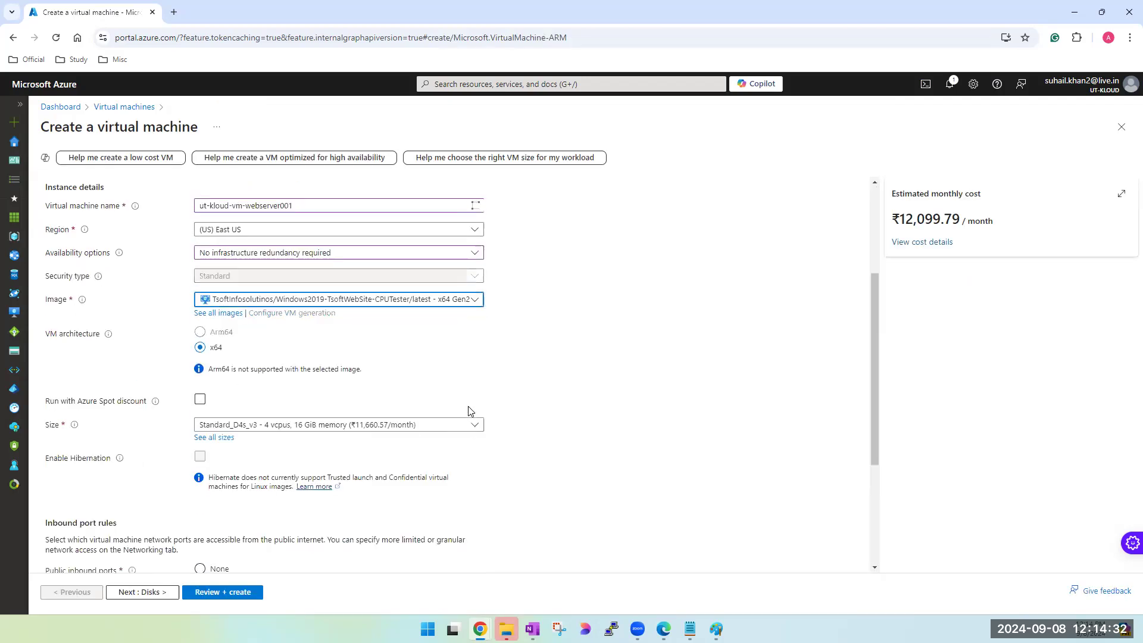
- Keep RDP (3389) as the only allowed inbound port and set the license type to Windows server
{"action": "scroll", "coordinate": [335, 318], "scroll_direction": "down", "scroll_amount": 2}
{"action": "scroll", "coordinate": [309, 408], "scroll_direction": "down", "scroll_amount": 2}
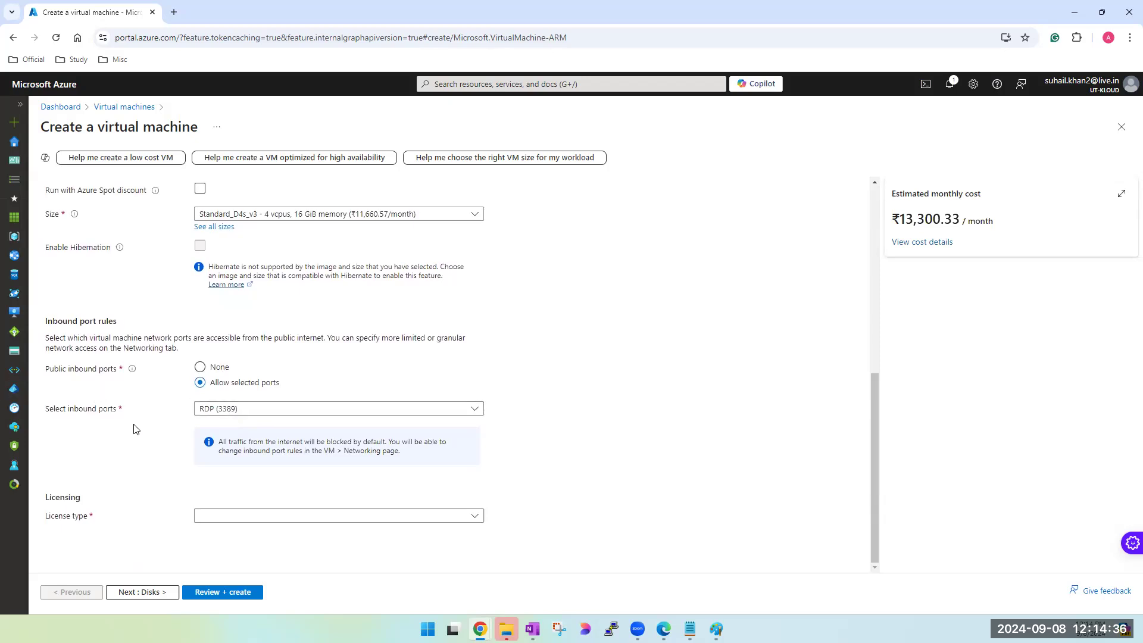
{"action": "left_click", "coordinate": [331, 411]}
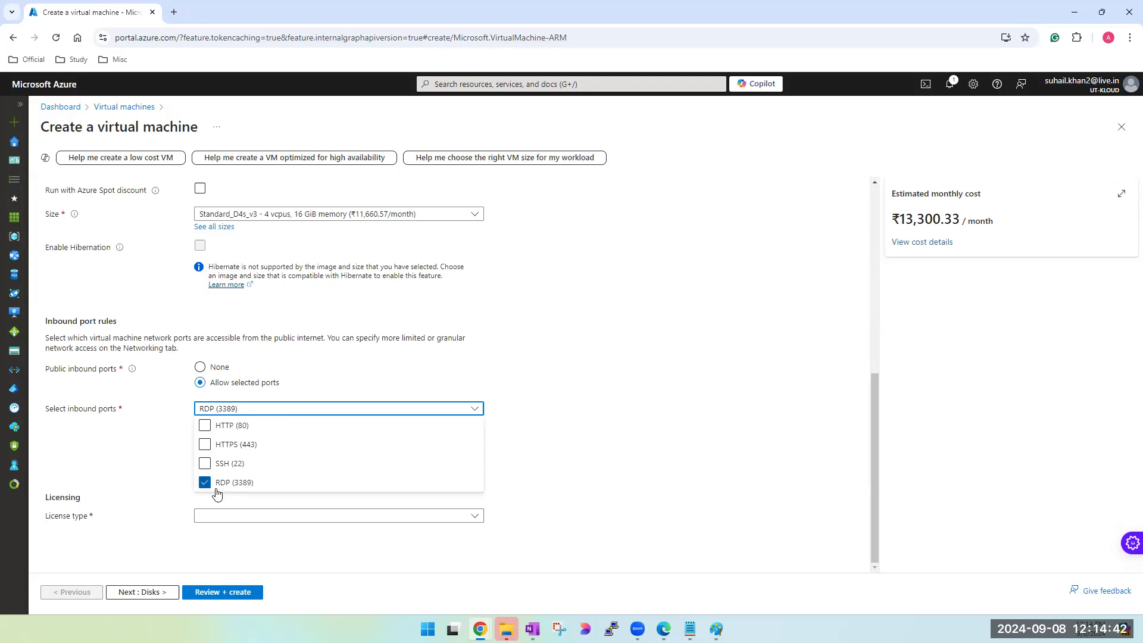
{"action": "left_click", "coordinate": [152, 471]}
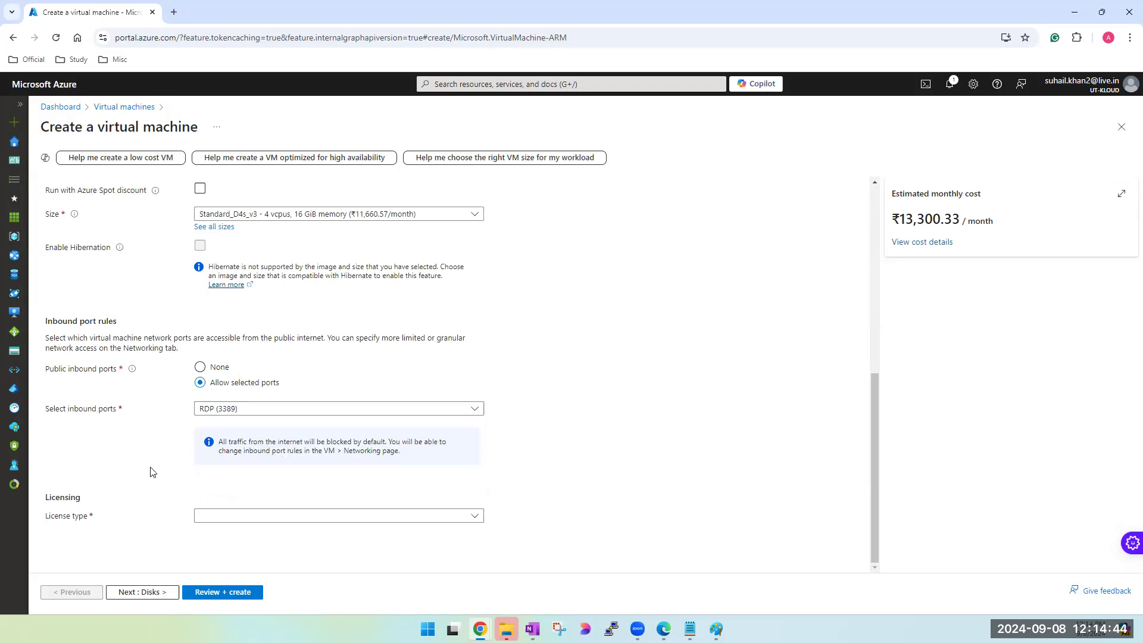
{"action": "left_click", "coordinate": [353, 518]}
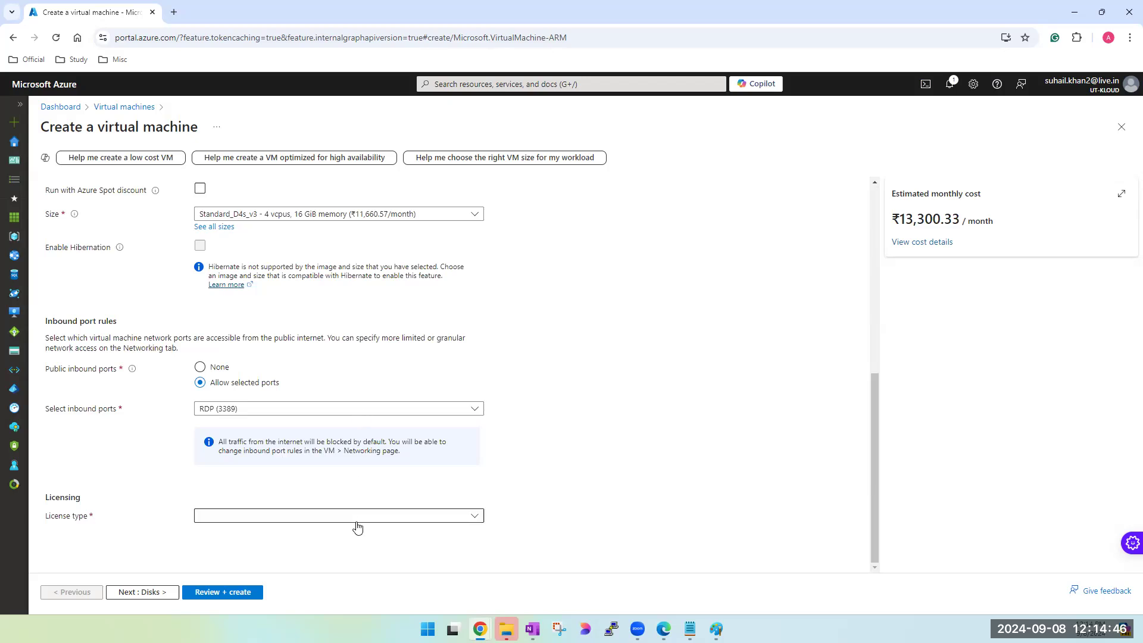
{"action": "left_click", "coordinate": [265, 535]}
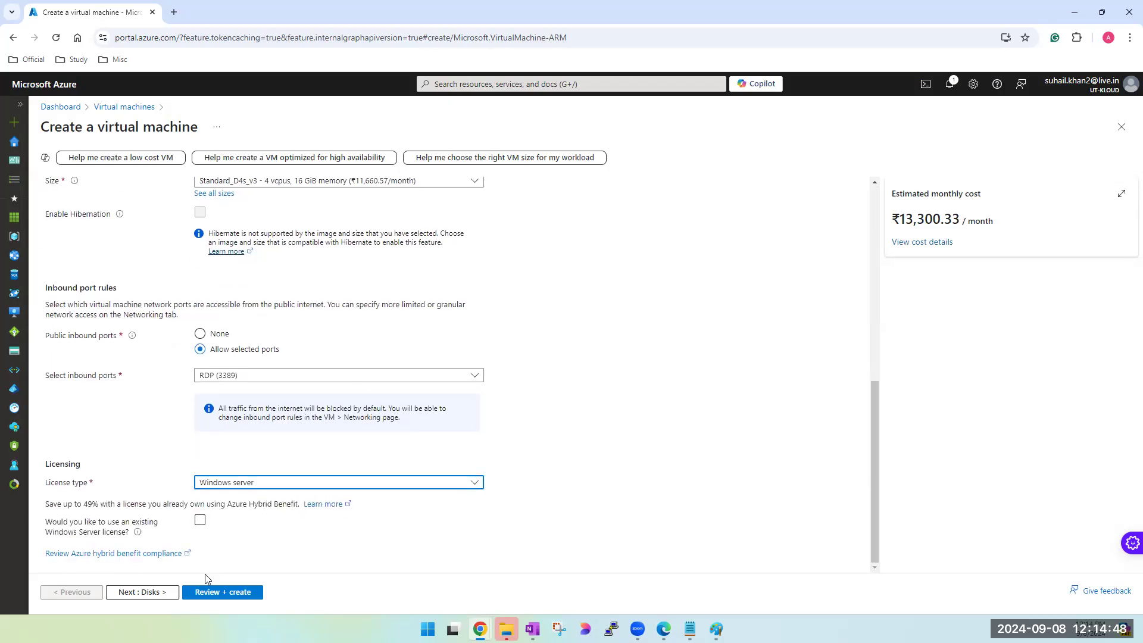
- Keep the disk settings as they are, proceed to the networking settings and set the NIC network security group to Advanced
{"action": "left_click", "coordinate": [158, 591]}
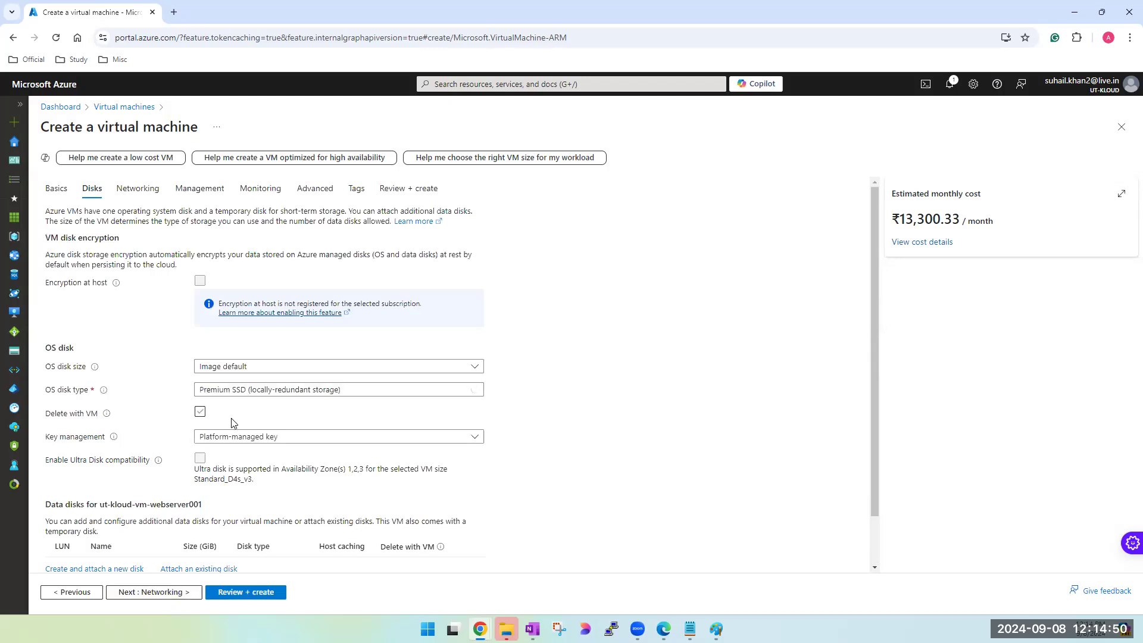
{"action": "scroll", "coordinate": [193, 528], "scroll_direction": "down", "scroll_amount": 1}
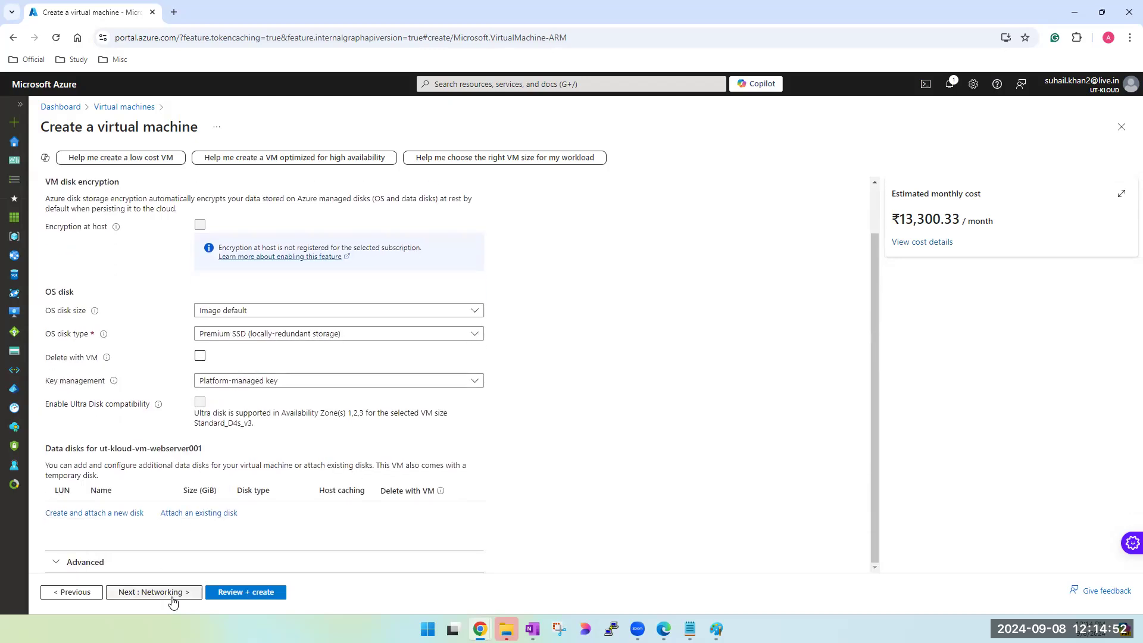
{"action": "left_click", "coordinate": [172, 593]}
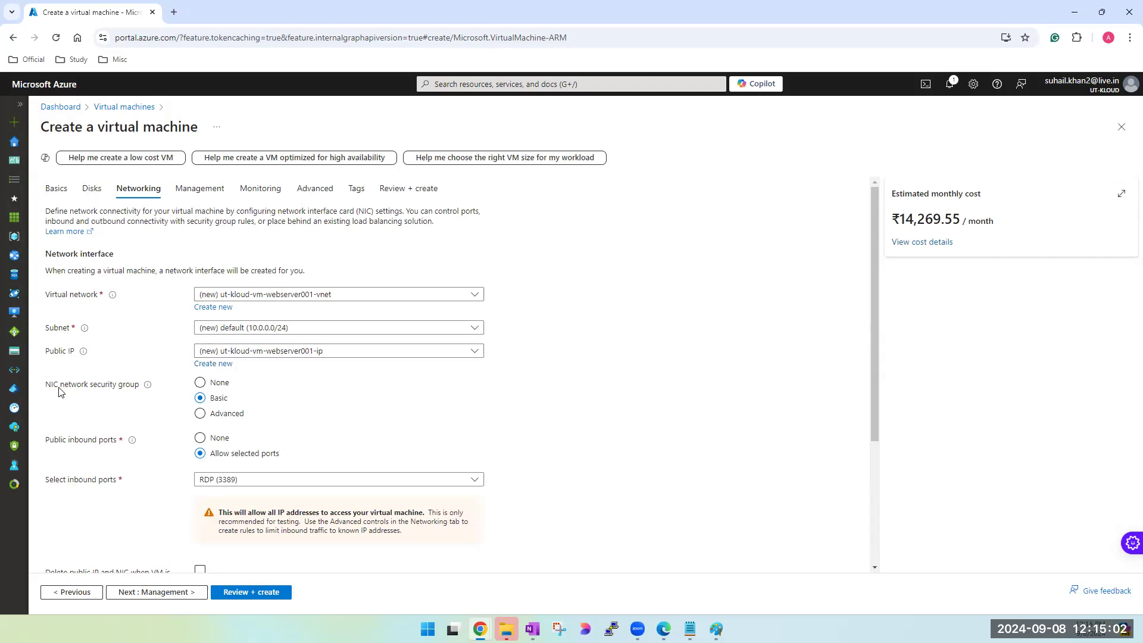
{"action": "mouse_move", "coordinate": [147, 388]}
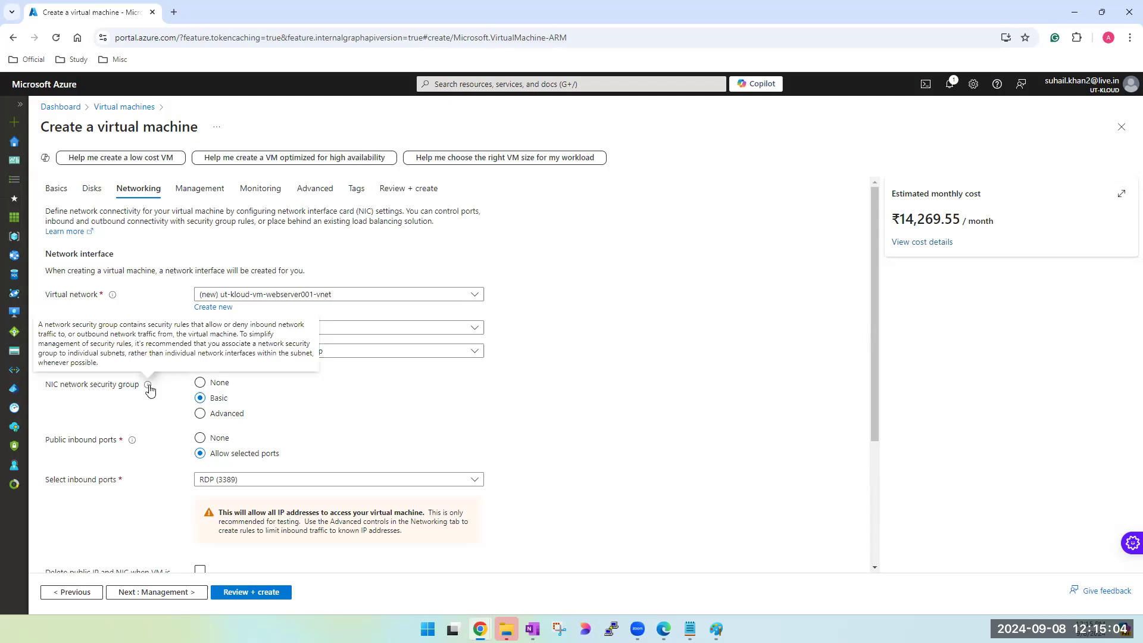
{"action": "double_click", "coordinate": [78, 386]}
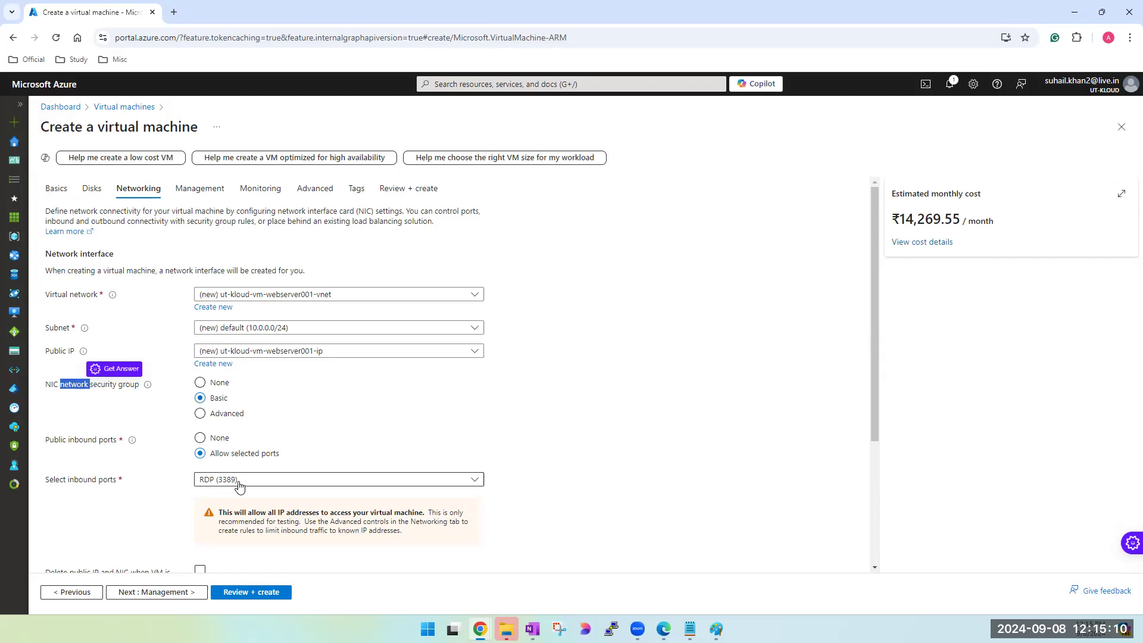
{"action": "left_click", "coordinate": [202, 416]}
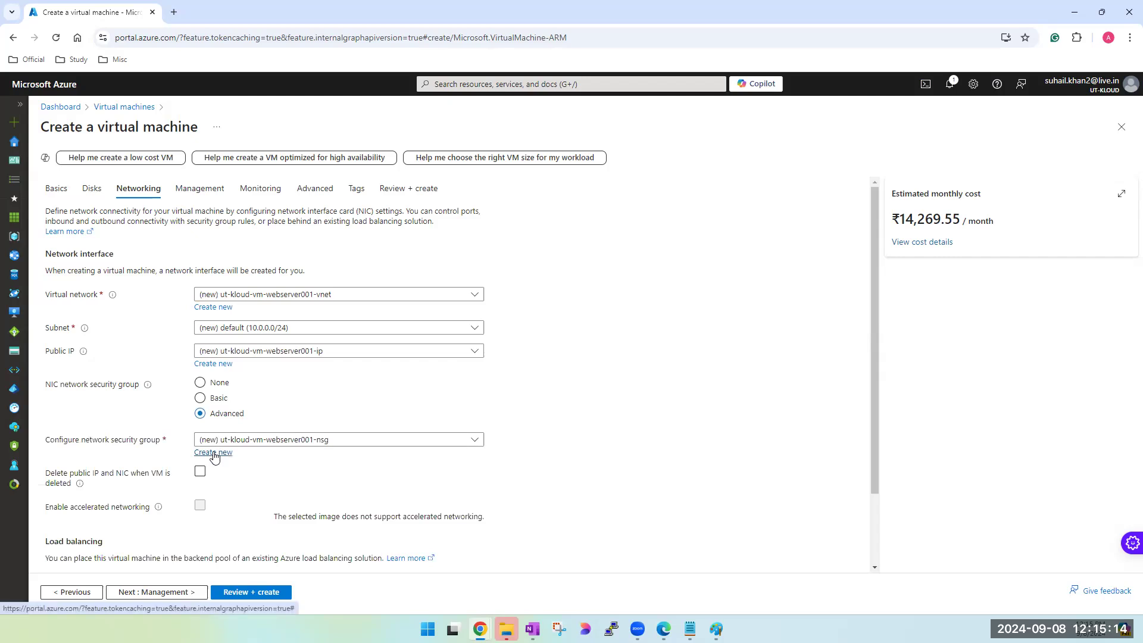
- Review the inbound and outbound rules in the new network security group form and close it, discarding the edits
{"action": "left_click", "coordinate": [214, 453]}
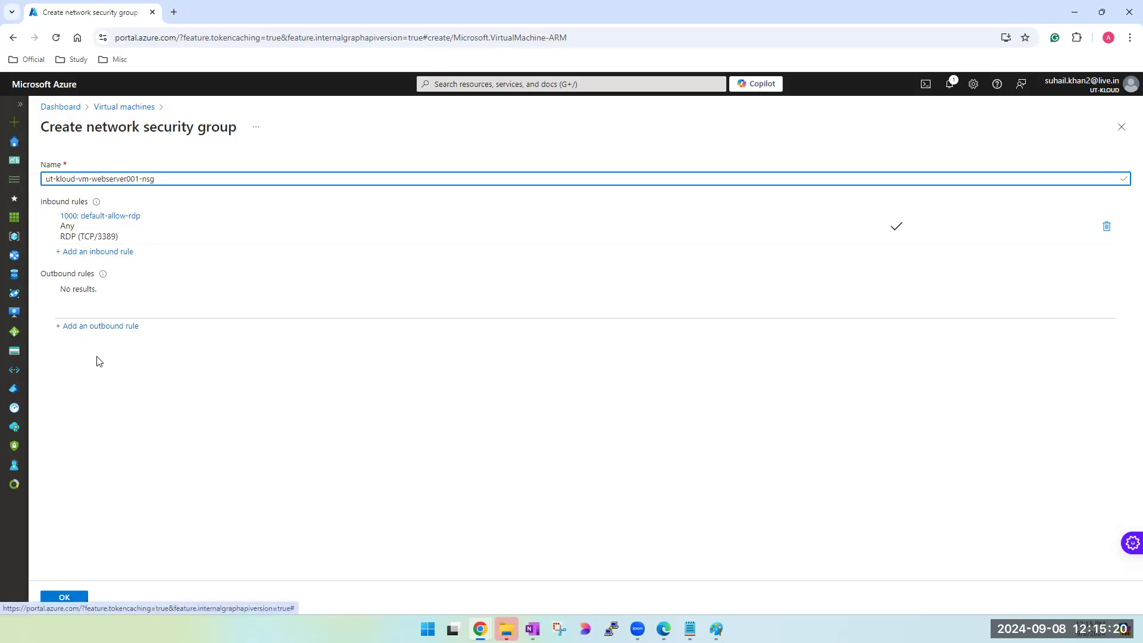
{"action": "left_click", "coordinate": [1121, 127]}
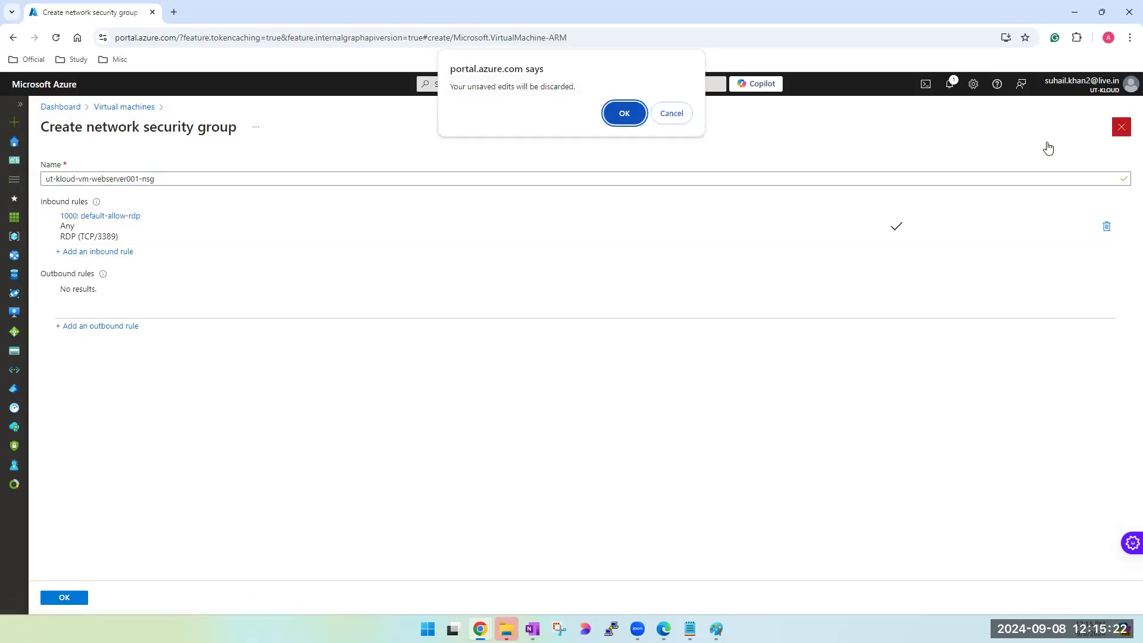
{"action": "left_click", "coordinate": [636, 114]}
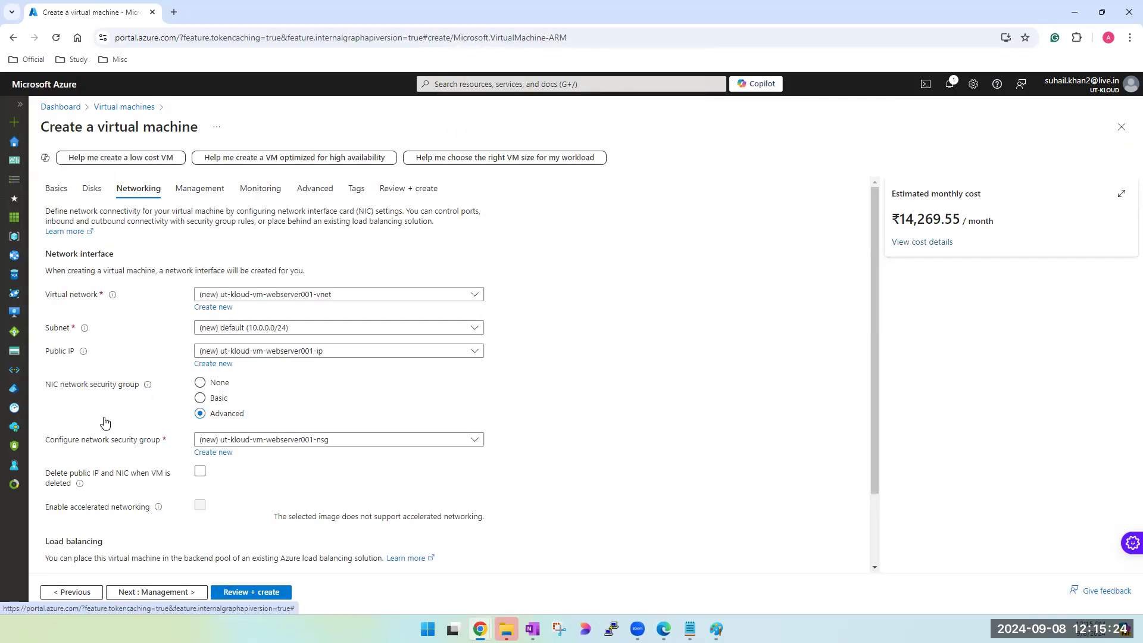
- Set the NIC network security group back to Basic, keeping RDP (3389) as the only selected inbound port
{"action": "left_click", "coordinate": [202, 403]}
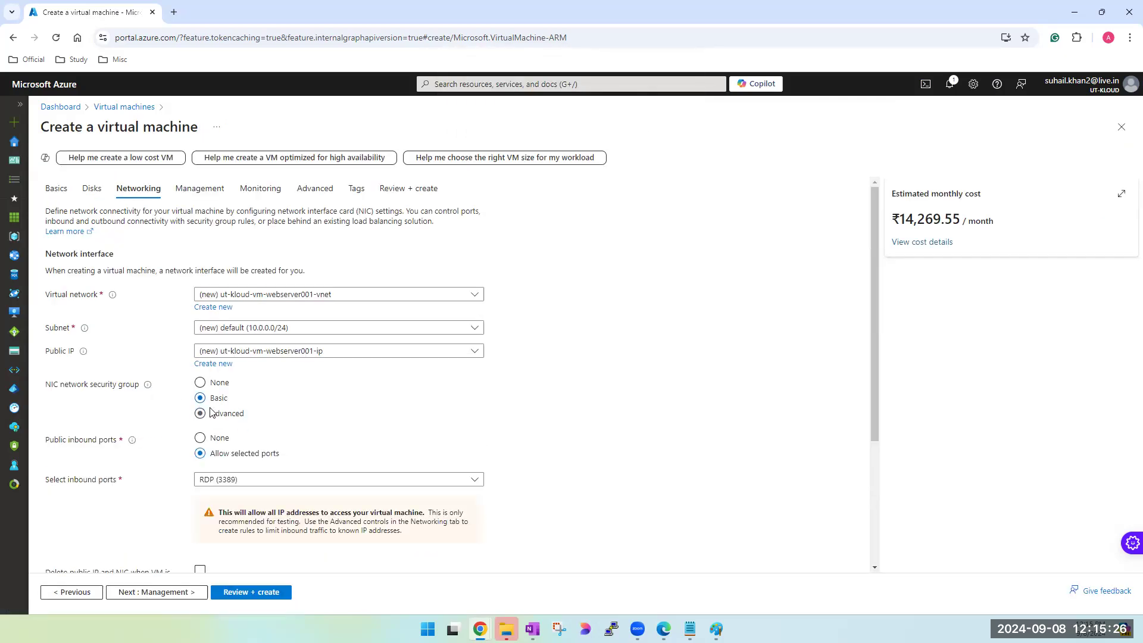
{"action": "scroll", "coordinate": [213, 410], "scroll_direction": "down", "scroll_amount": 2}
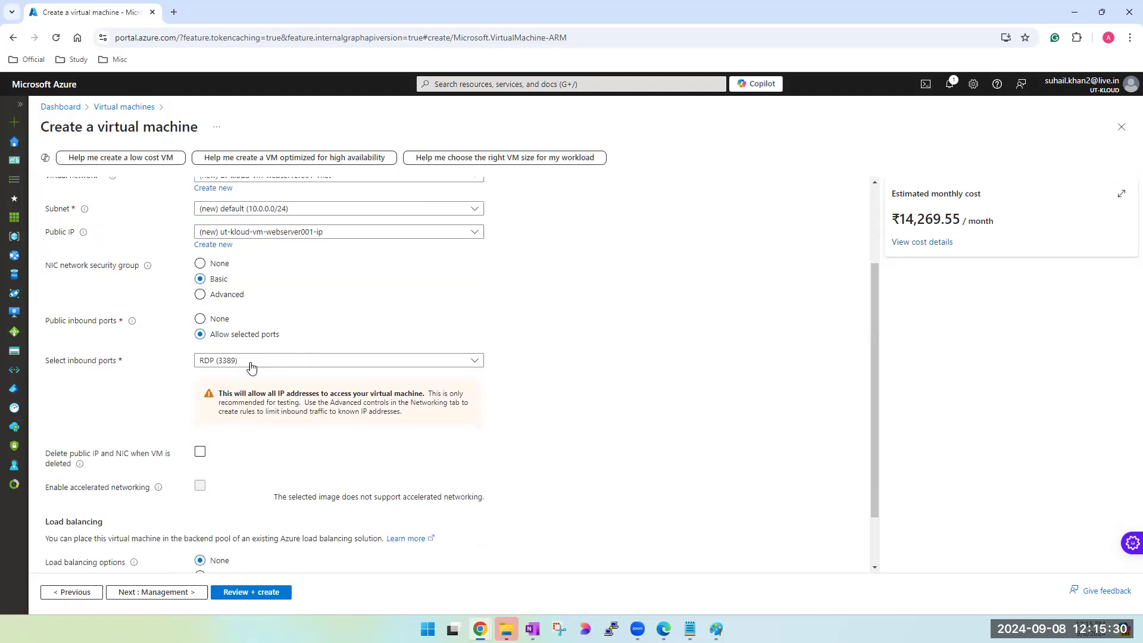
{"action": "left_click", "coordinate": [201, 265]}
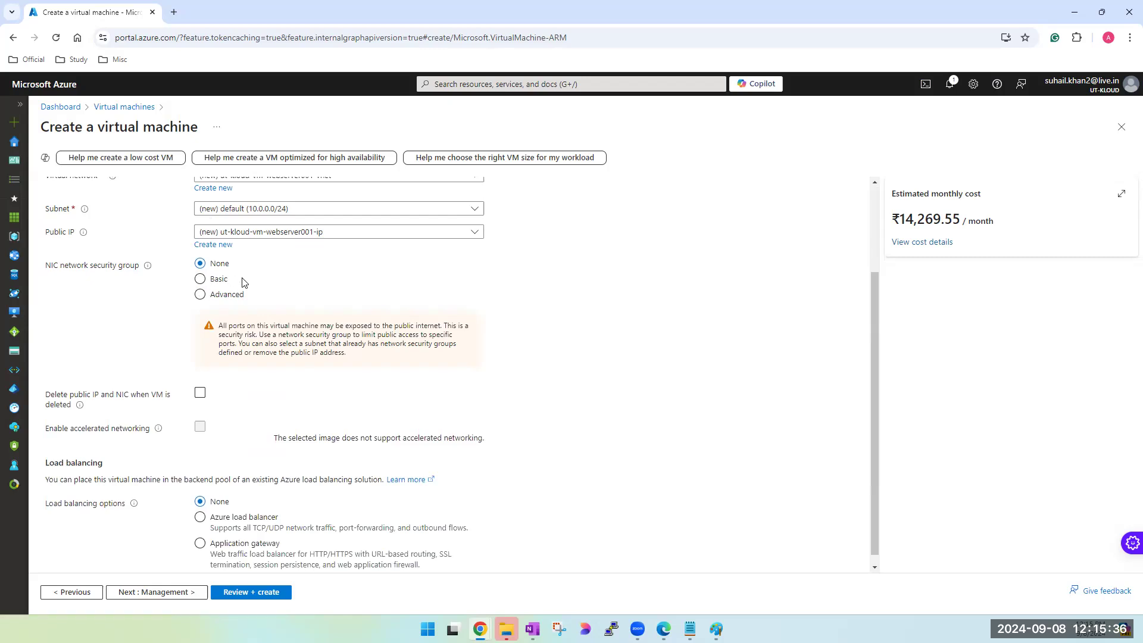
{"action": "left_click", "coordinate": [201, 280]}
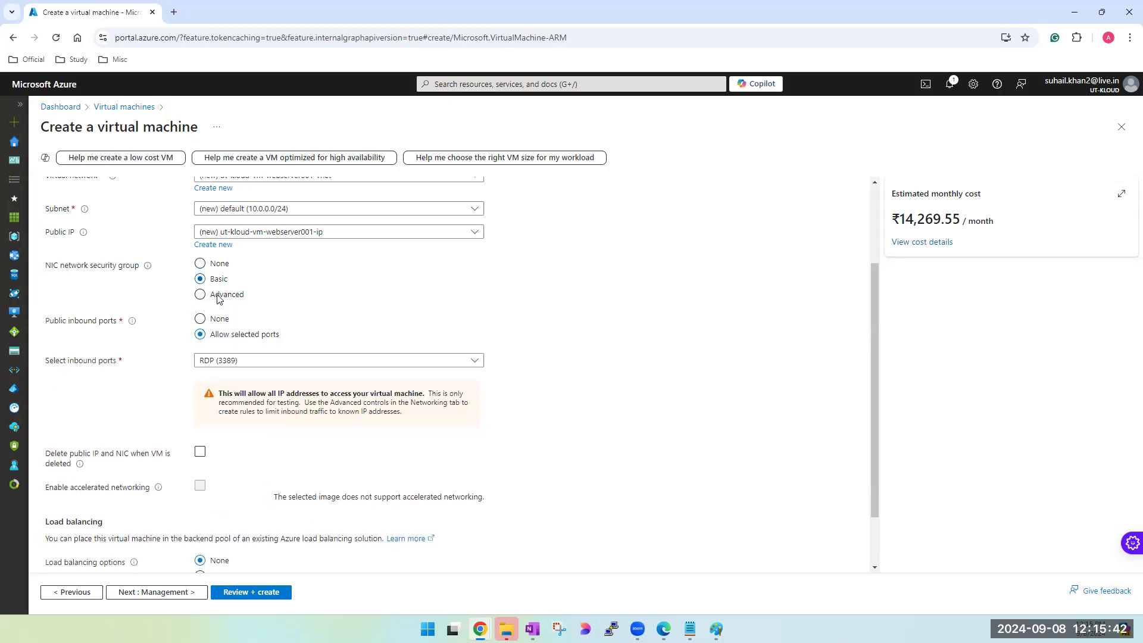
{"action": "left_click", "coordinate": [266, 360]}
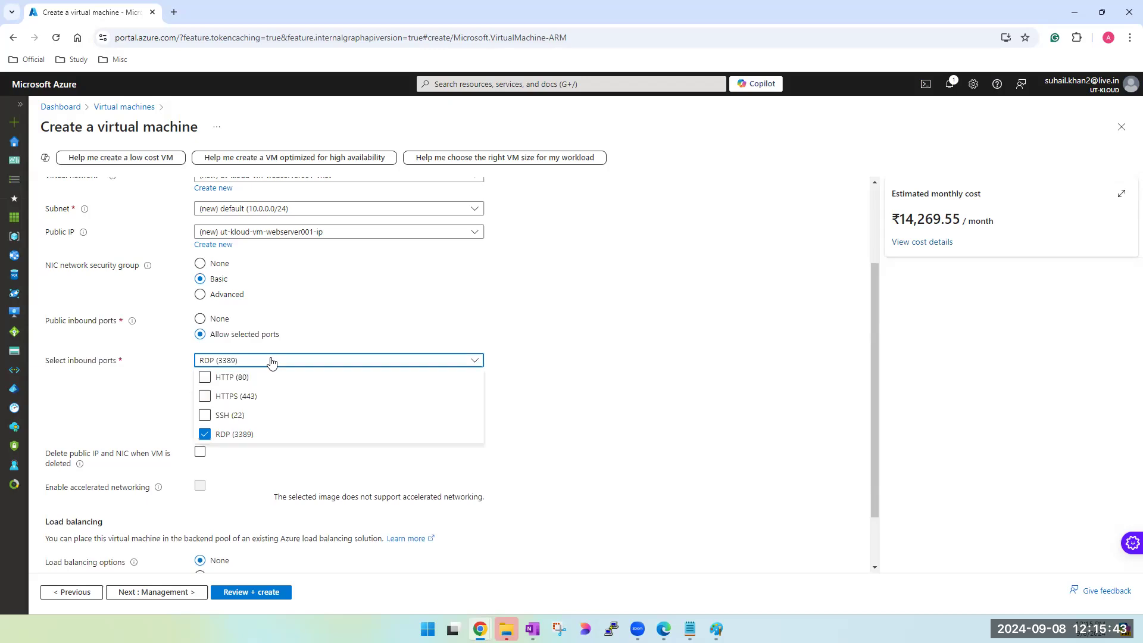
{"action": "left_click", "coordinate": [687, 332]}
{"action": "scroll", "coordinate": [317, 367], "scroll_direction": "down", "scroll_amount": 1}
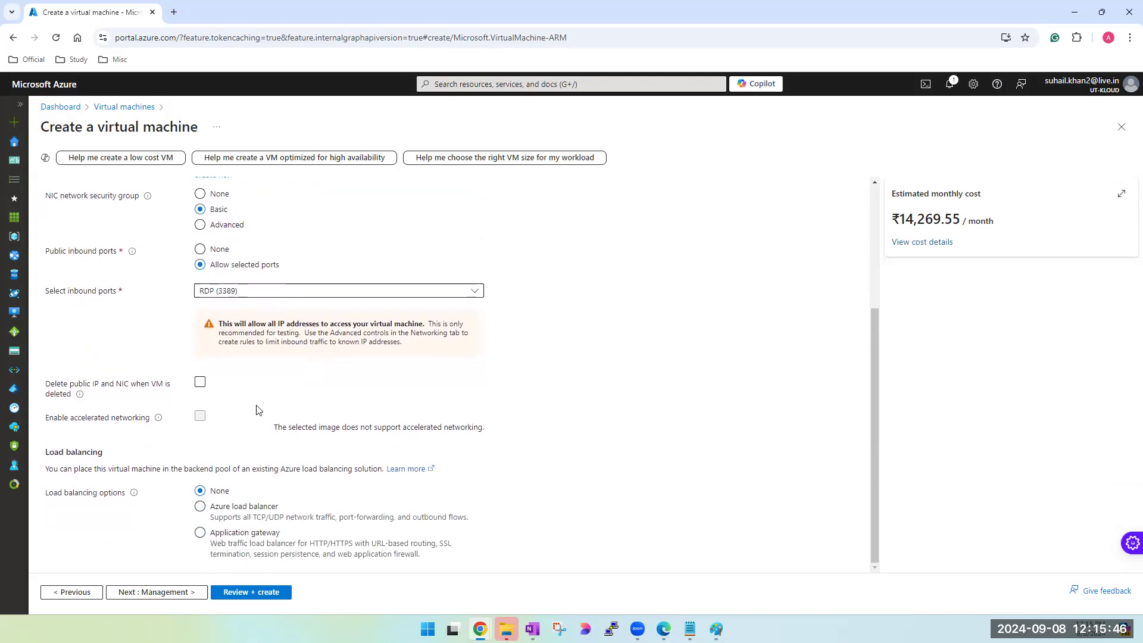
- Disable auto-shutdown in the management settings, validate the configuration and create the virtual machine
{"action": "left_click", "coordinate": [157, 592]}
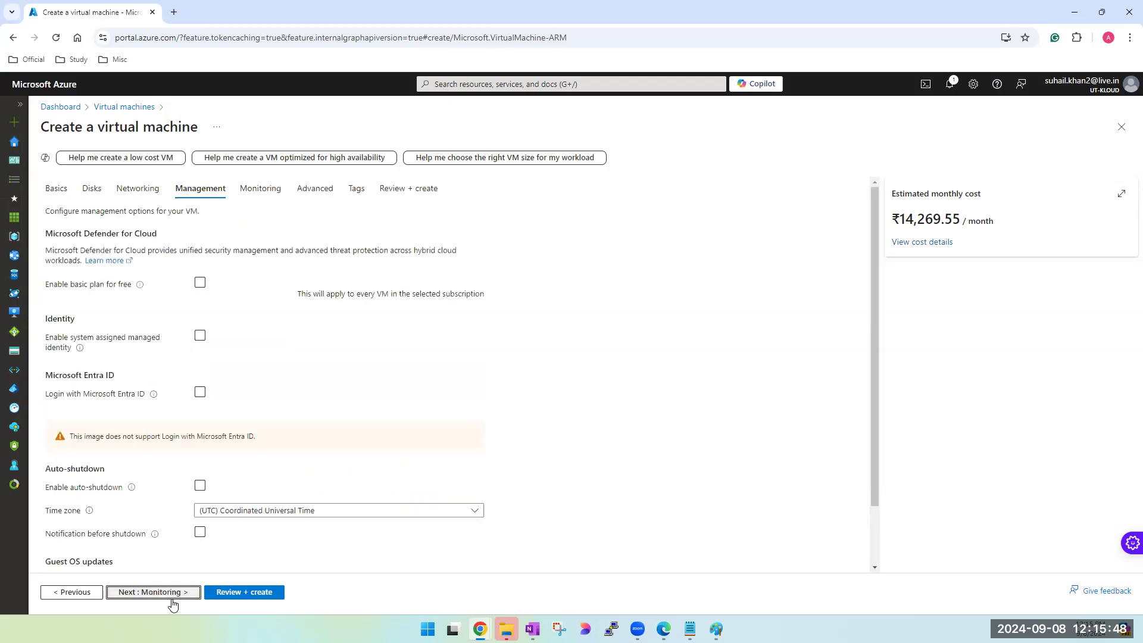
{"action": "left_click", "coordinate": [200, 489]}
{"action": "left_click", "coordinate": [244, 593]}
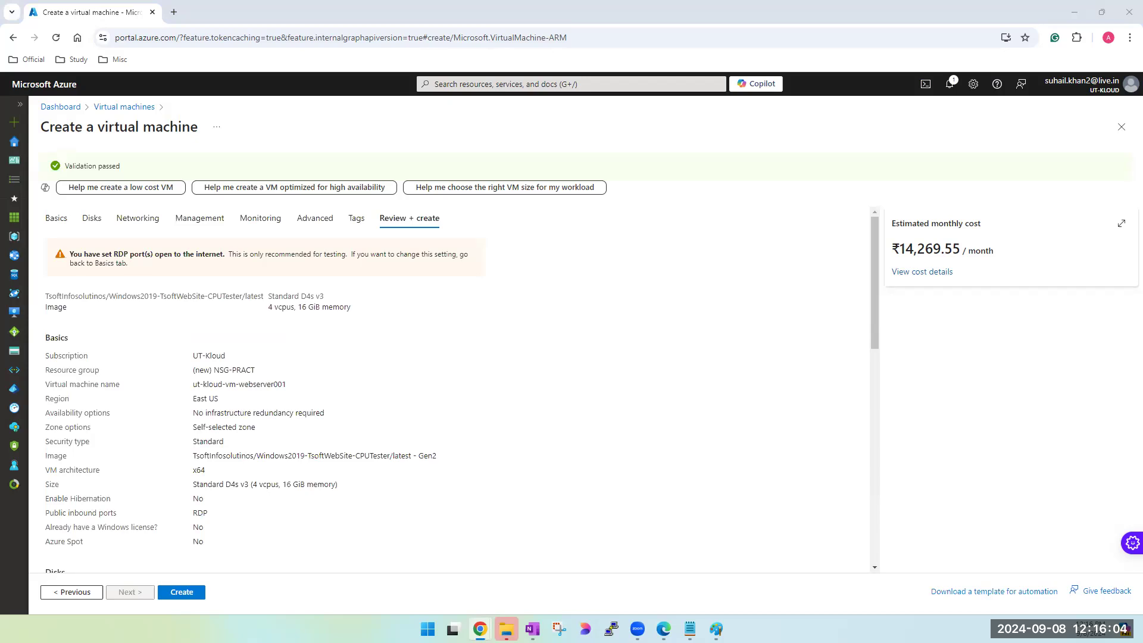
{"action": "left_click", "coordinate": [182, 592]}
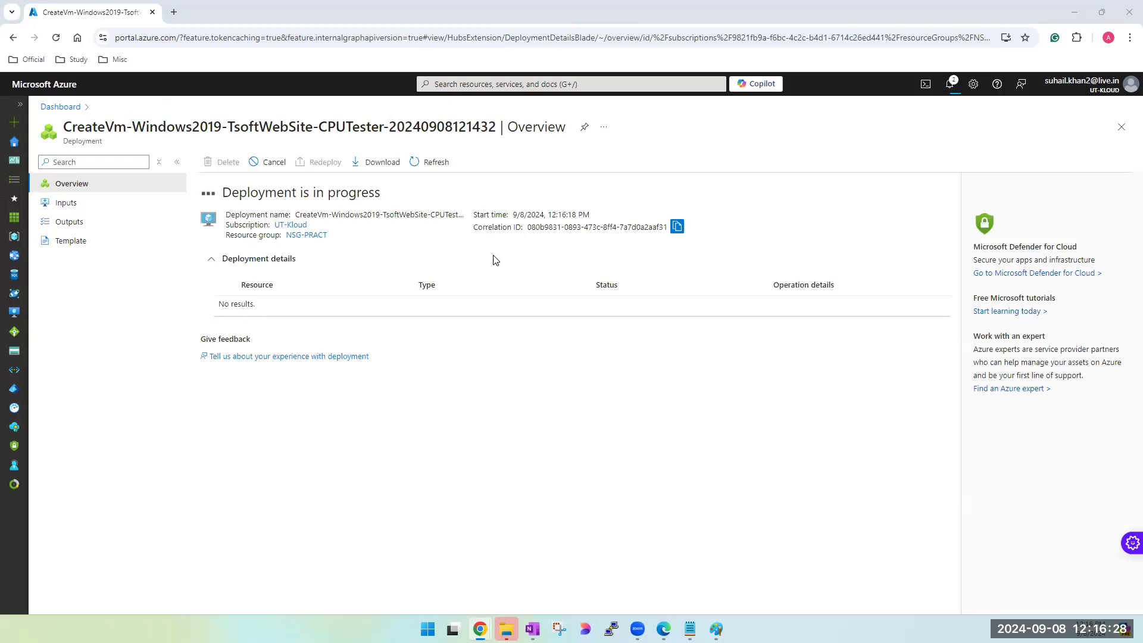
- Open the Azure portal in a second browser tab and start a new virtual machine creation form there
{"action": "left_click", "coordinate": [173, 12]}
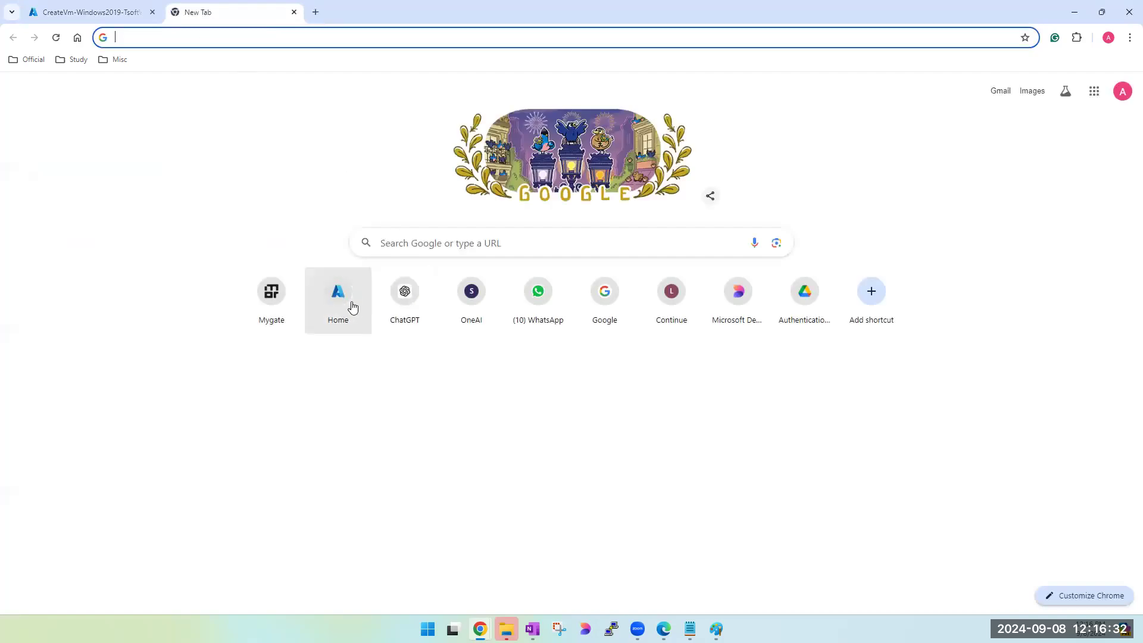
{"action": "left_click", "coordinate": [343, 304]}
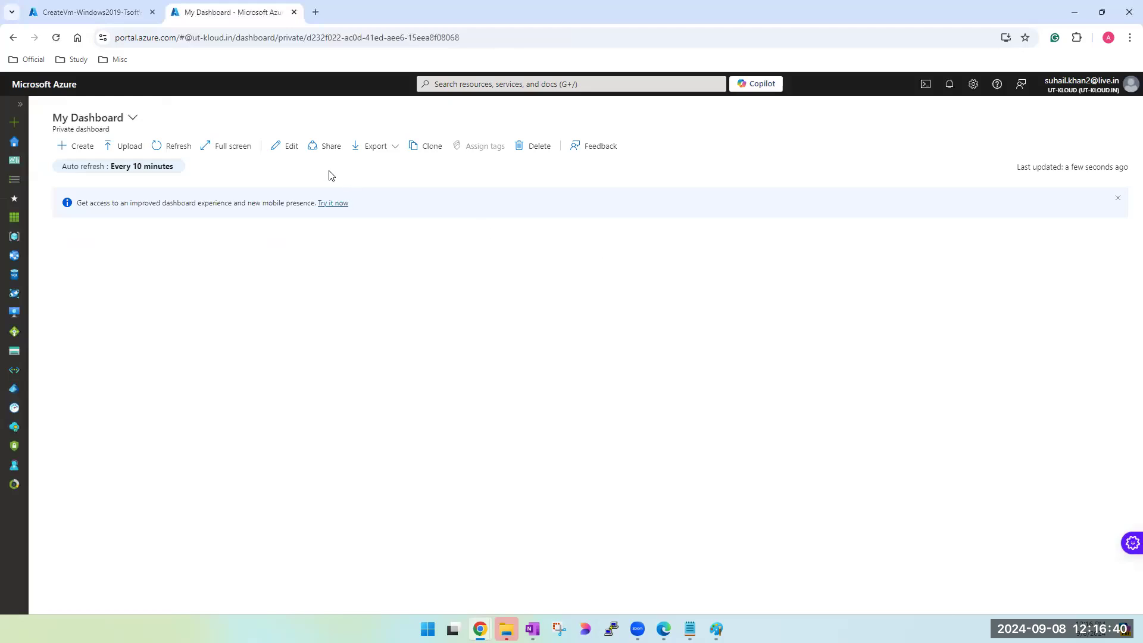
{"action": "left_click", "coordinate": [84, 146]}
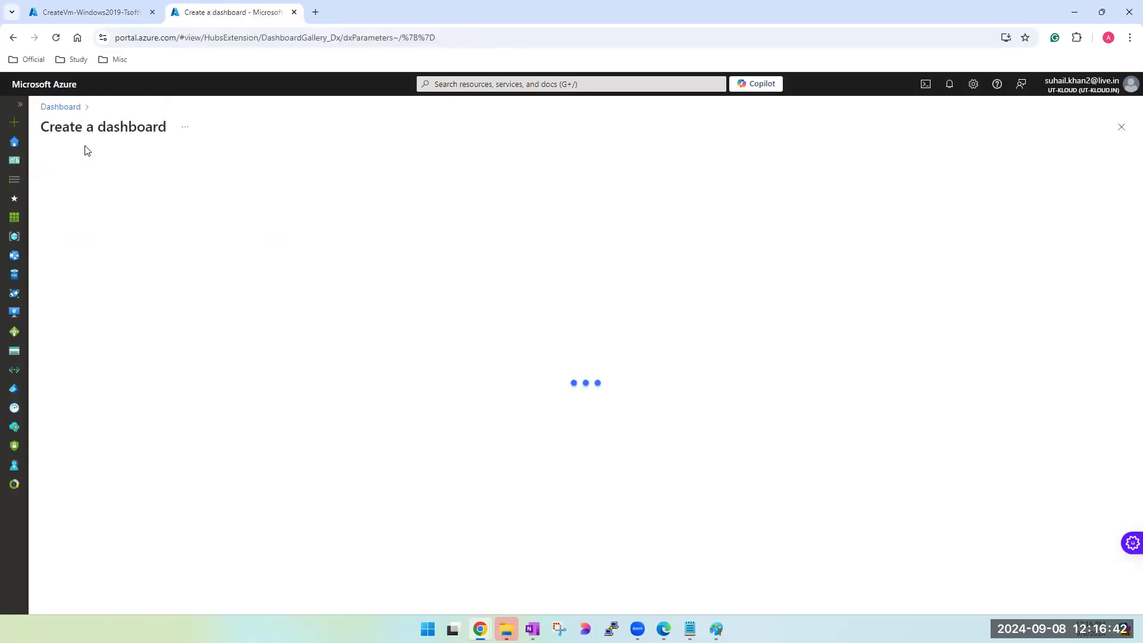
{"action": "left_click", "coordinate": [531, 84]}
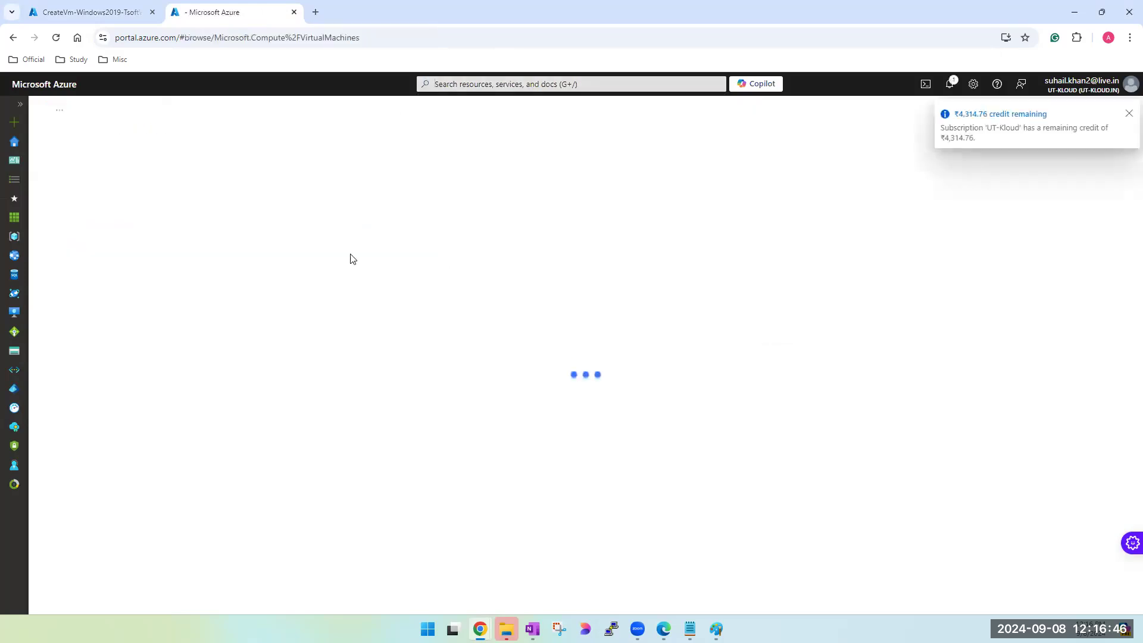
{"action": "left_click", "coordinate": [69, 162]}
{"action": "left_click", "coordinate": [91, 181]}
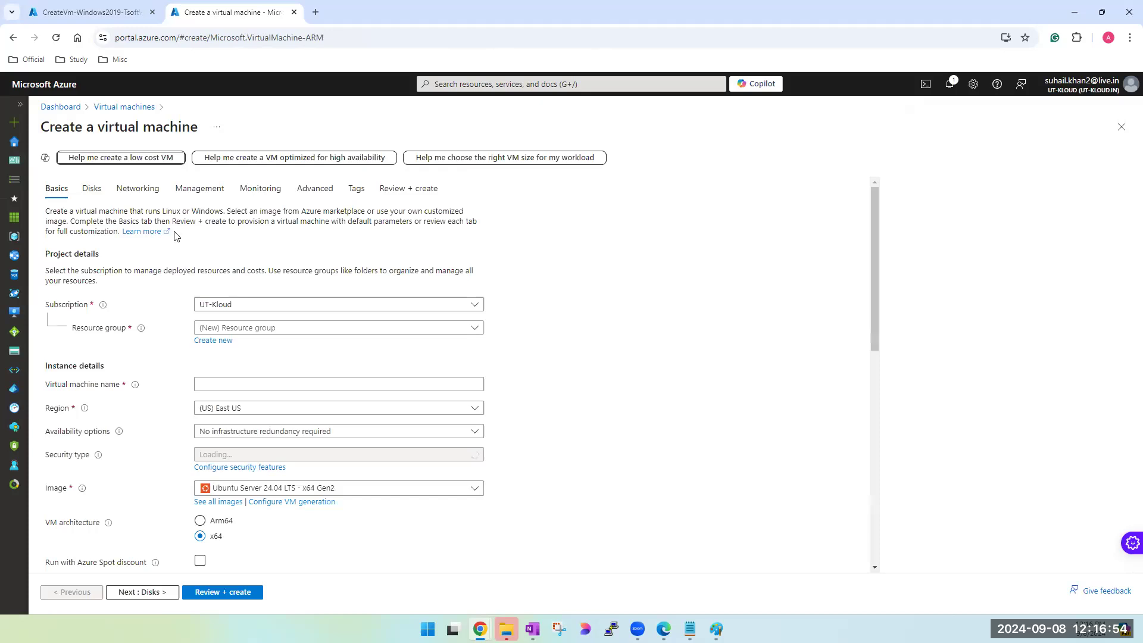
- Examine the selectable inbound ports in the new form's networking settings and close that browser tab
{"action": "left_click", "coordinate": [138, 188]}
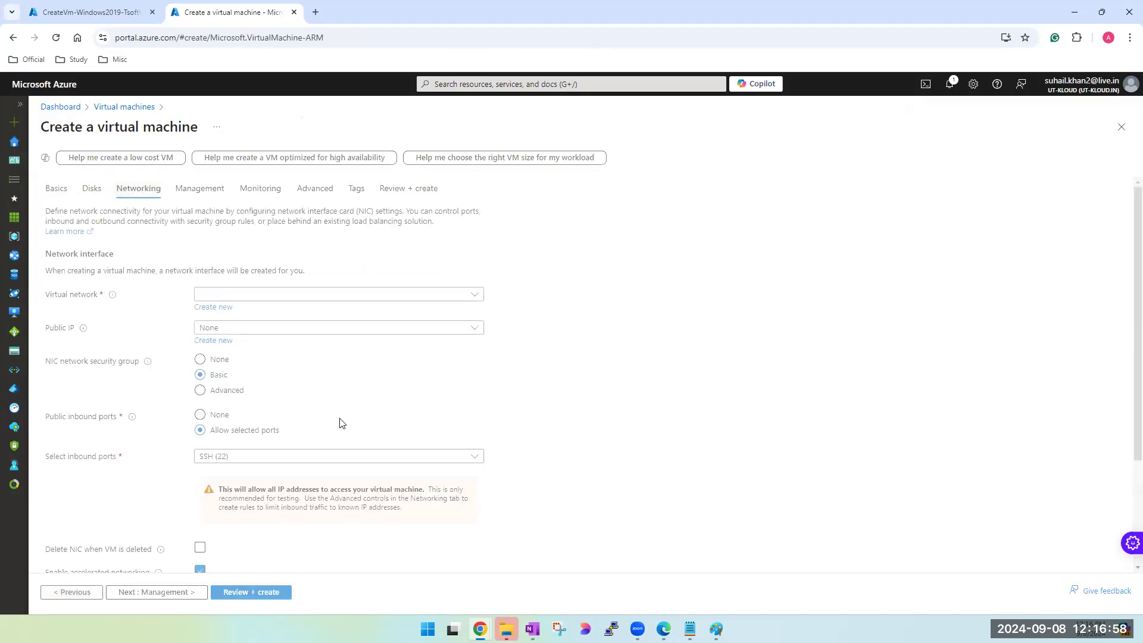
{"action": "scroll", "coordinate": [577, 428], "scroll_direction": "down", "scroll_amount": 3}
{"action": "left_click", "coordinate": [272, 309]}
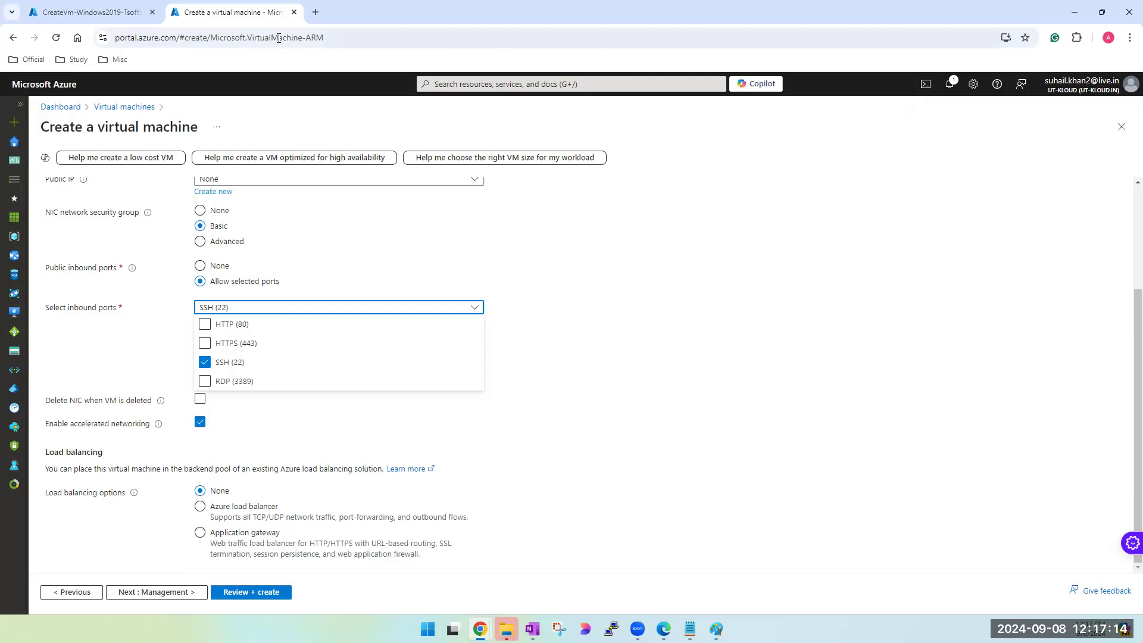
{"action": "left_click", "coordinate": [294, 12]}
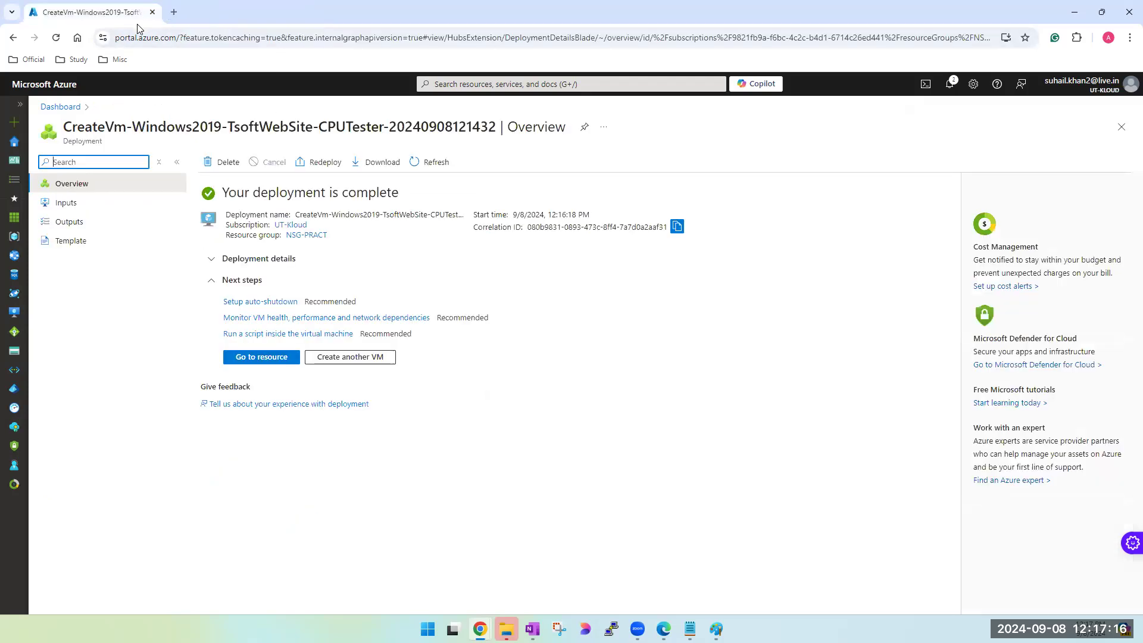
- Go to the deployed virtual machine, copy its public IP address and start a Remote Desktop connection to it
{"action": "left_click", "coordinate": [273, 358]}
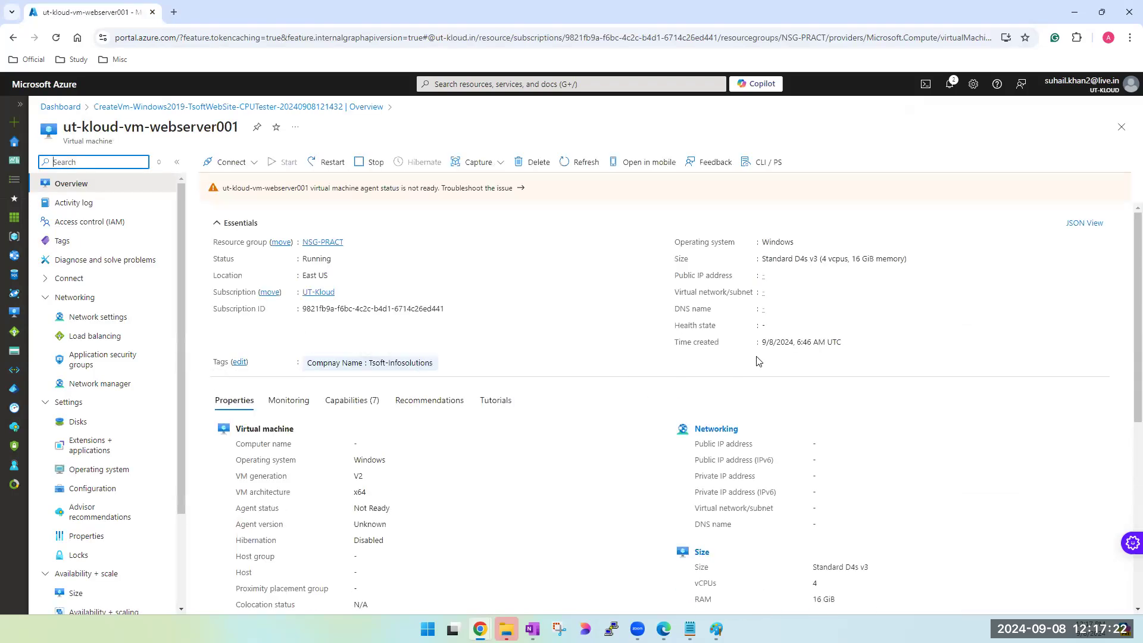
{"action": "left_click", "coordinate": [816, 276]}
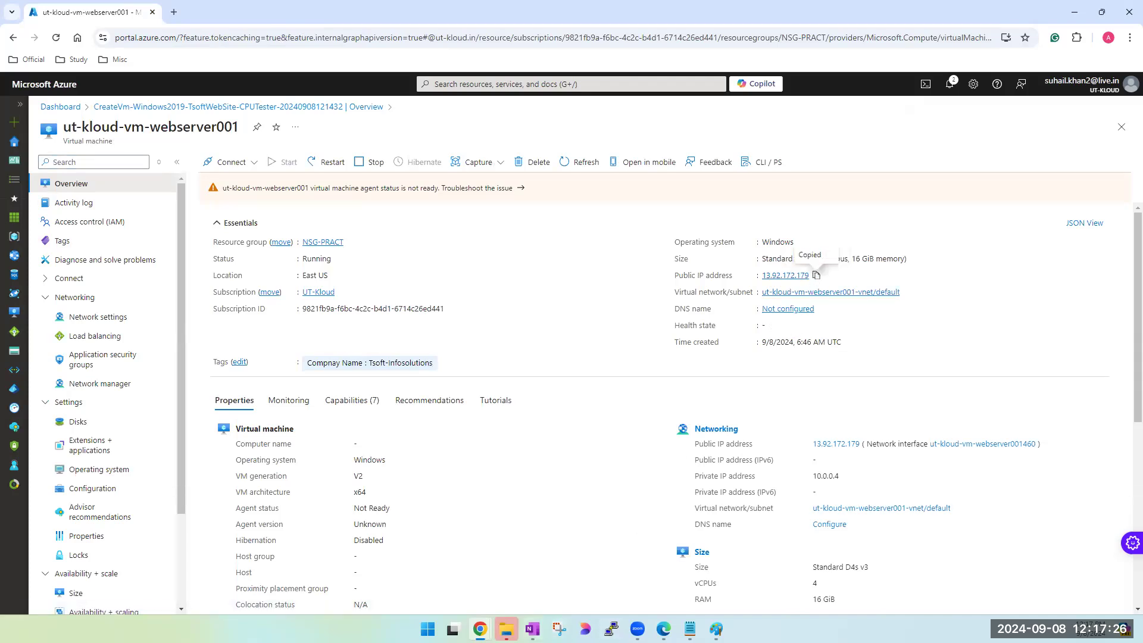
{"action": "key", "text": "super"}
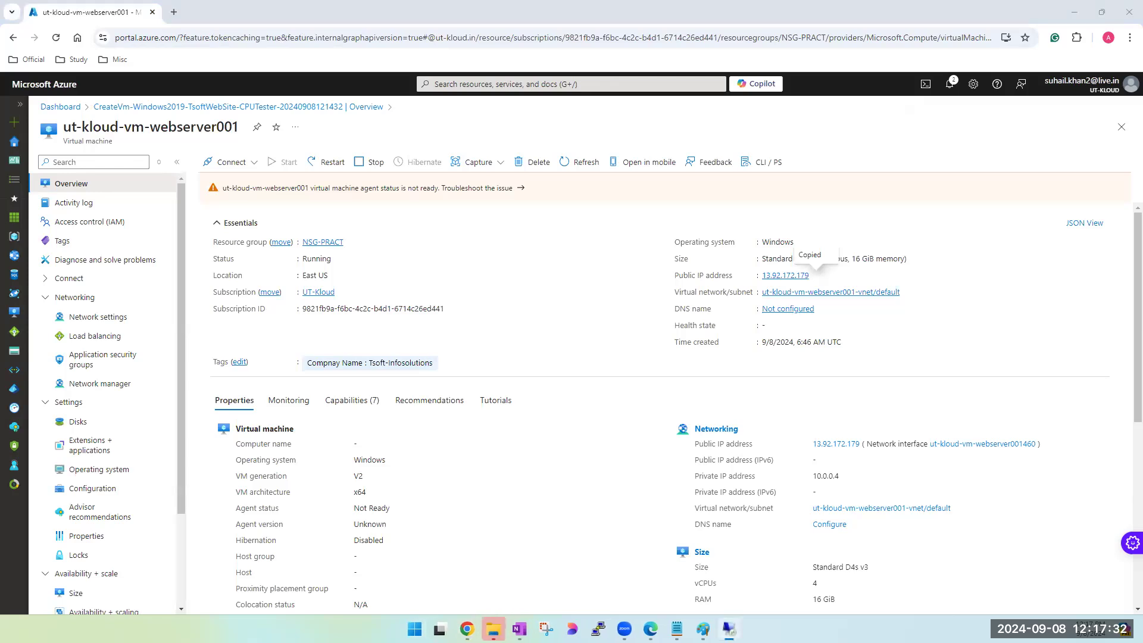
{"action": "left_click", "coordinate": [698, 287]}
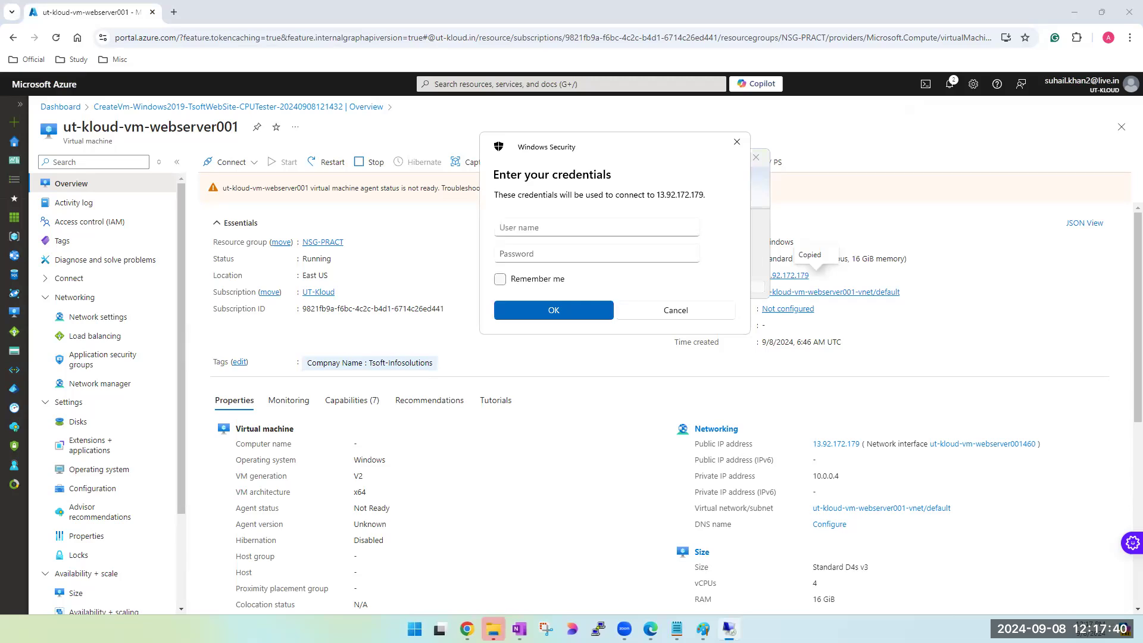
- Sign in to the remote machine with the administrator user name and password, remembering the credentials and accepting the connection
{"action": "key", "text": "alt+Tab"}
{"action": "left_click", "coordinate": [628, 231]}
{"action": "type", "text": "tapo"}
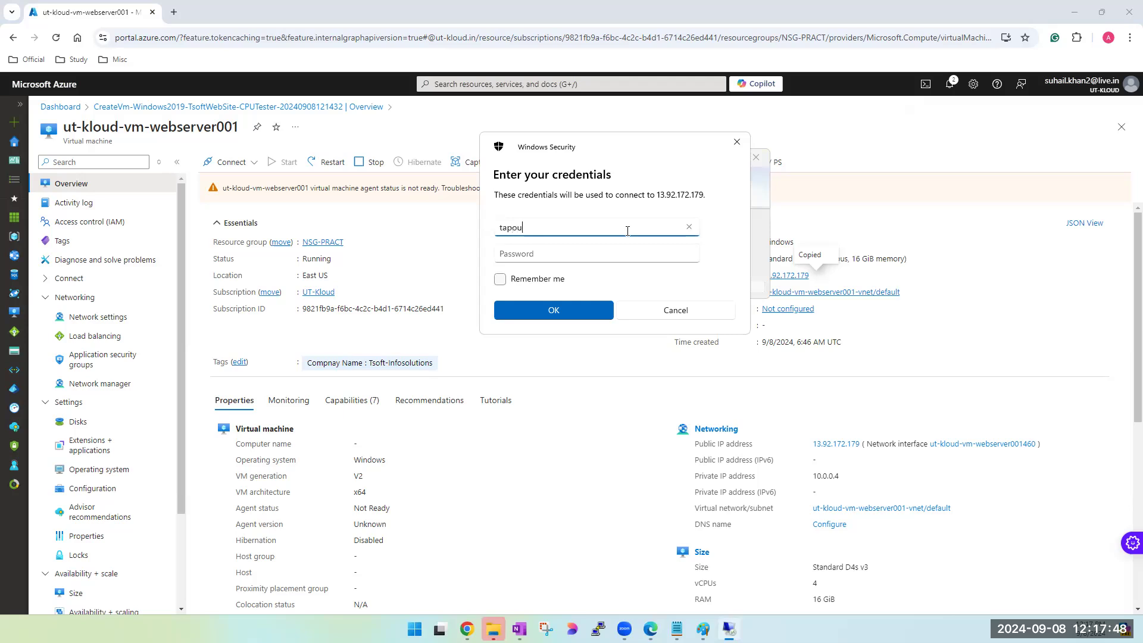
{"action": "type", "text": "u"}
{"action": "key", "text": "ctrl+a"}
{"action": "type", "text": "tap"}
{"action": "key", "text": "Tab"}
{"action": "type", "text": "************"}
{"action": "left_click", "coordinate": [500, 280]}
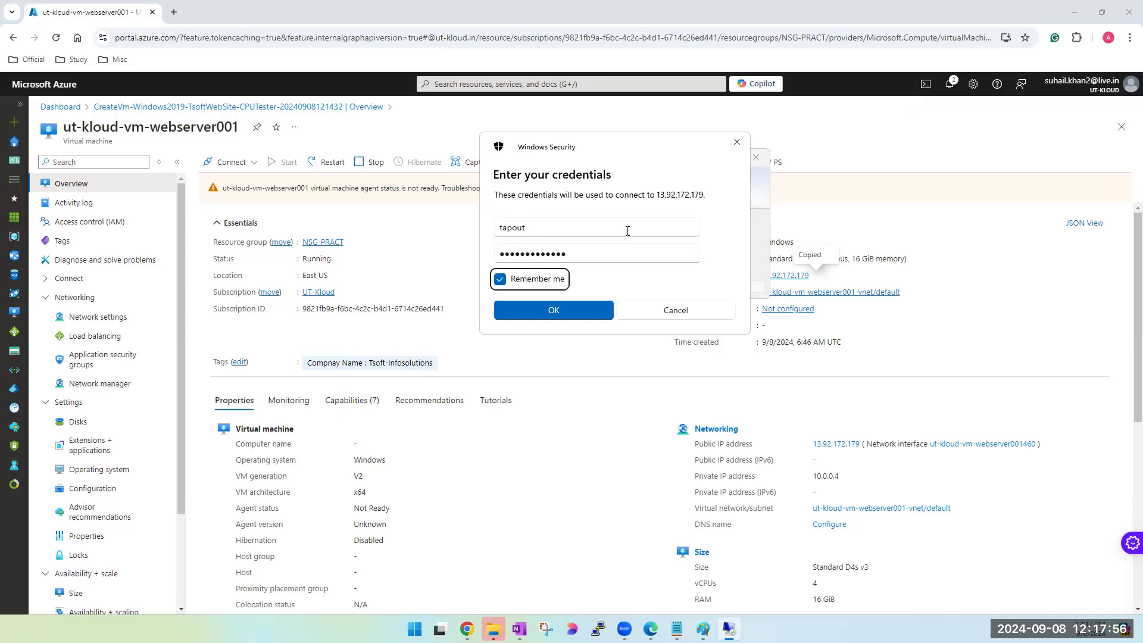
{"action": "left_click", "coordinate": [554, 310]}
{"action": "key", "text": "Left"}
{"action": "key", "text": "Return"}
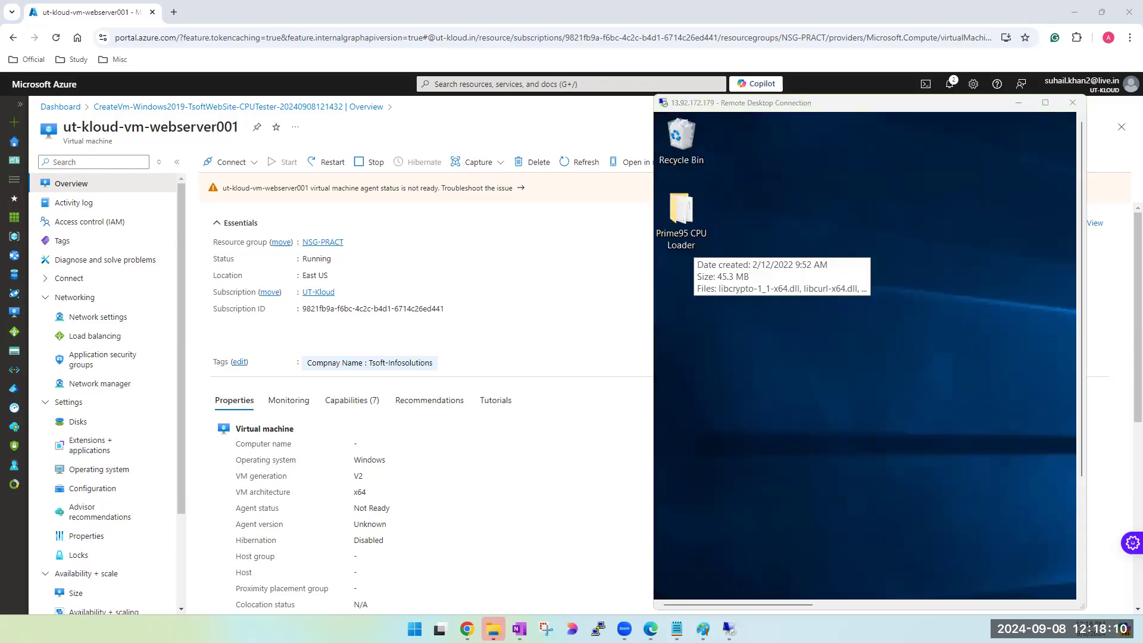
- Test outbound internet access from the full-screen remote desktop by loading google.com in Internet Explorer, and minimize the session
{"action": "left_click", "coordinate": [1043, 104]}
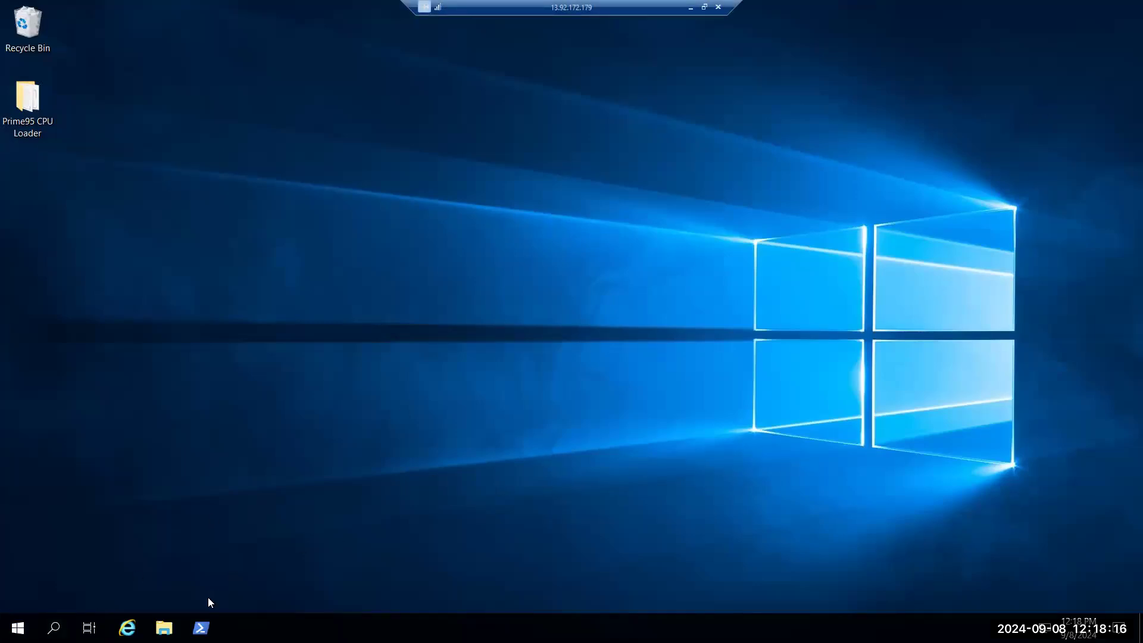
{"action": "left_click", "coordinate": [128, 629]}
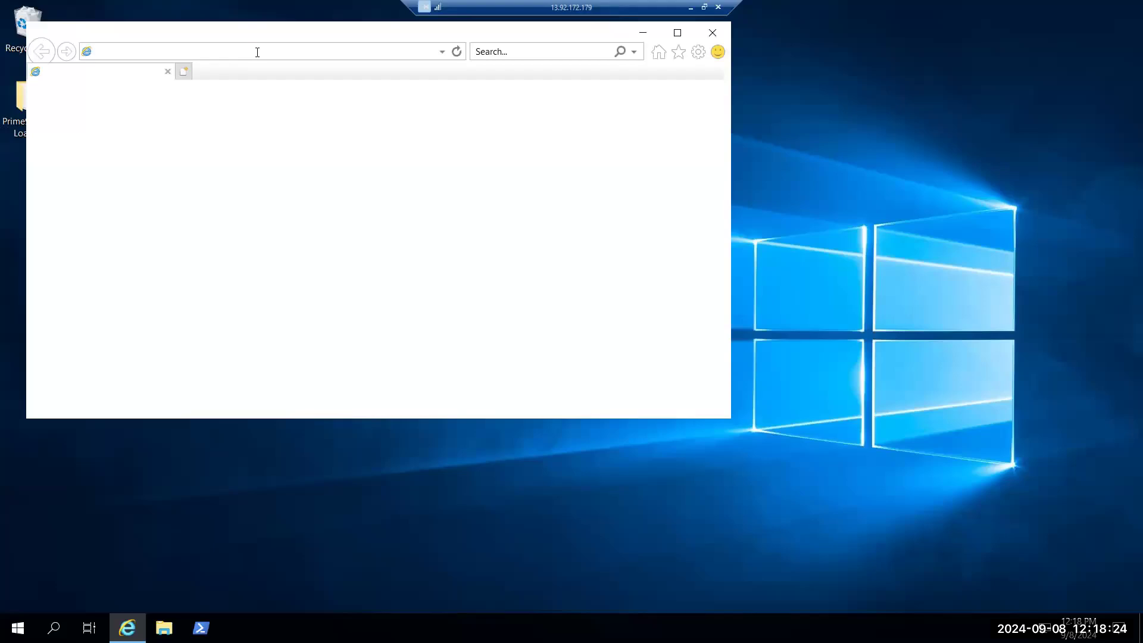
{"action": "left_click", "coordinate": [213, 52]}
{"action": "type", "text": "google"}
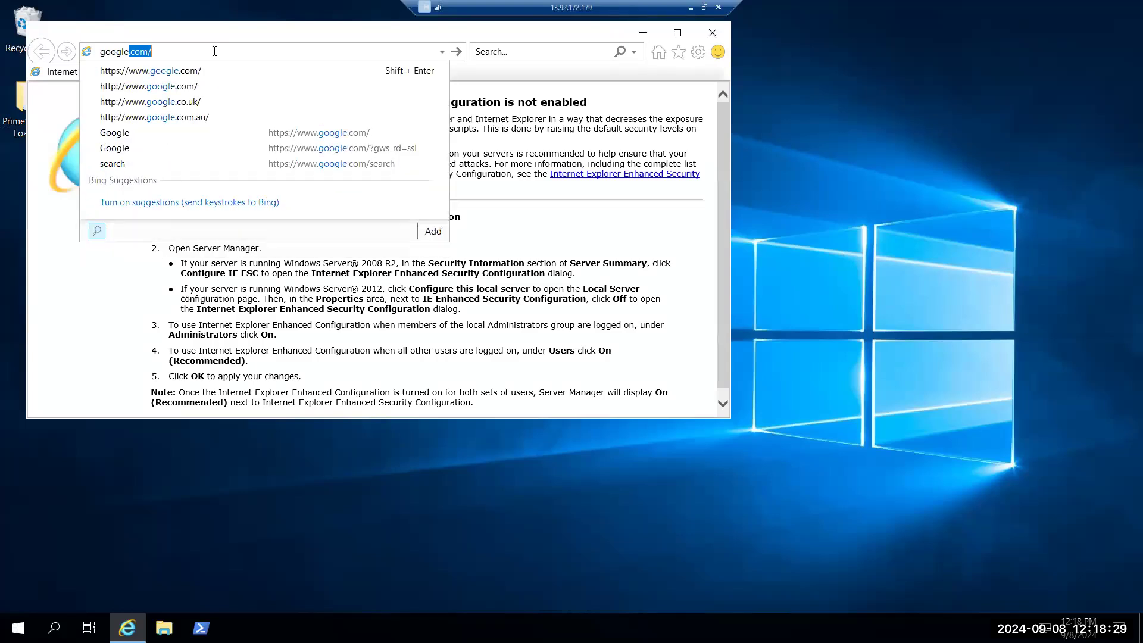
{"action": "key", "text": "Return"}
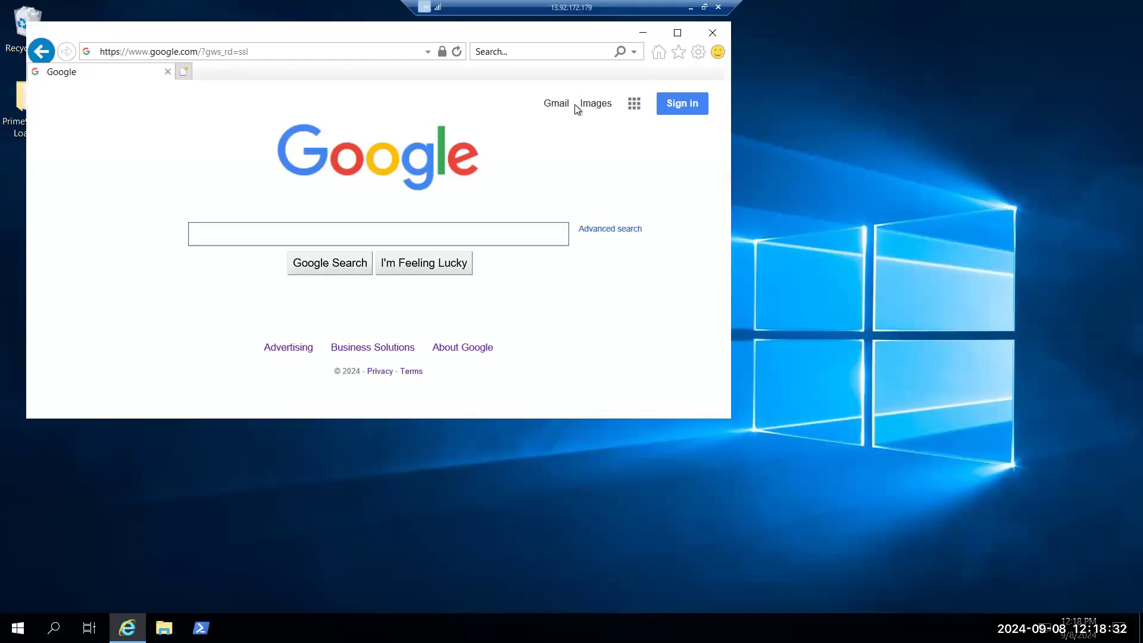
{"action": "left_click", "coordinate": [713, 33]}
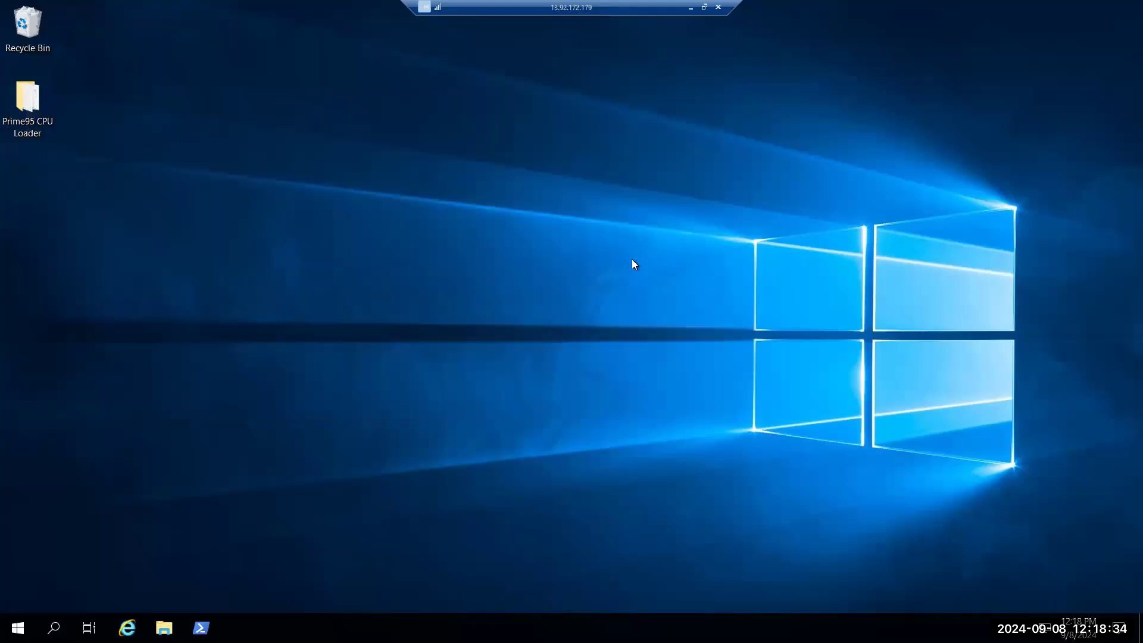
{"action": "left_click", "coordinate": [687, 9]}
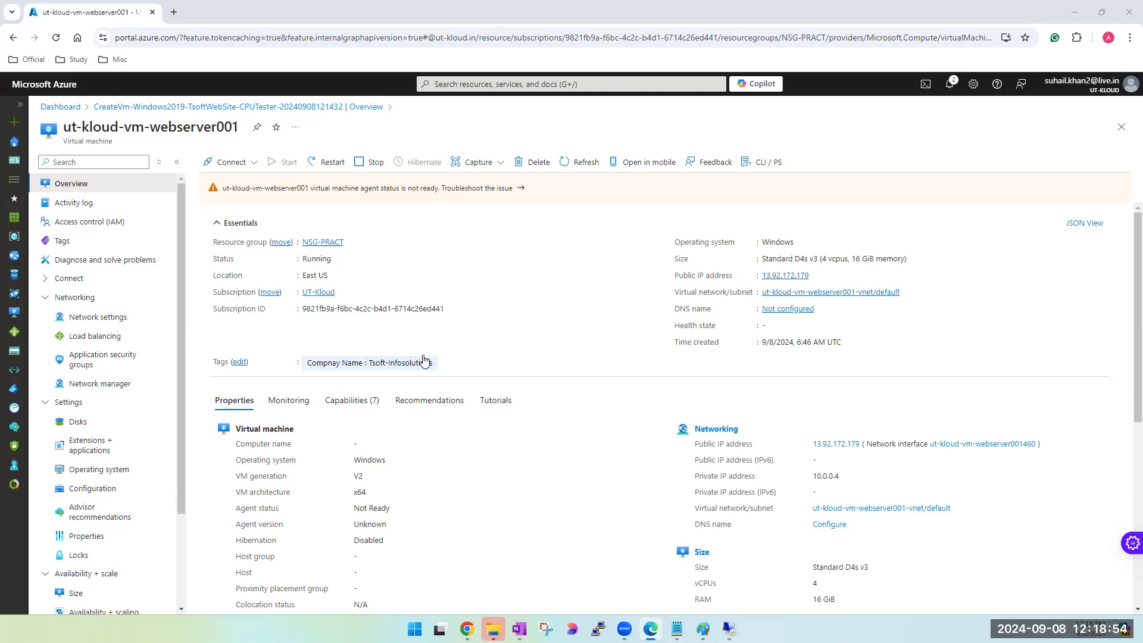
- View the port rules in the virtual machine's network settings and open the network security group ut-kloud-vm-webserver001-nsg
{"action": "left_click", "coordinate": [105, 326]}
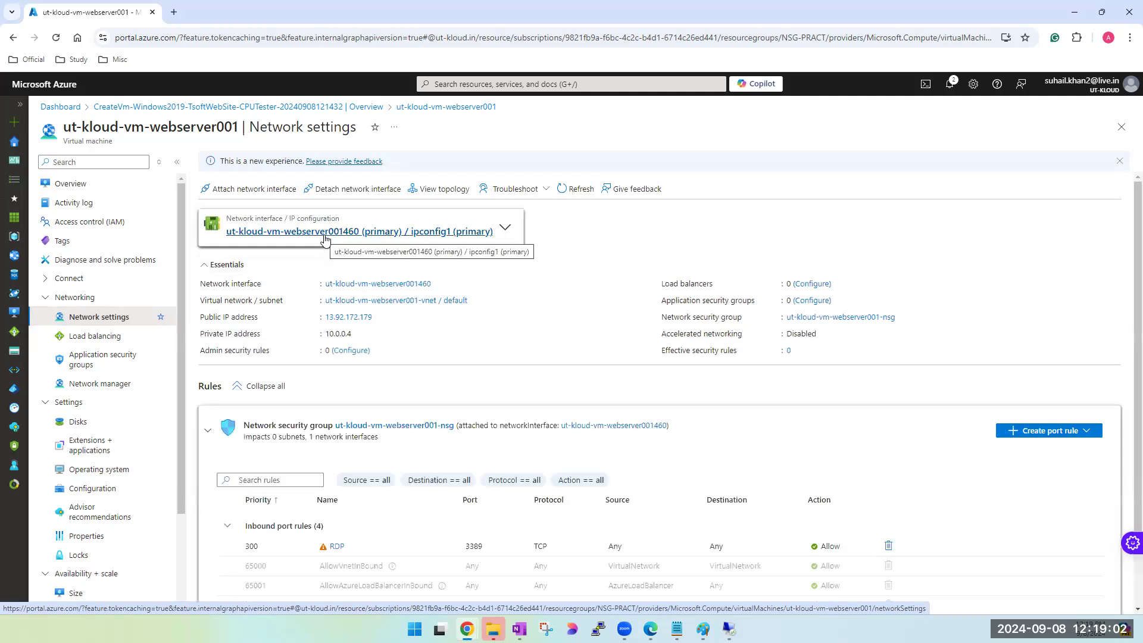
{"action": "scroll", "coordinate": [349, 506], "scroll_direction": "down", "scroll_amount": 2}
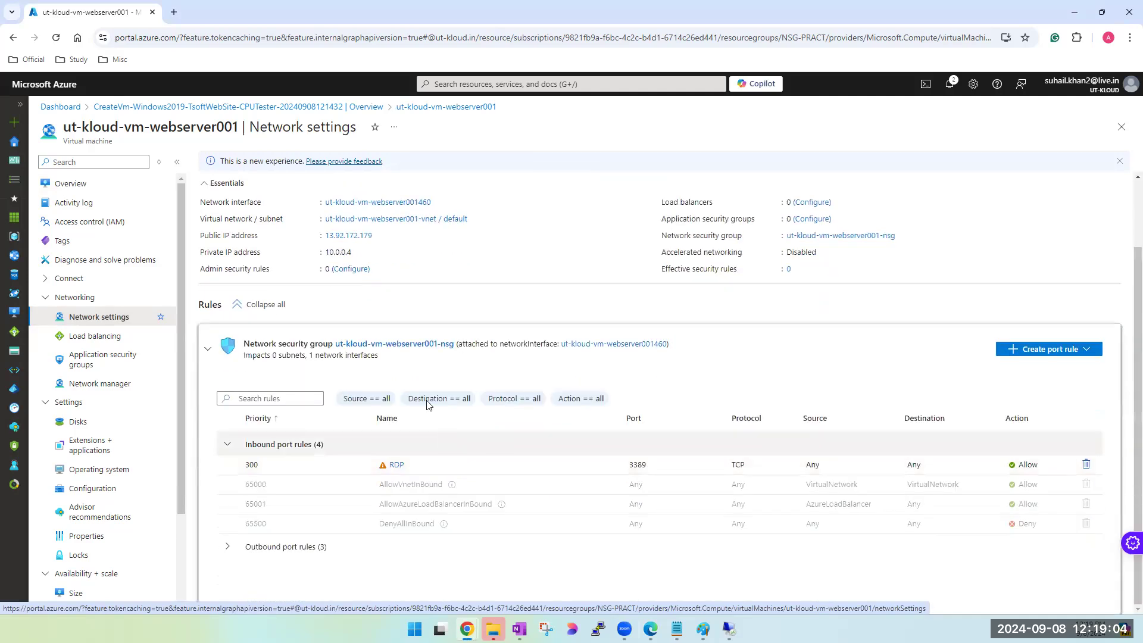
{"action": "left_click", "coordinate": [306, 546]}
{"action": "left_click", "coordinate": [374, 349]}
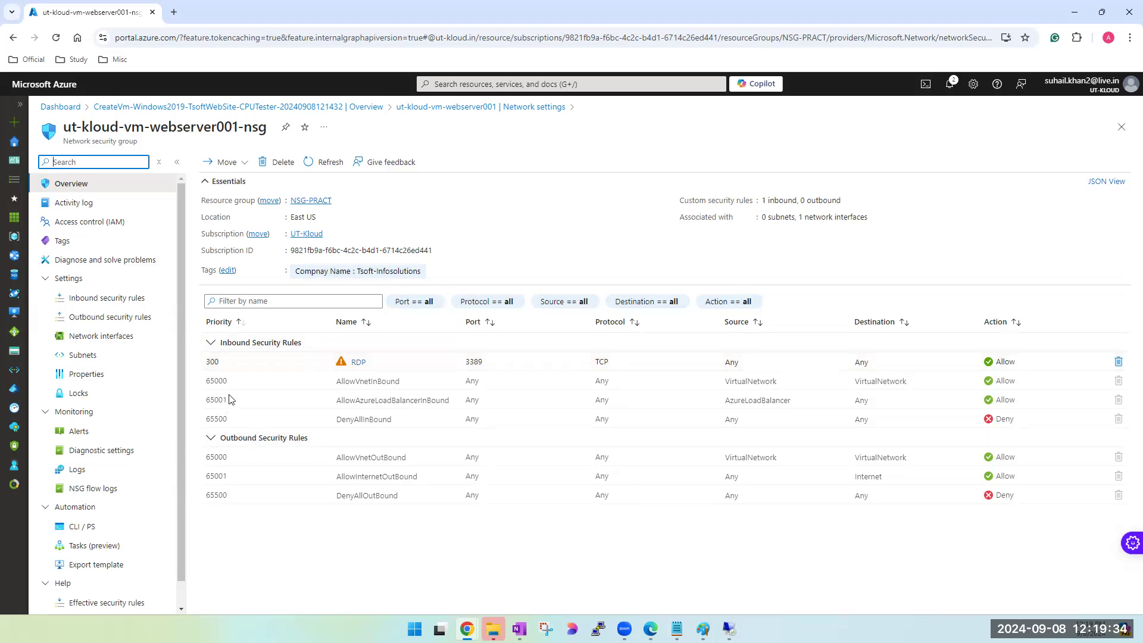
- Examine the default inbound security rules and the RDP rule's priority and port in the network security group
{"action": "double_click", "coordinate": [220, 421]}
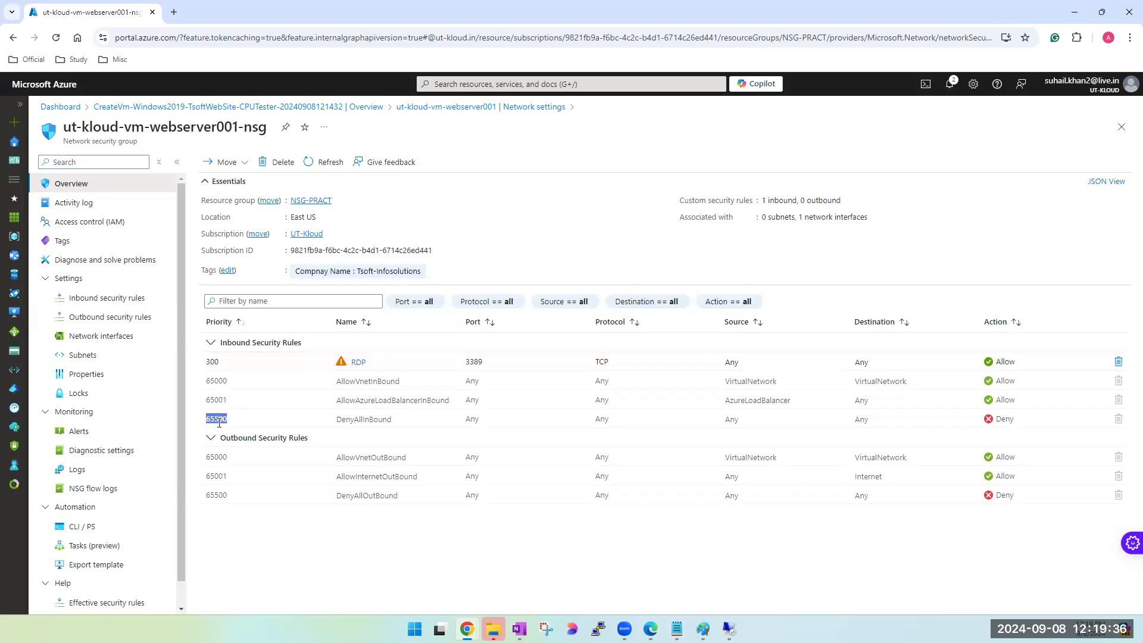
{"action": "double_click", "coordinate": [364, 418]}
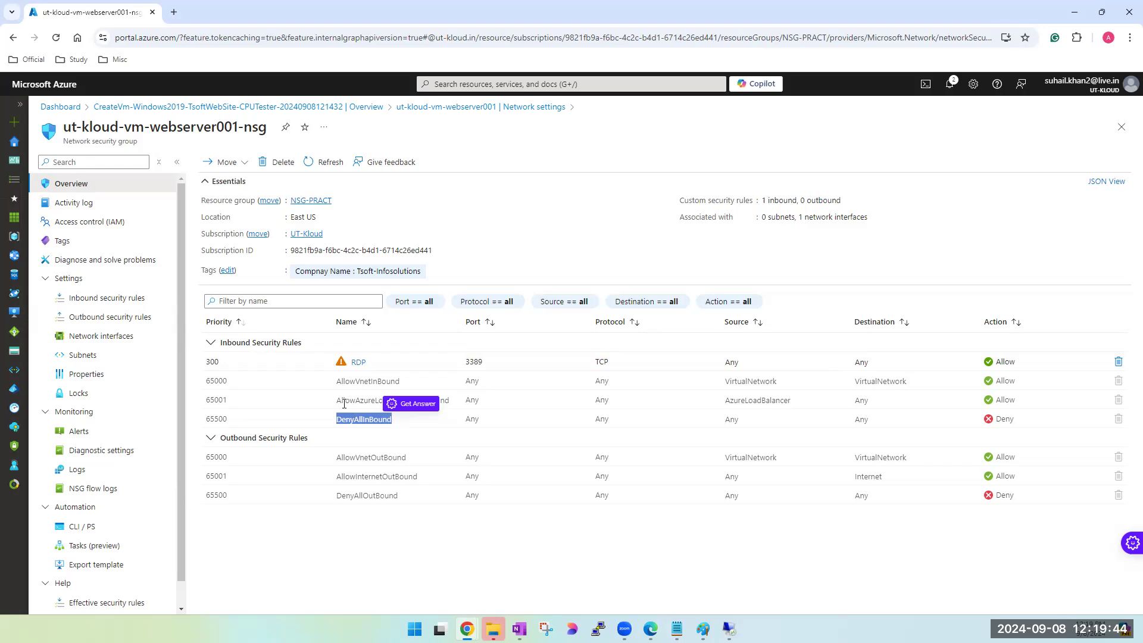
{"action": "double_click", "coordinate": [347, 399]}
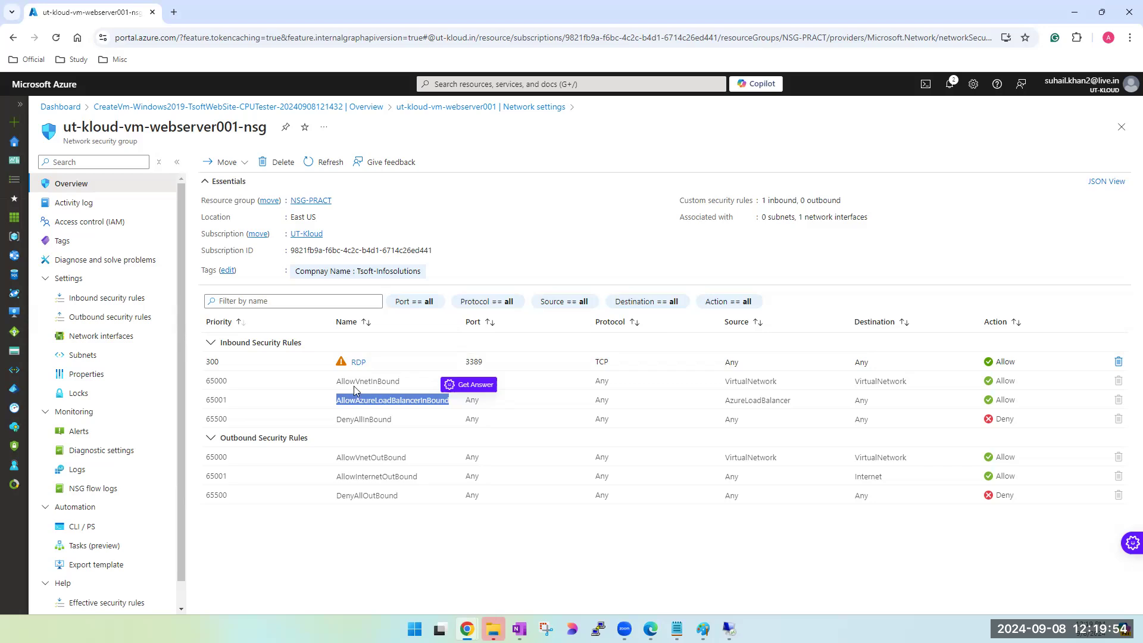
{"action": "double_click", "coordinate": [357, 382]}
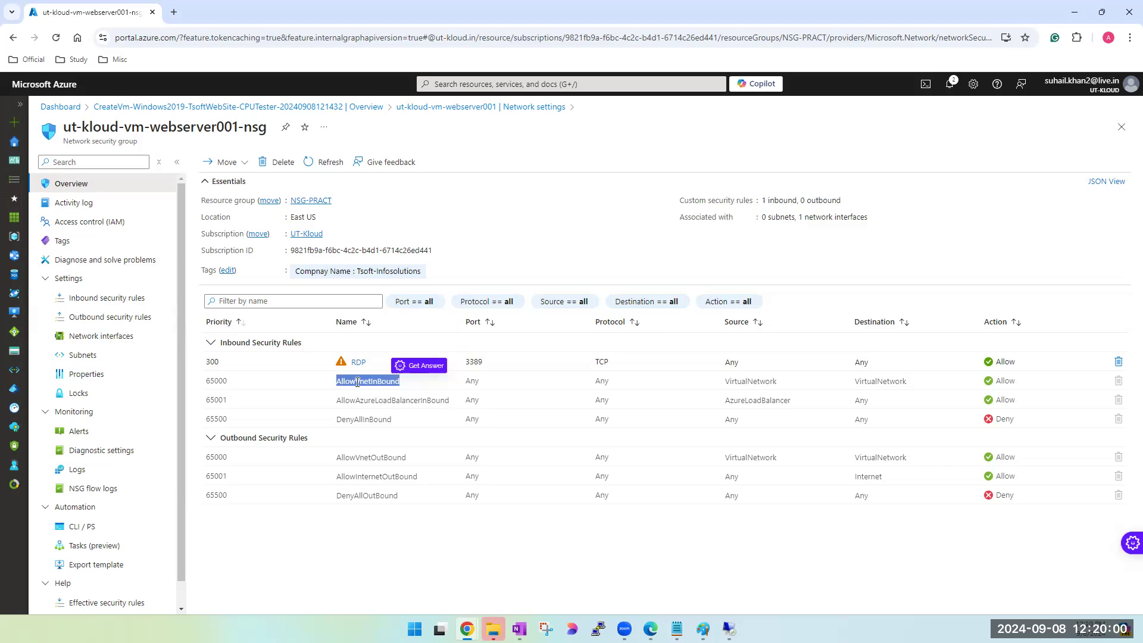
{"action": "double_click", "coordinate": [213, 361]}
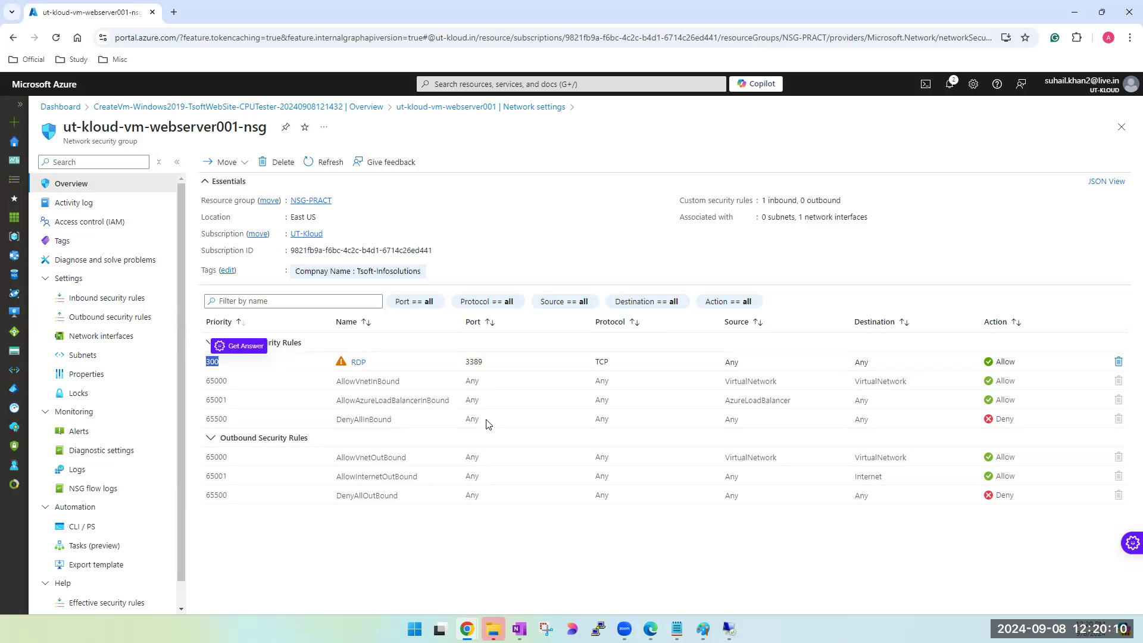
{"action": "left_click", "coordinate": [476, 361]}
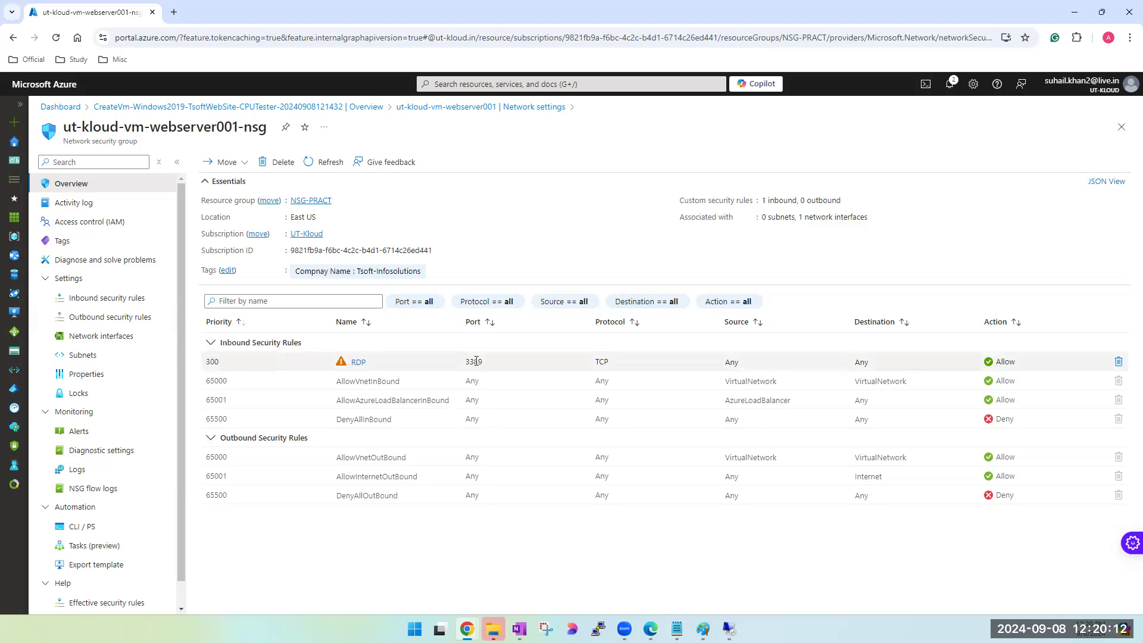
{"action": "double_click", "coordinate": [476, 362]}
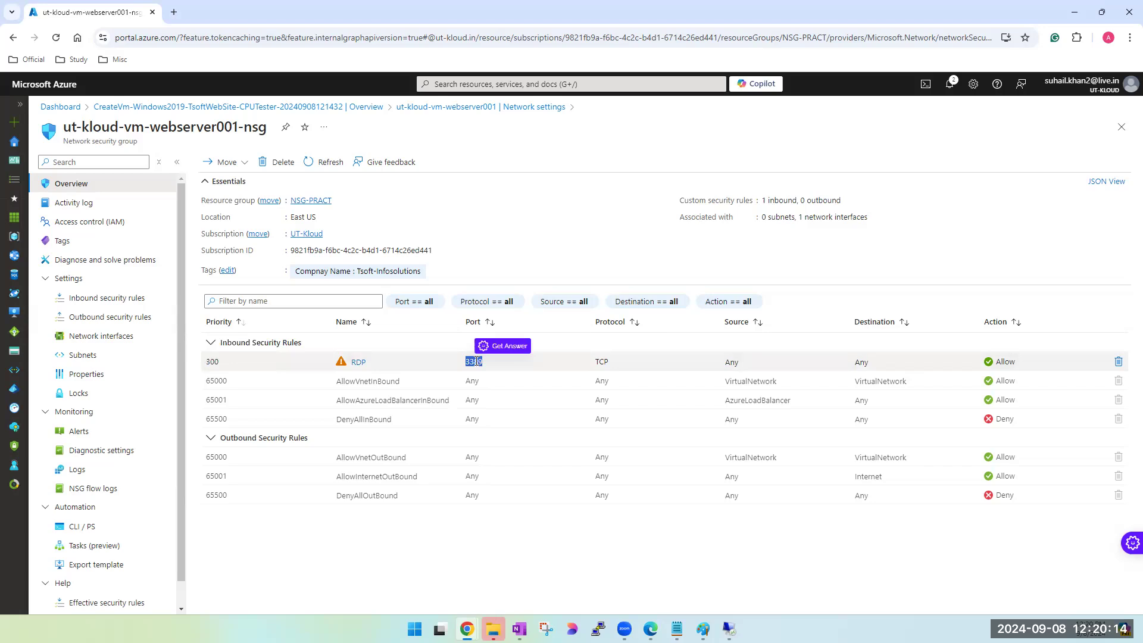